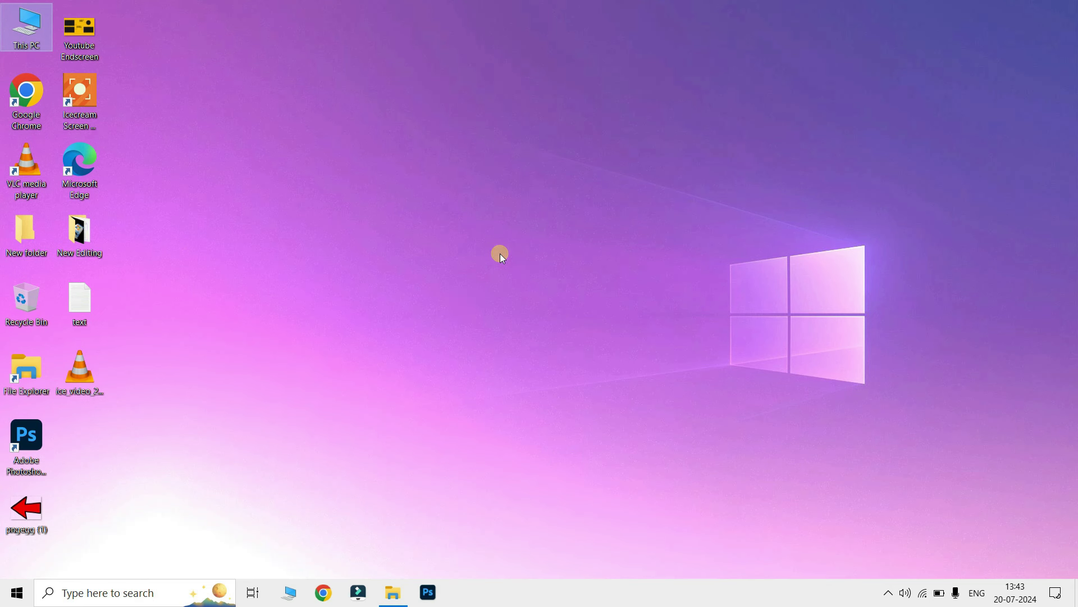
Open the icon selection for the New Editing desktop folder and look through the built-in icons
left_click(343, 237)
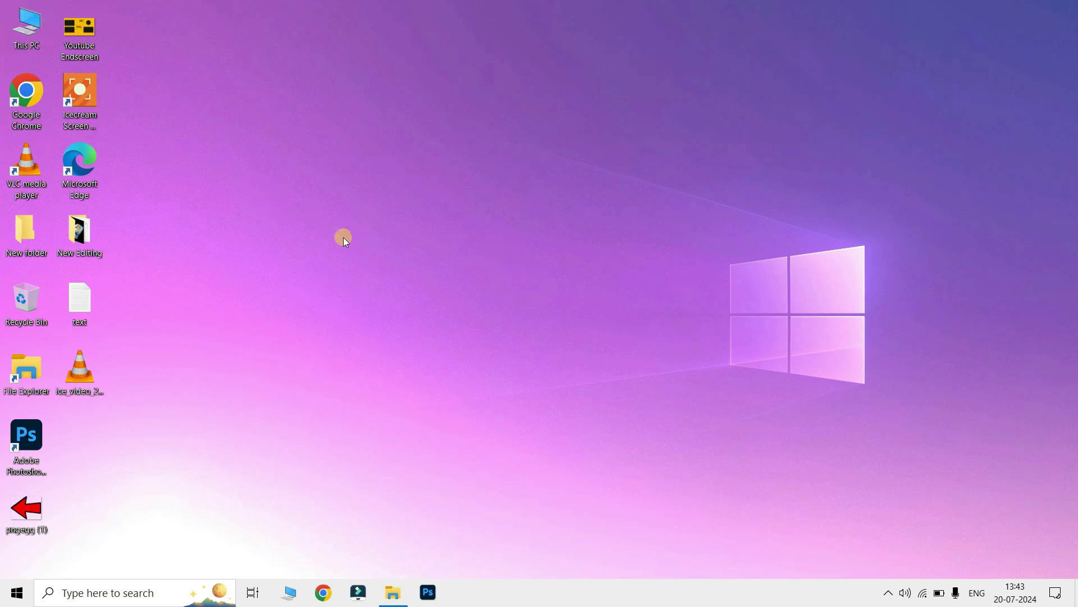
left_click(86, 246)
right_click(87, 249)
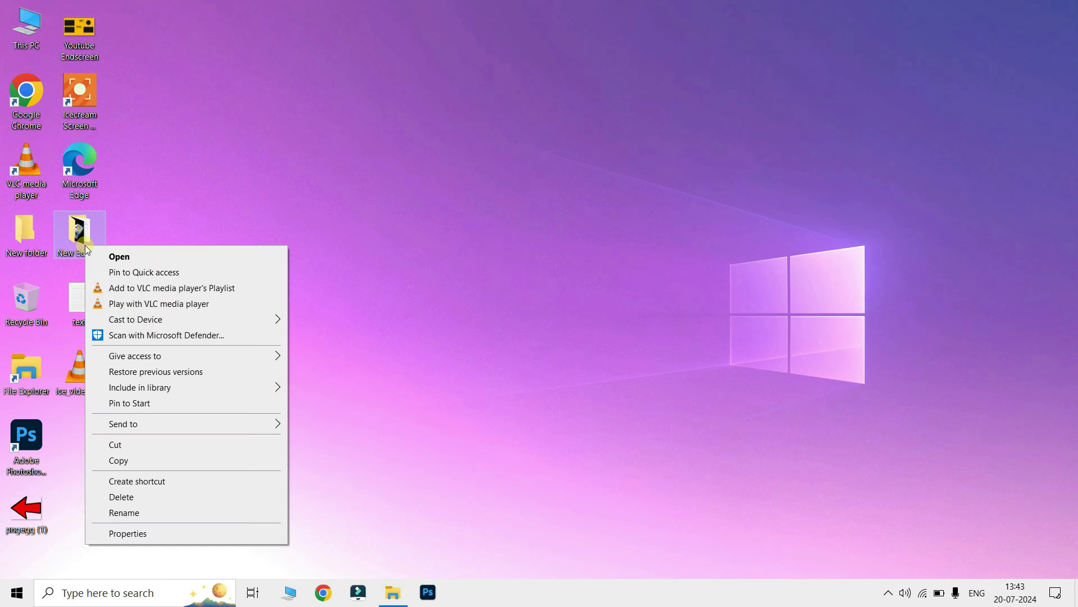
left_click(134, 534)
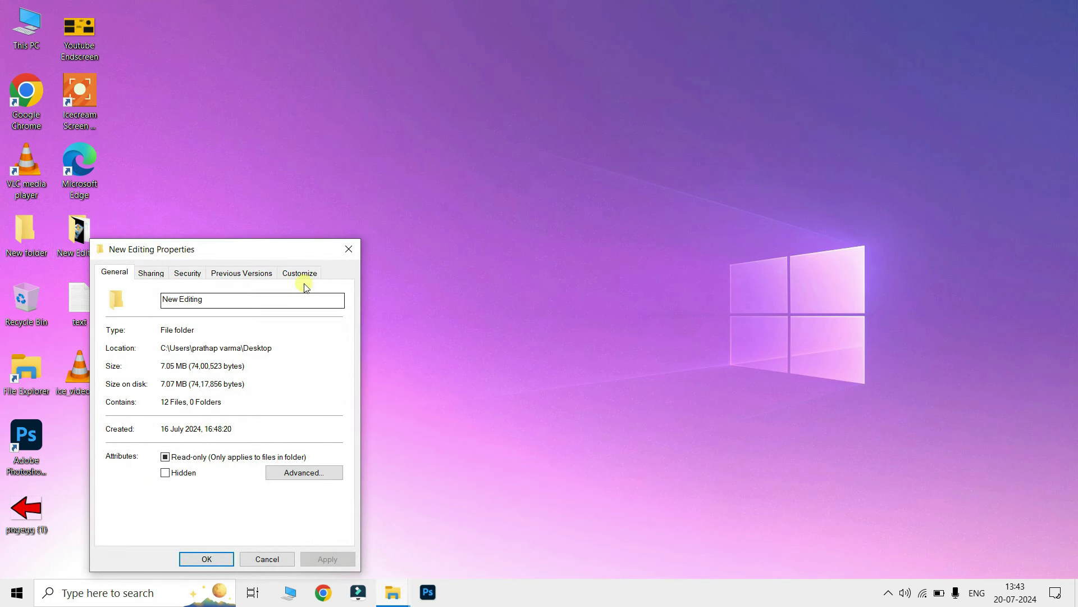
left_click(308, 275)
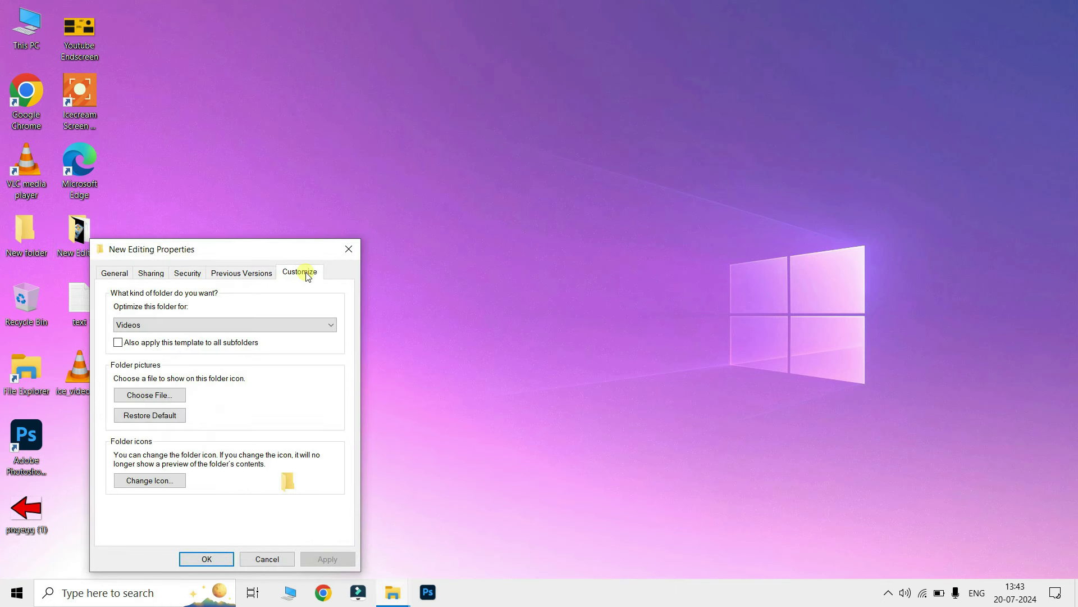
left_click(162, 484)
scroll(202, 430, "right", 5)
scroll(206, 427, "right", 5)
scroll(228, 432, "right", 3)
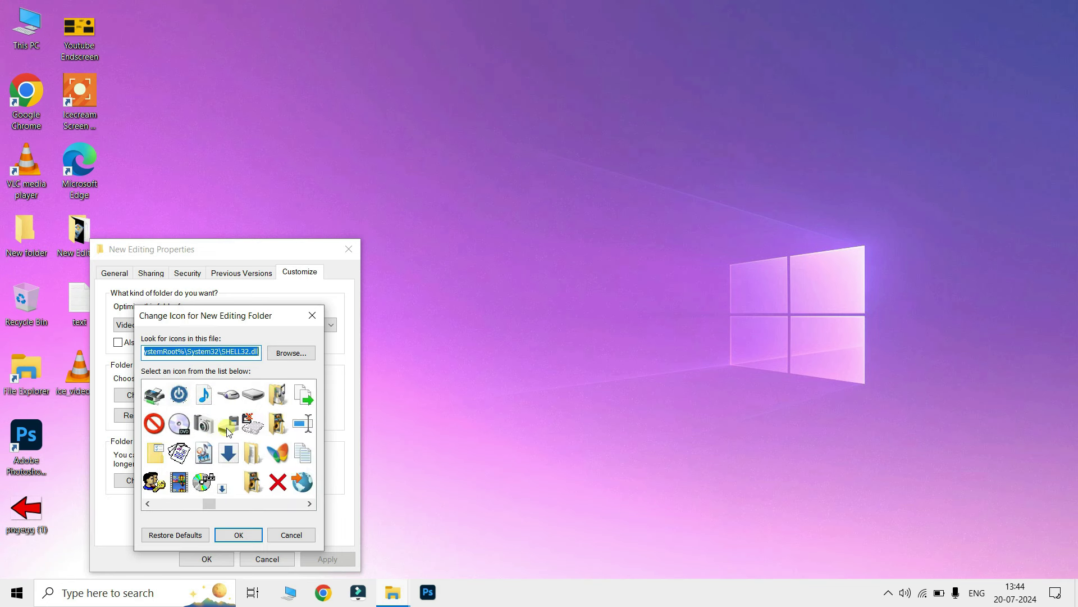
Apply Gartoon-Team-Gartoon-Apps-Preferences-desktop-locale-mouth-lips from Downloads as the New Editing folder's icon, and briefly open the folder to refresh it
left_click(294, 353)
scroll(332, 342, "down", 1)
scroll(332, 342, "up", 1)
scroll(333, 346, "down", 1)
left_click(337, 373)
scroll(336, 375, "down", 1)
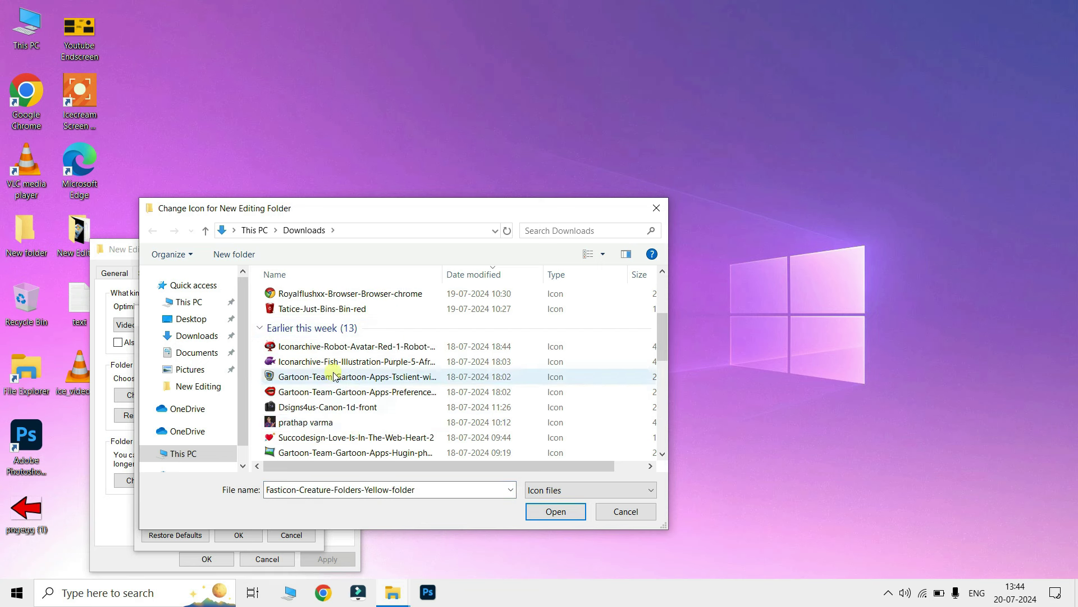
left_click(291, 394)
left_click(547, 514)
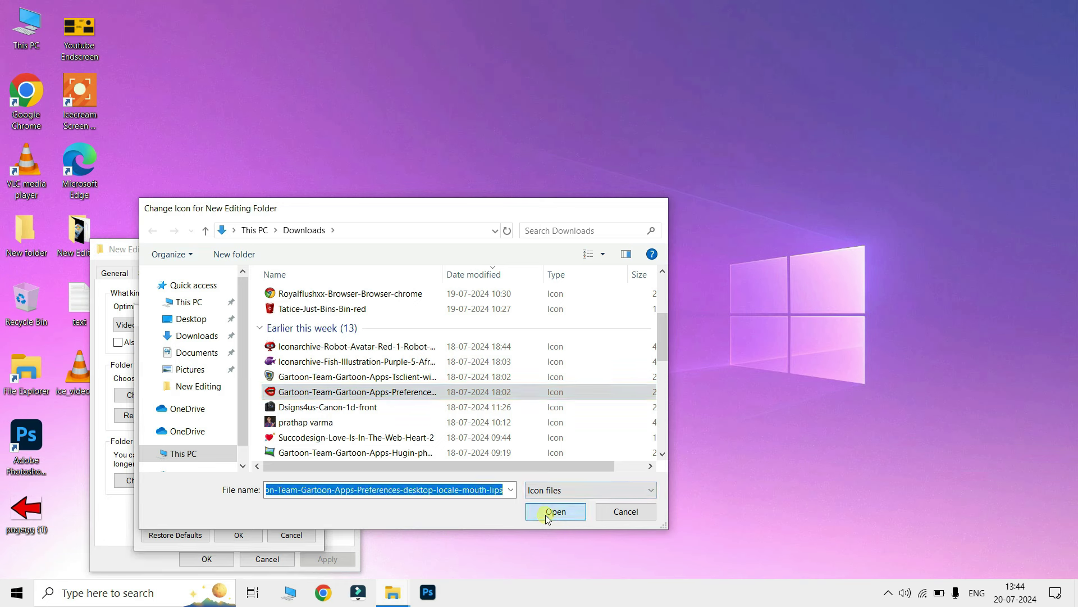
left_click(239, 534)
left_click(326, 561)
left_click(197, 561)
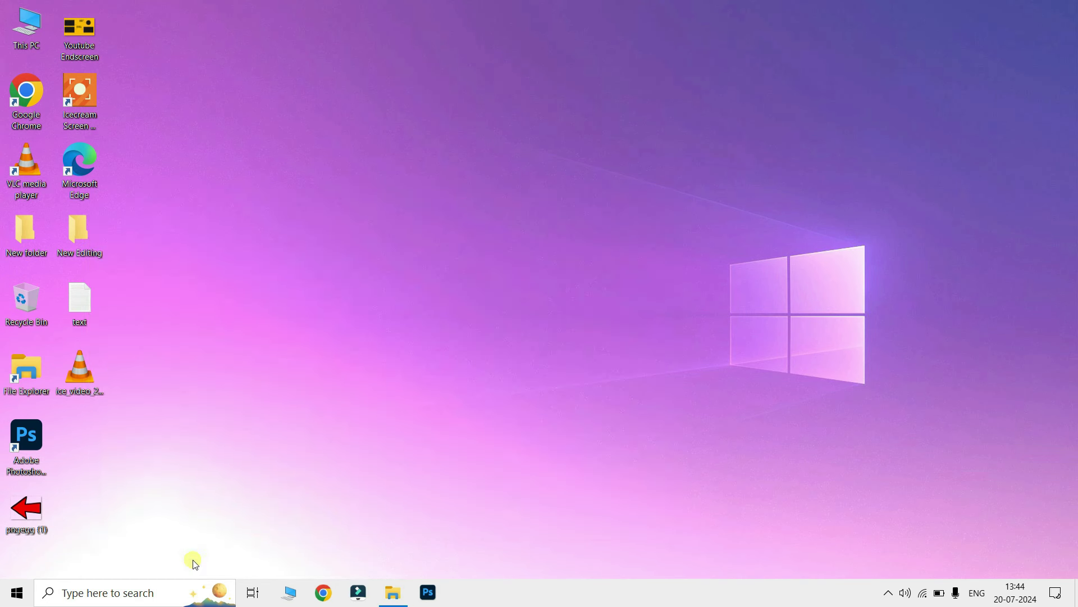
double_click(87, 239)
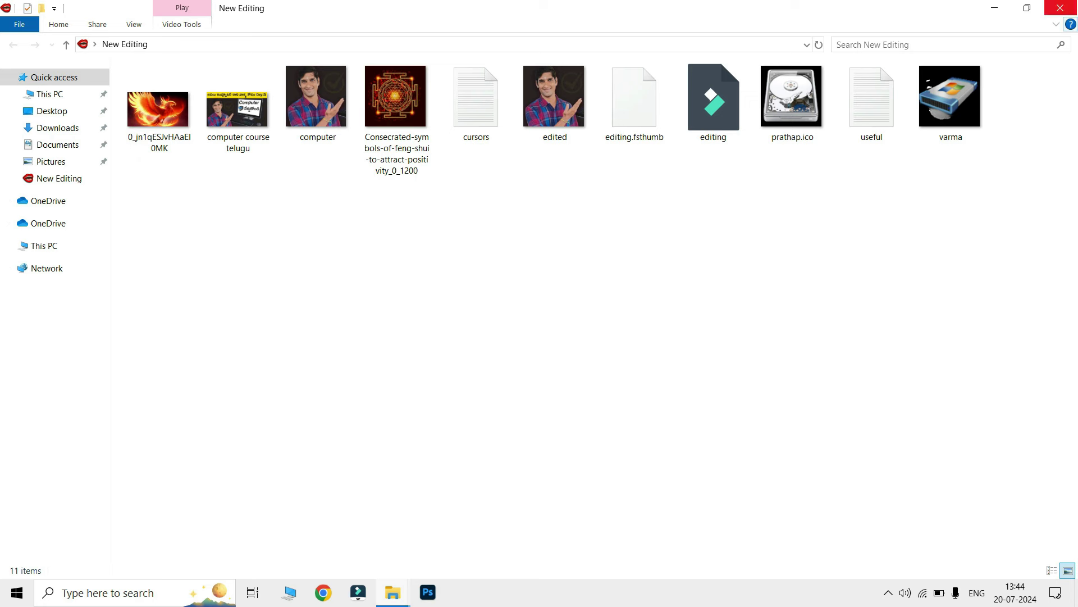
left_click(1063, 5)
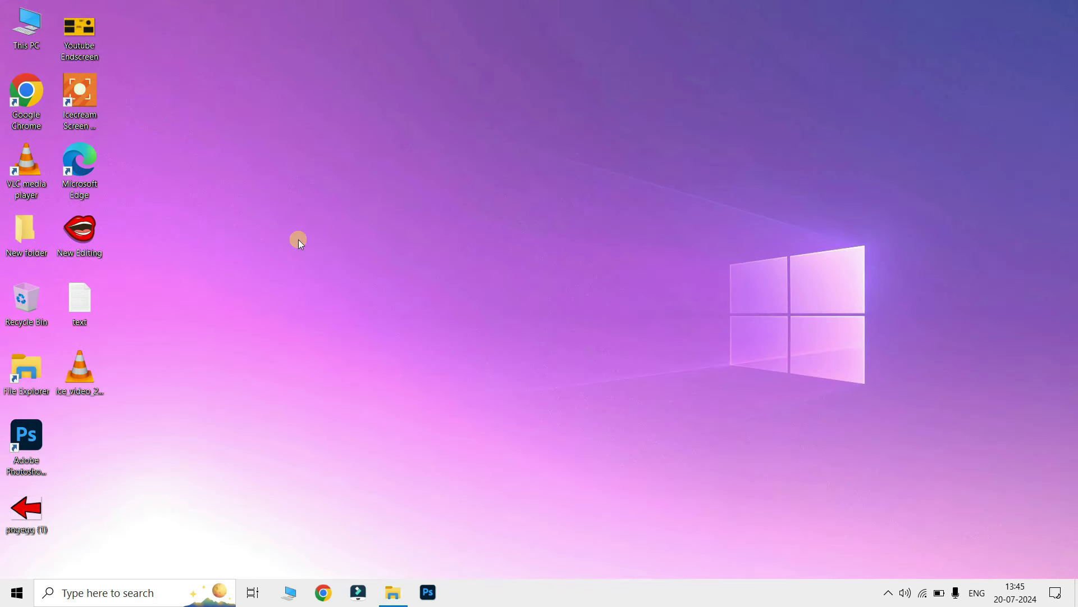
Restore the default icon of the New Editing folder, and briefly open the folder to check it
right_click(88, 236)
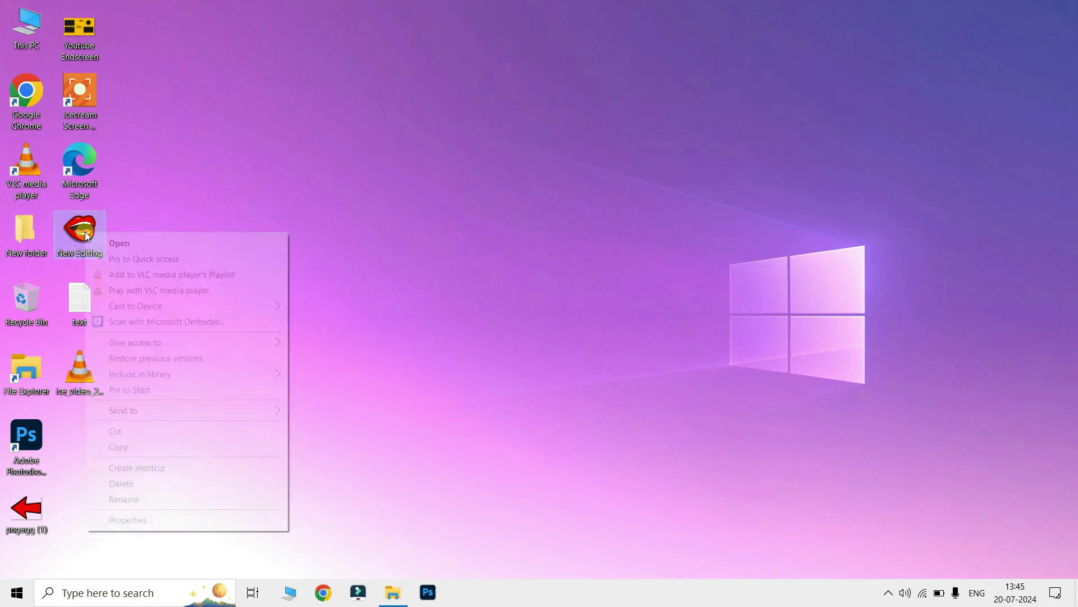
left_click(133, 521)
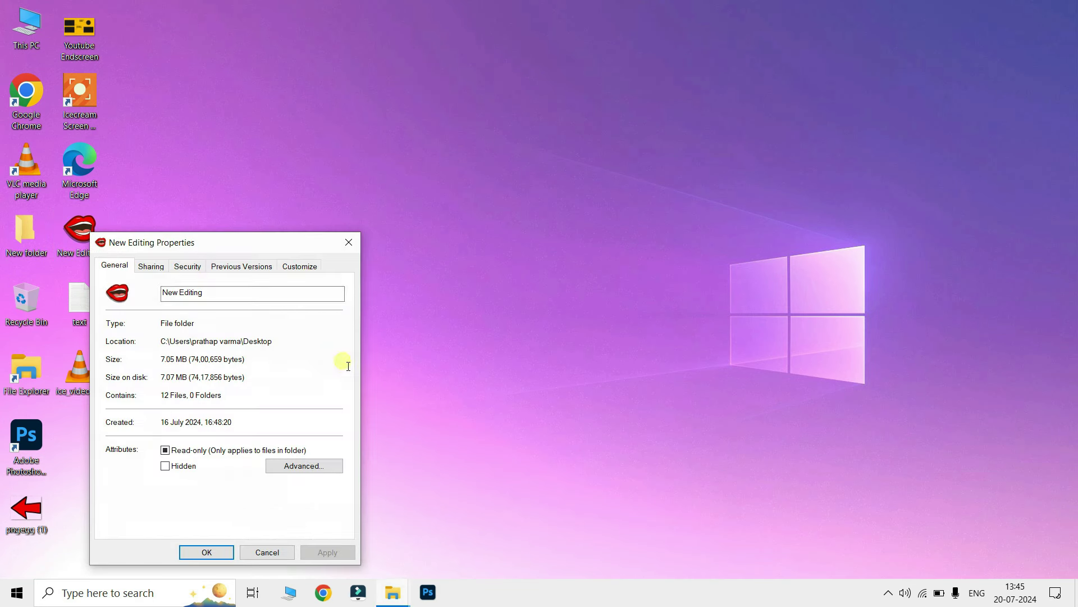
left_click(309, 272)
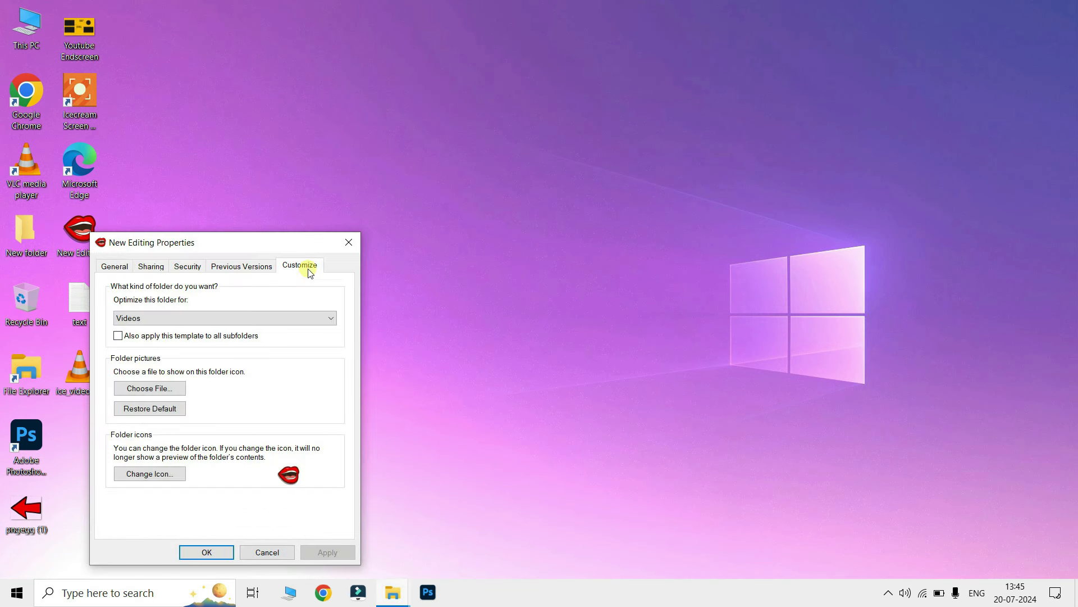
left_click(162, 475)
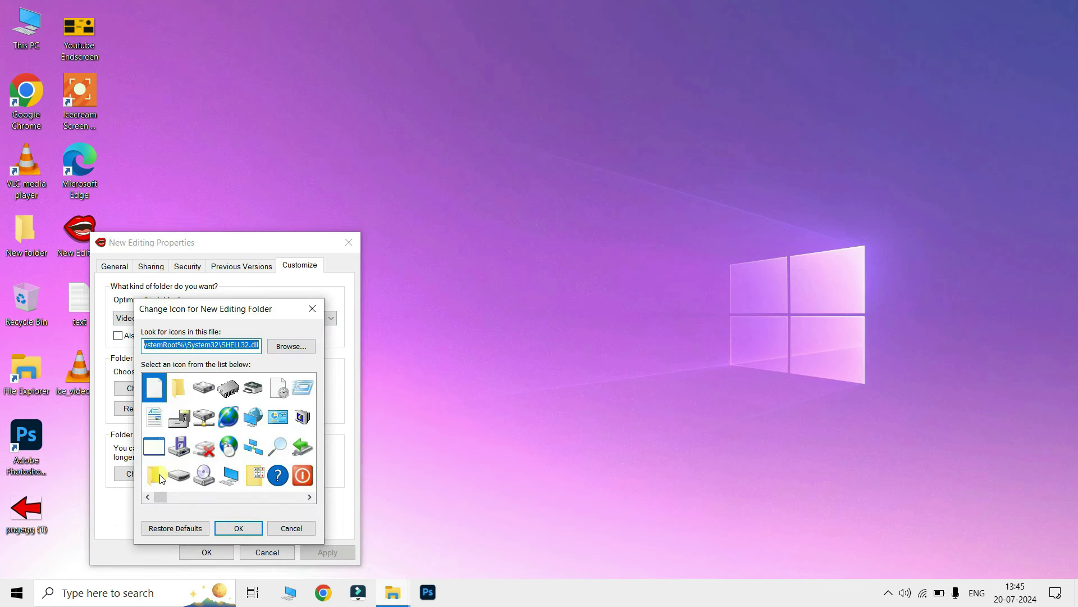
left_click(185, 530)
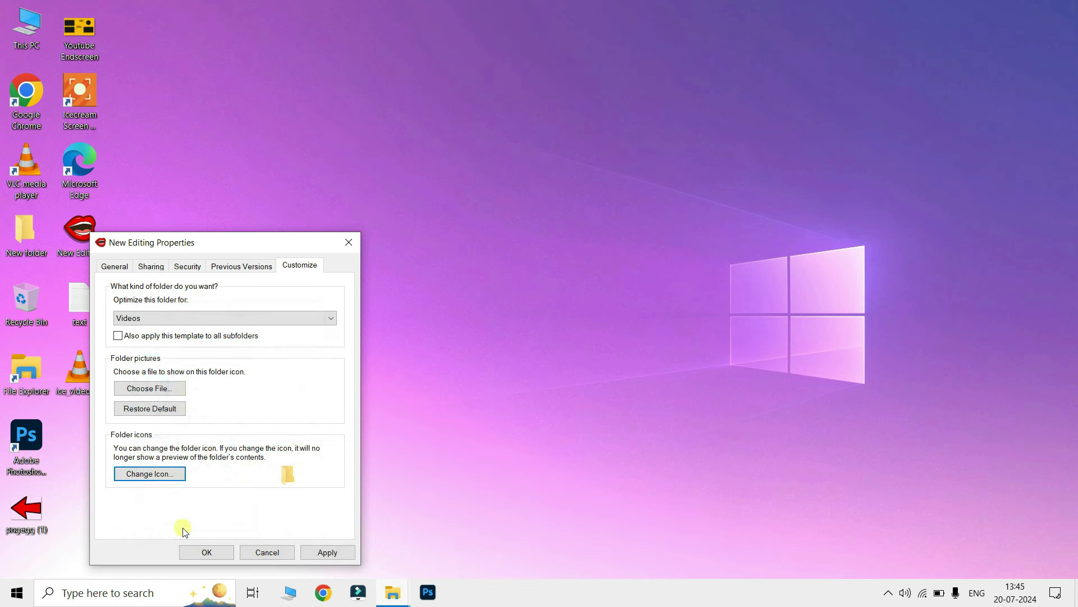
left_click(326, 554)
left_click(212, 554)
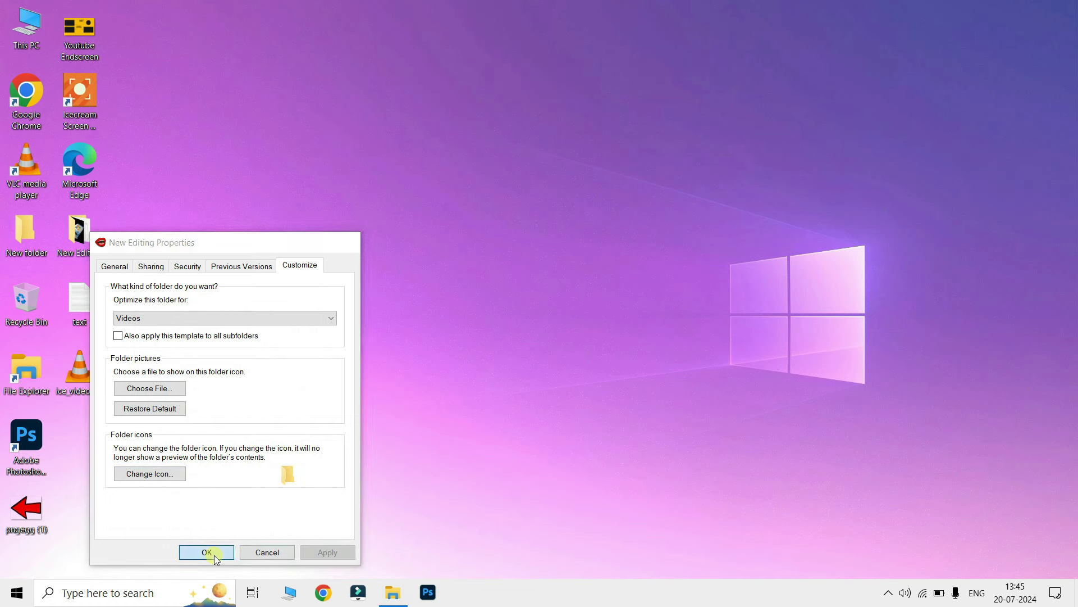
double_click(90, 238)
left_click(1064, 9)
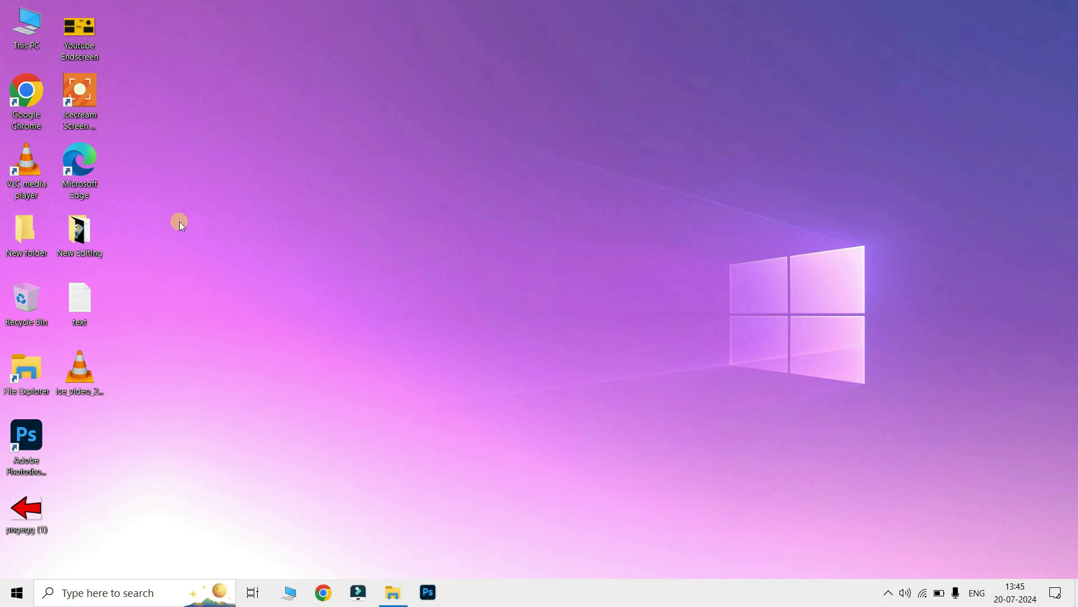
Switch to Chrome and open the iconarchive.com website
mouse_move(86, 246)
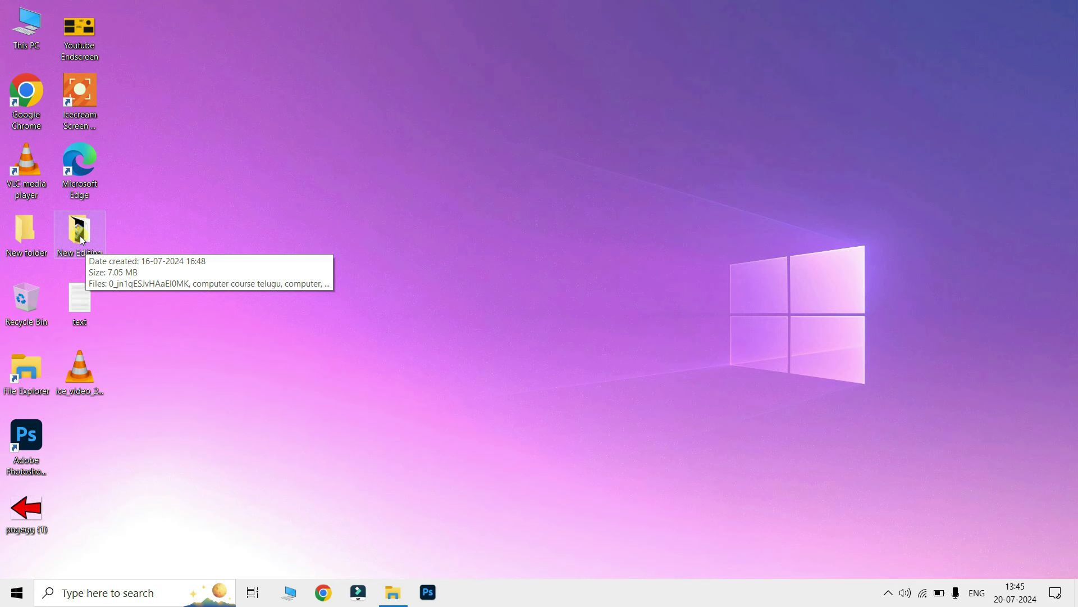
left_click(332, 592)
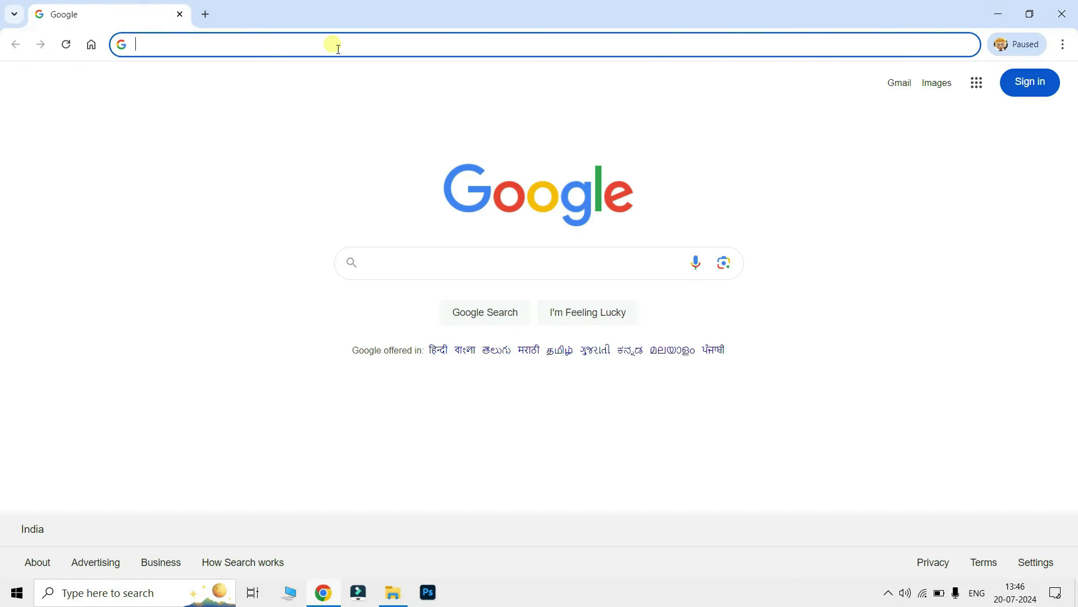
type("iconarchive.com")
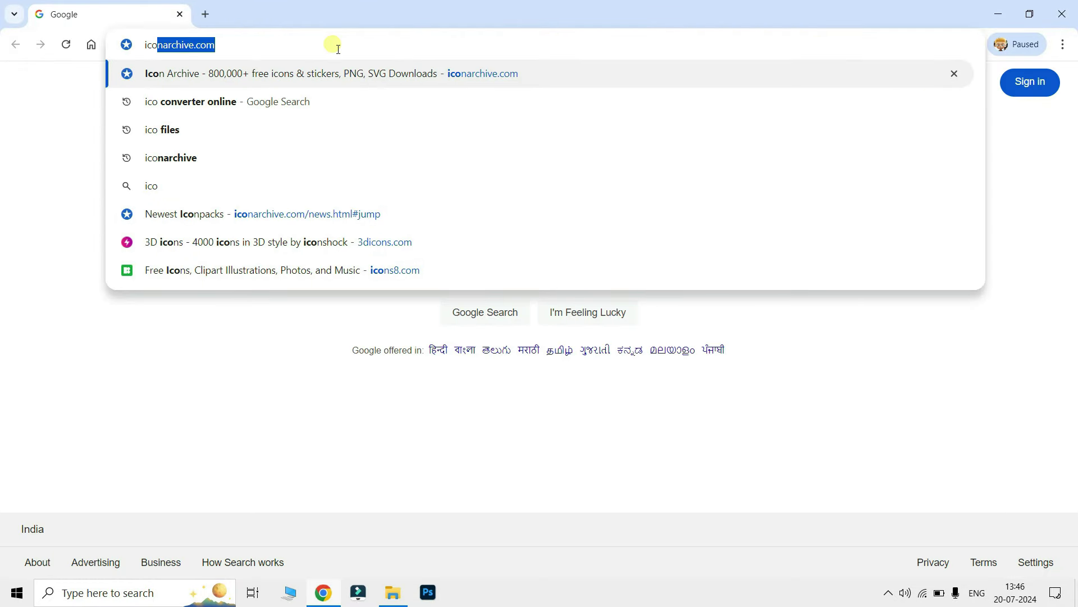
left_click(209, 79)
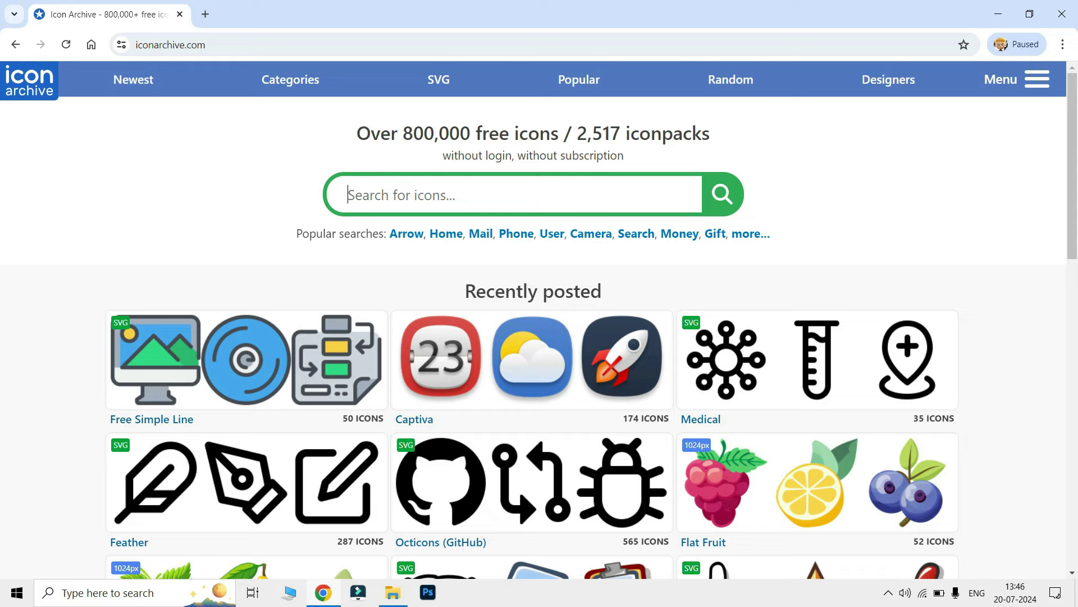
Open the Fish Illustration iconpack from the recently posted packs
scroll(489, 438, "down", 1)
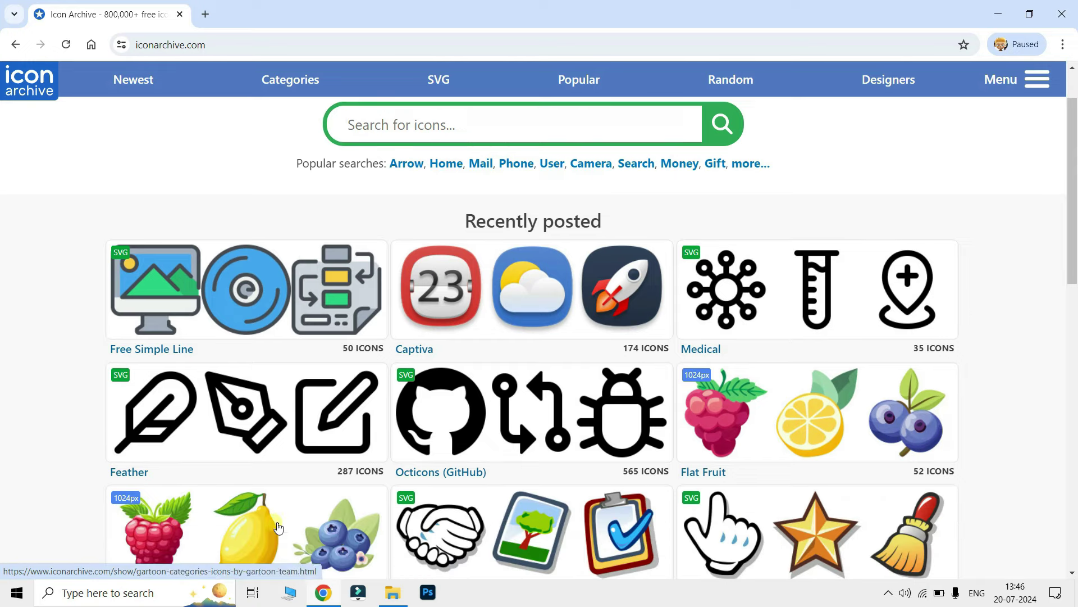
scroll(662, 464, "down", 8)
scroll(663, 466, "down", 4)
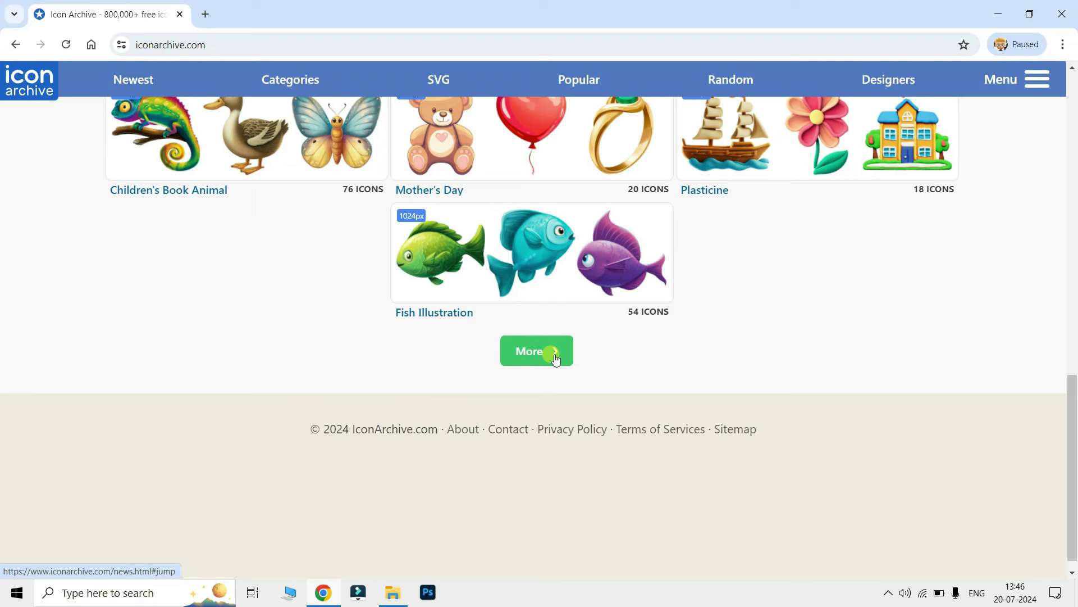
scroll(639, 446, "up", 1)
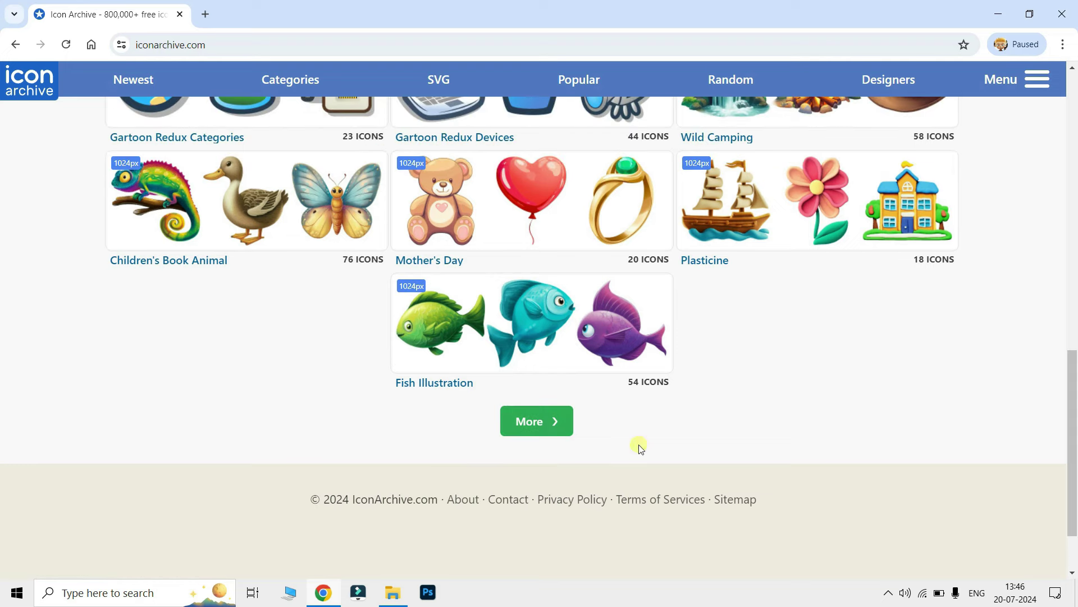
left_click(518, 328)
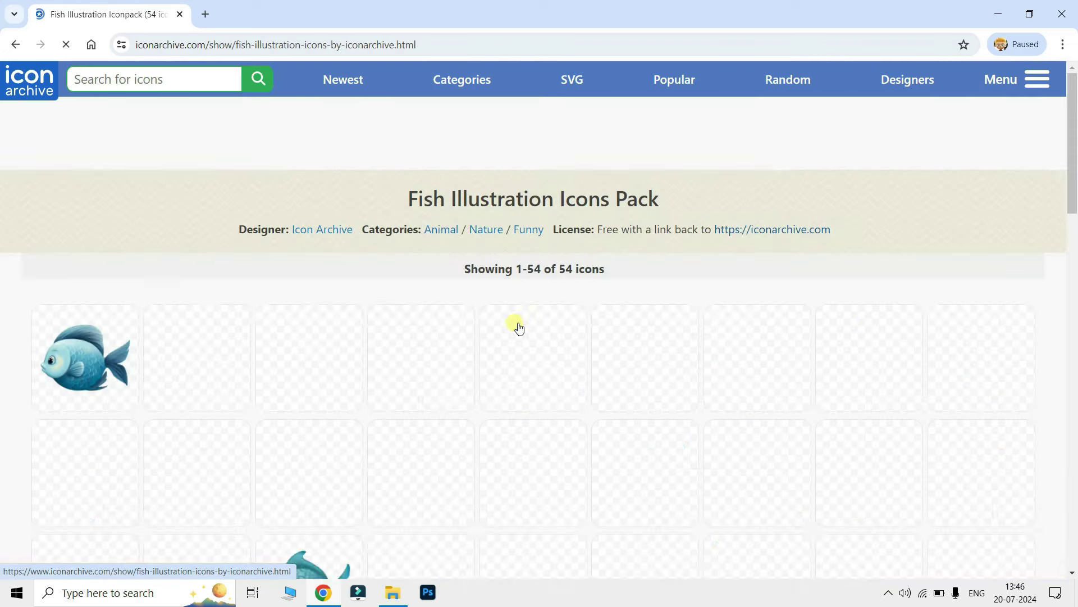
Browse the fish pack and open the page of the striped Colorful 3 Fish icon
scroll(517, 328, "down", 3)
scroll(517, 328, "down", 5)
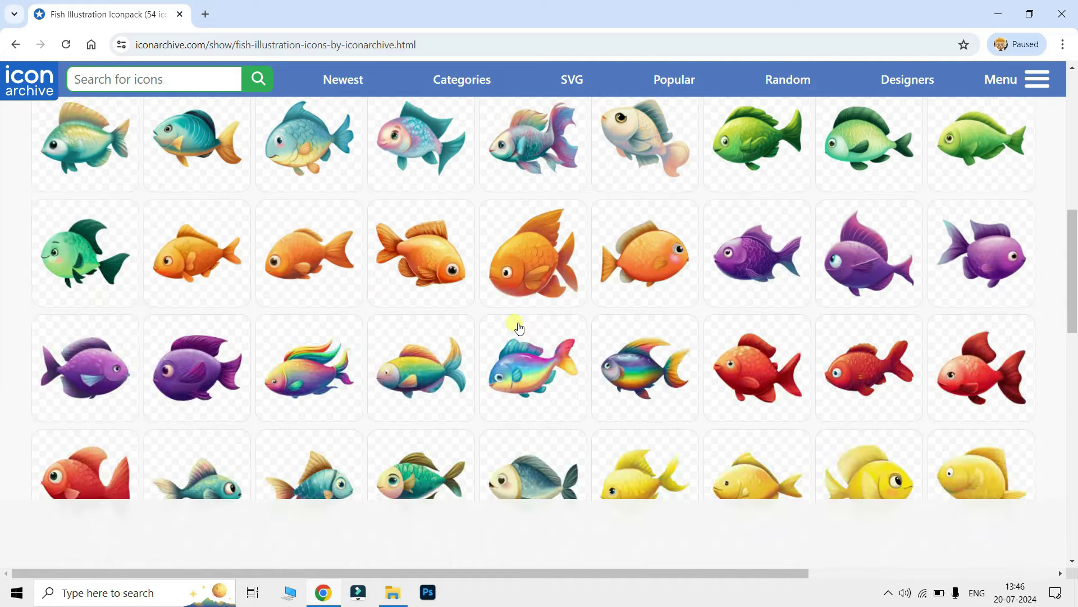
scroll(513, 326, "up", 5)
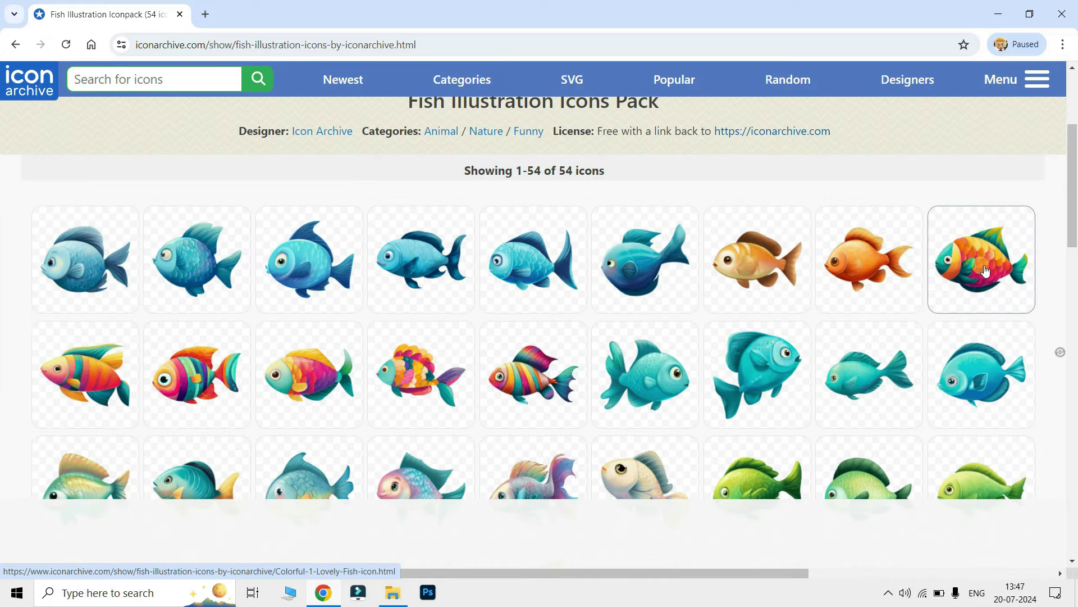
left_click(196, 380)
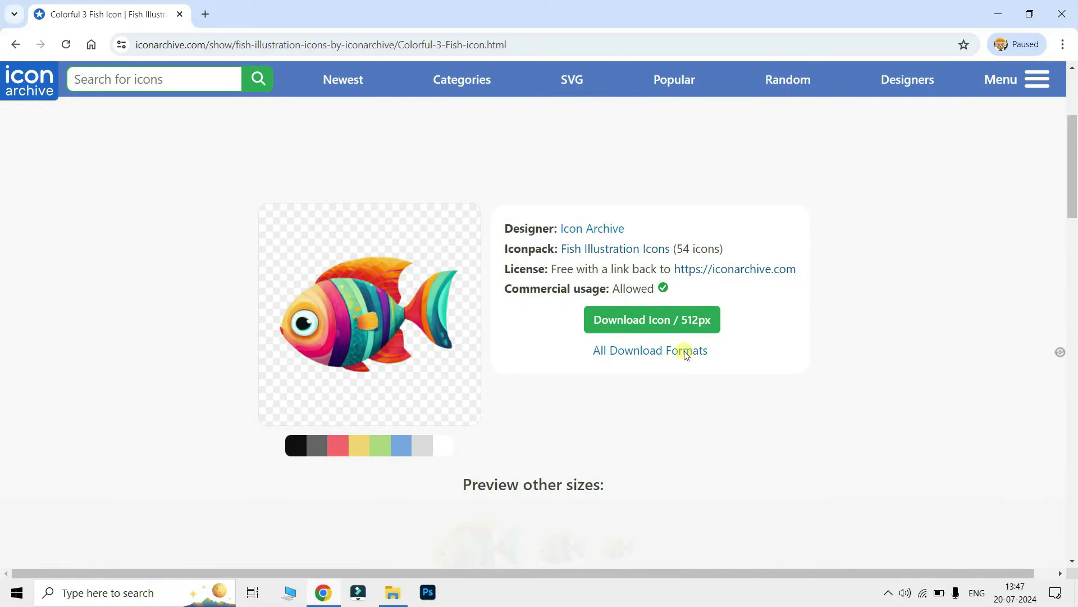
Show all download formats of the Colorful 3 Fish icon and download the Windows ICO file
left_click(636, 360)
scroll(631, 356, "down", 2)
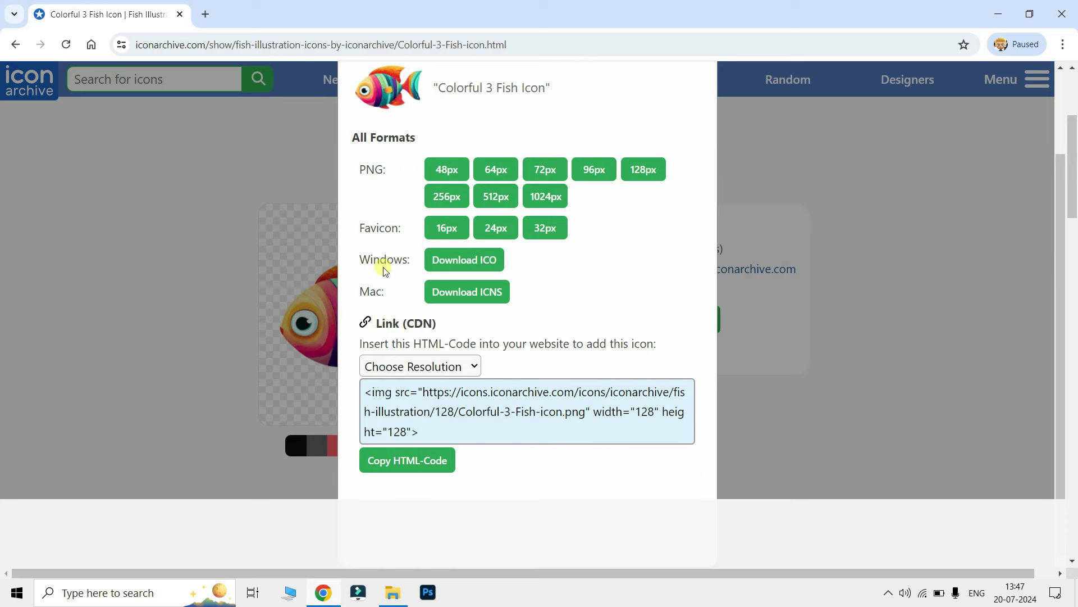
left_click_drag(370, 259, 394, 260)
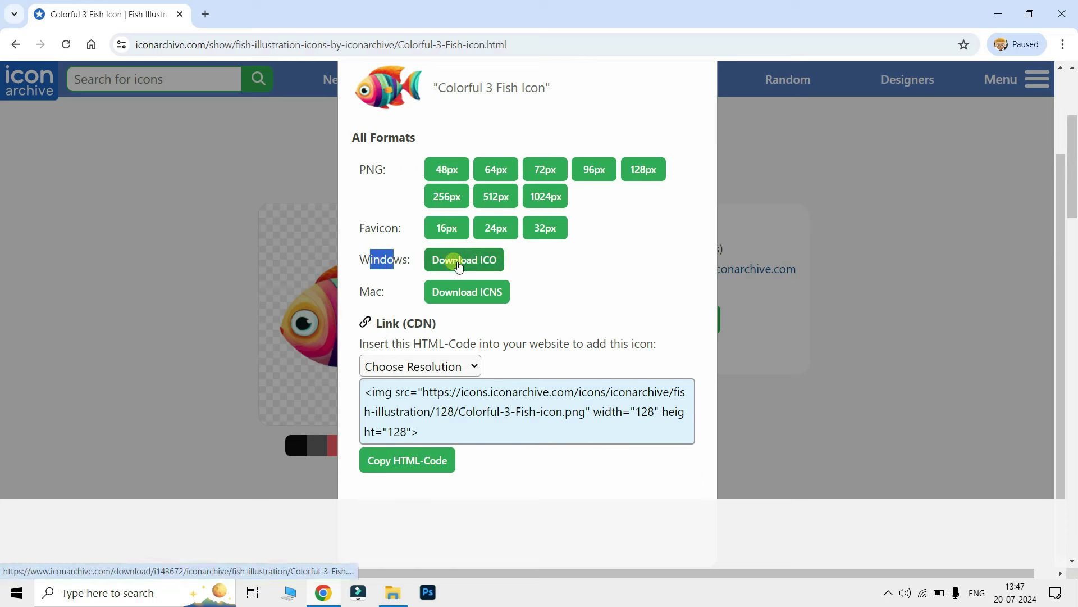
left_click_drag(360, 291, 380, 298)
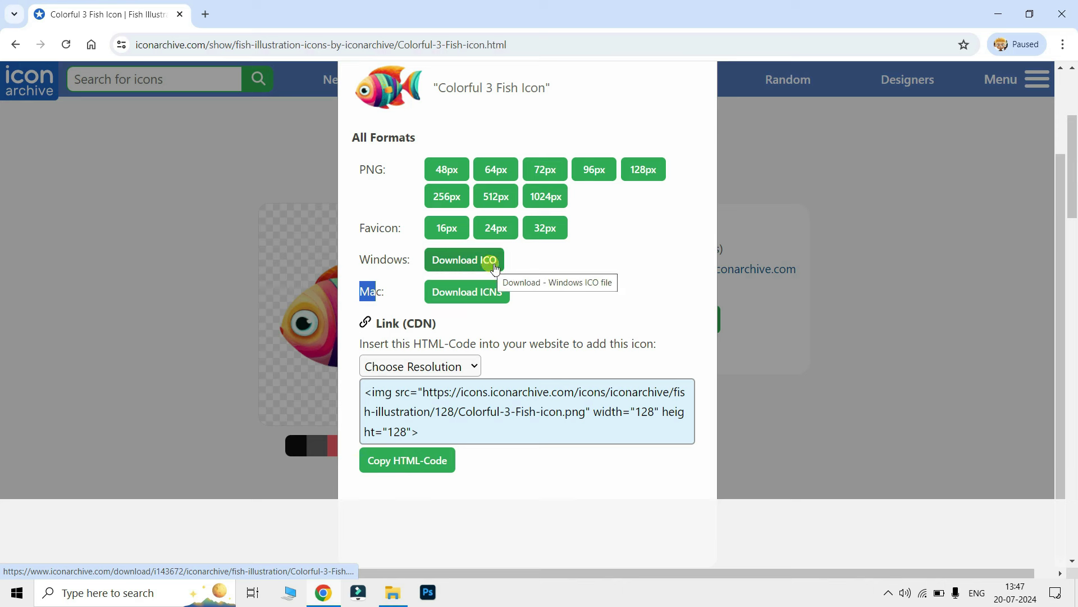
left_click(474, 263)
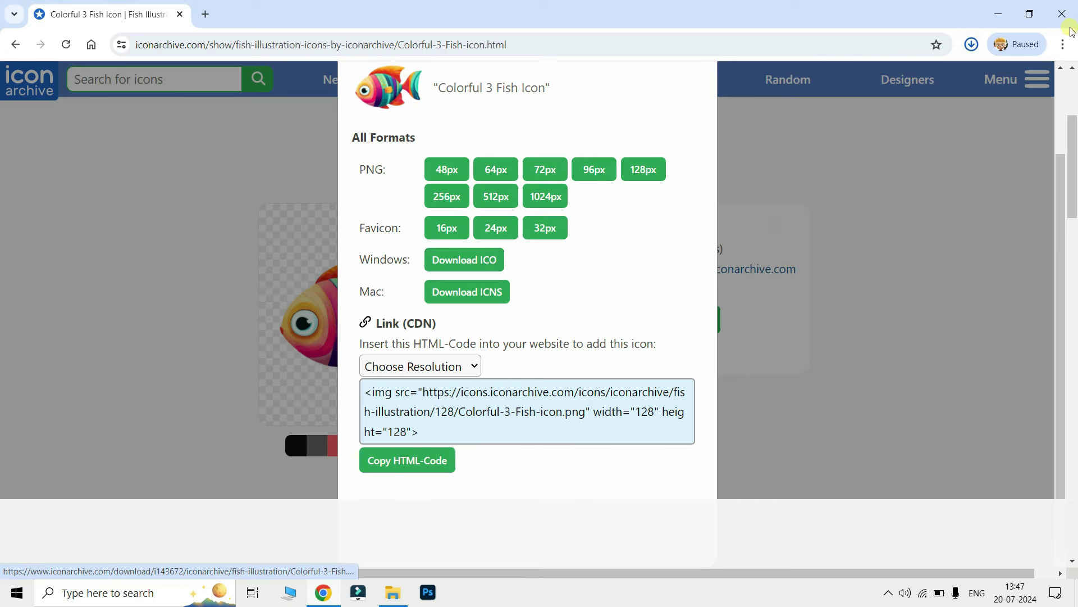
Show the downloaded fish icon file in its folder, and minimize the folder and browser windows
left_click(973, 46)
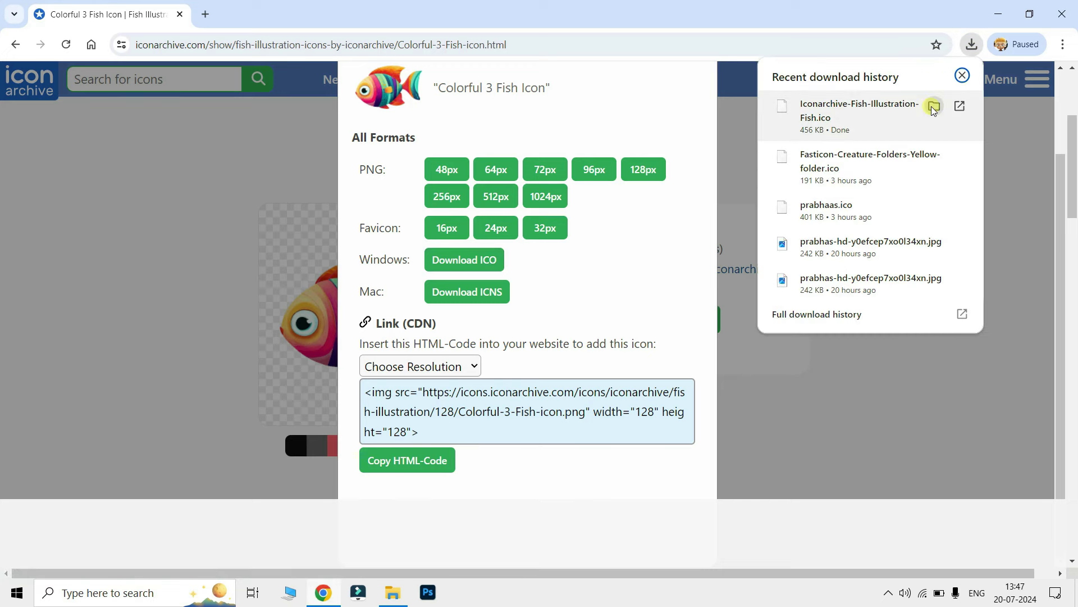
left_click(931, 108)
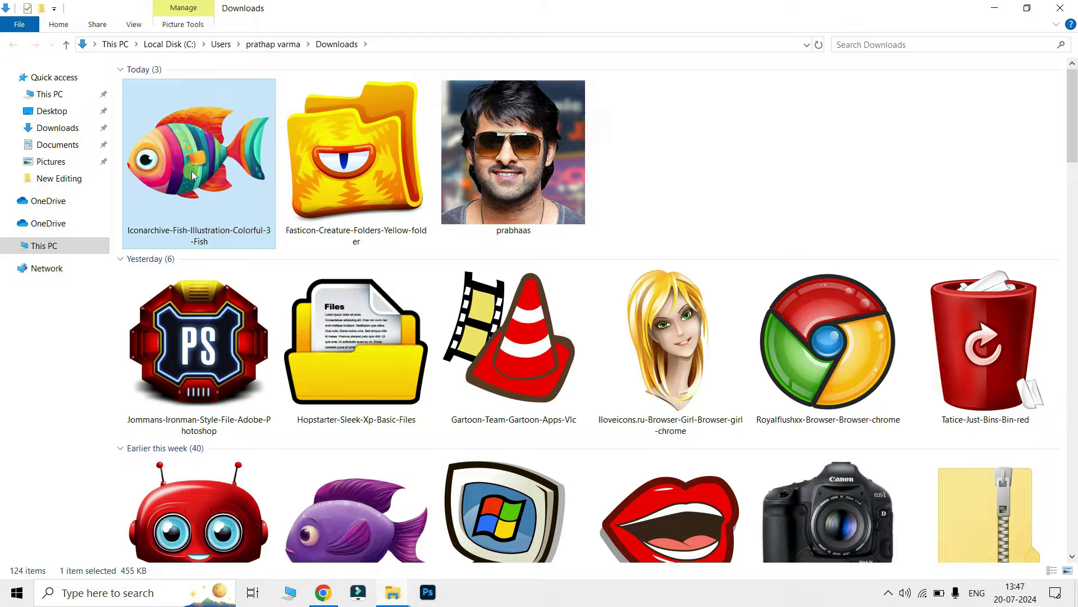
left_click(998, 15)
left_click(983, 15)
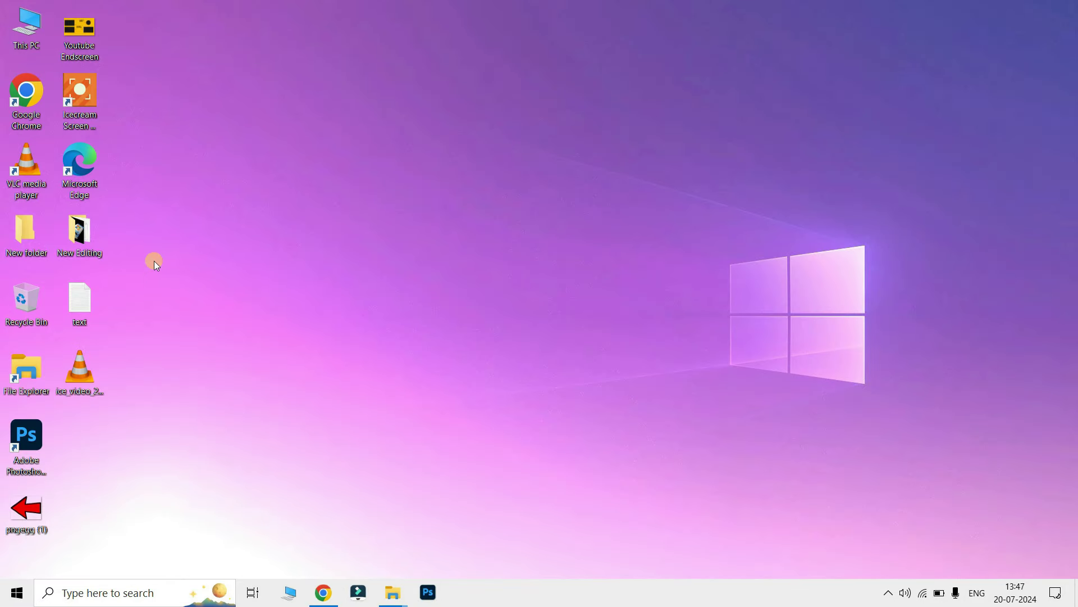
Change the New Editing desktop folder's icon to the downloaded Colorful 3 Fish ICO file and apply the customization
right_click(80, 234)
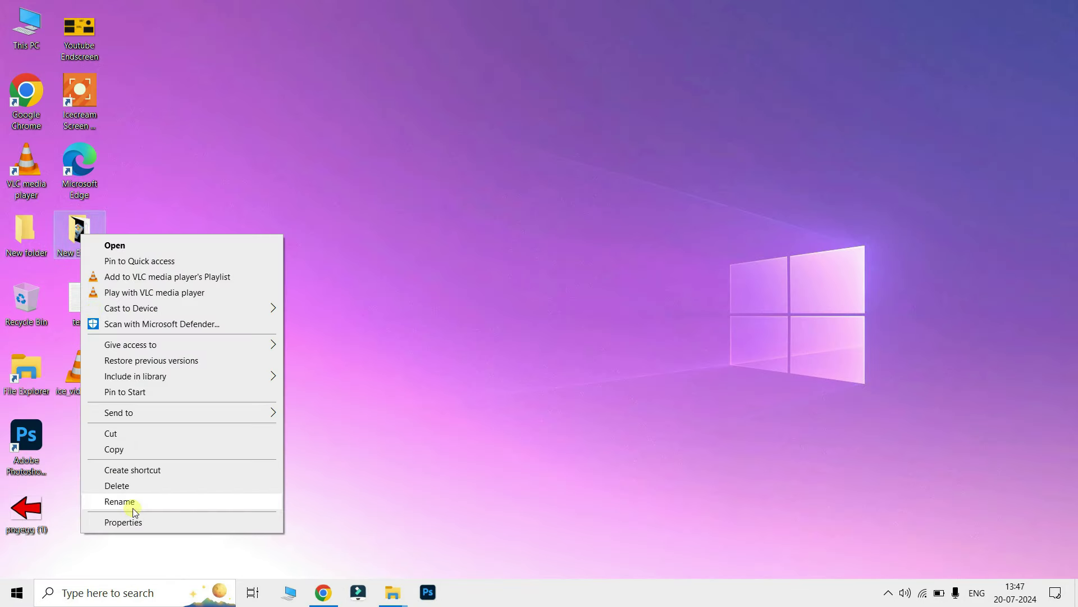
left_click(135, 522)
left_click(298, 269)
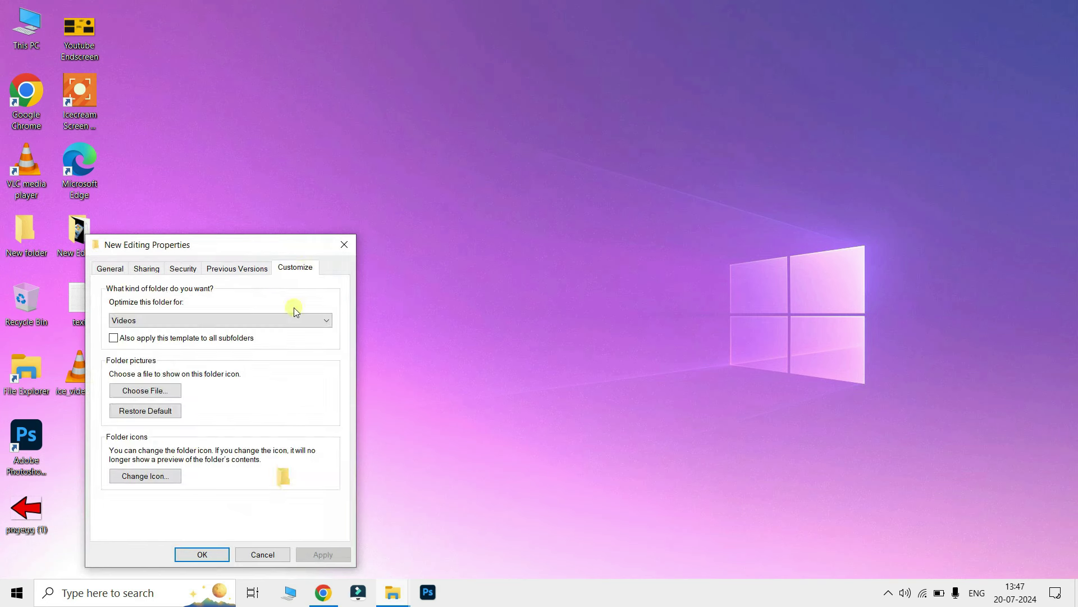
left_click(161, 476)
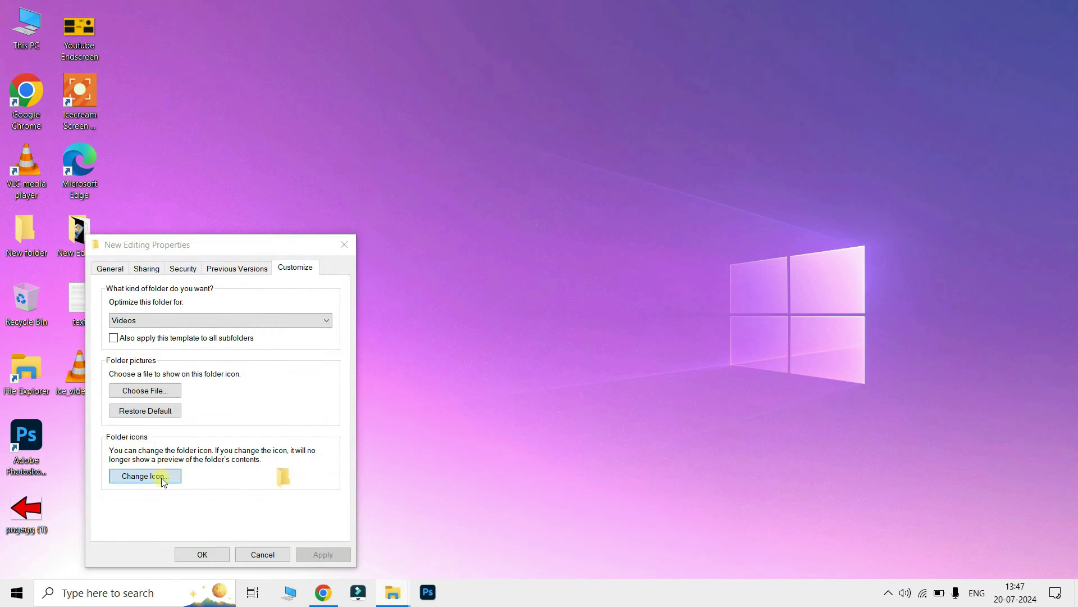
left_click(281, 349)
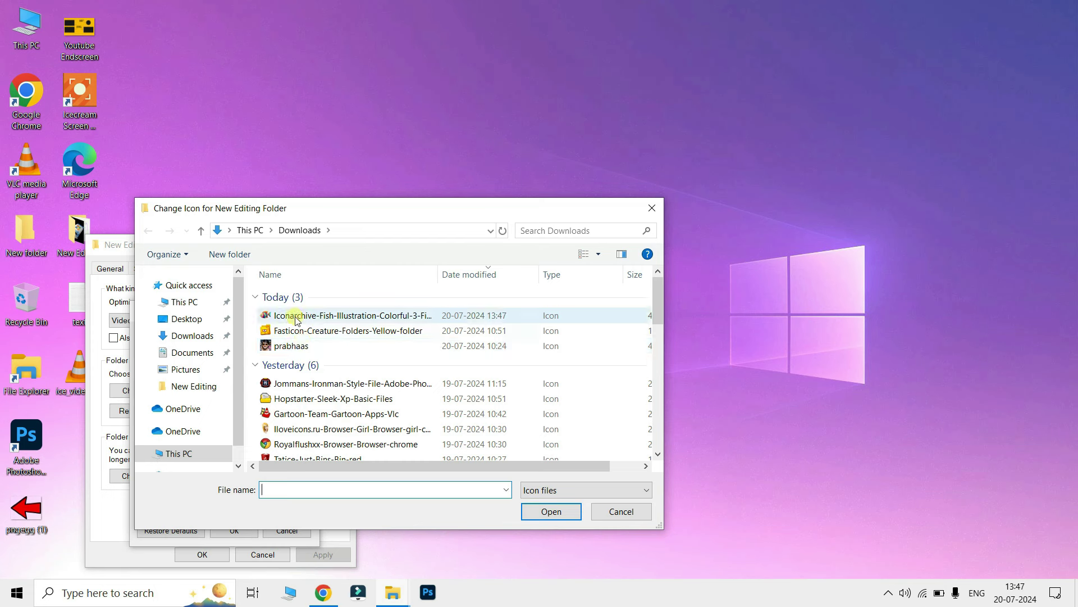
left_click(296, 316)
left_click(552, 511)
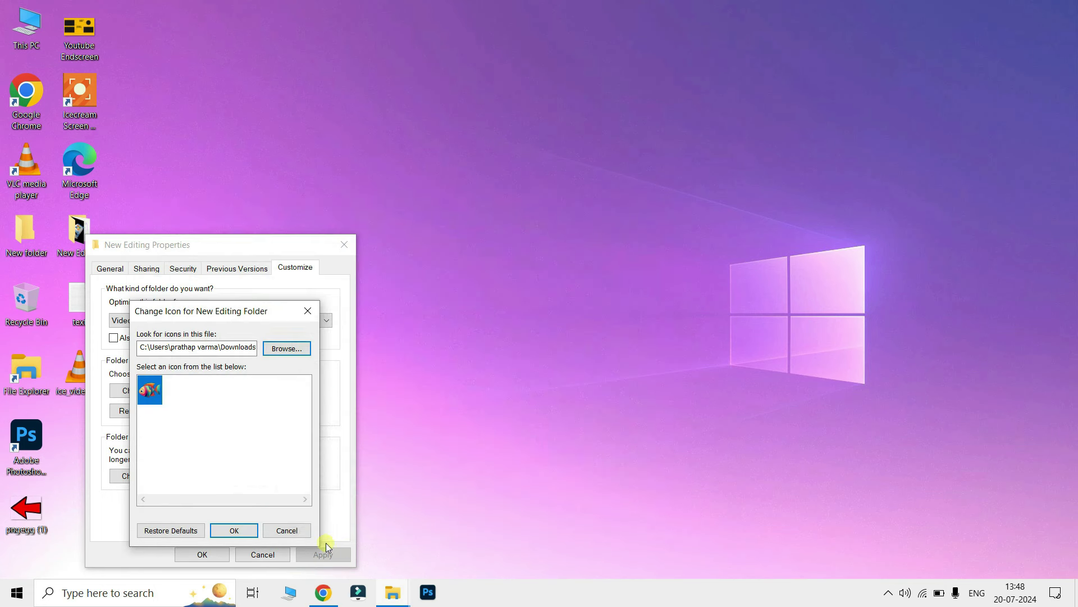
left_click(234, 531)
left_click(324, 554)
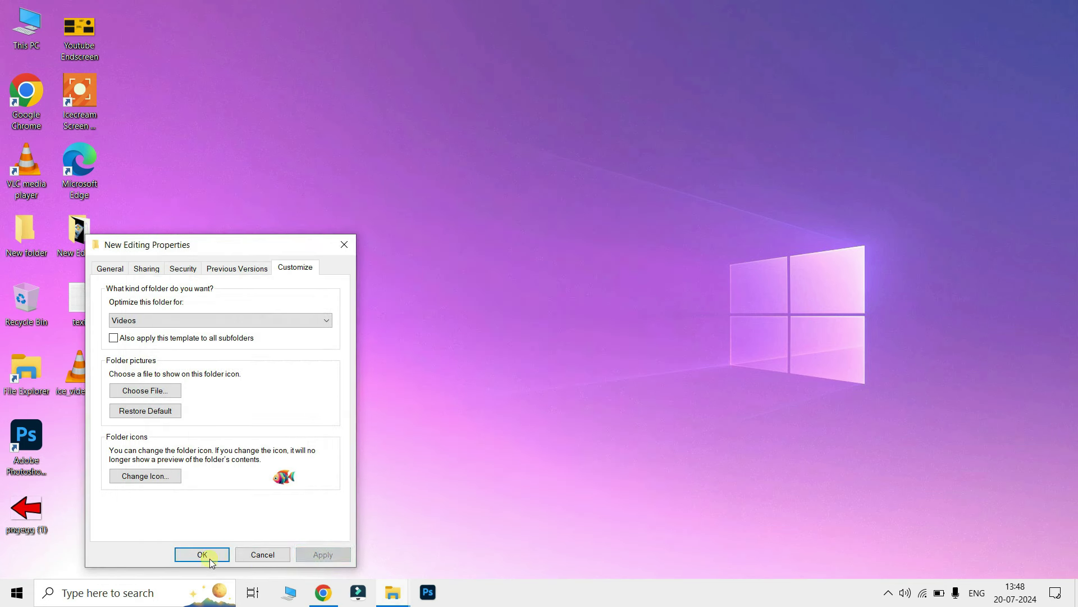
left_click(210, 561)
Refresh the desktop and check the New Editing folder's new icon
right_click(315, 249)
left_click(189, 258)
right_click(332, 264)
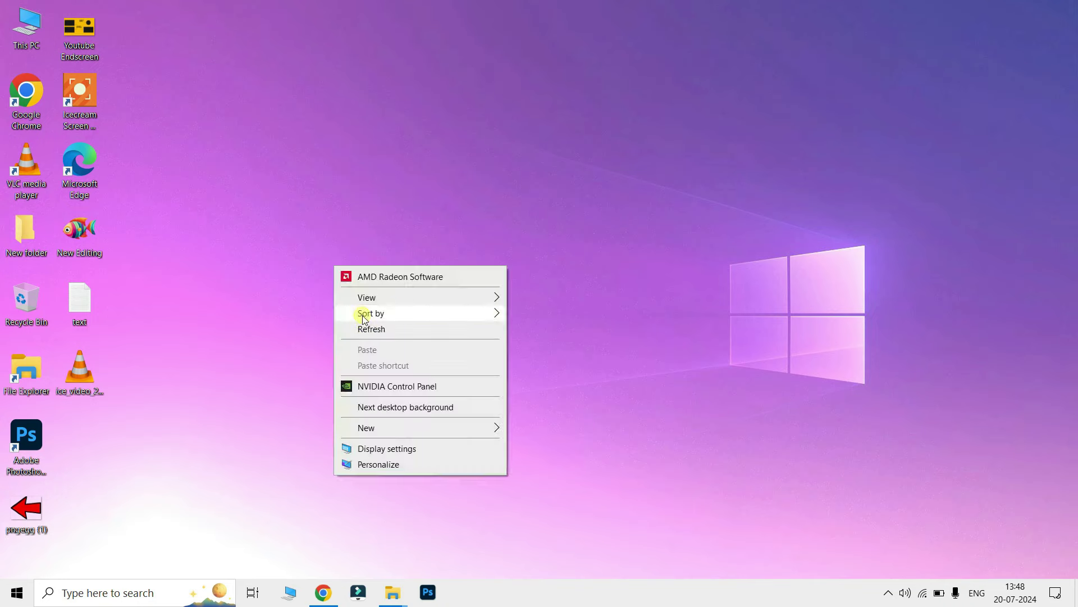
left_click(365, 327)
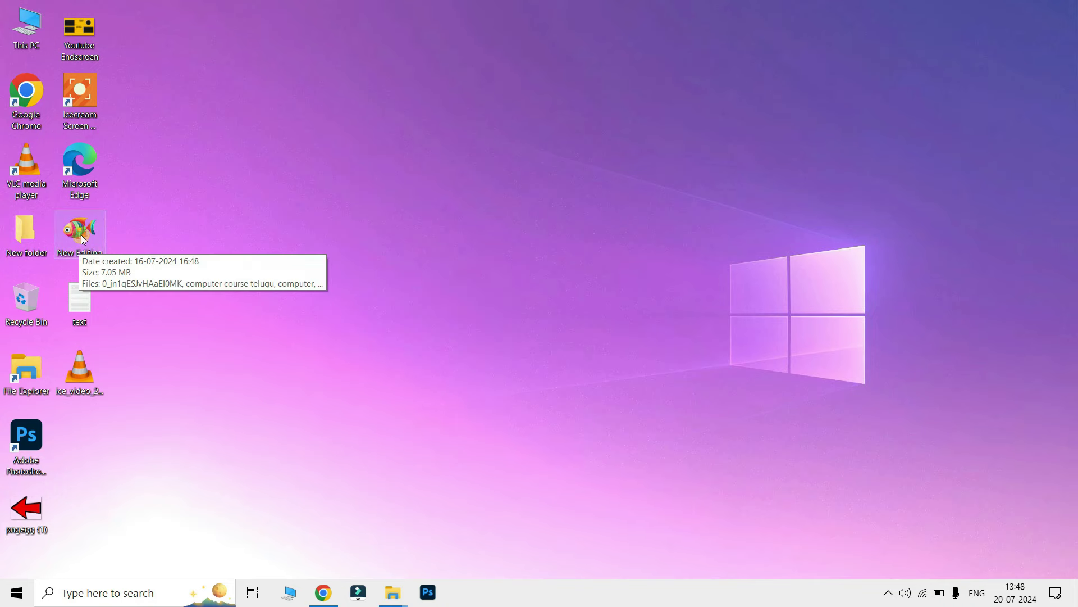
double_click(82, 235)
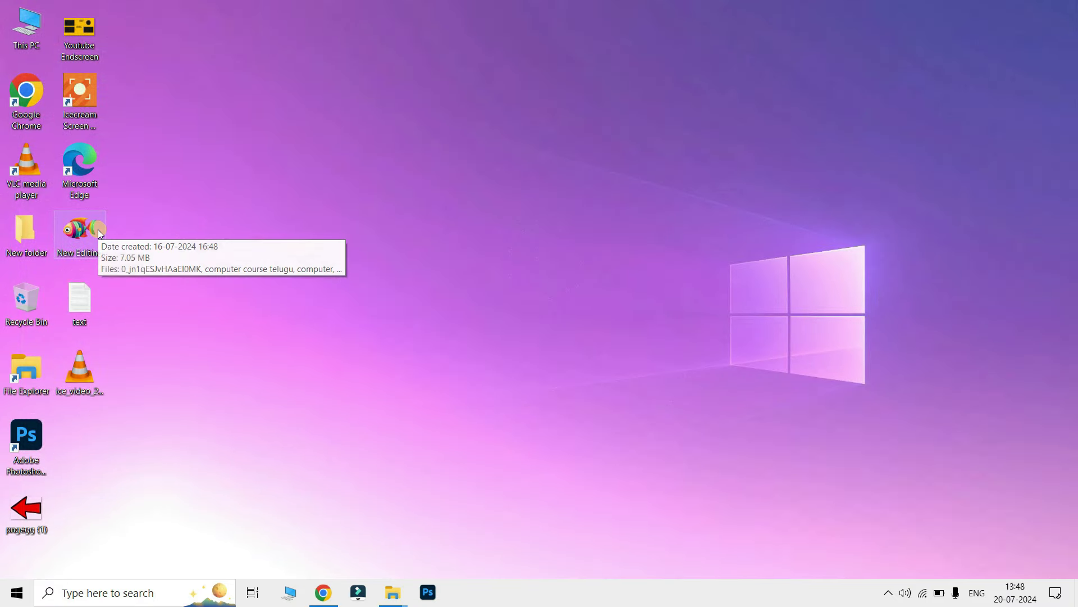
Return to the Icon Archive page in Chrome, dismiss the fish icon's download formats, and search the site for "folder icons"
left_click(334, 594)
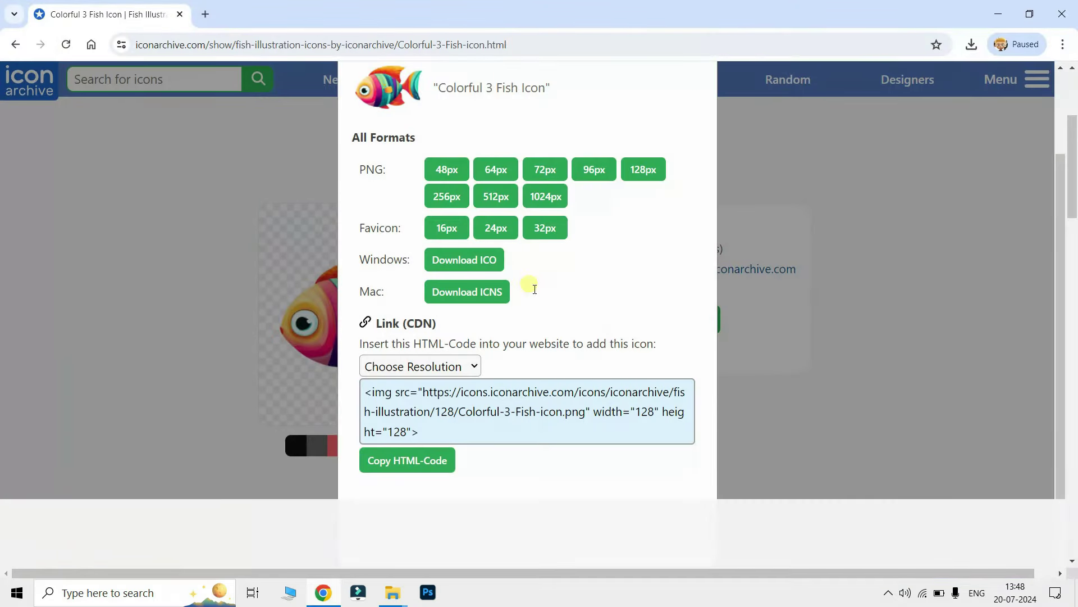
left_click(763, 135)
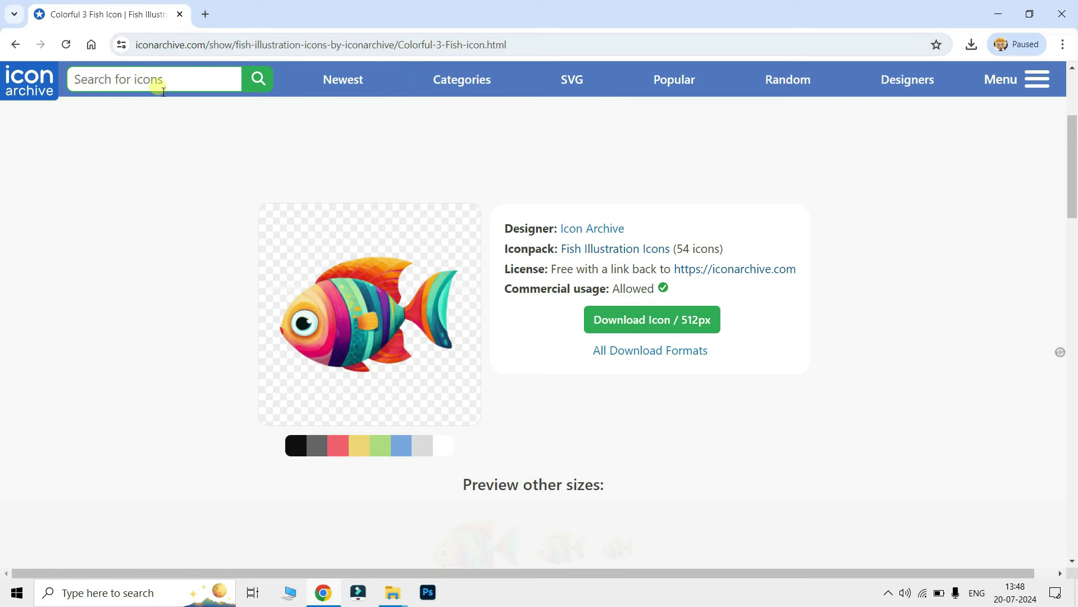
left_click(163, 89)
type("fo")
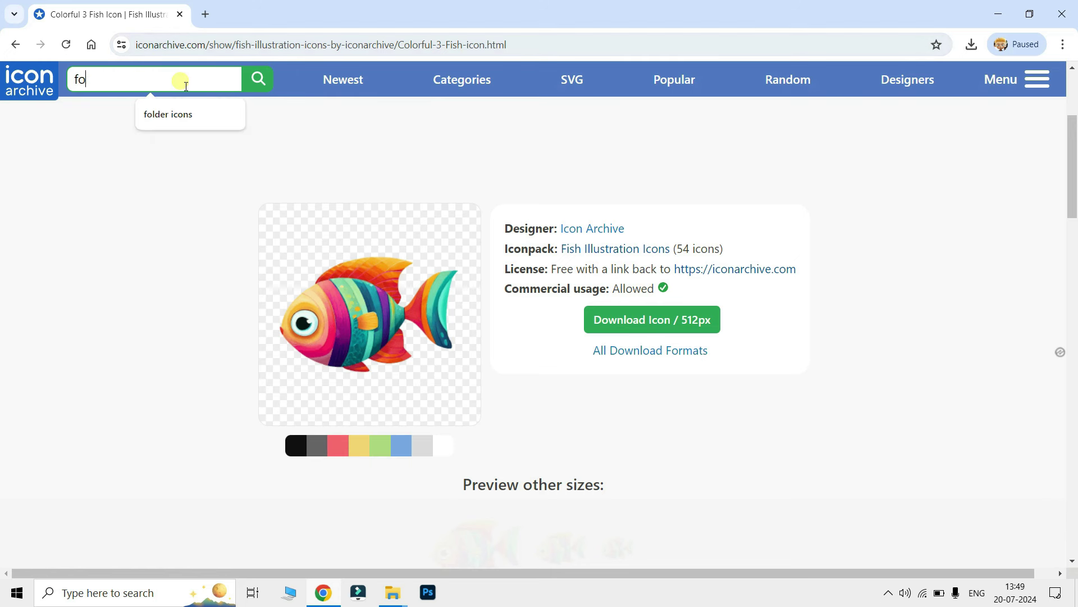
type("lder icons")
key("Return")
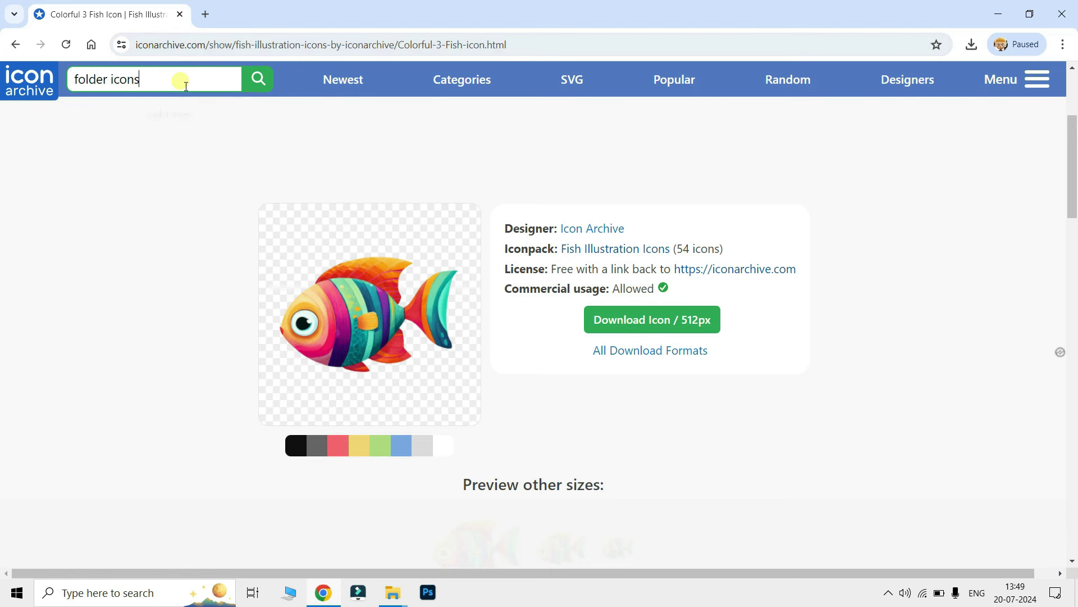
Browse the first two pages of folder icon results, and minimize the browser
scroll(543, 356, "down", 2)
scroll(544, 356, "down", 4)
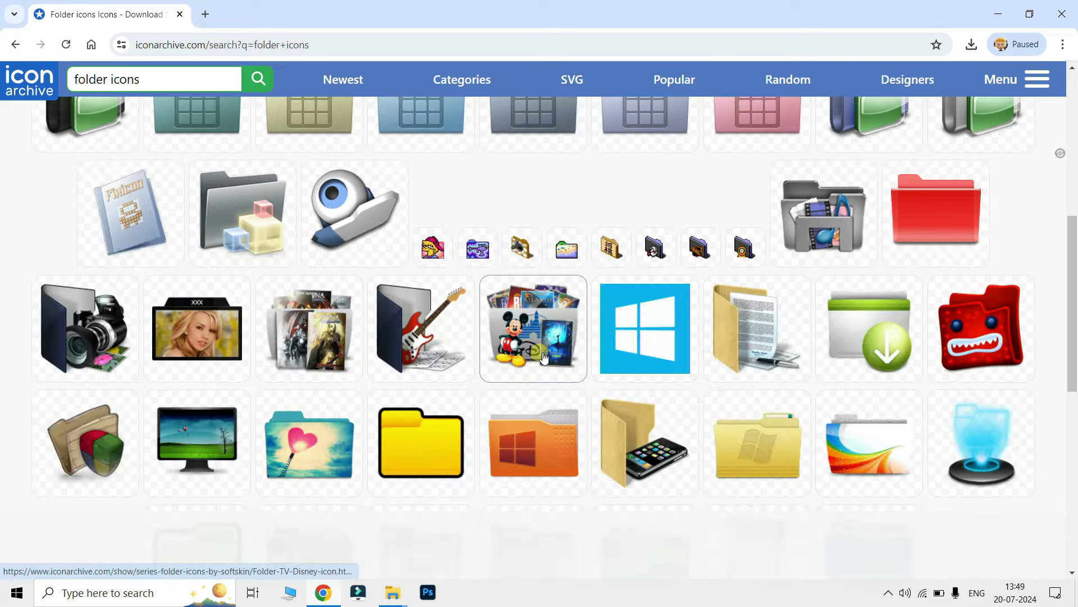
scroll(544, 356, "down", 3)
scroll(544, 355, "down", 3)
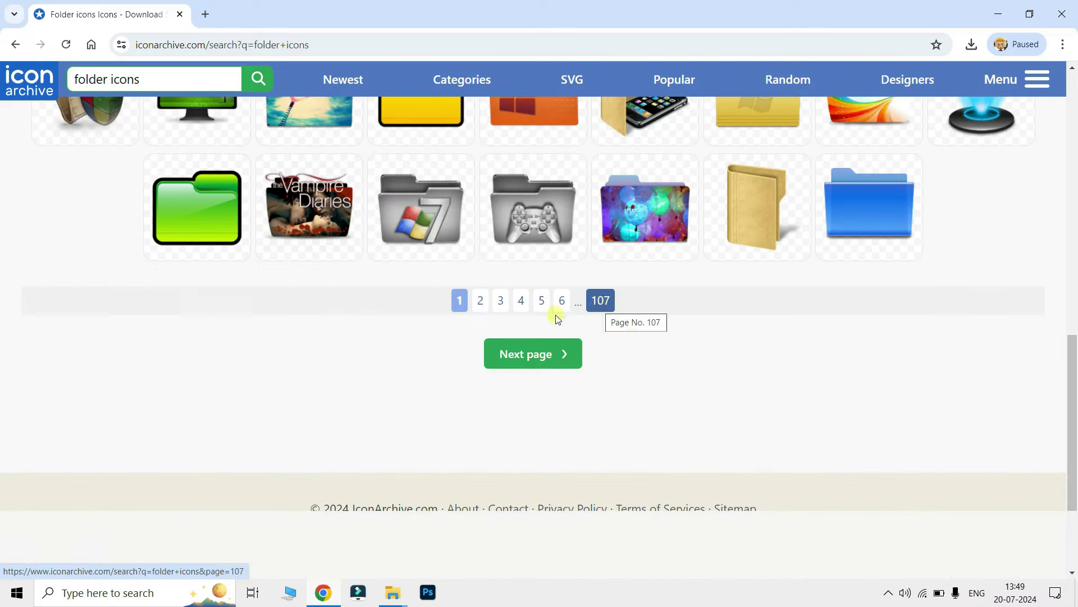
scroll(604, 314, "up", 1)
left_click(482, 372)
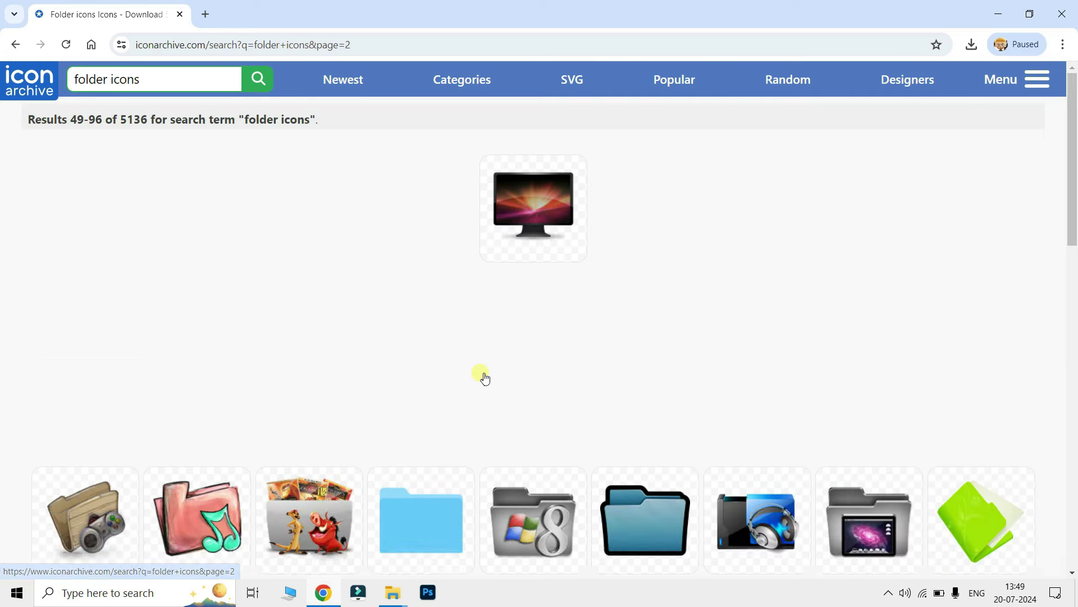
scroll(481, 377, "down", 3)
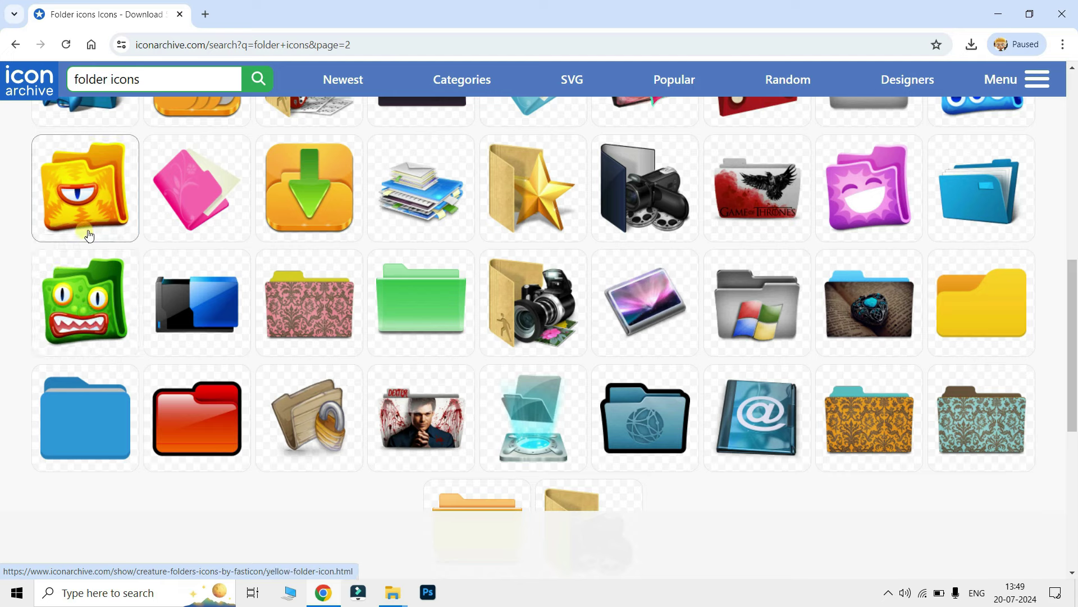
scroll(92, 307, "up", 4)
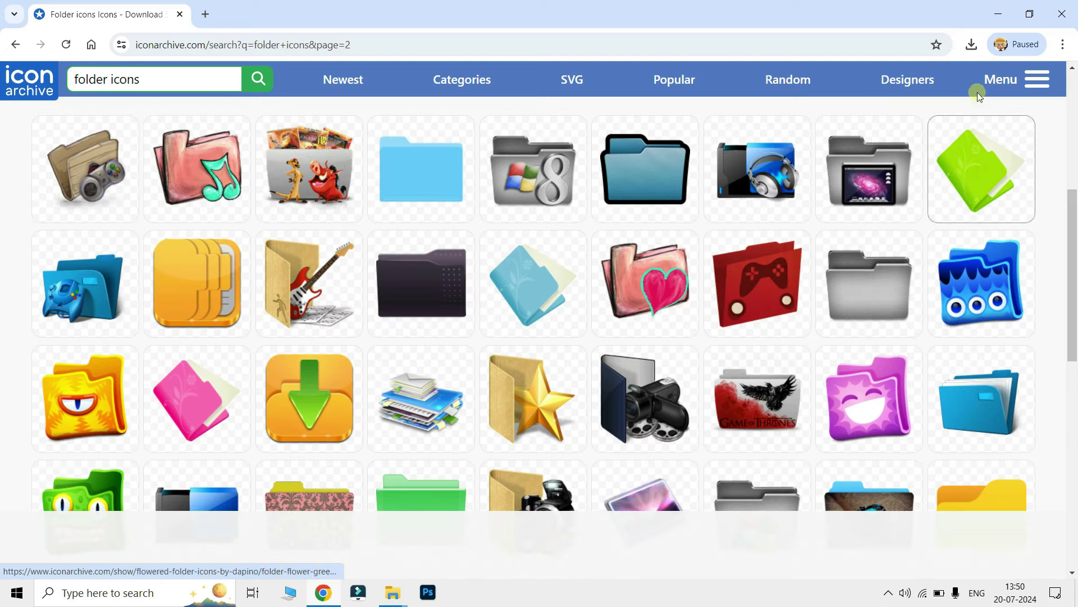
left_click(998, 14)
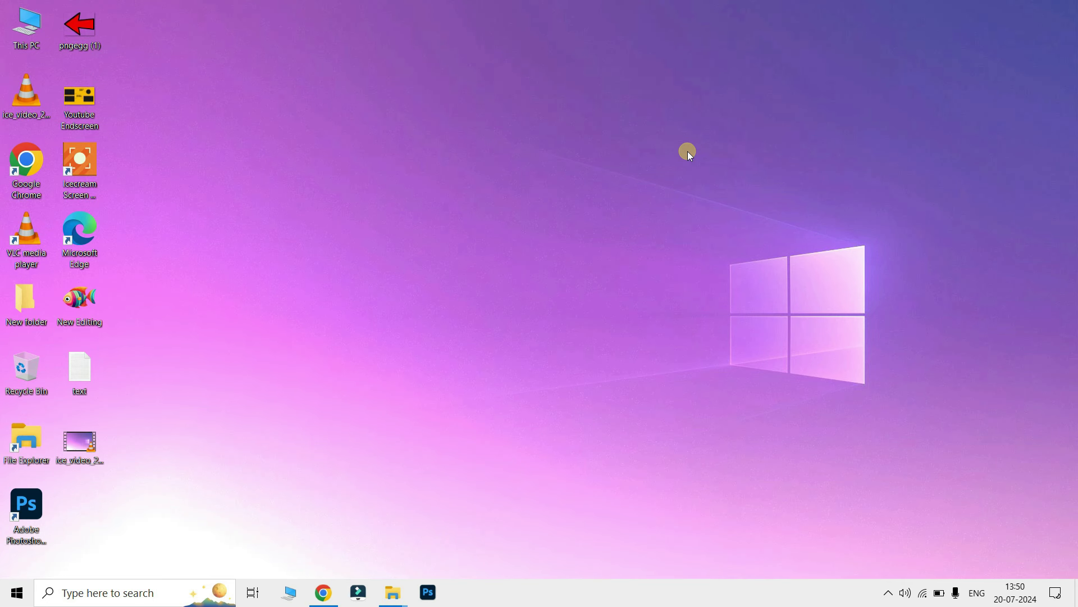
View the properties of This PC from the desktop, and close the About settings window
right_click(31, 37)
left_click(64, 204)
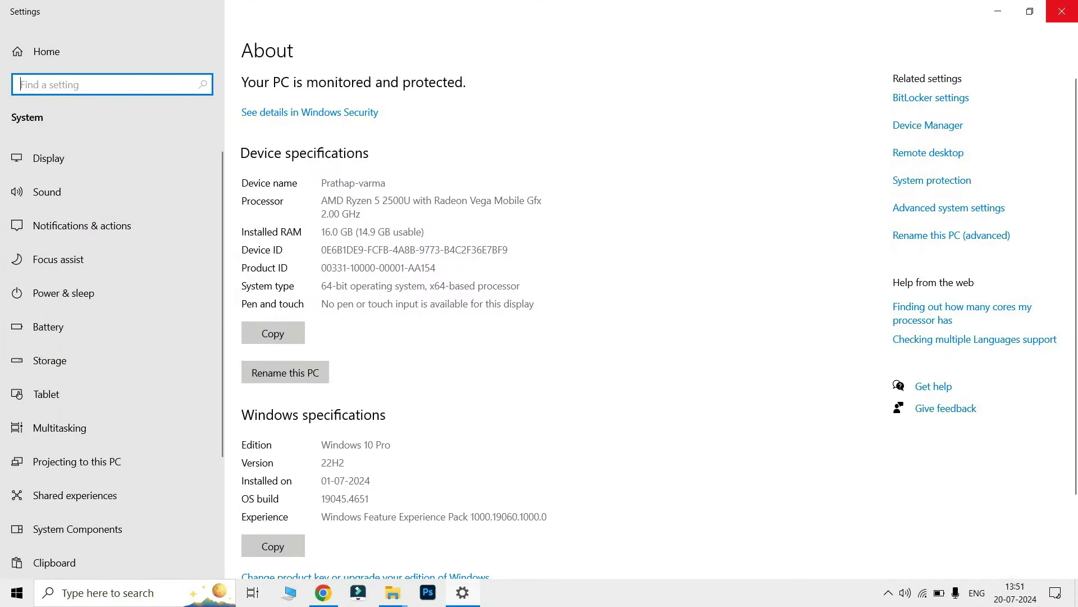
left_click(1062, 11)
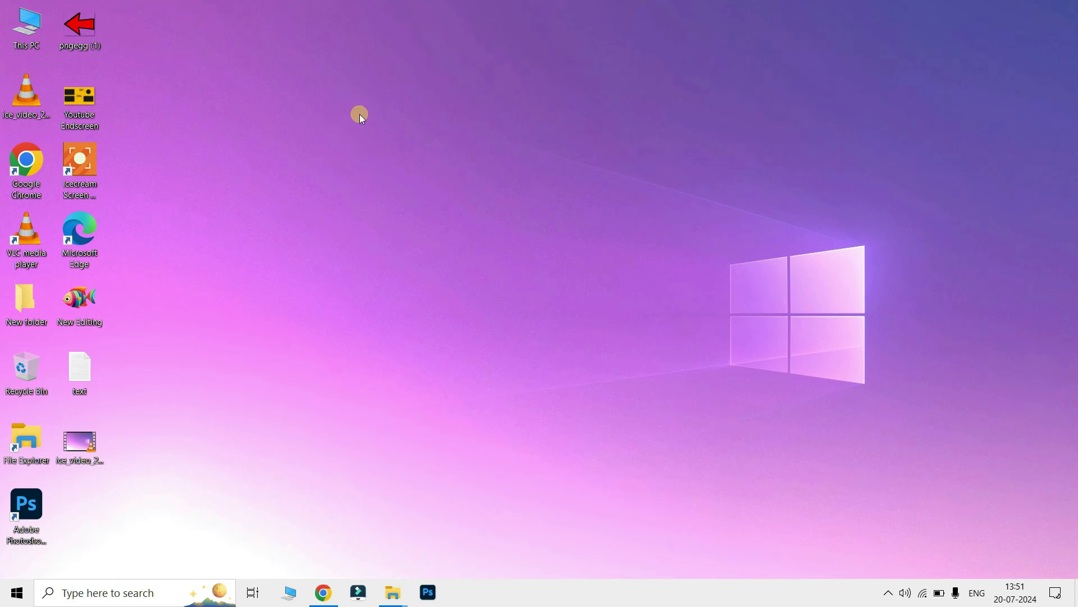
Open the desktop icon settings from the Themes page of the desktop's personalization settings
right_click(433, 187)
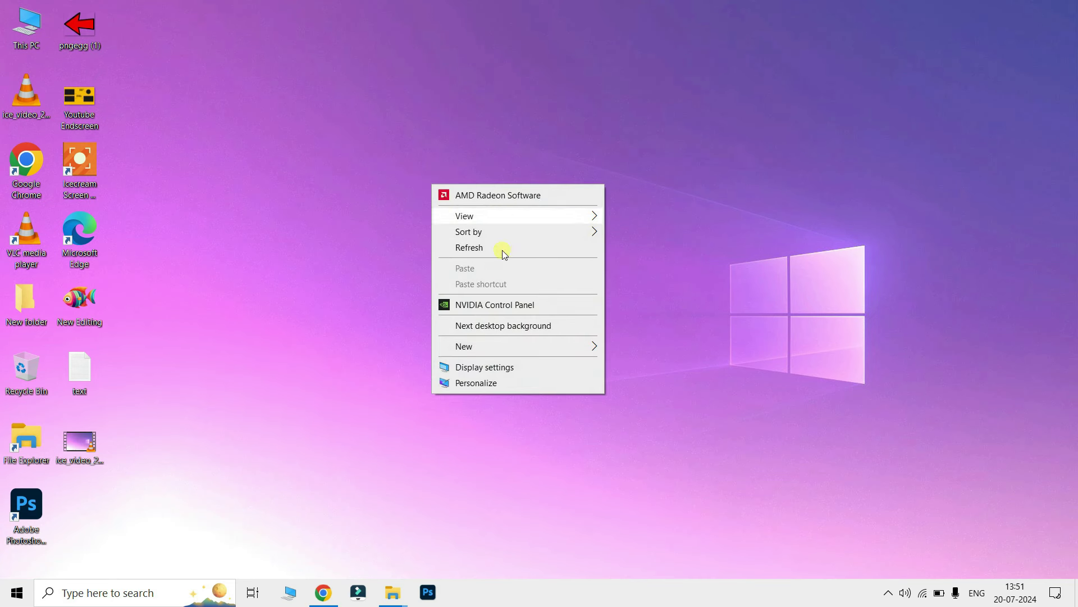
left_click(477, 383)
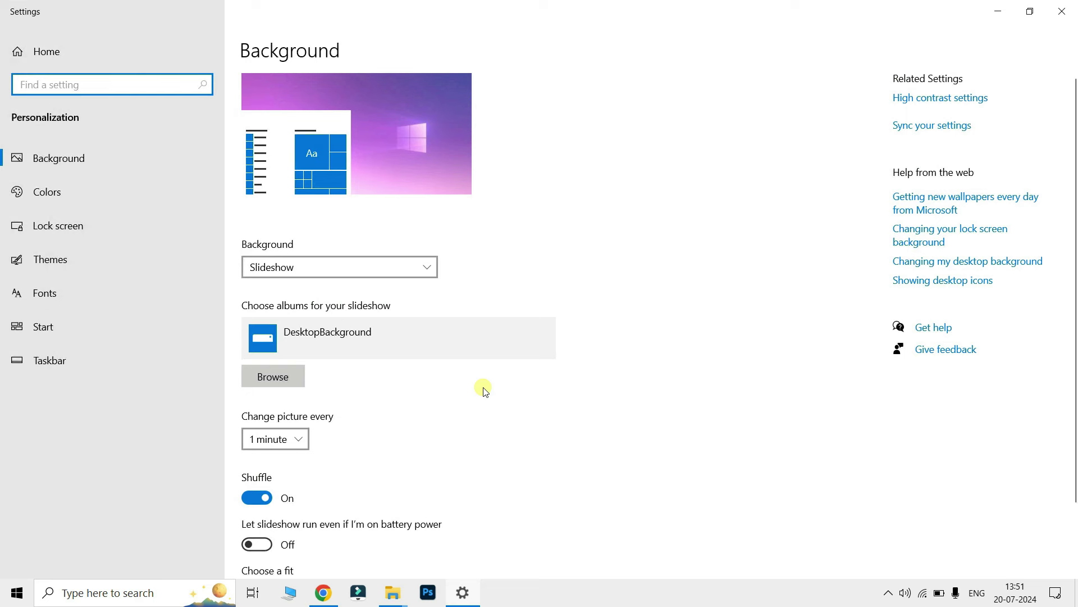
left_click(54, 263)
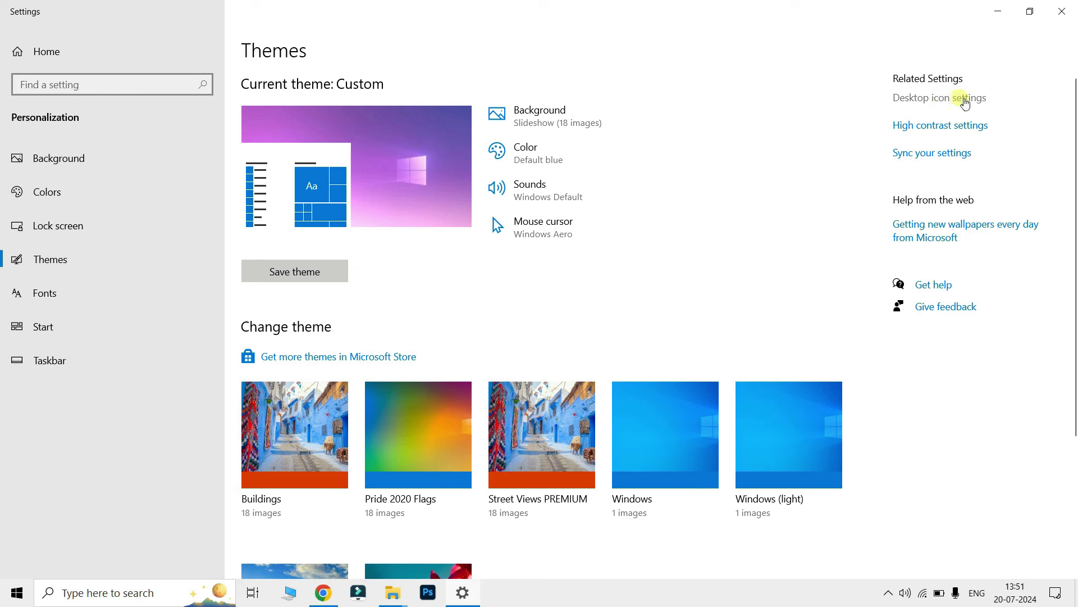
left_click(955, 101)
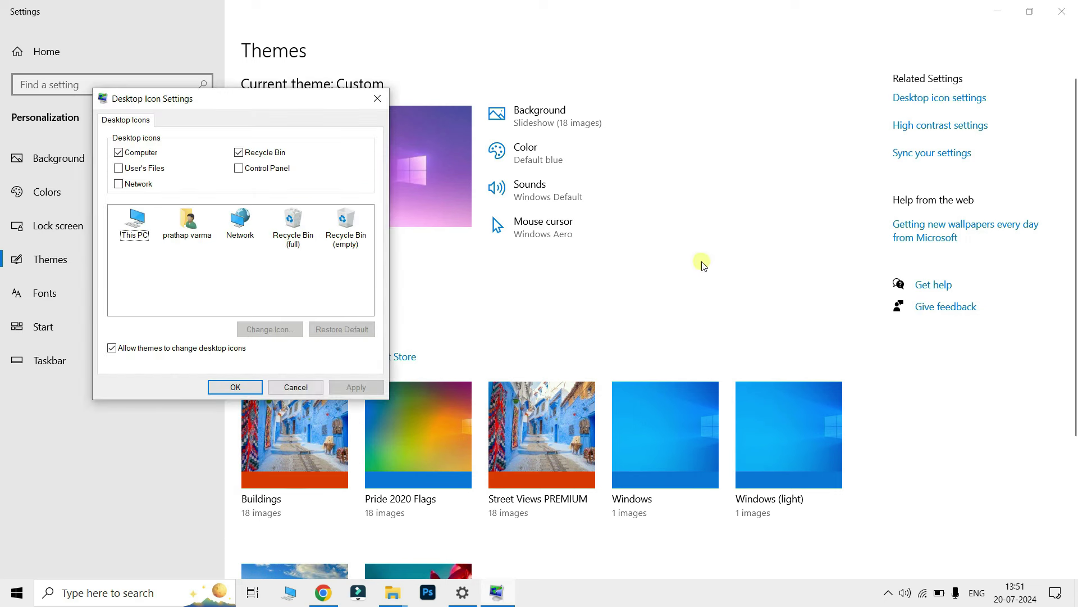
Change the This PC icon to Gartoon-Team-Gartoon-Apps-Tsclient-windows from Downloads, apply it, and minimize the Settings window
left_click(135, 231)
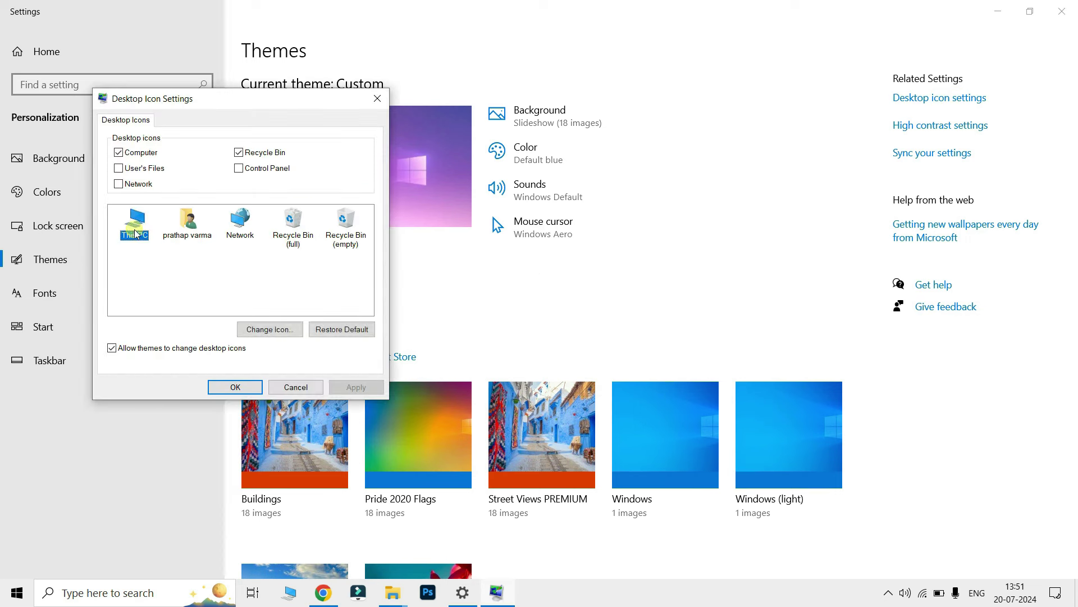
left_click(270, 330)
left_click(292, 202)
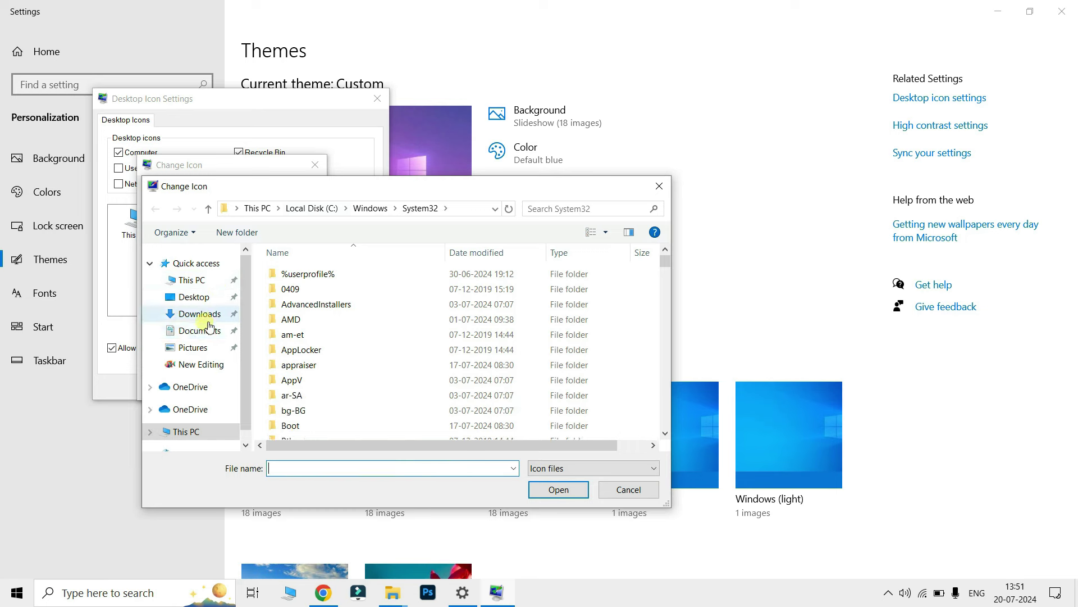
left_click(204, 315)
scroll(411, 325, "down", 3)
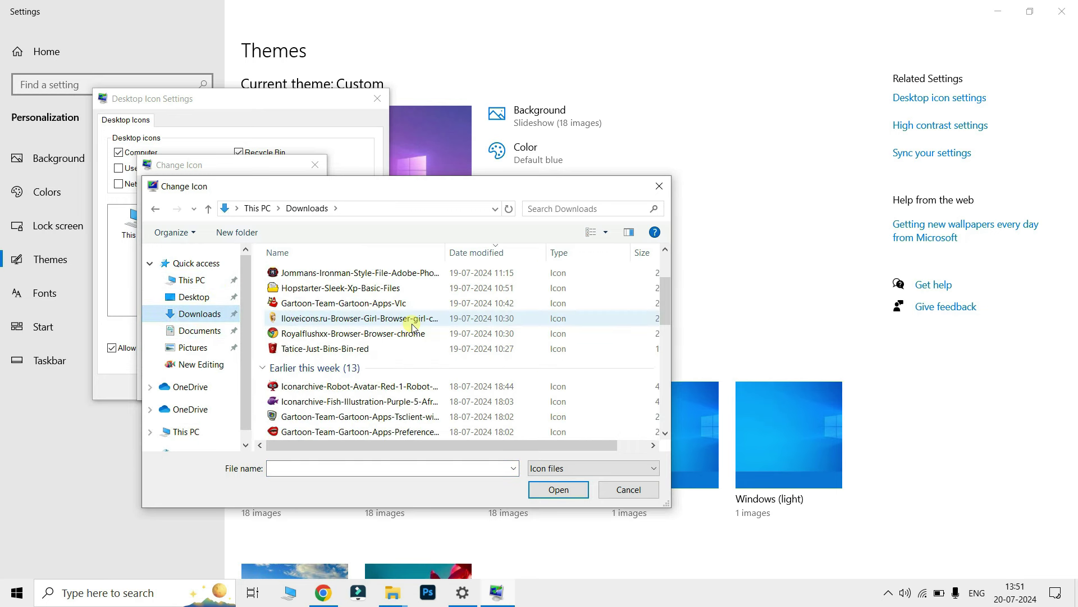
left_click(320, 372)
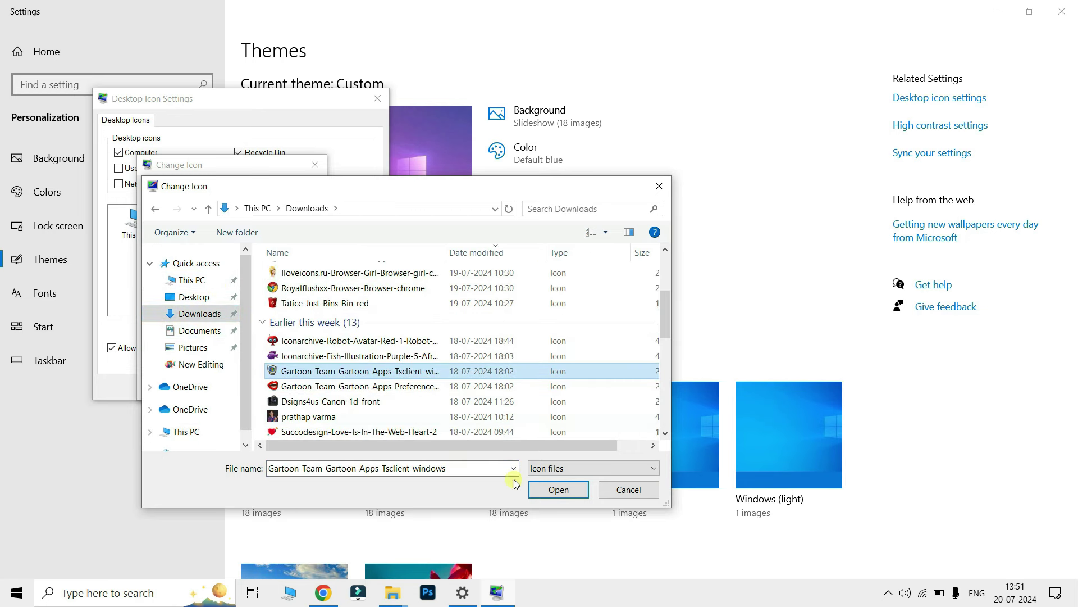
left_click(559, 489)
left_click(230, 386)
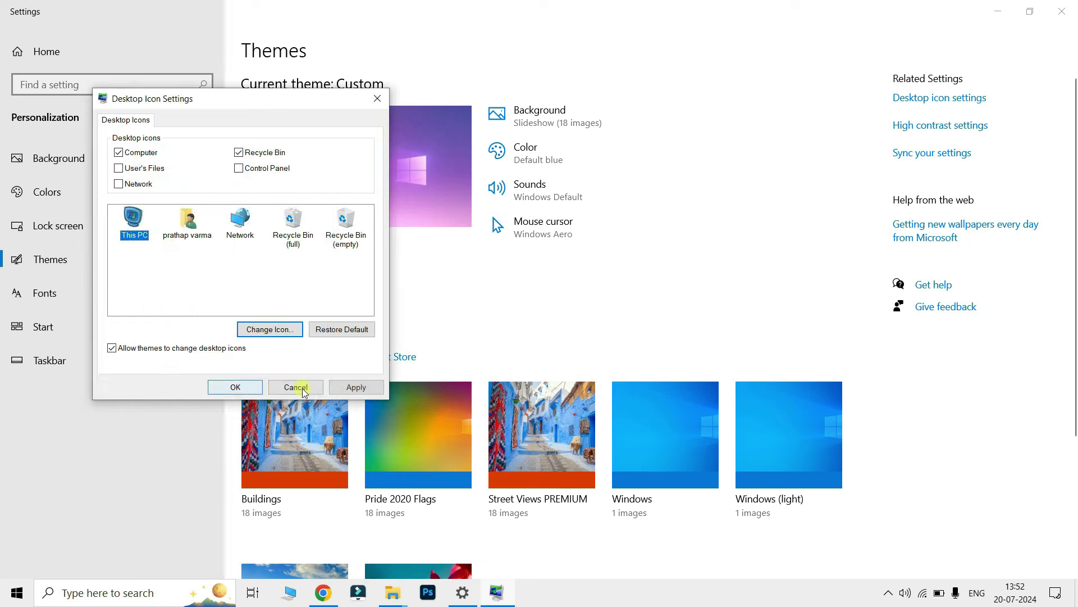
left_click(351, 387)
left_click(245, 389)
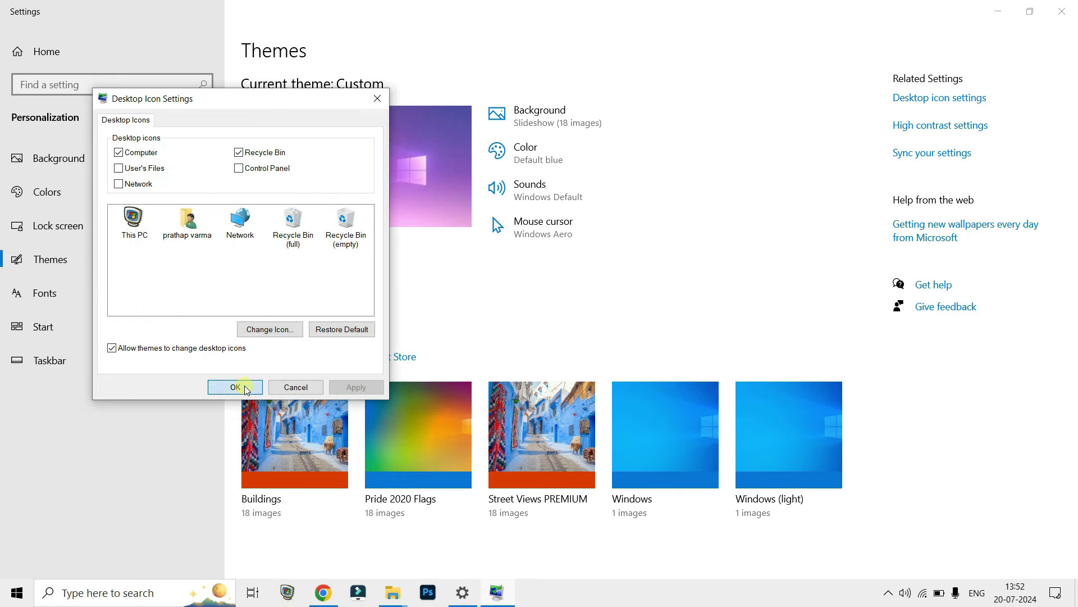
left_click(1000, 10)
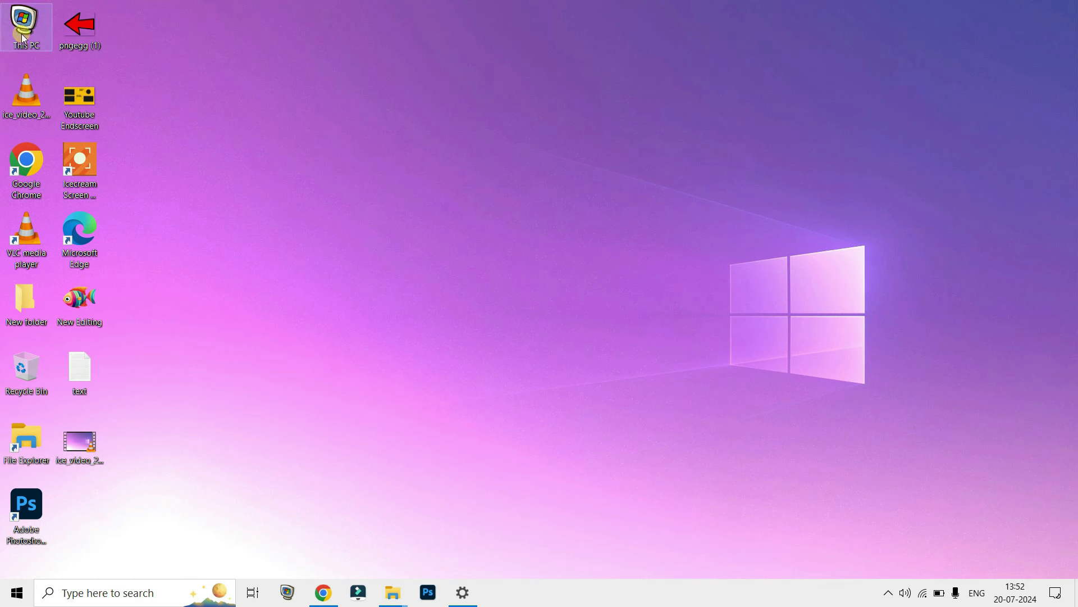
Clear the selection of all desktop items and switch the desktop view to extra large icons
left_click_drag(462, 8, 2, 578)
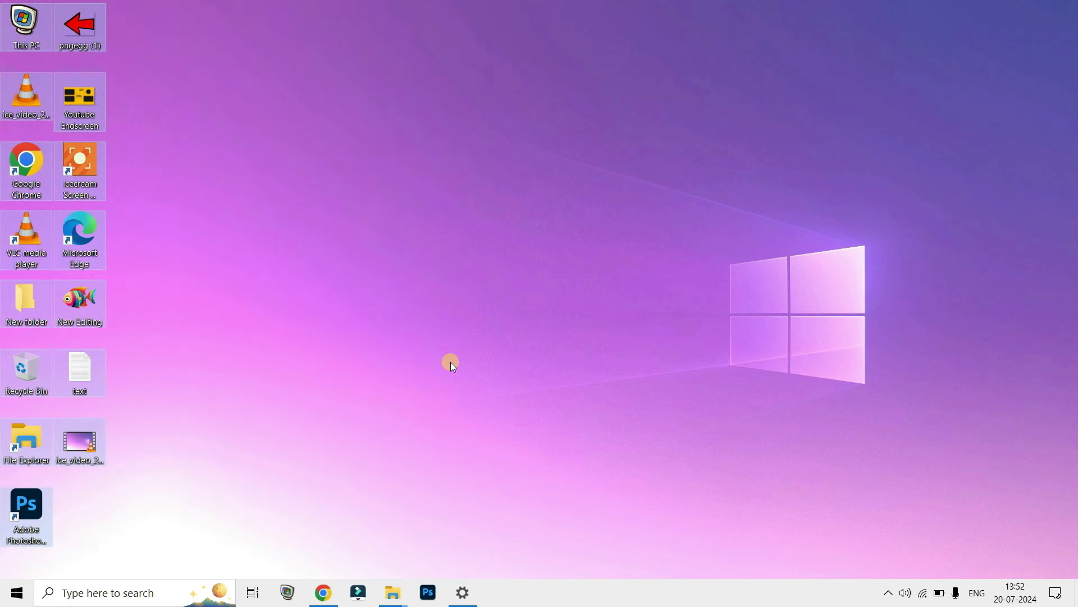
left_click(433, 337)
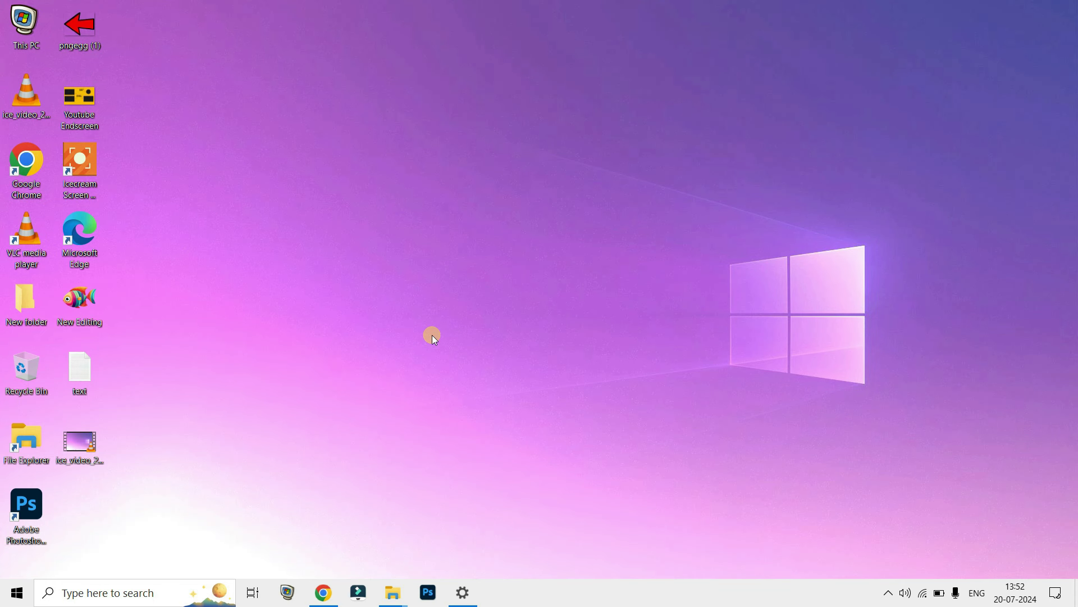
key("ctrl+shift+1")
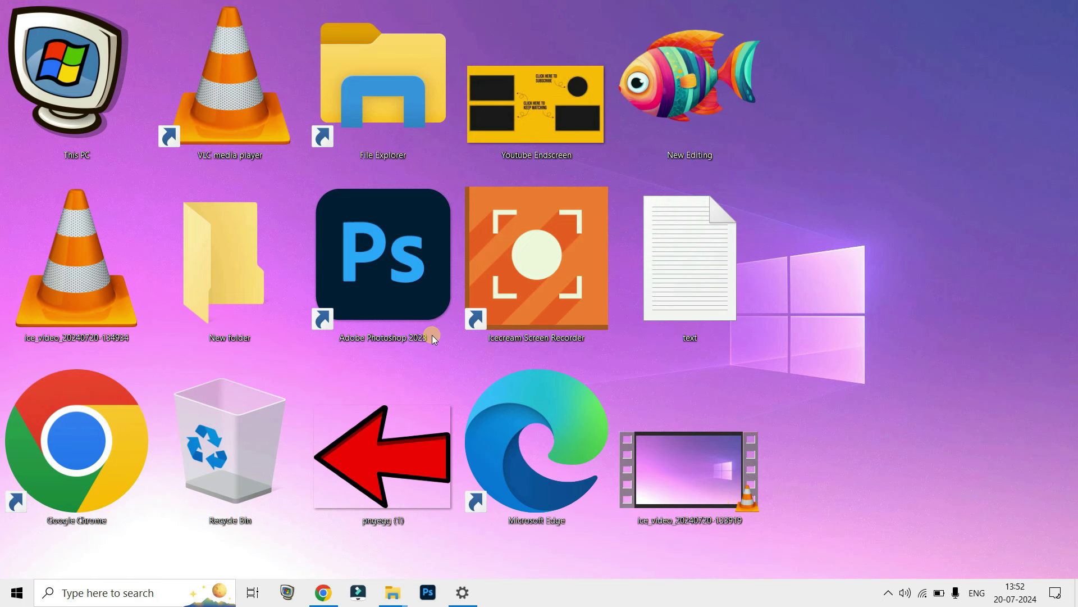
Switch the desktop view to large, medium and small icons, and back to large icons
key("ctrl+shift+2")
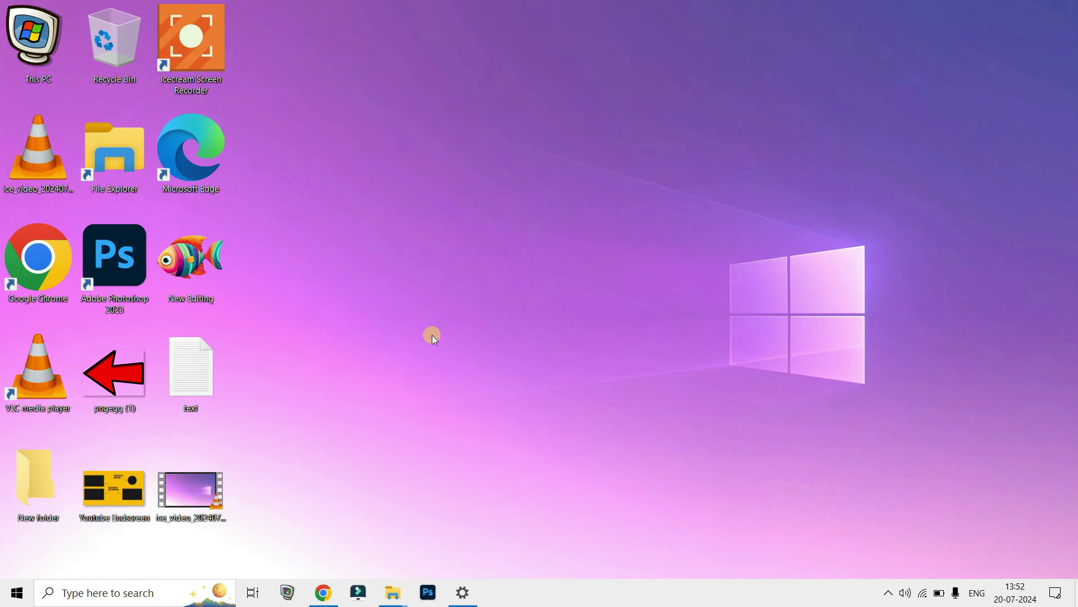
key("ctrl+shift+3")
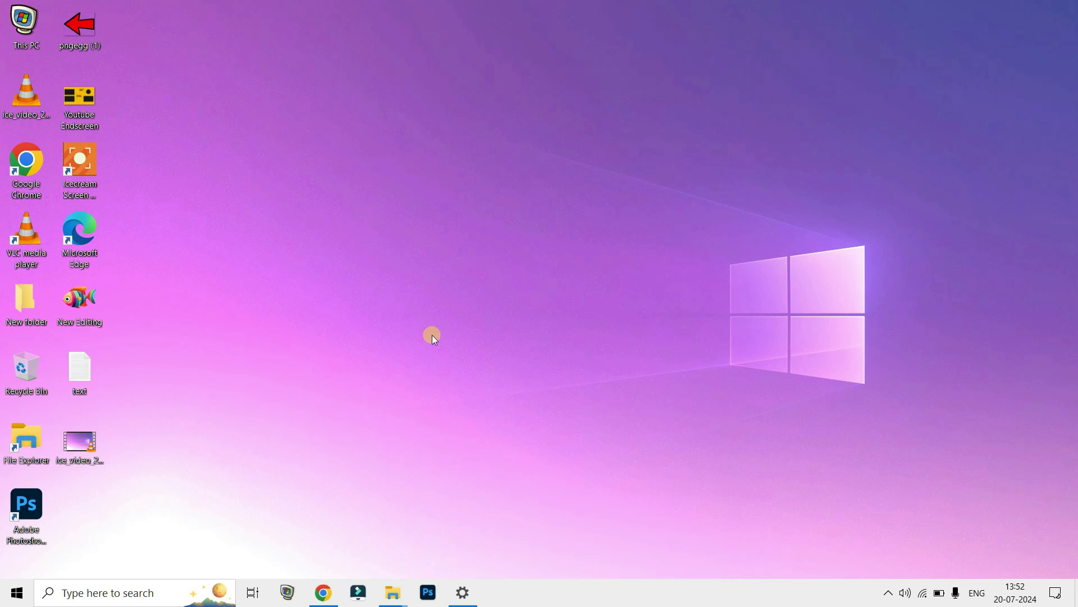
key("ctrl+shift+4")
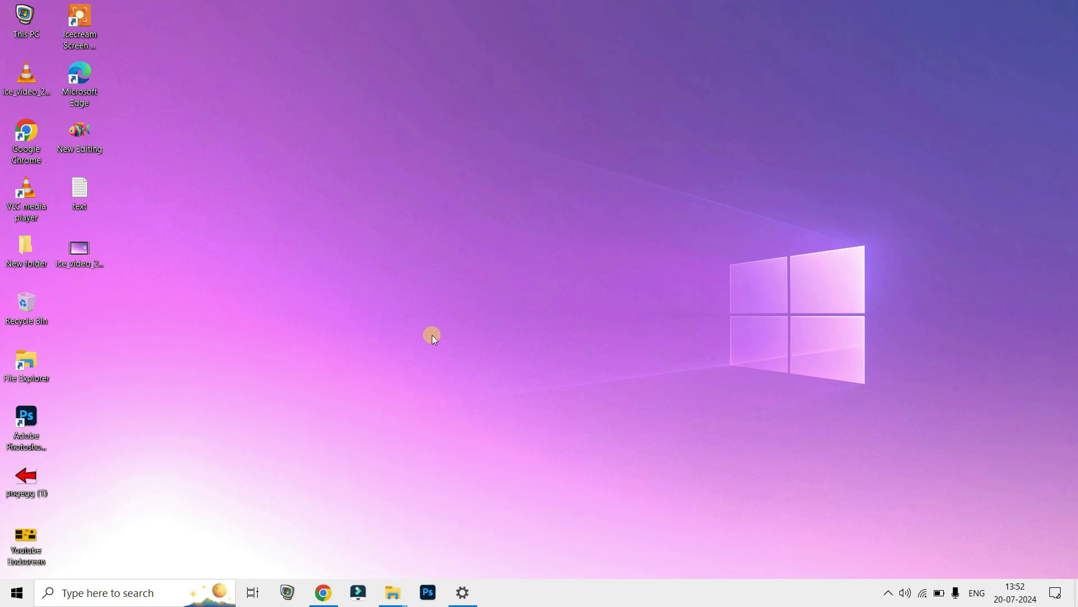
key("ctrl+shift+2")
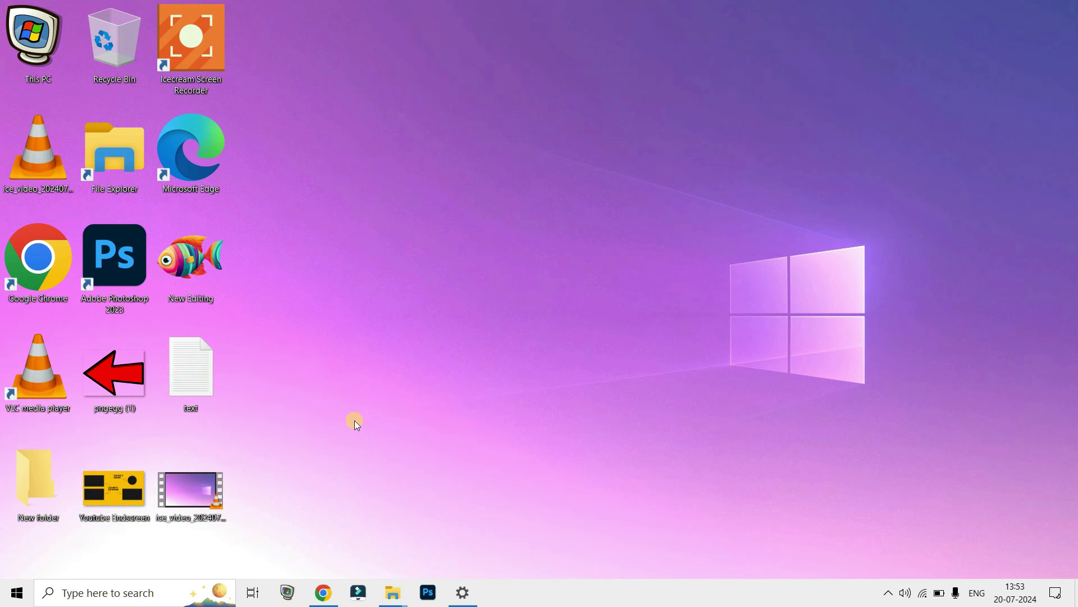
Enlarge the desktop icons freely, and shrink them to a size between medium and large
scroll(355, 420, "up", 3, "ctrl")
scroll(355, 420, "up", 3, "ctrl")
scroll(355, 422, "up", 2, "ctrl")
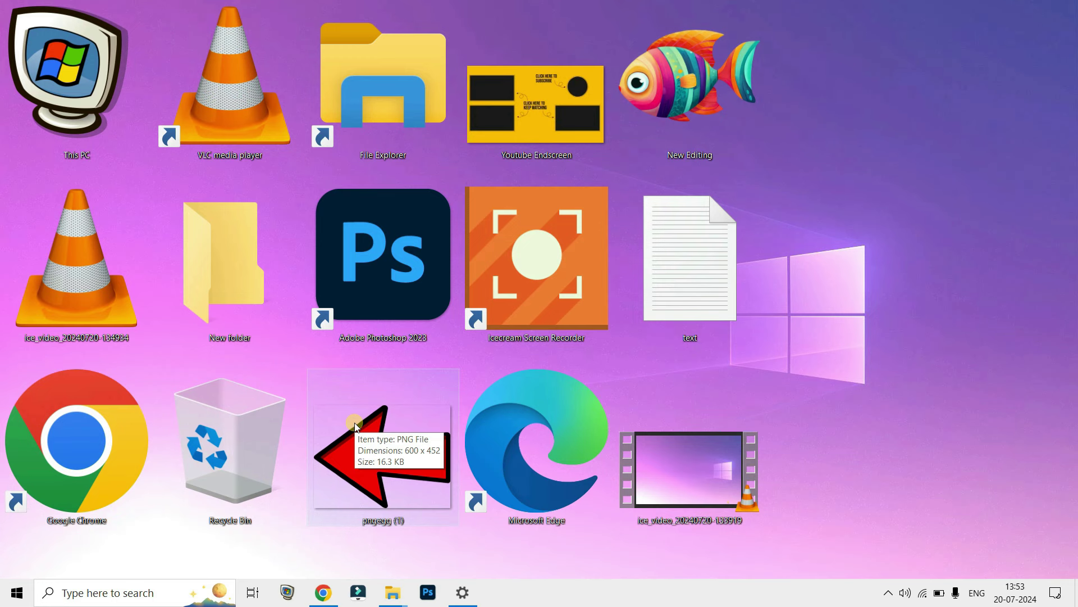
scroll(355, 424, "down", 5, "ctrl")
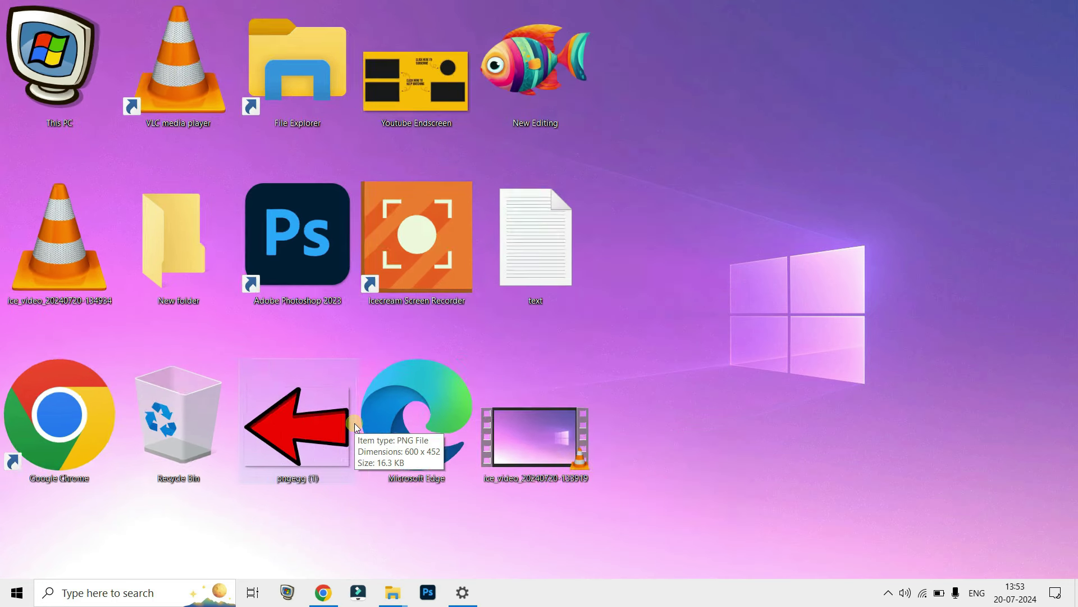
scroll(355, 424, "down", 1, "ctrl")
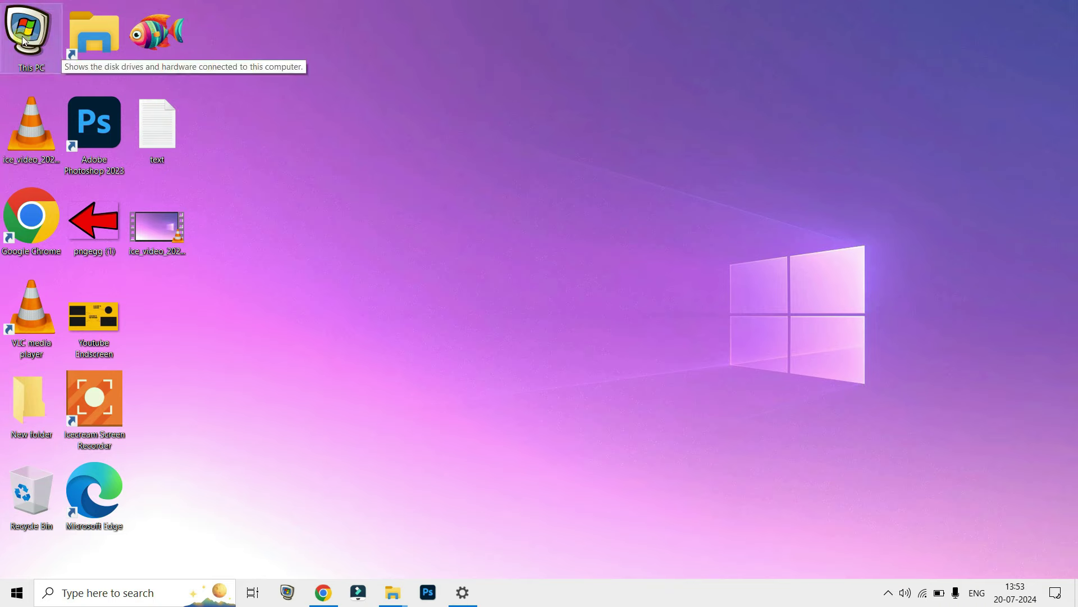
Switch to Chrome and search iconarchive.com for "computer icons"
left_click(333, 590)
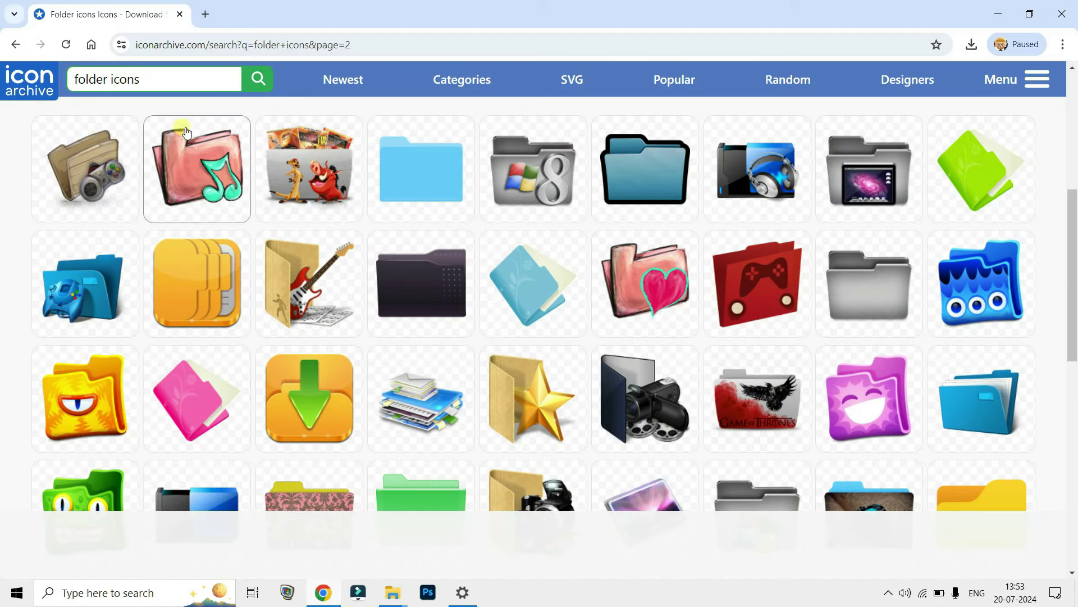
triple_click(171, 79)
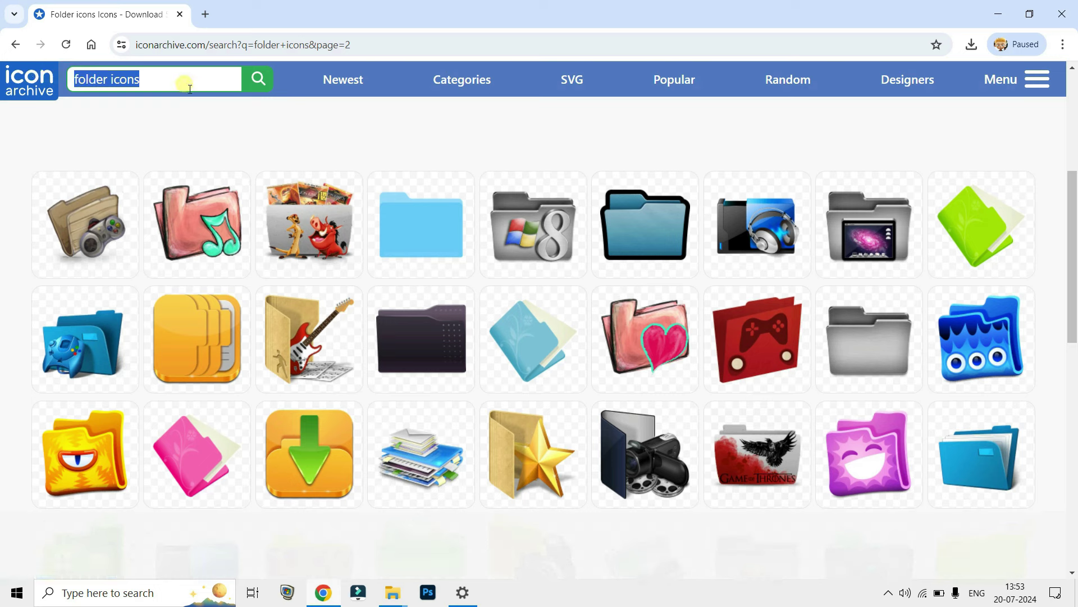
type("comput")
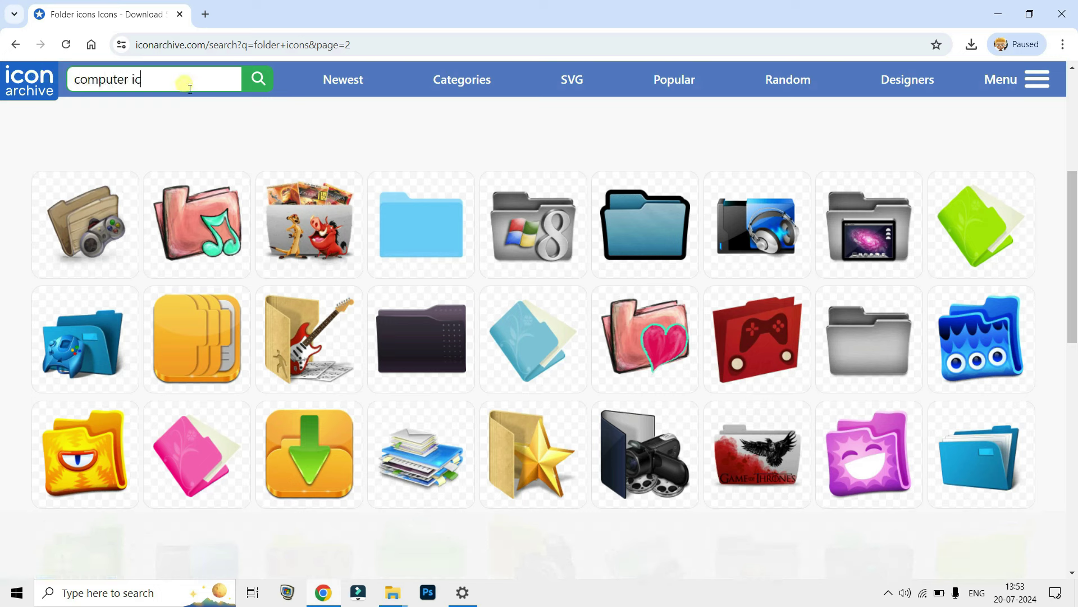
type("er icons")
key("Return")
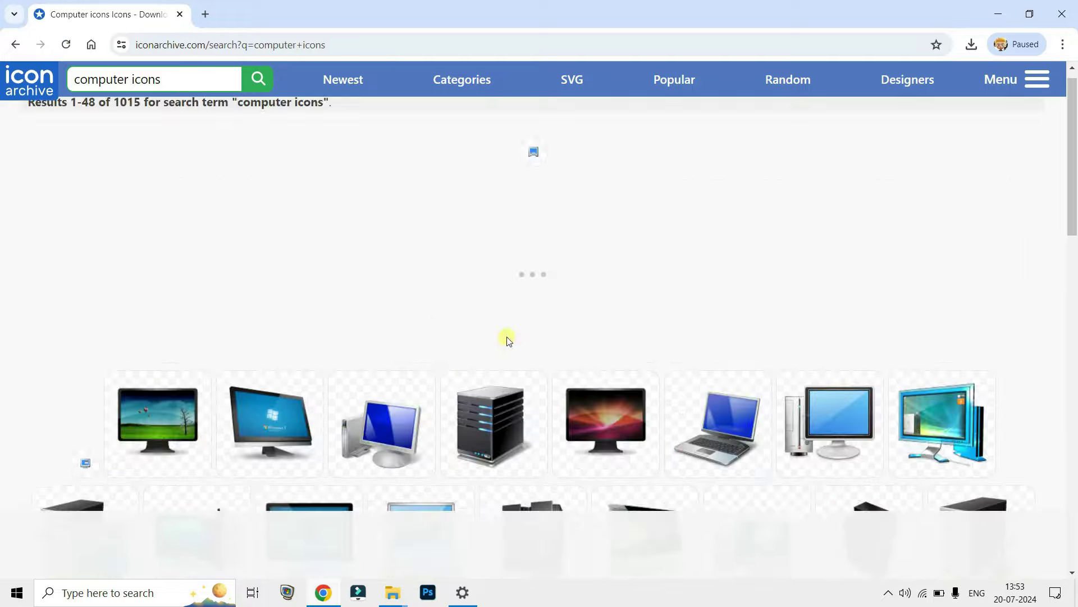
Browse the computer icons and open the ladybug My Computer icon from the second page of results
scroll(507, 336, "down", 10)
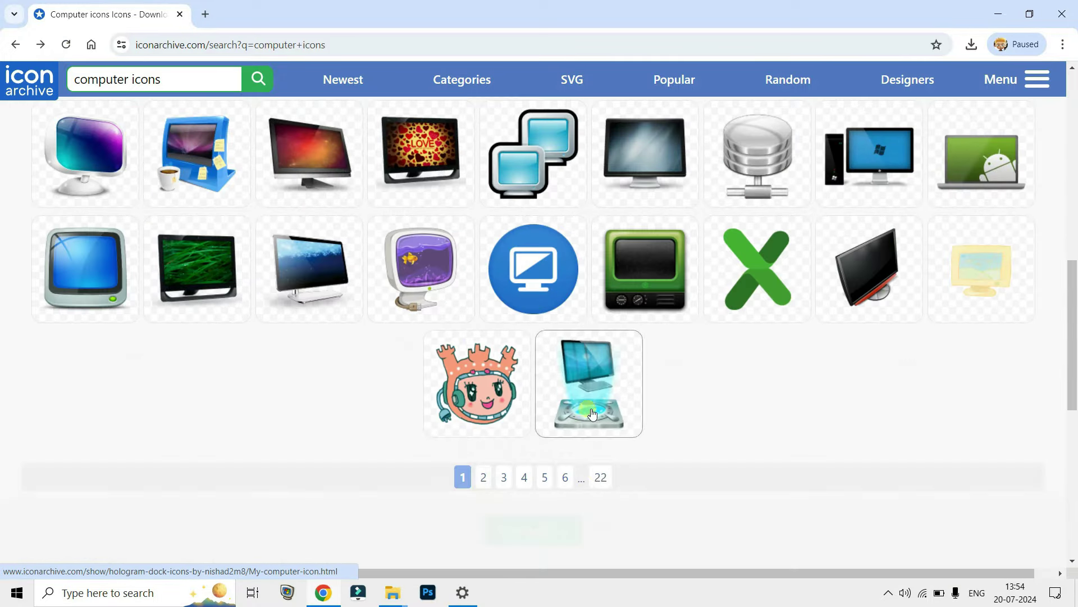
scroll(589, 412, "up", 6)
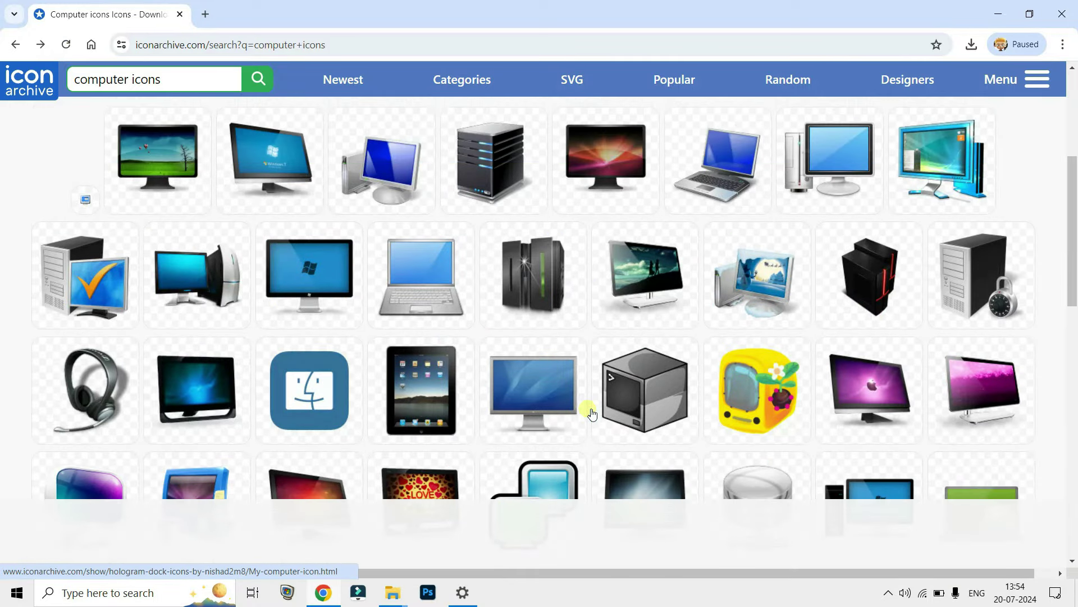
scroll(588, 413, "down", 2)
scroll(589, 413, "down", 5)
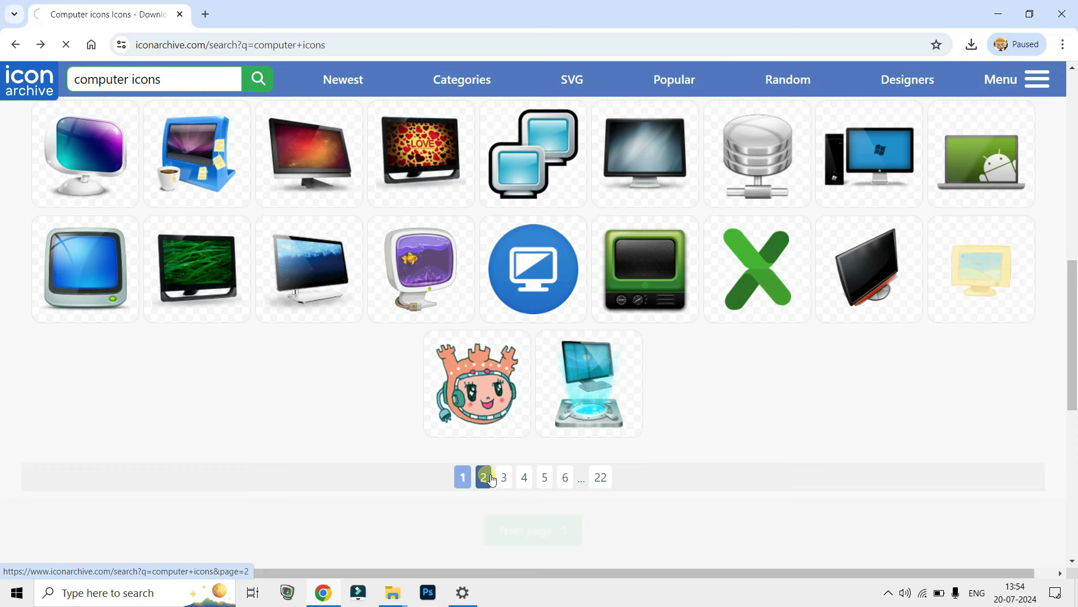
scroll(778, 321, "down", 4)
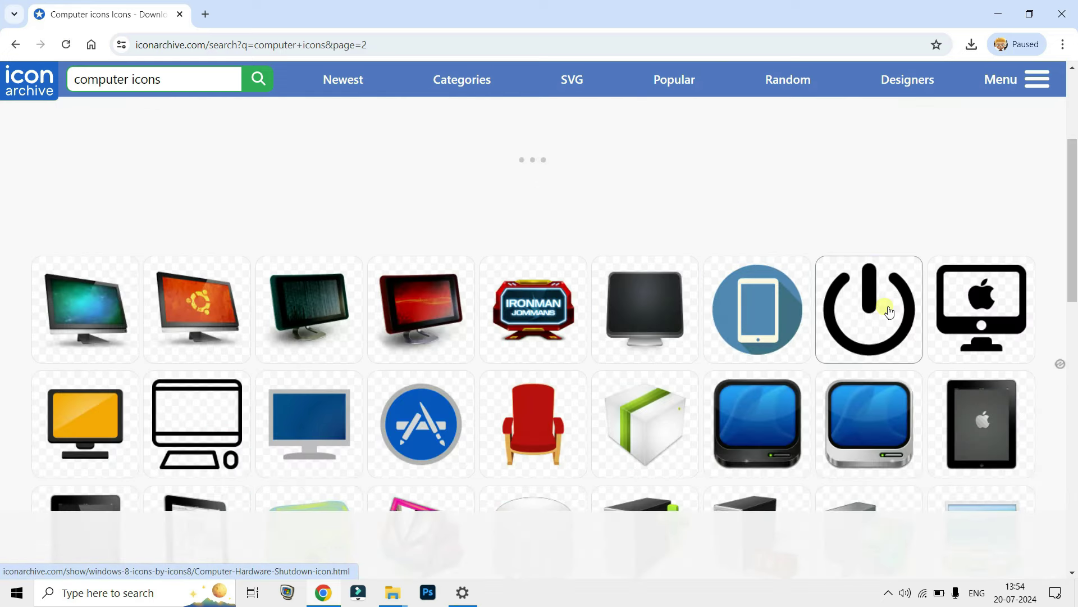
scroll(889, 311, "down", 8)
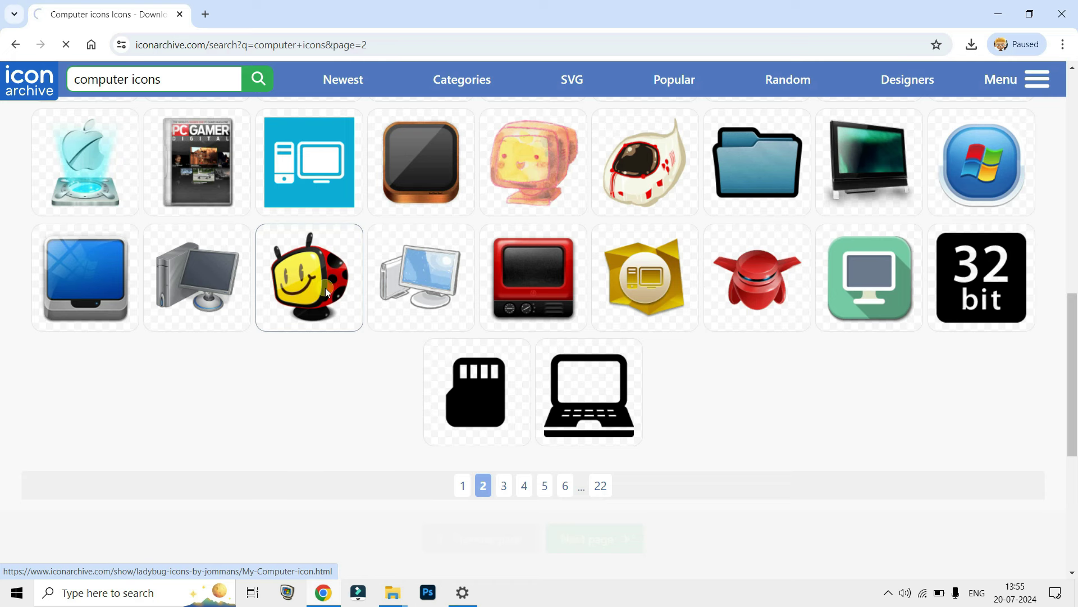
left_click(325, 288)
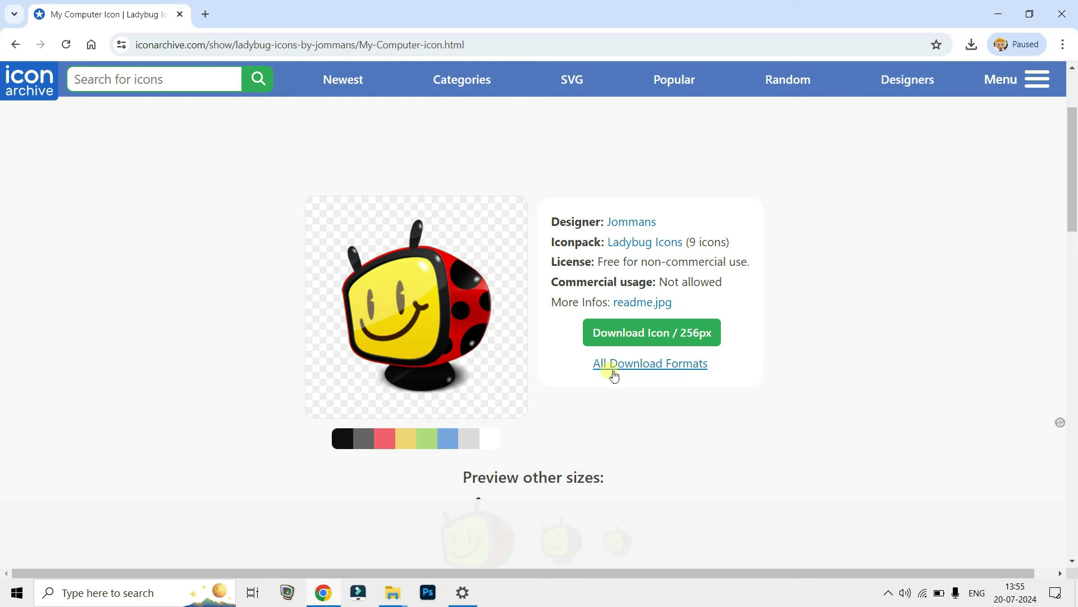
Download the ladybug My Computer icon as a Windows ICO file from all its download formats
left_click(671, 365)
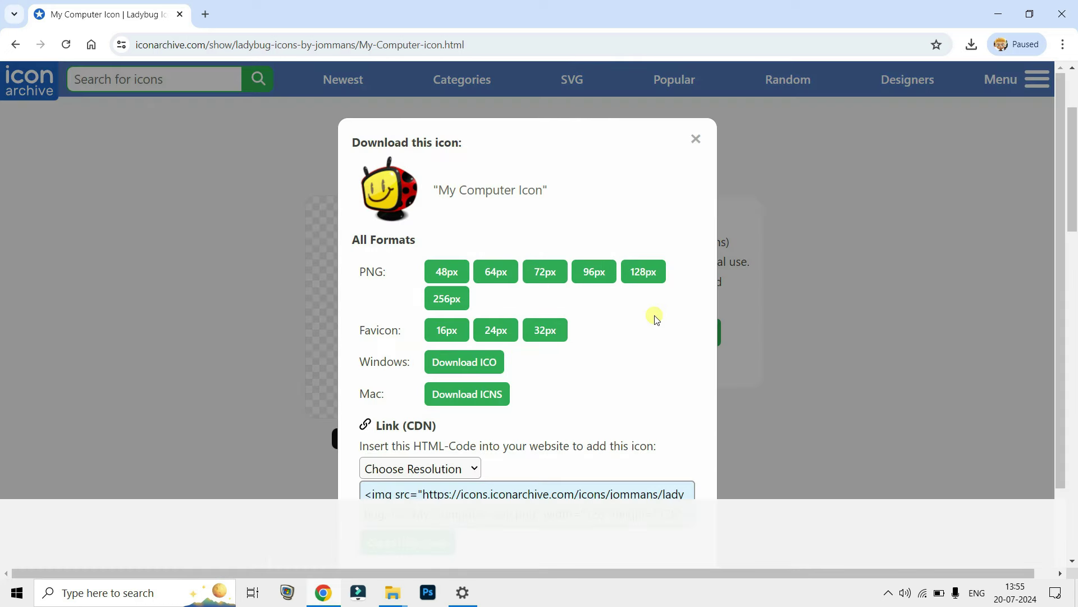
scroll(653, 315, "down", 2)
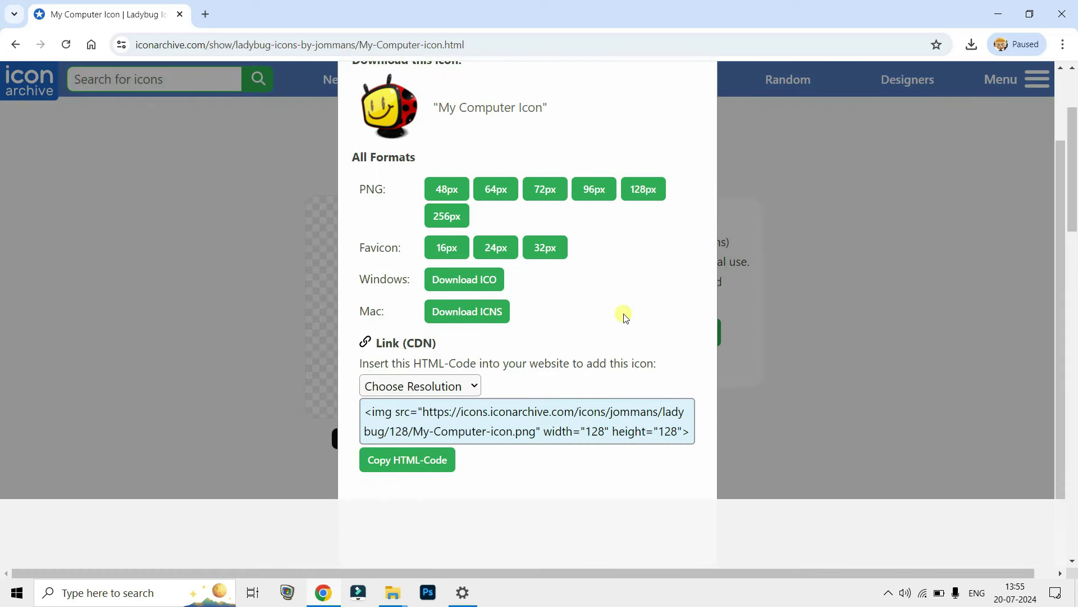
left_click(481, 279)
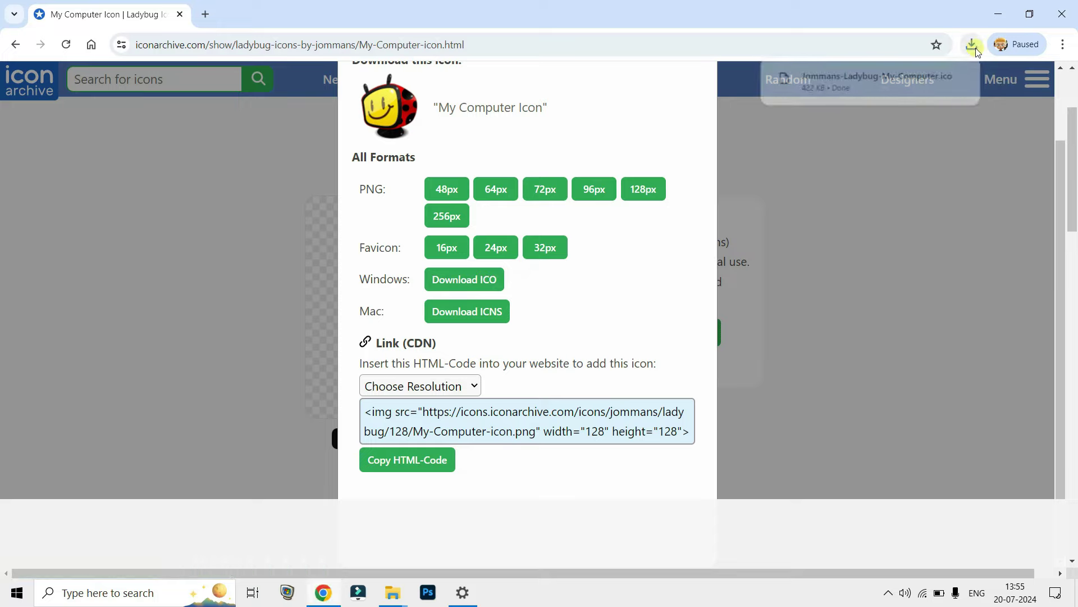
View the downloaded Jommans-Ladybug-My-Computer file in its maximized folder window, and minimize File Explorer and Chrome
left_click(934, 105)
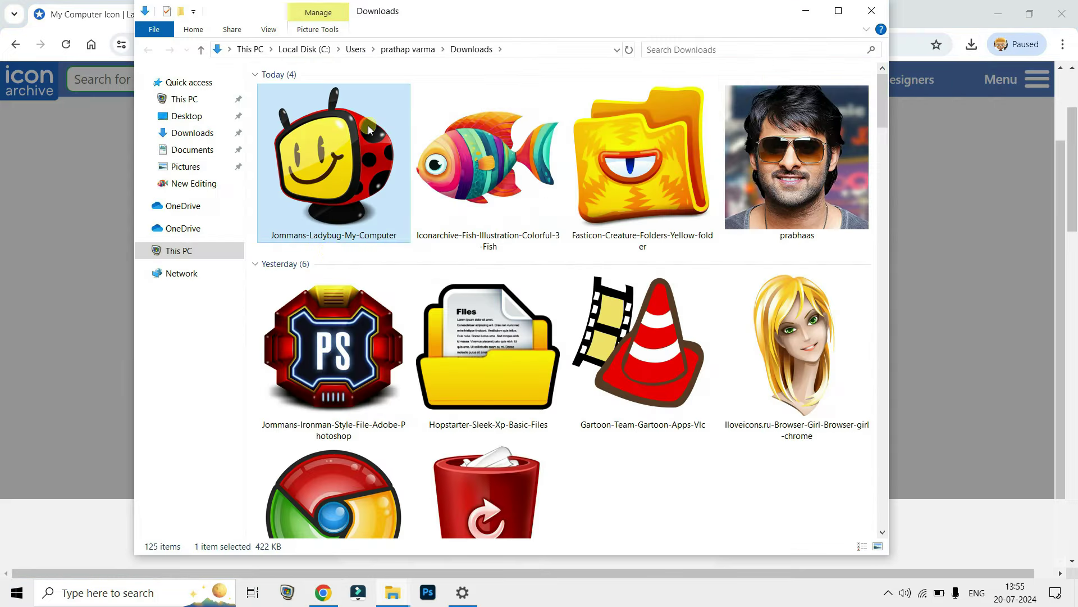
left_click(838, 10)
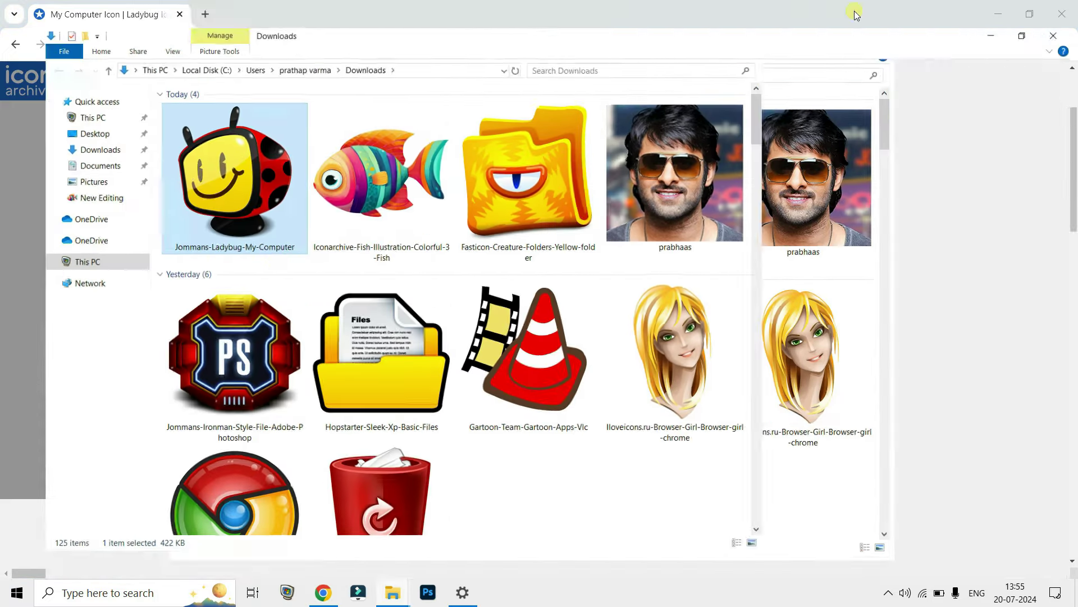
left_click(1003, 11)
left_click(1002, 11)
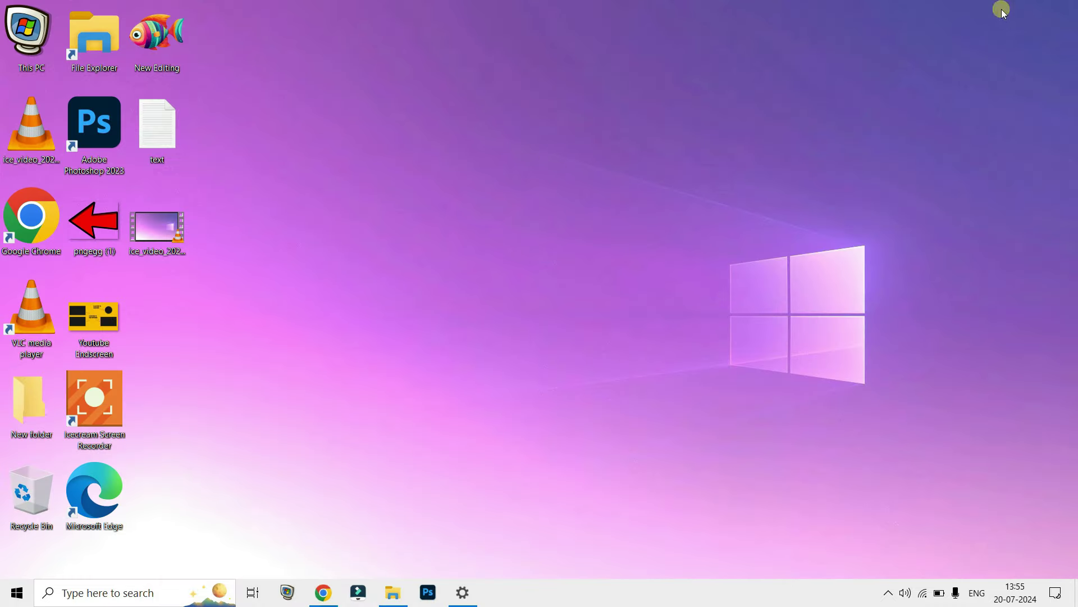
Open the desktop icon settings from the Themes page of the desktop personalization settings
right_click(558, 167)
left_click(600, 365)
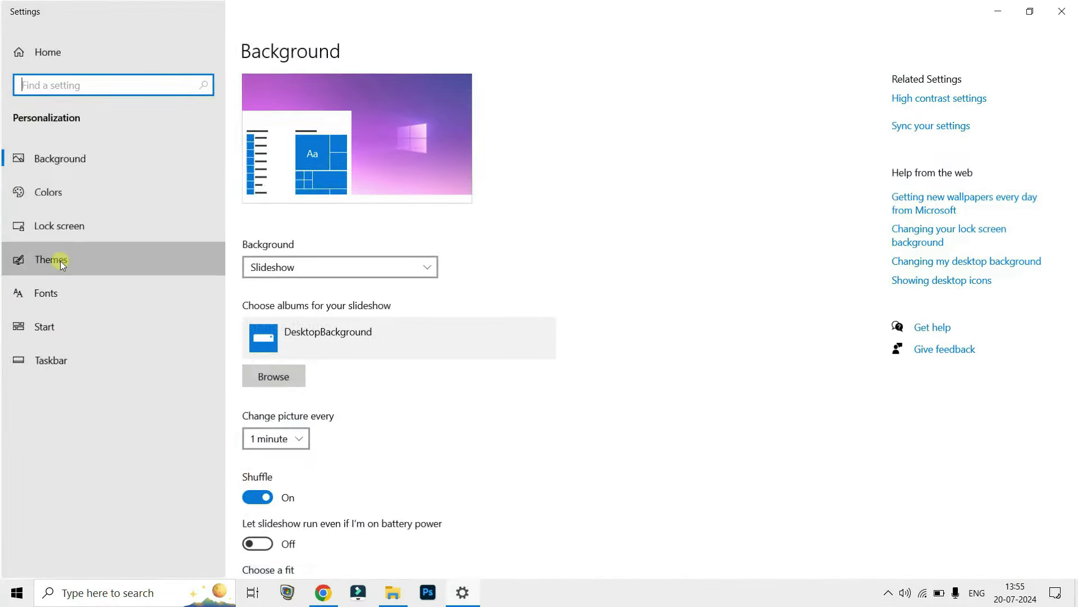
left_click(121, 274)
left_click(940, 100)
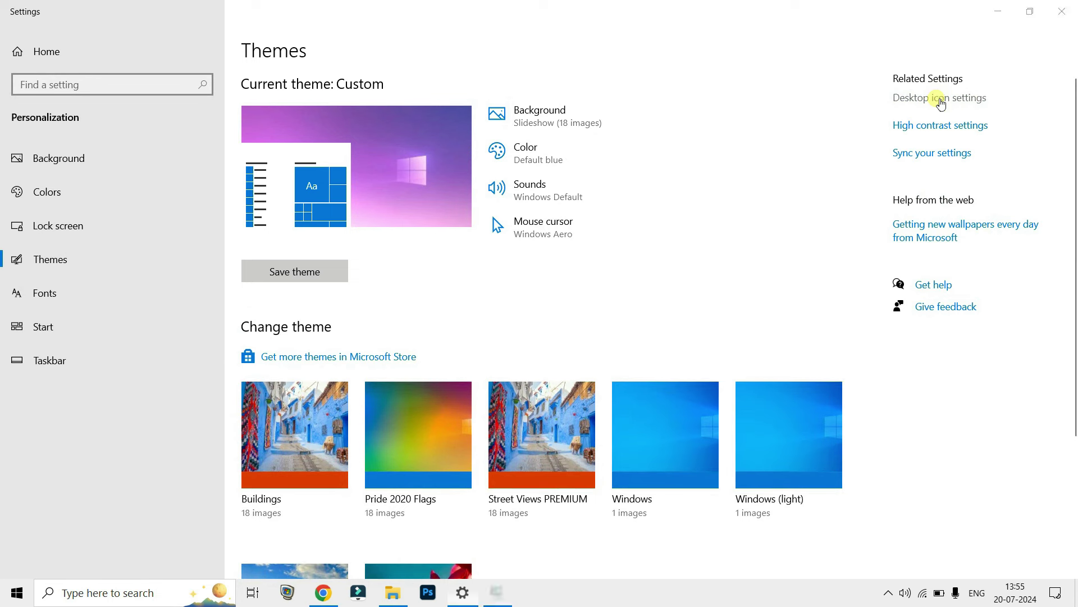
Change the This PC icon to Jommans-Ladybug-My-Computer from Downloads, apply it, and minimize the Settings window
left_click(63, 151)
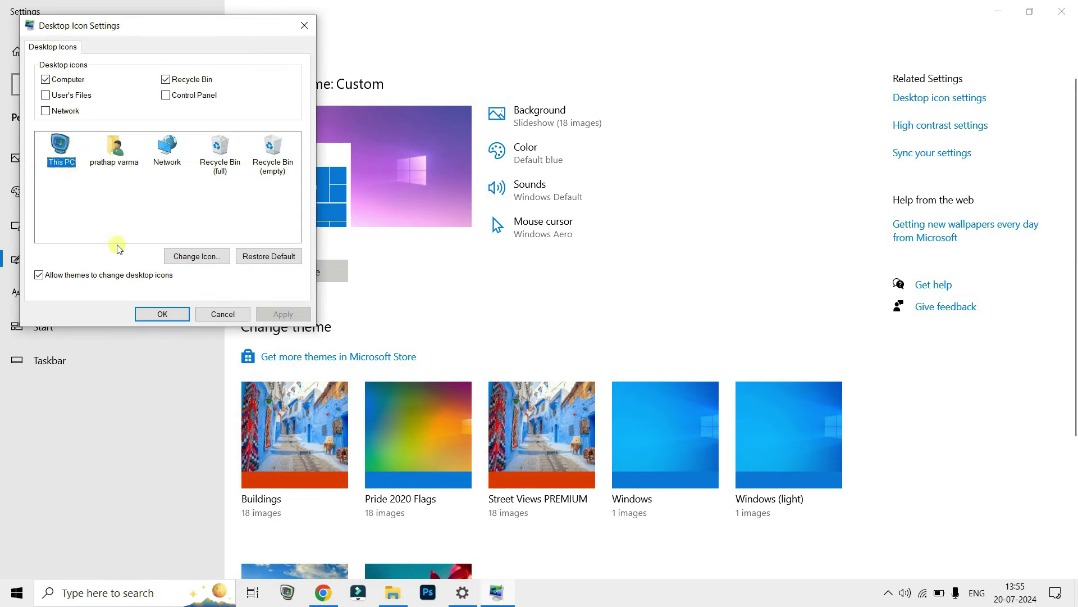
left_click(208, 257)
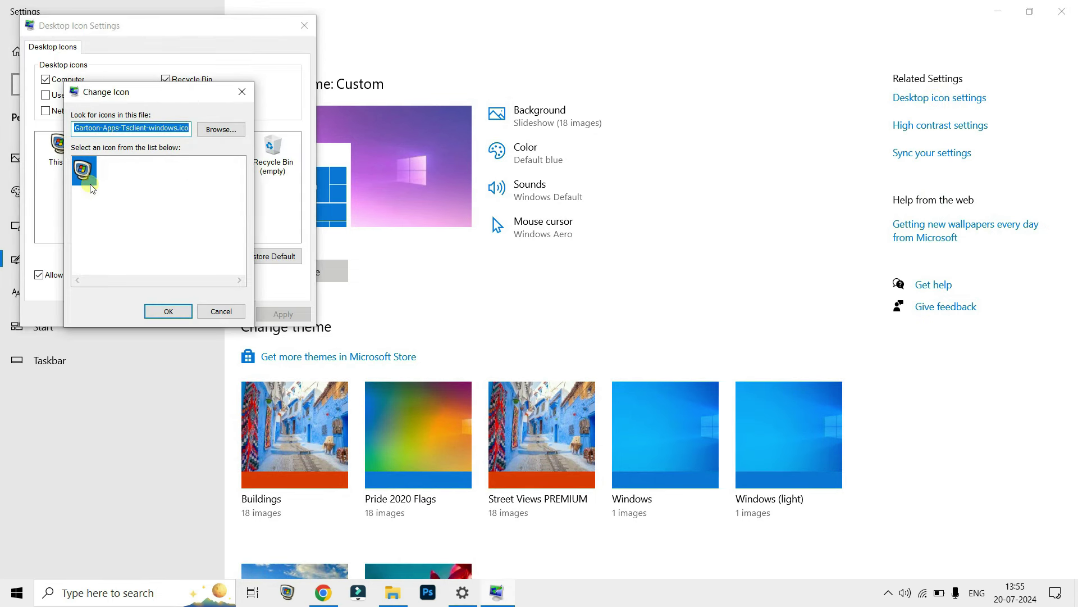
left_click(217, 130)
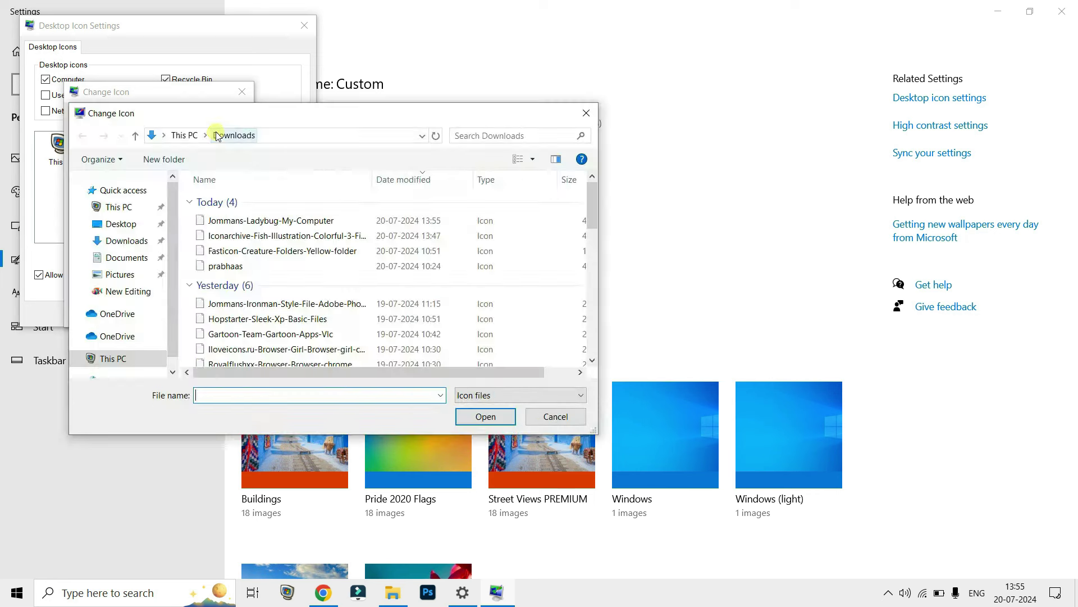
left_click(213, 220)
left_click(485, 416)
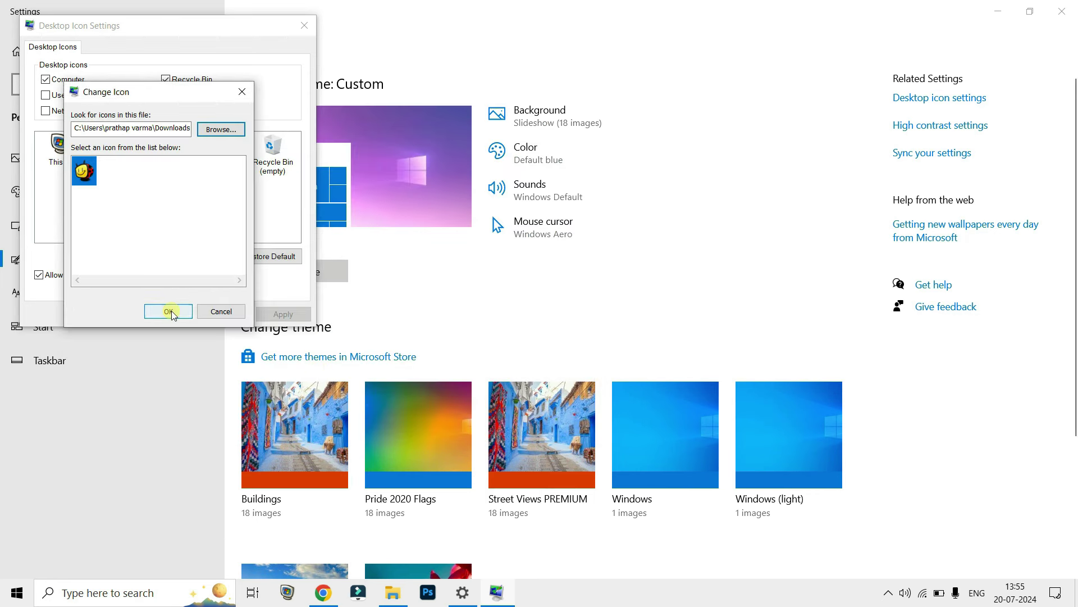
left_click(170, 313)
left_click(282, 314)
left_click(177, 318)
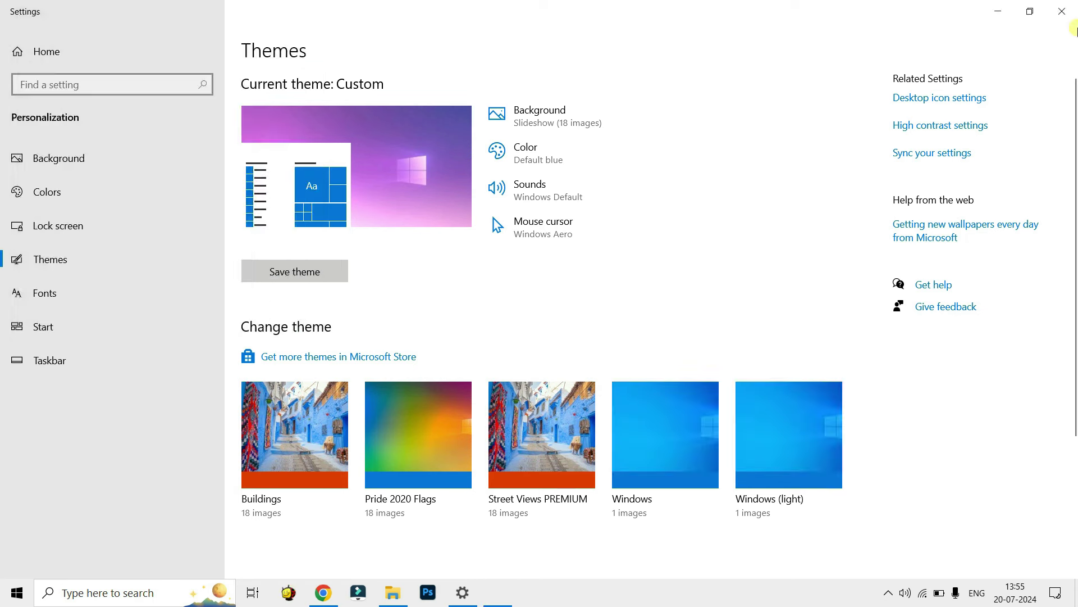
left_click(1004, 10)
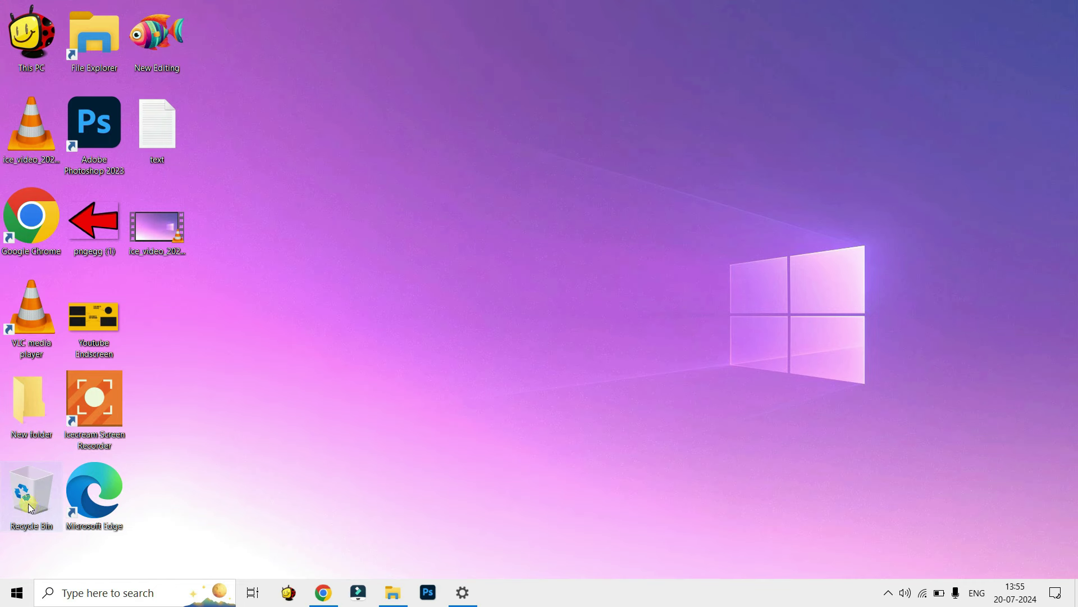
Switch to Chrome, dismiss the download formats, and search iconarchive.com for "recycle bin"
left_click(324, 593)
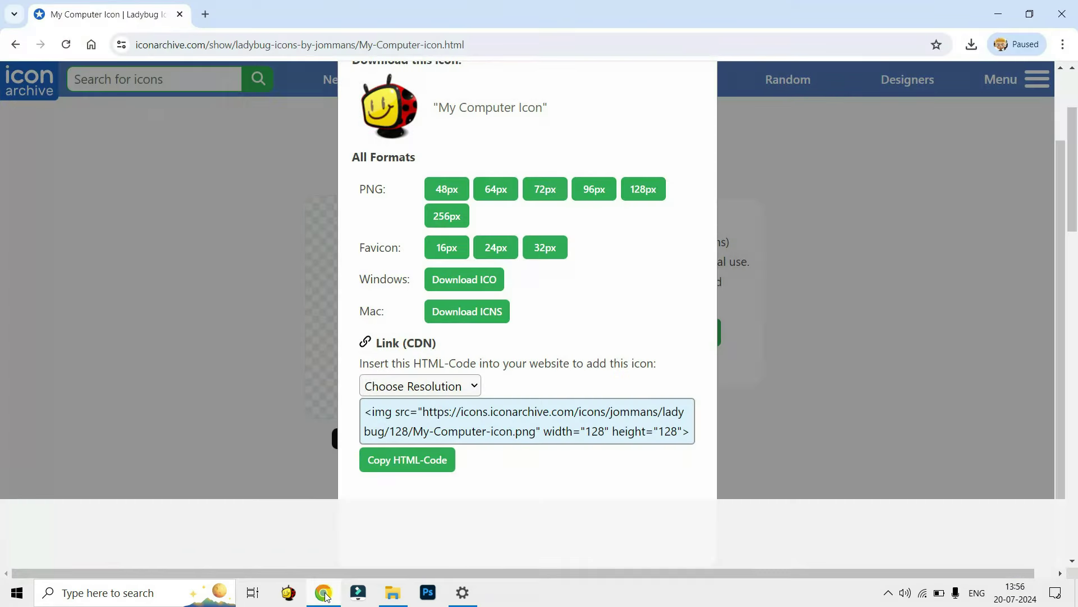
left_click(144, 79)
left_click(148, 80)
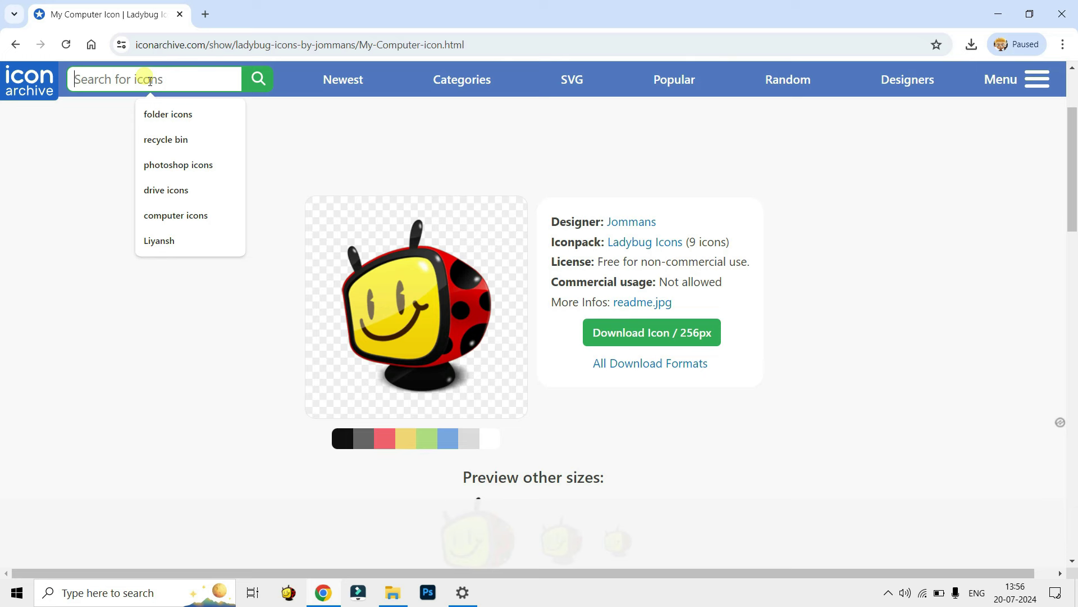
left_click(198, 139)
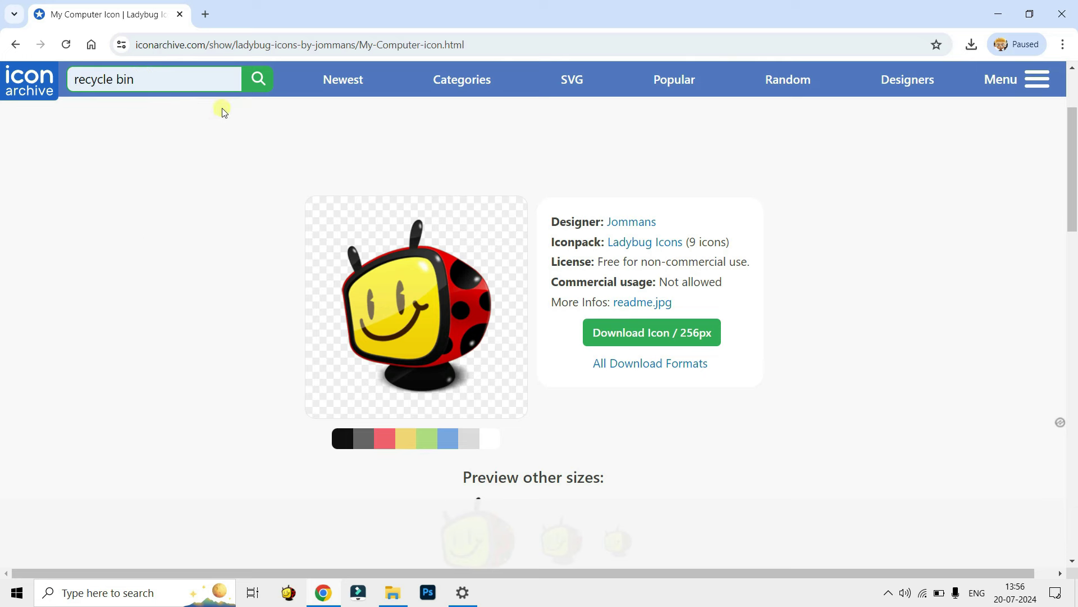
left_click(259, 79)
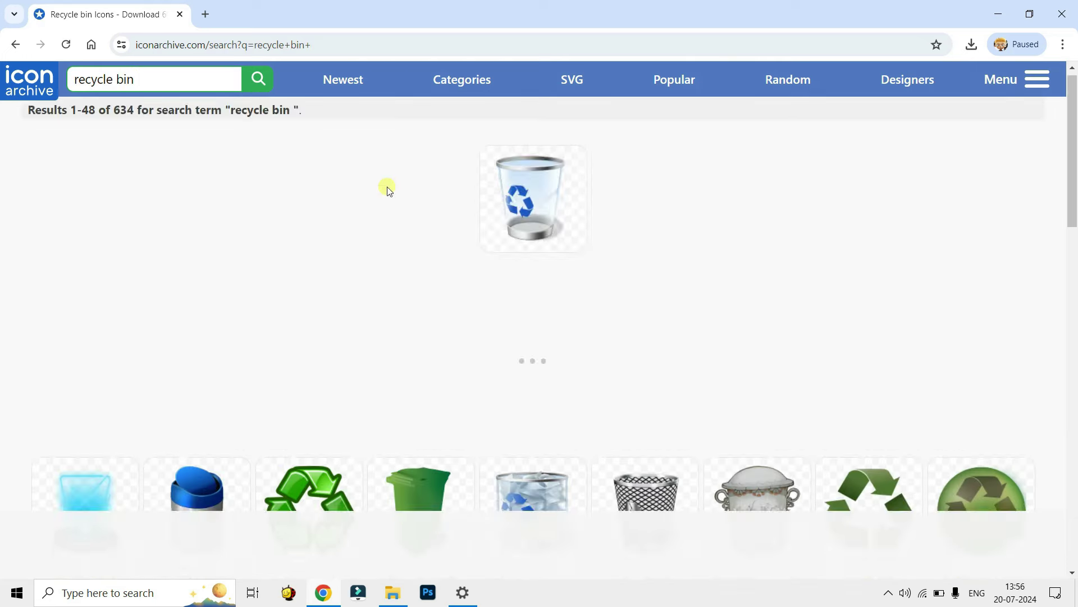
Browse the first two pages of recycle bin icon results and minimize Chrome
scroll(391, 191, "down", 10)
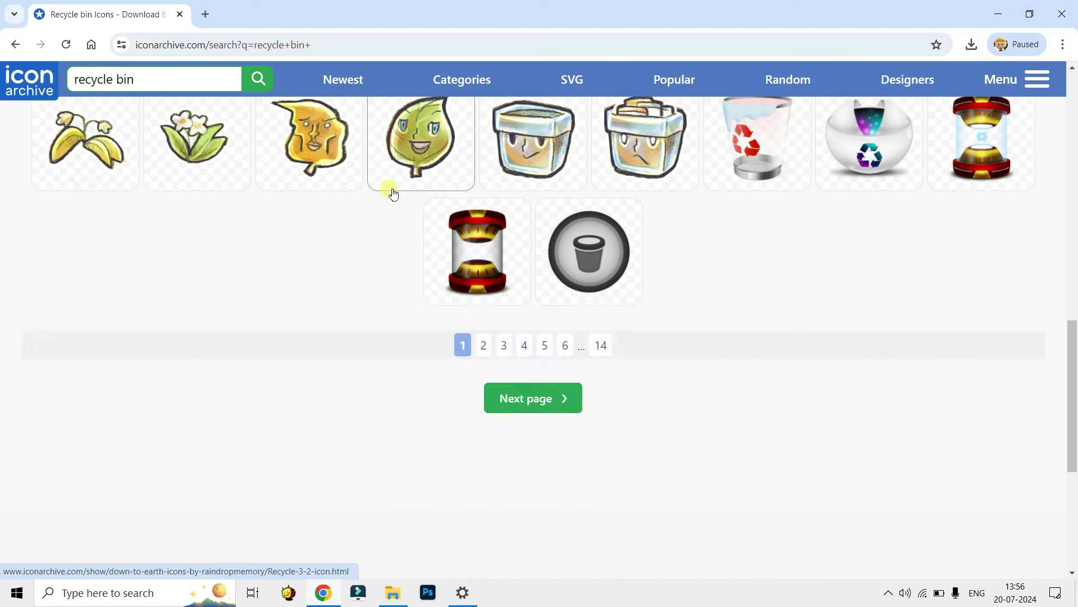
left_click(483, 345)
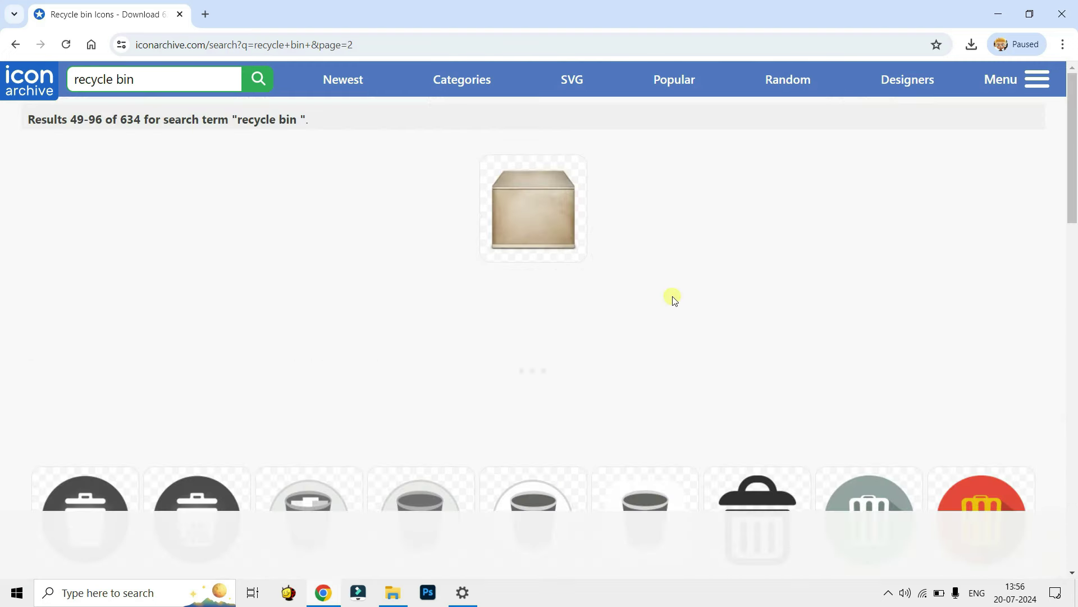
scroll(674, 299, "down", 8)
left_click(998, 14)
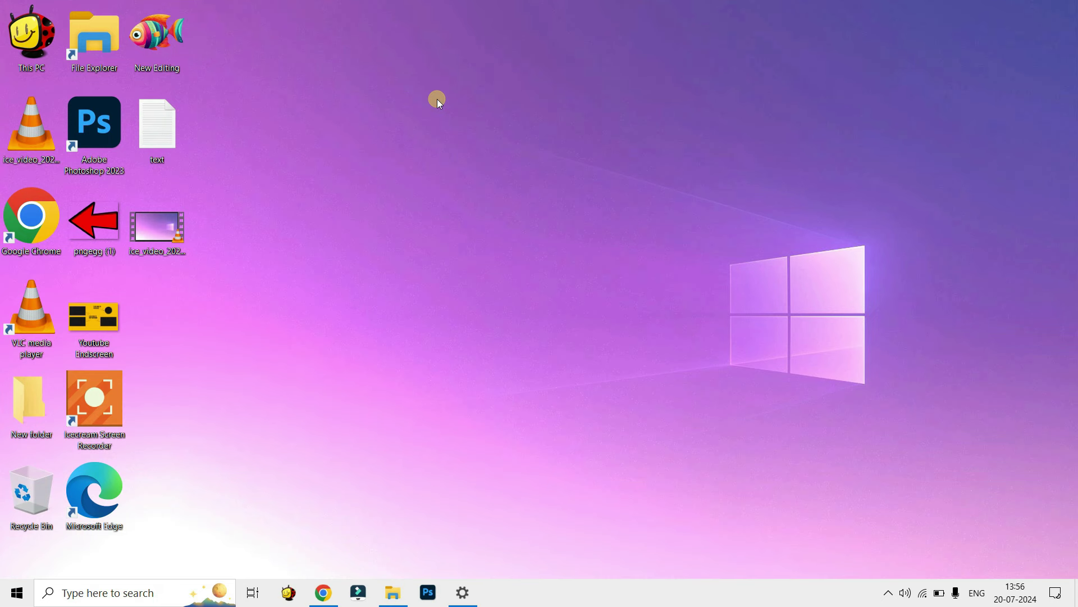
Open the desktop icon settings from the Themes page of the desktop personalization settings
right_click(426, 90)
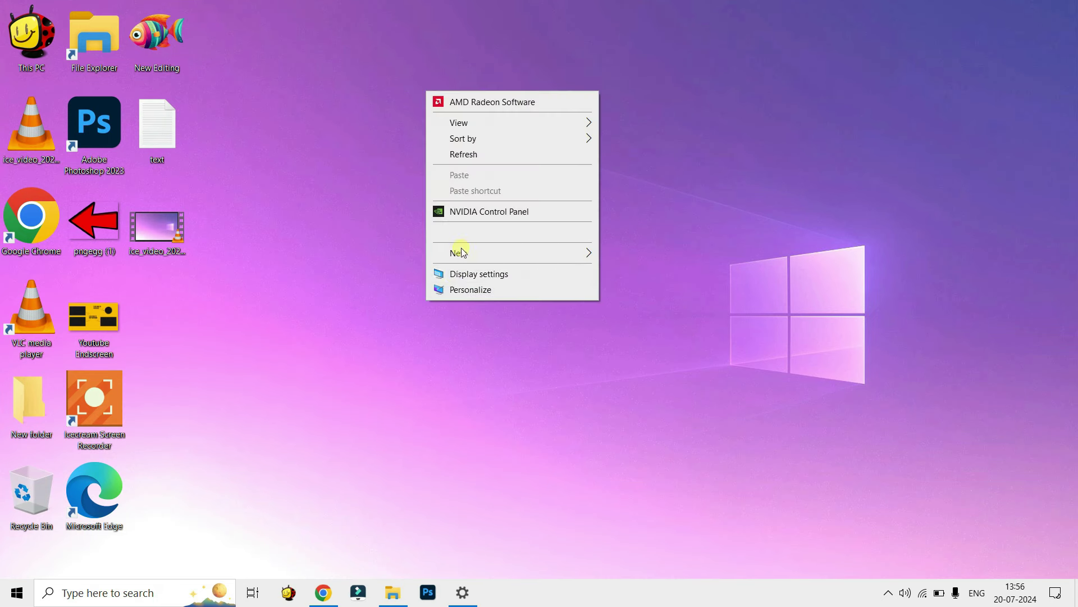
left_click(460, 290)
left_click(52, 258)
left_click(947, 105)
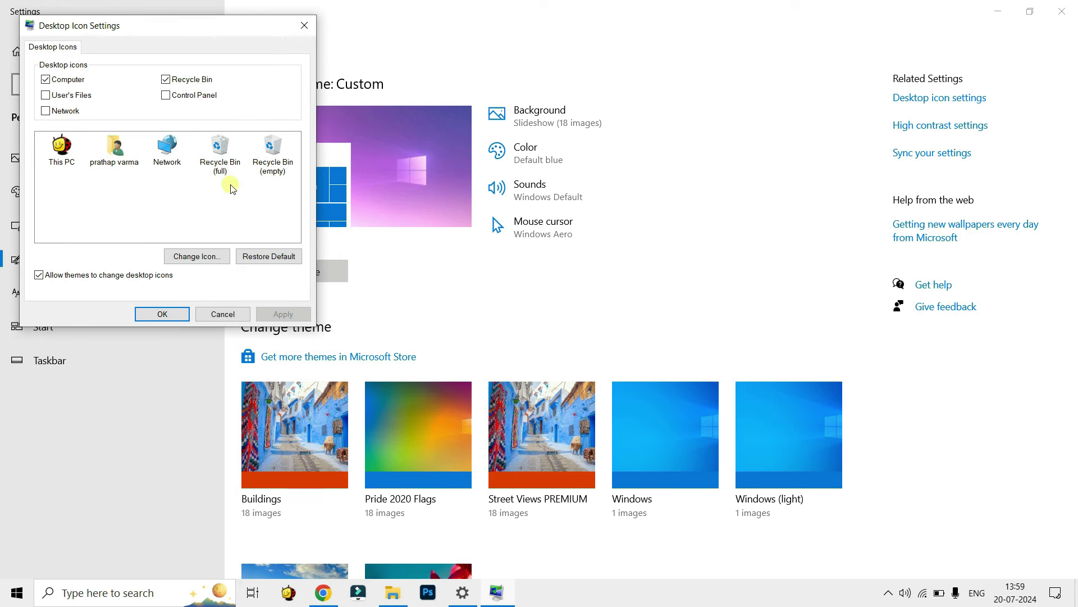
Load the Tatice-Just-Bins-Bin-red icon file from Downloads as the new icon for Recycle Bin (empty)
left_click(219, 151)
left_click(251, 166)
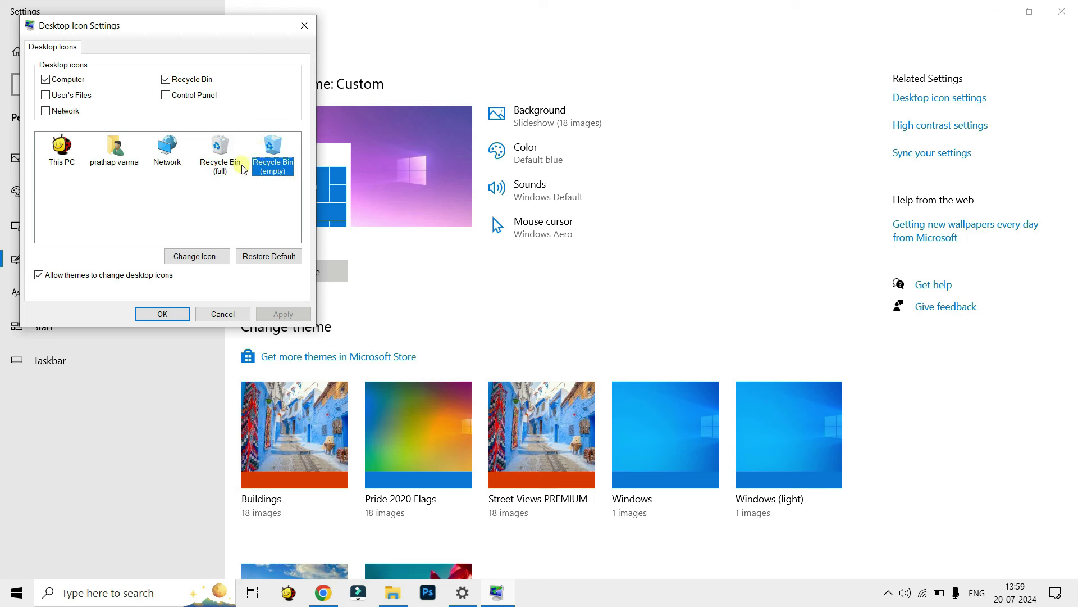
left_click(225, 172)
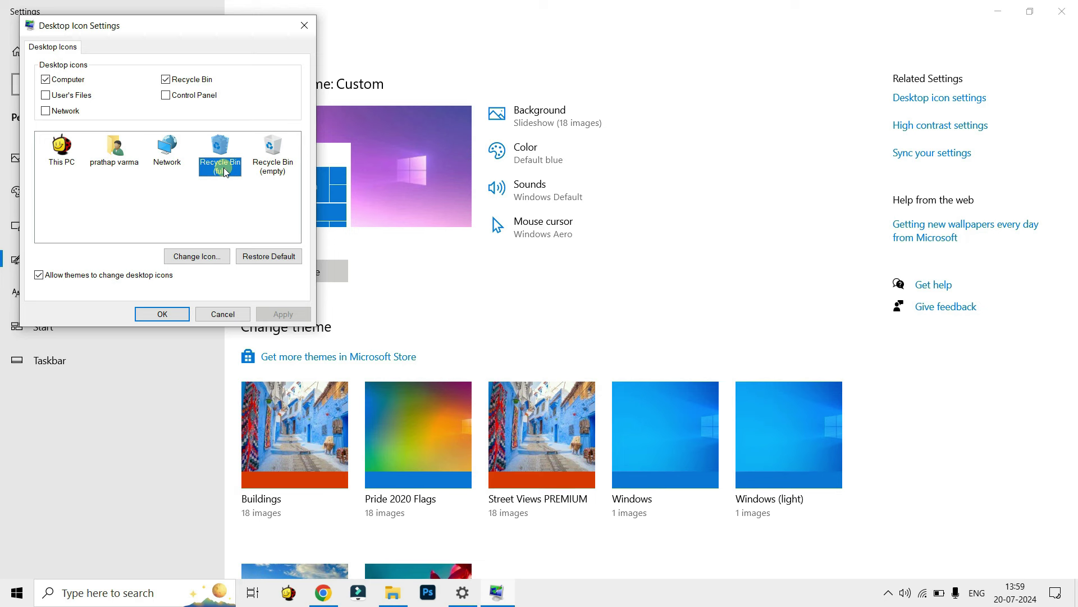
left_click(273, 171)
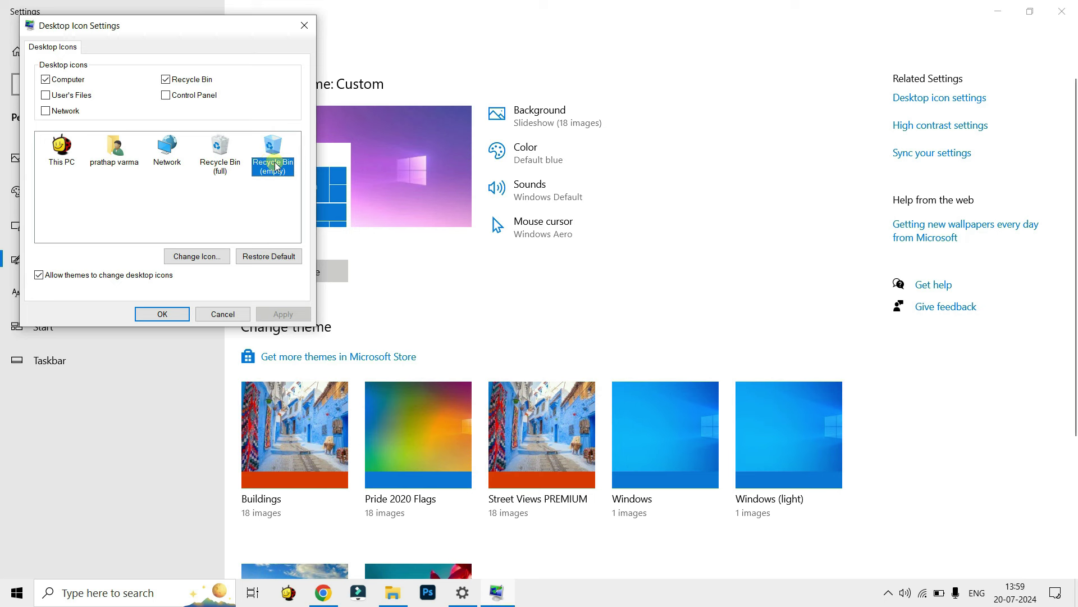
left_click(209, 256)
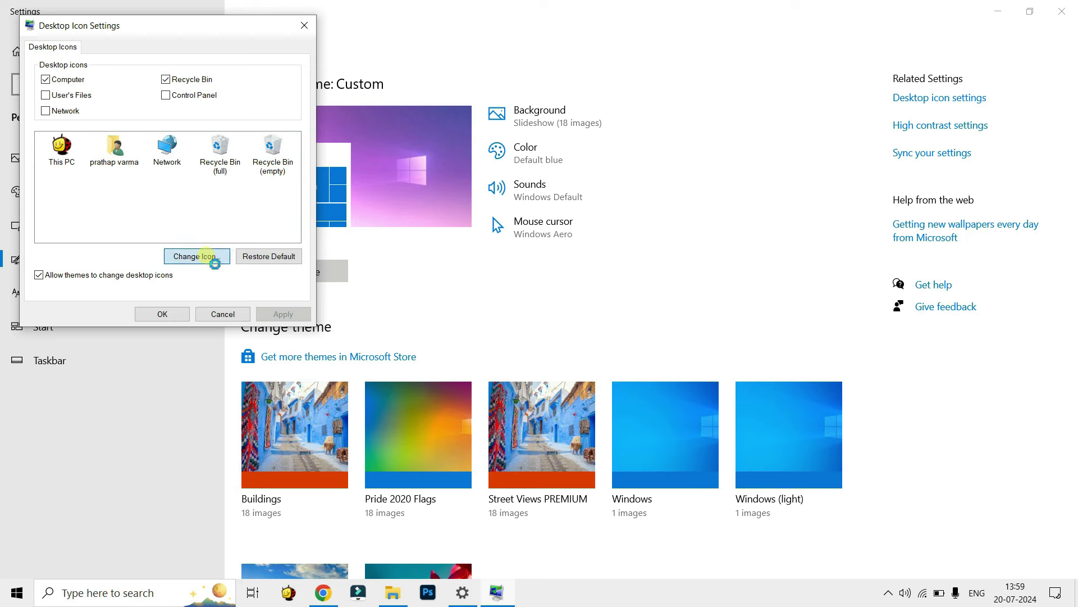
scroll(204, 194, "down", 5)
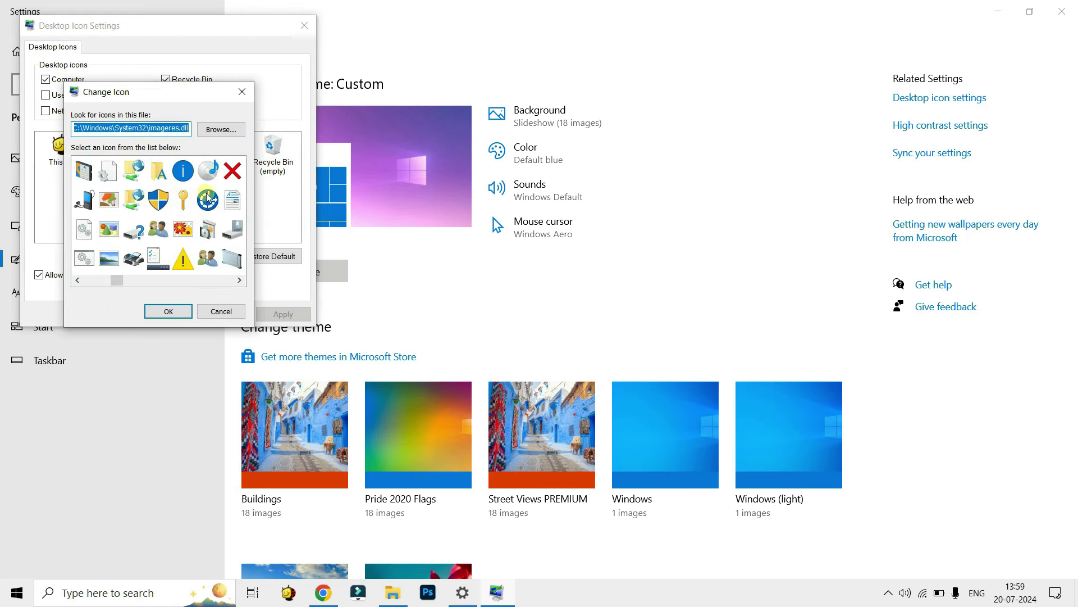
left_click(221, 129)
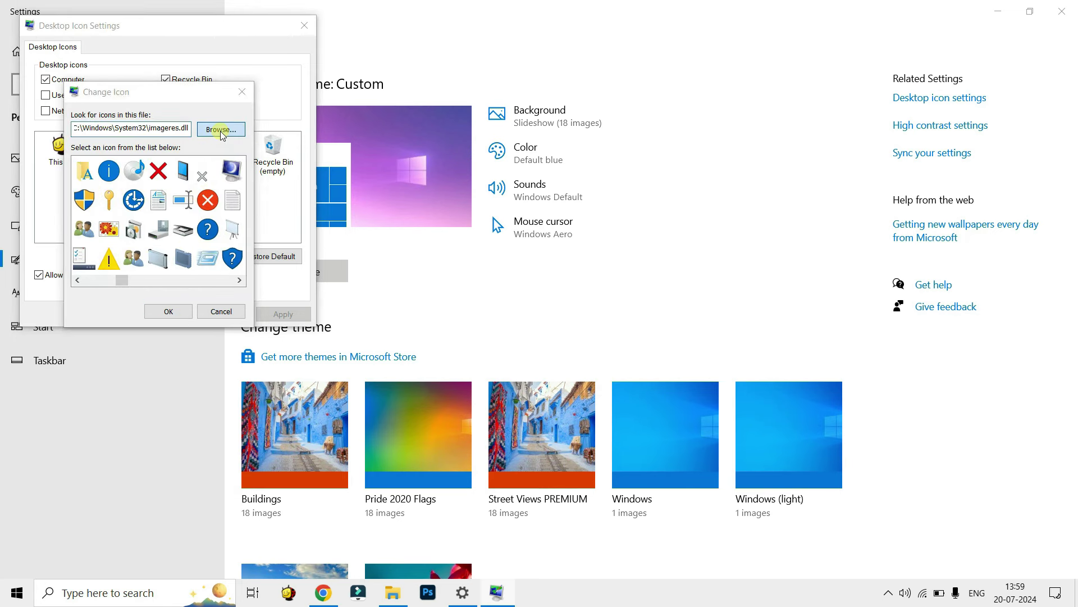
left_click(133, 243)
scroll(260, 270, "down", 1)
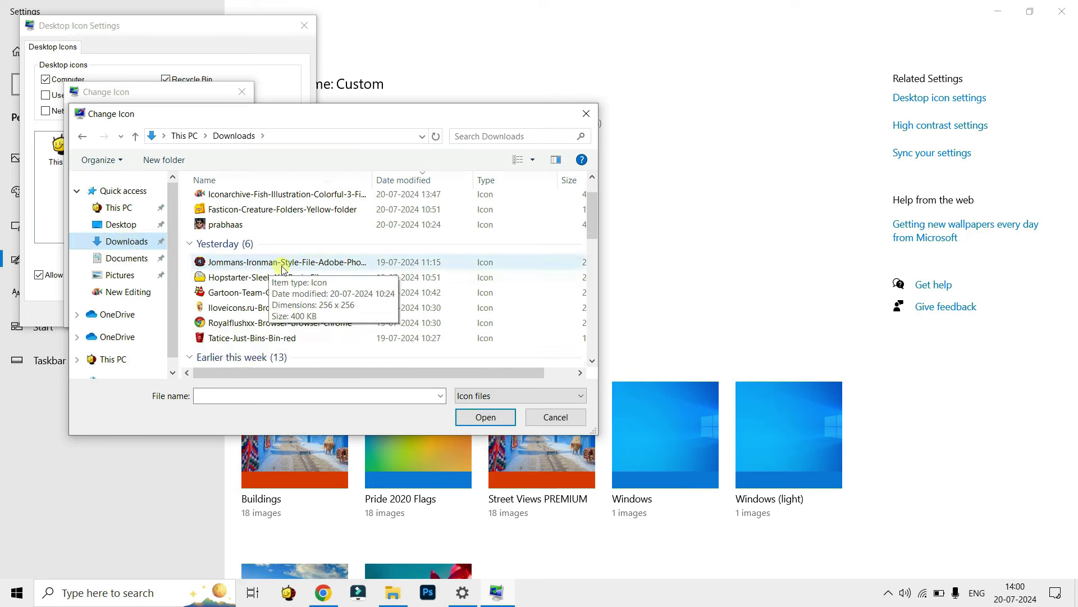
left_click(232, 338)
left_click(503, 420)
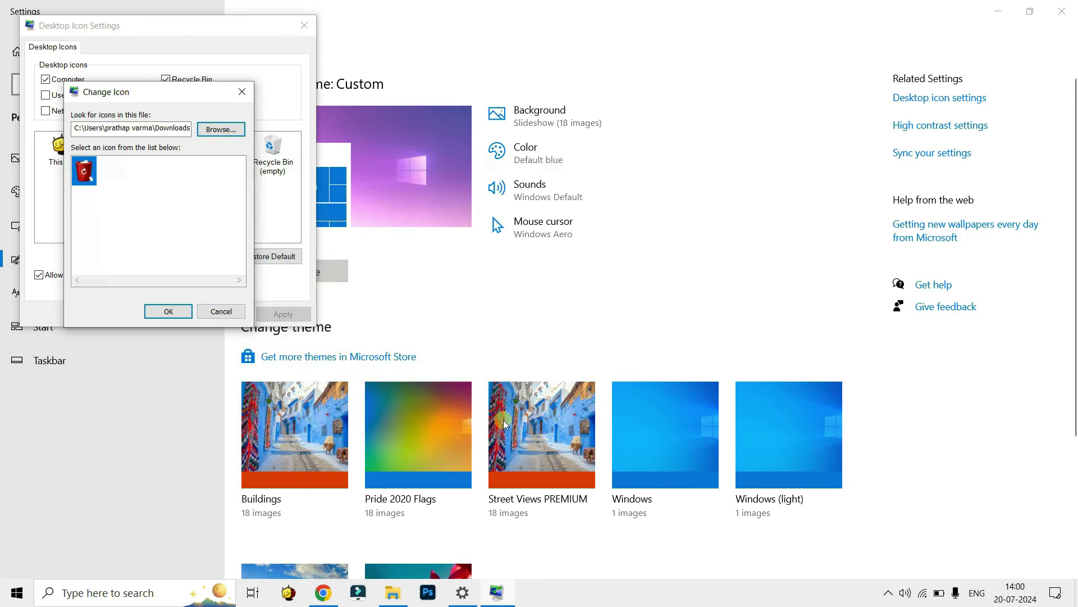
Confirm and apply the Recycle Bin icon change, and minimize Settings to check the icon on the desktop
left_click(168, 311)
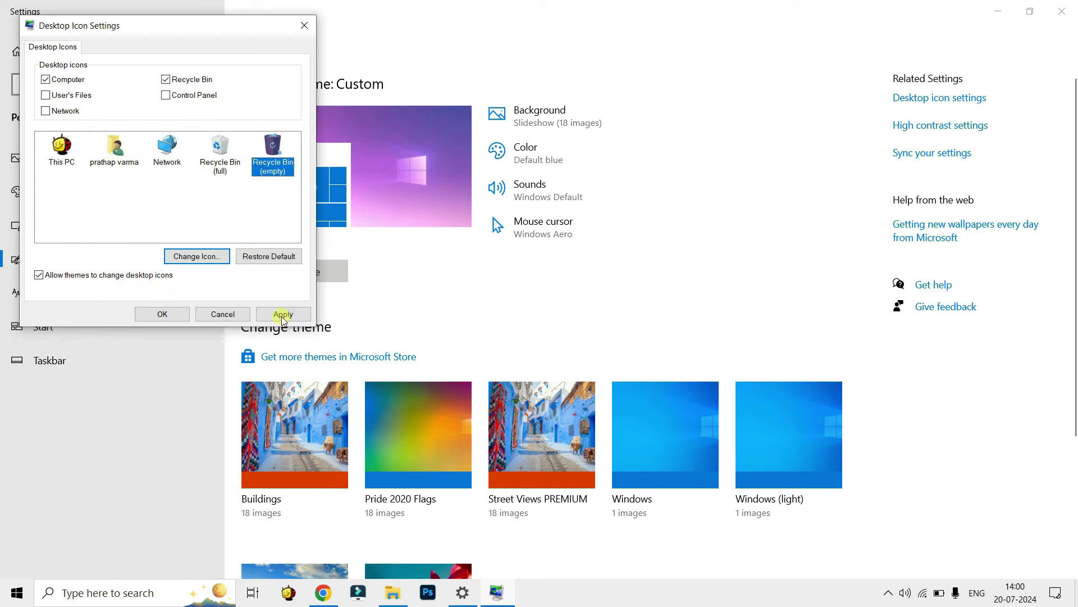
left_click(283, 314)
left_click(162, 313)
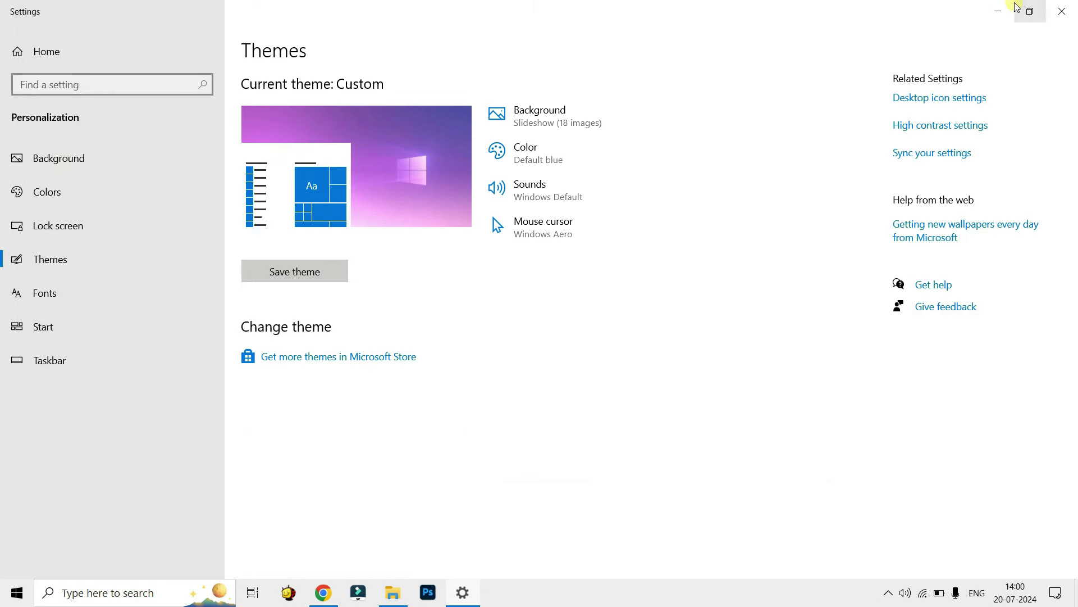
left_click(999, 11)
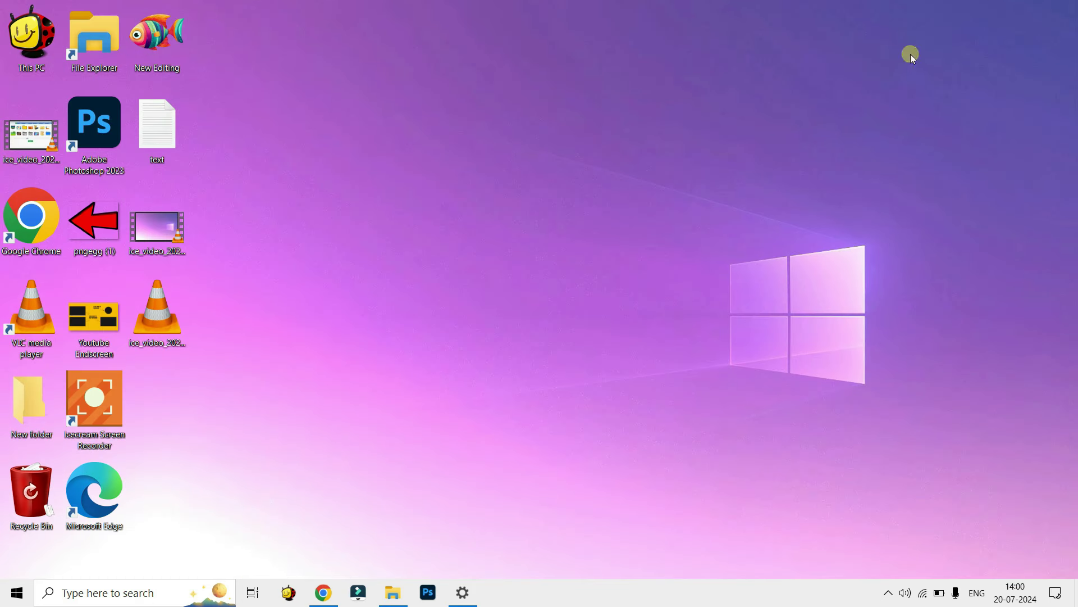
left_click(27, 499)
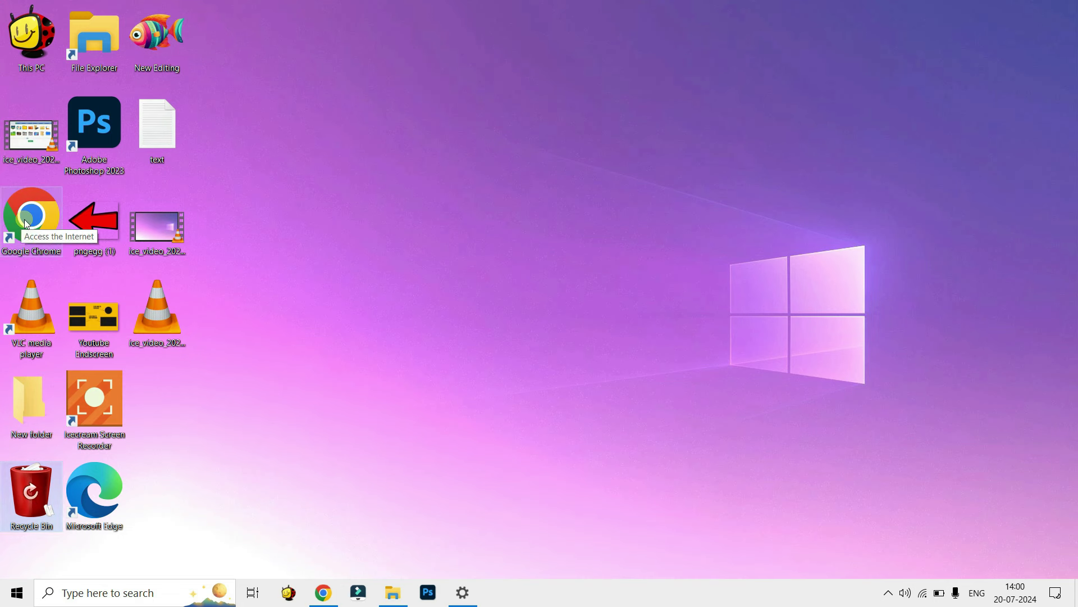
Switch to Chrome, search iconarchive.com for "google chrome", browse the first results page, and return to the desktop
left_click(324, 594)
left_click_drag(141, 79, 10, 93)
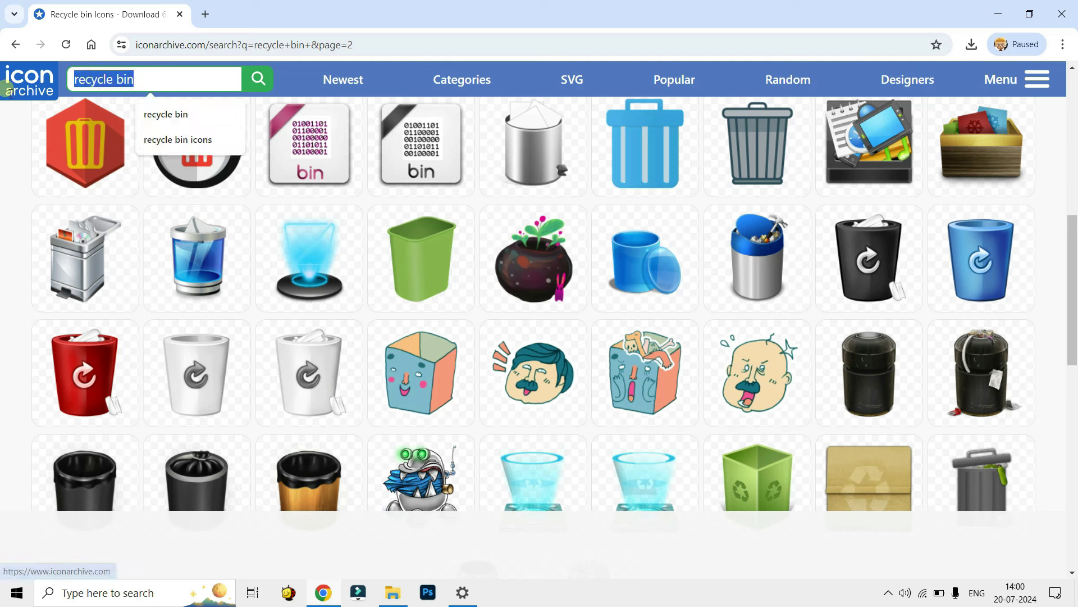
type("google")
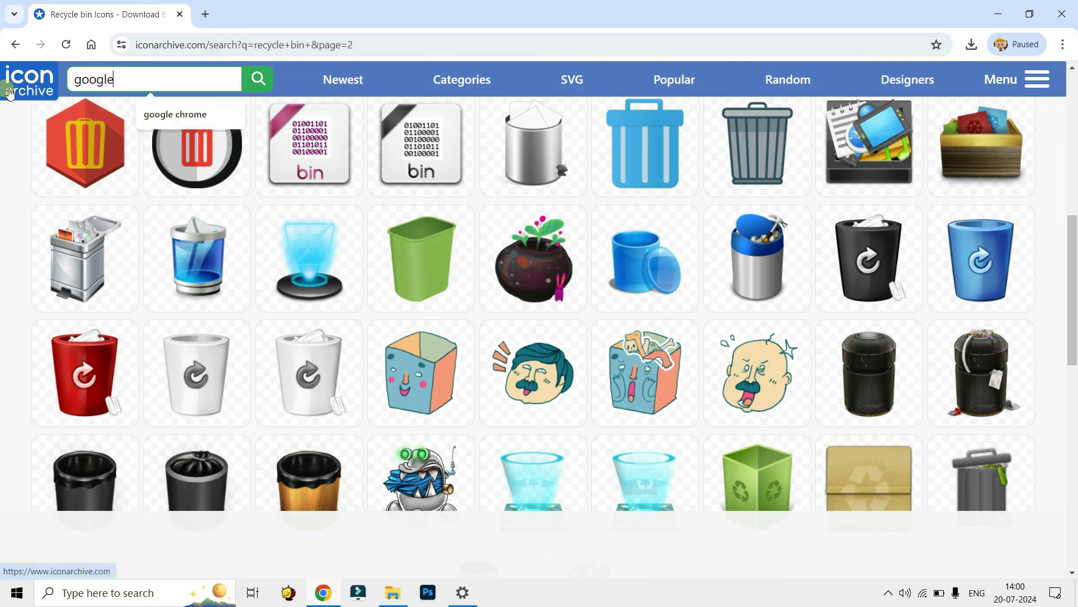
left_click(177, 115)
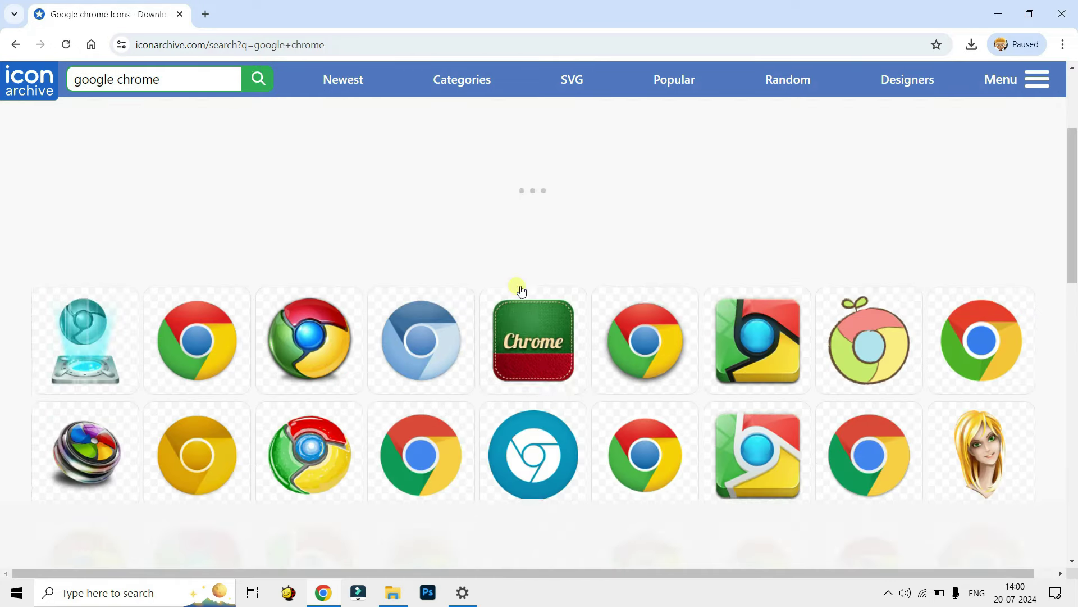
scroll(521, 291, "down", 14)
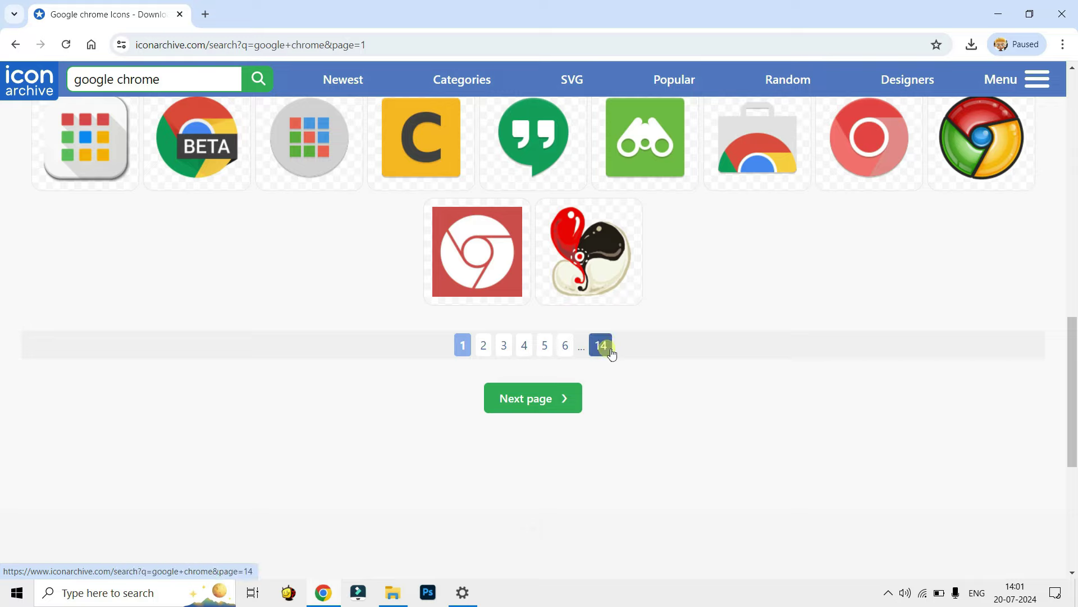
scroll(612, 352, "up", 10)
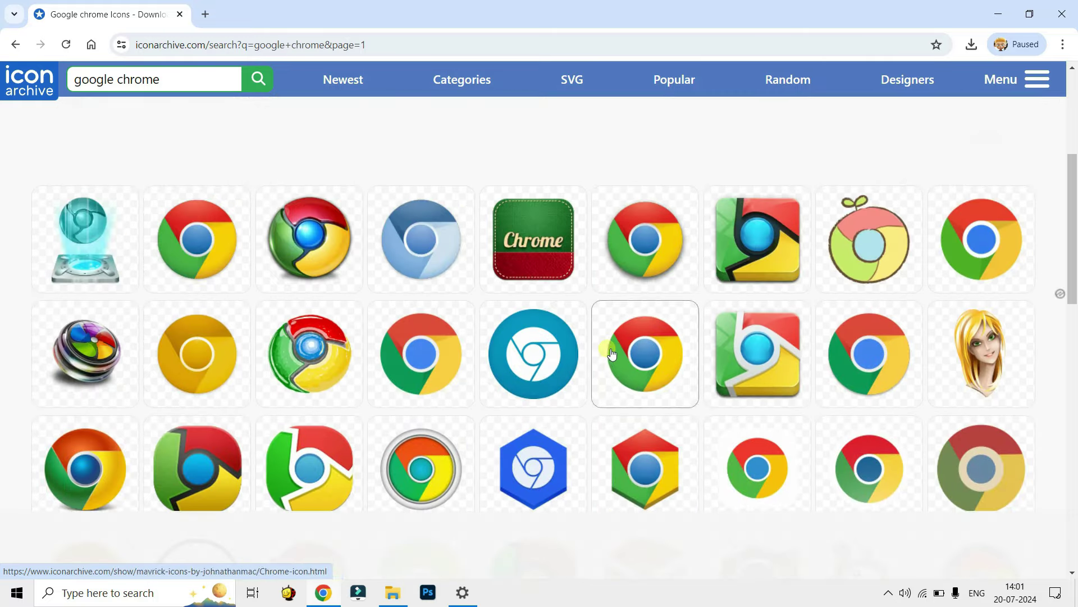
left_click(1077, 598)
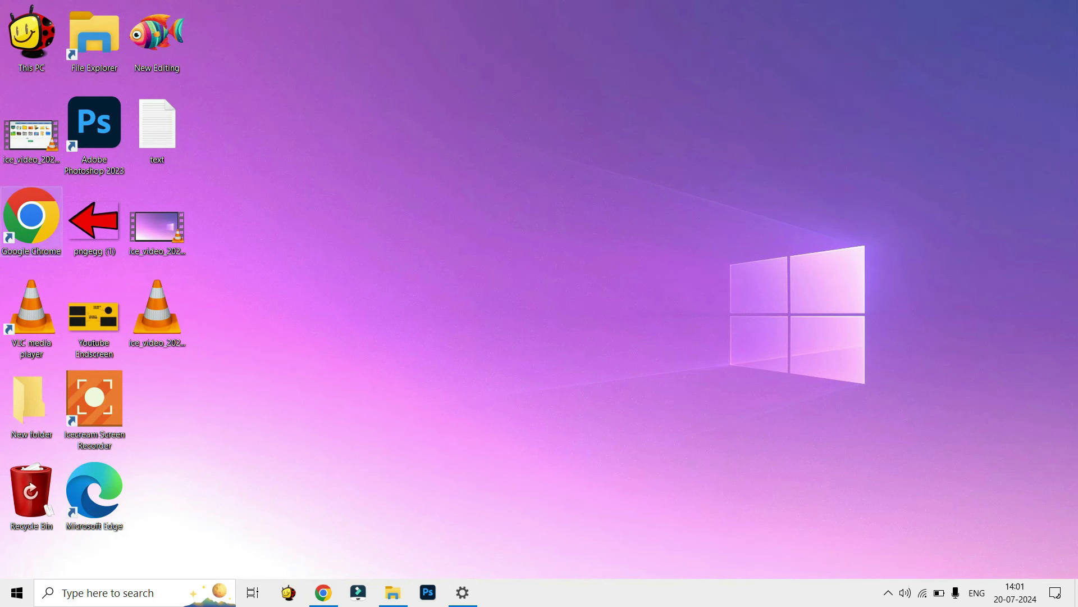
Change the Google Chrome desktop shortcut's icon to Royalflushxx-Browser-Browser-chrome from Downloads and apply it
right_click(37, 223)
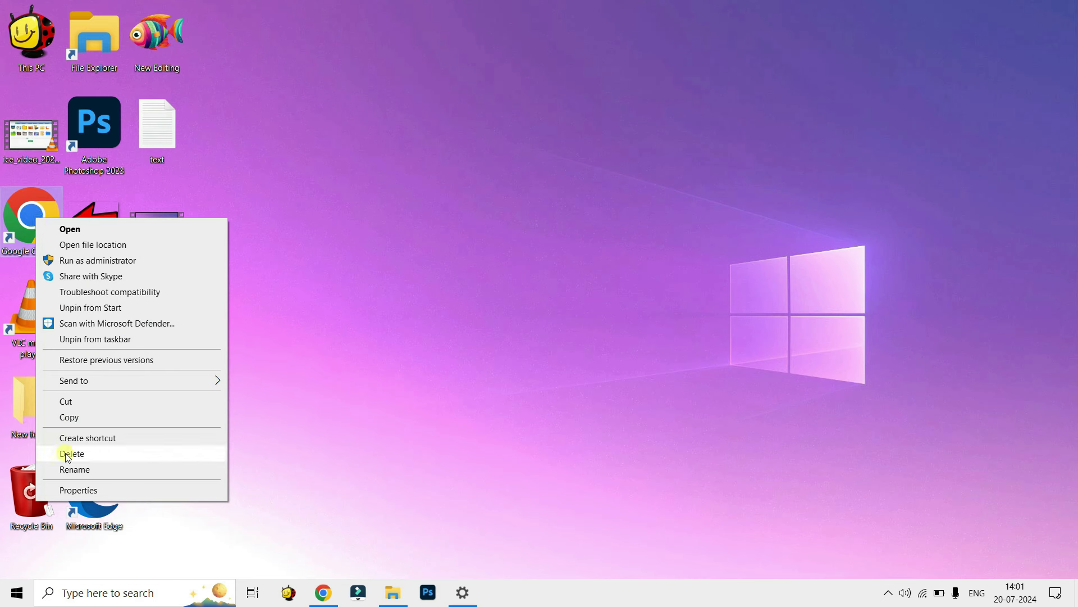
left_click(78, 490)
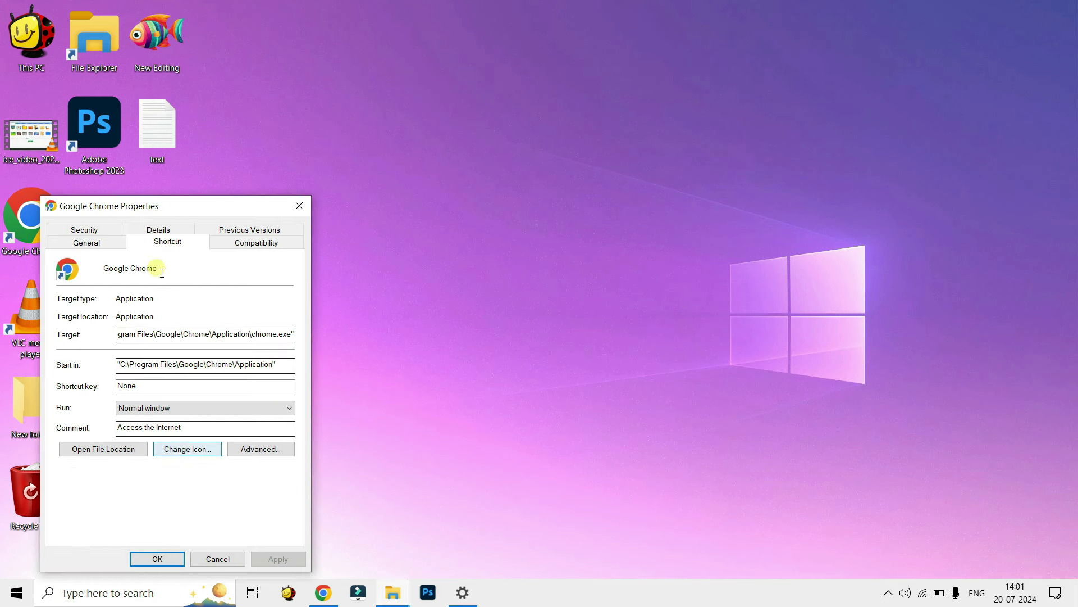
left_click(188, 449)
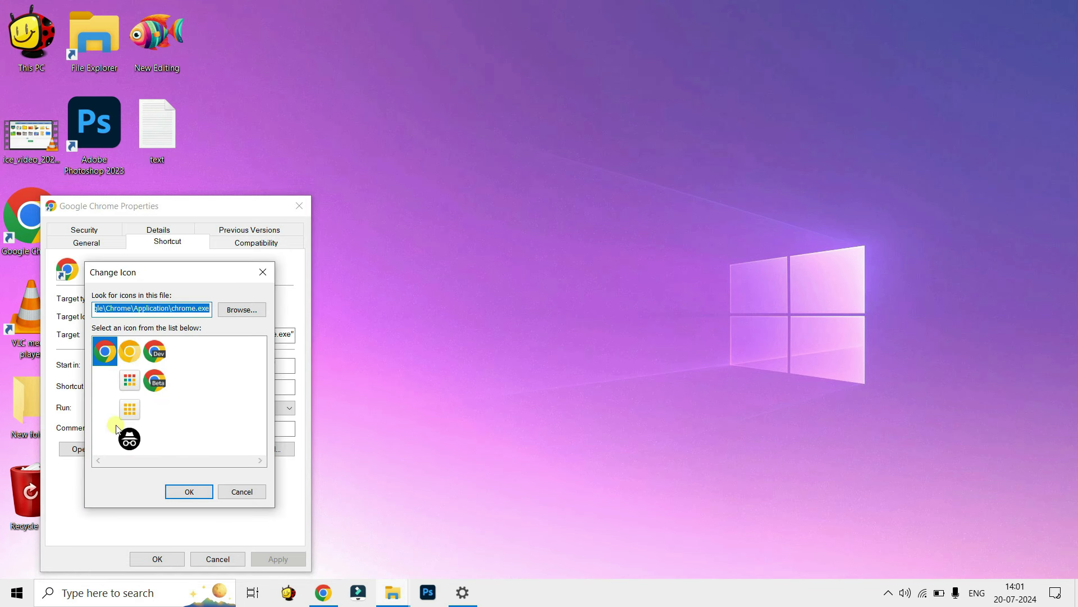
left_click(135, 358)
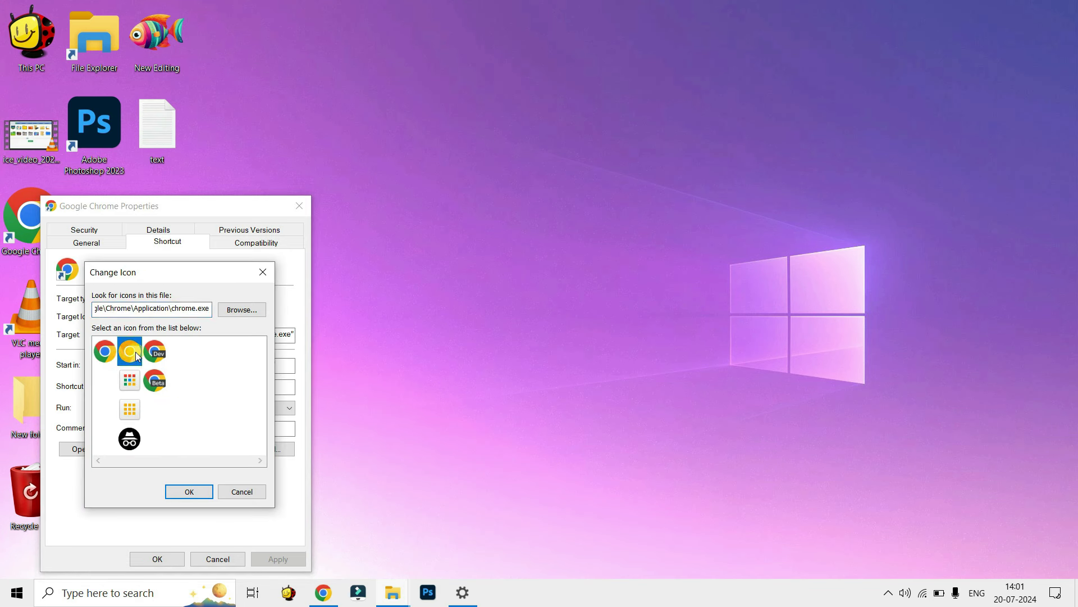
left_click(247, 313)
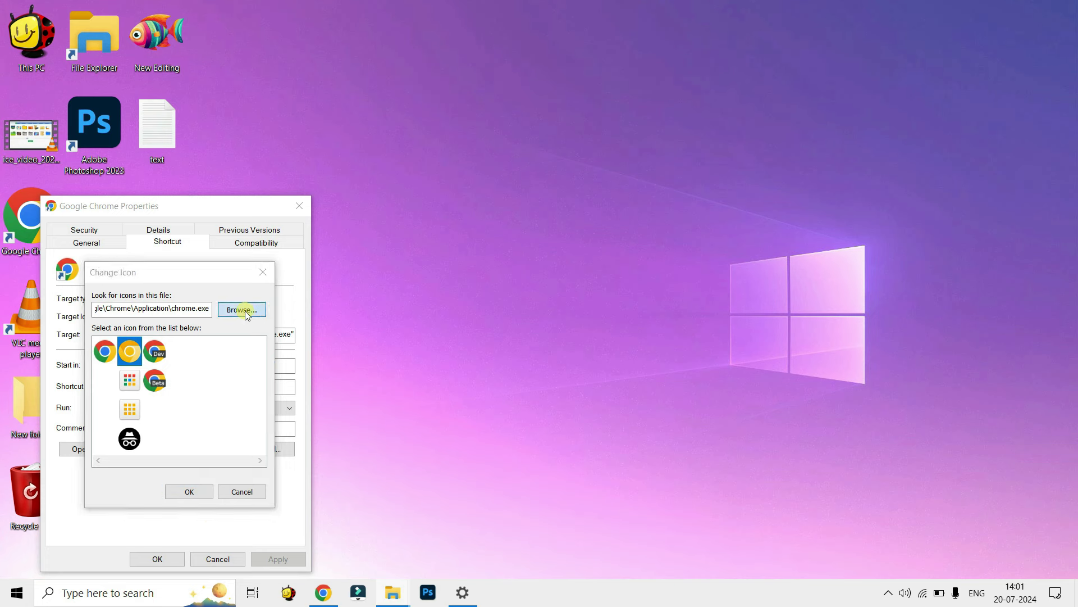
scroll(272, 351, "down", 1)
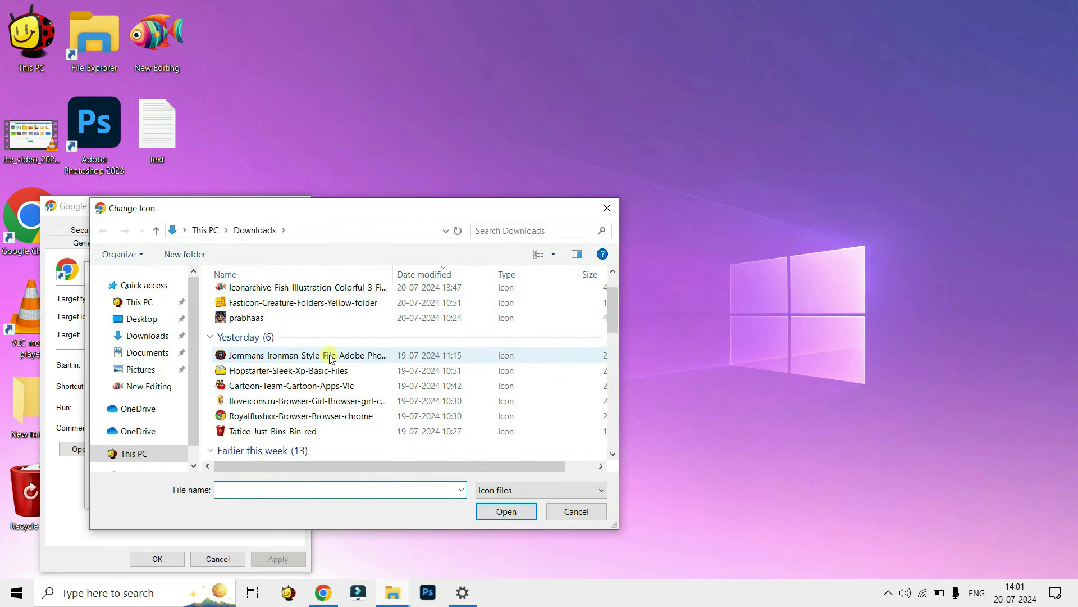
left_click(258, 415)
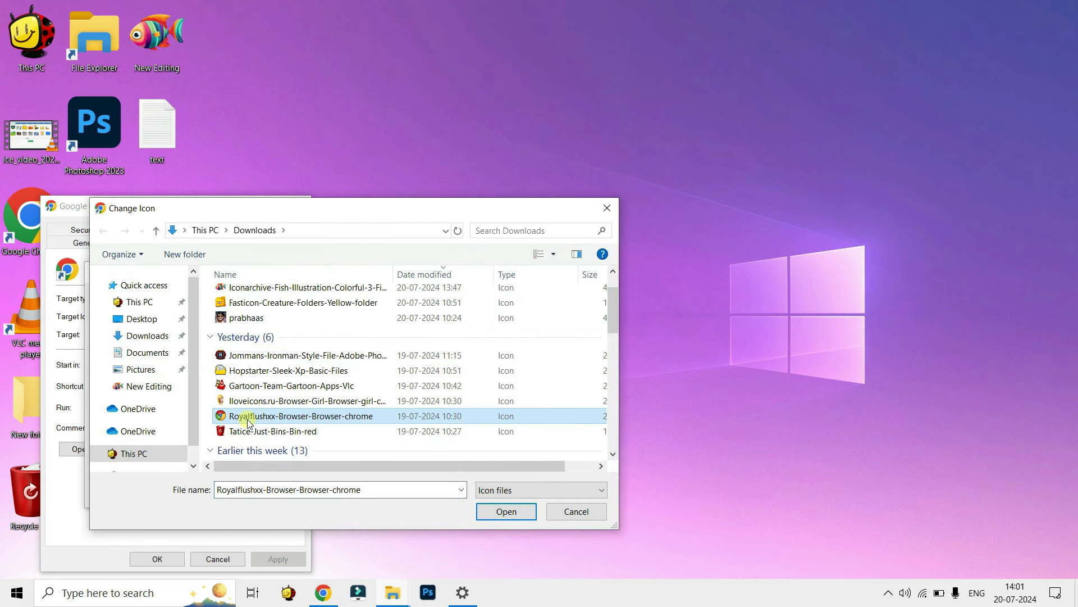
left_click(490, 514)
left_click(183, 489)
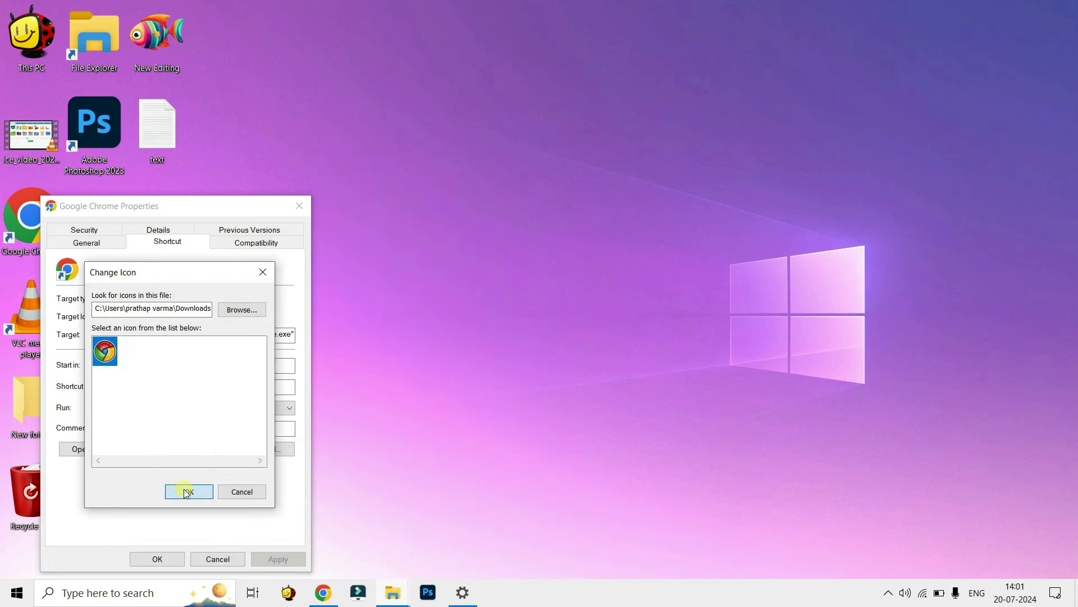
left_click(276, 558)
left_click(171, 558)
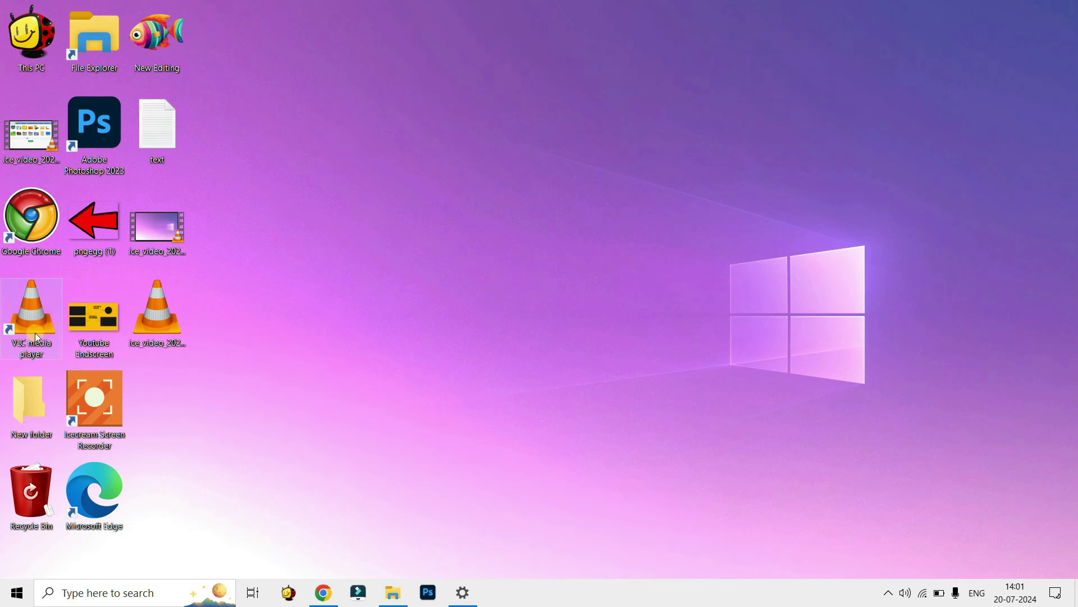
Switch to Chrome and search iconarchive.com for "vlc"
left_click(323, 600)
left_click_drag(173, 79, 12, 76)
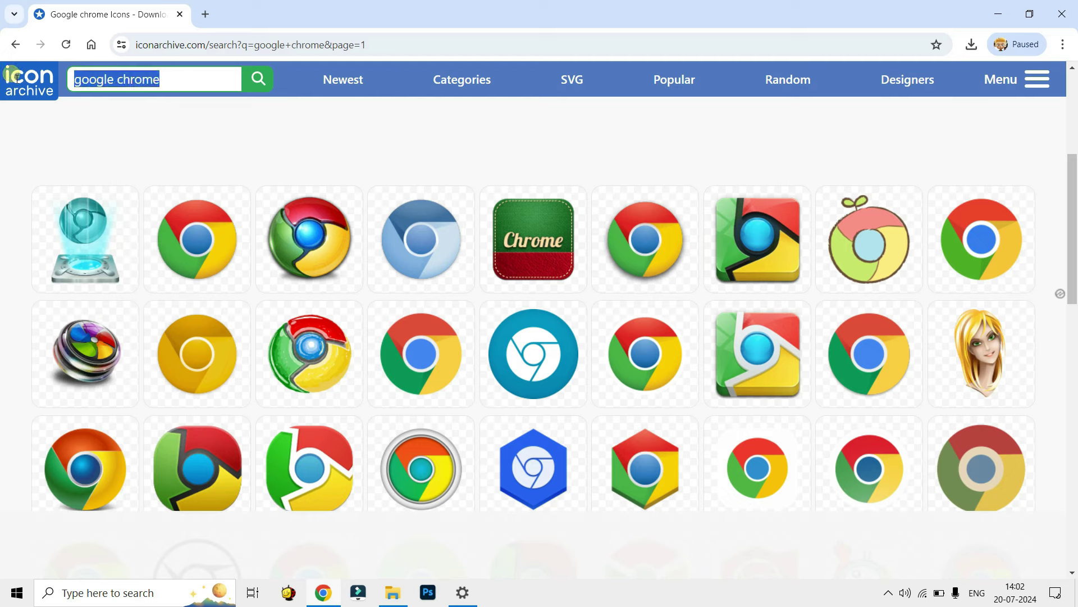
type("vlc")
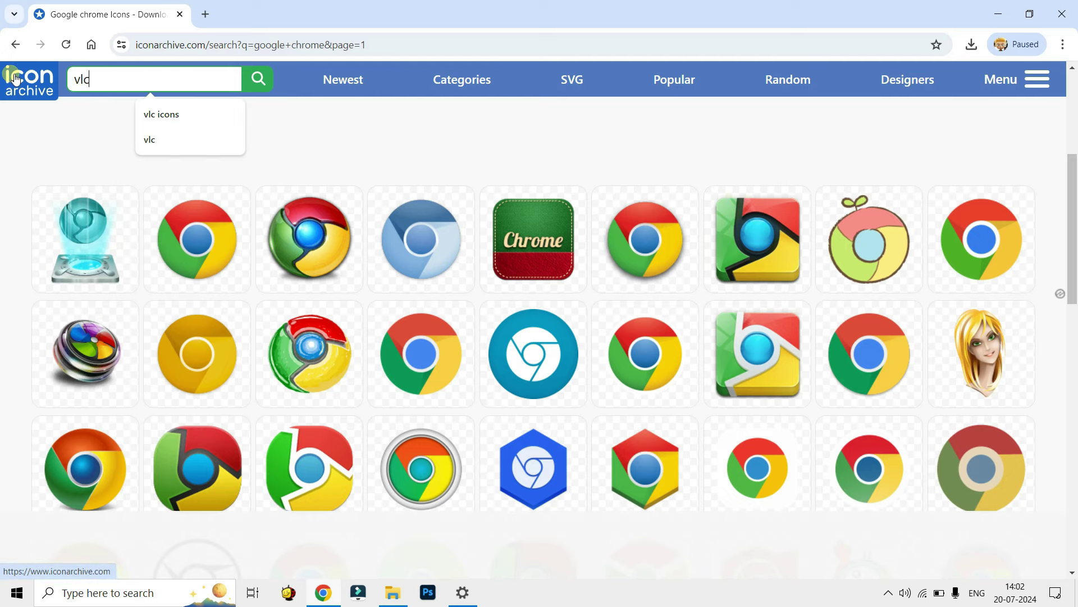
key("Return")
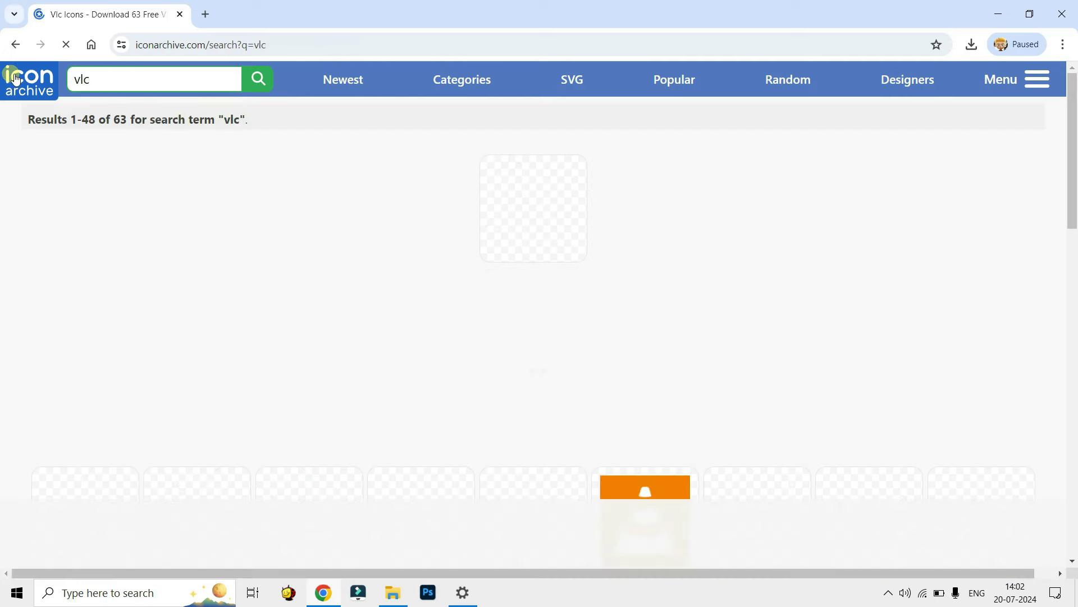
Browse the VLC icon search results and return to the desktop
scroll(385, 333, "down", 6)
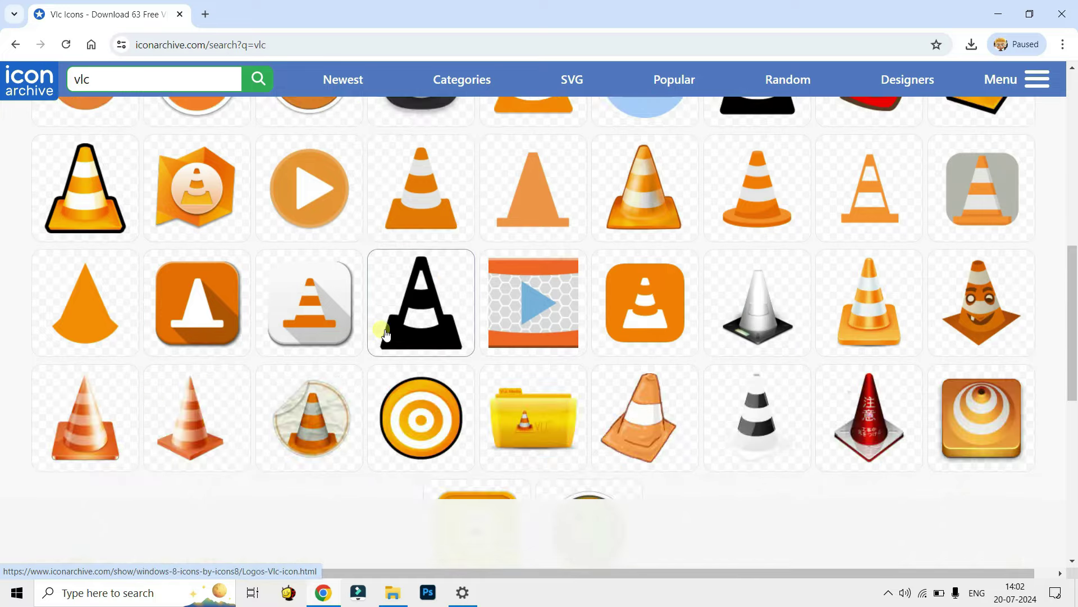
left_click(998, 15)
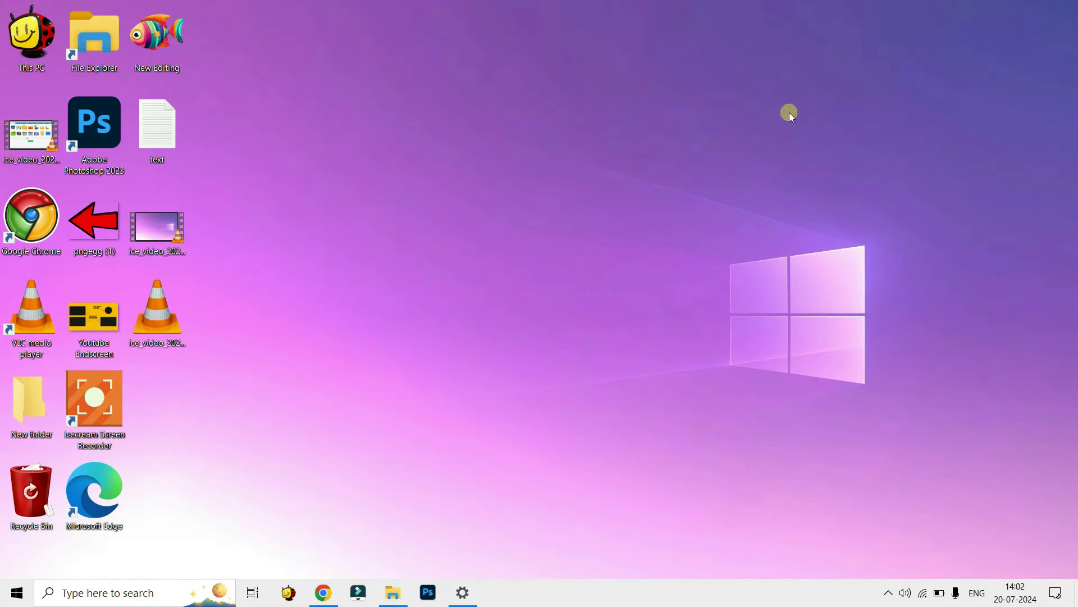
Change the VLC media player desktop shortcut's icon to Gartoon-Team-Gartoon-Apps-Vlc from Downloads and apply it
left_click(30, 318)
right_click(32, 316)
left_click(69, 305)
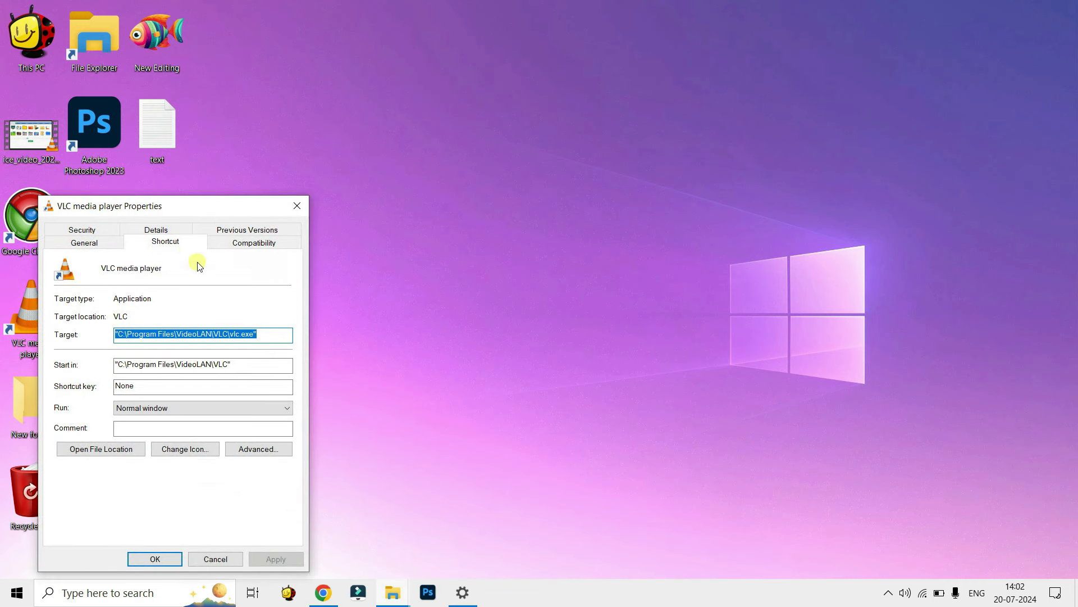
left_click(181, 247)
left_click(175, 452)
left_click(249, 312)
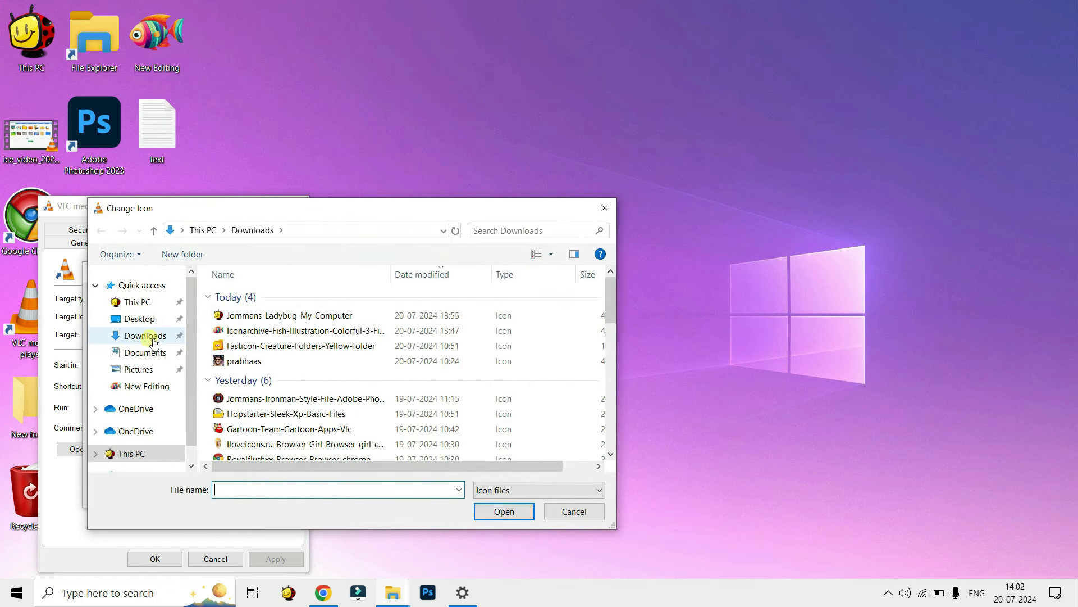
left_click(155, 339)
scroll(264, 373, "down", 1)
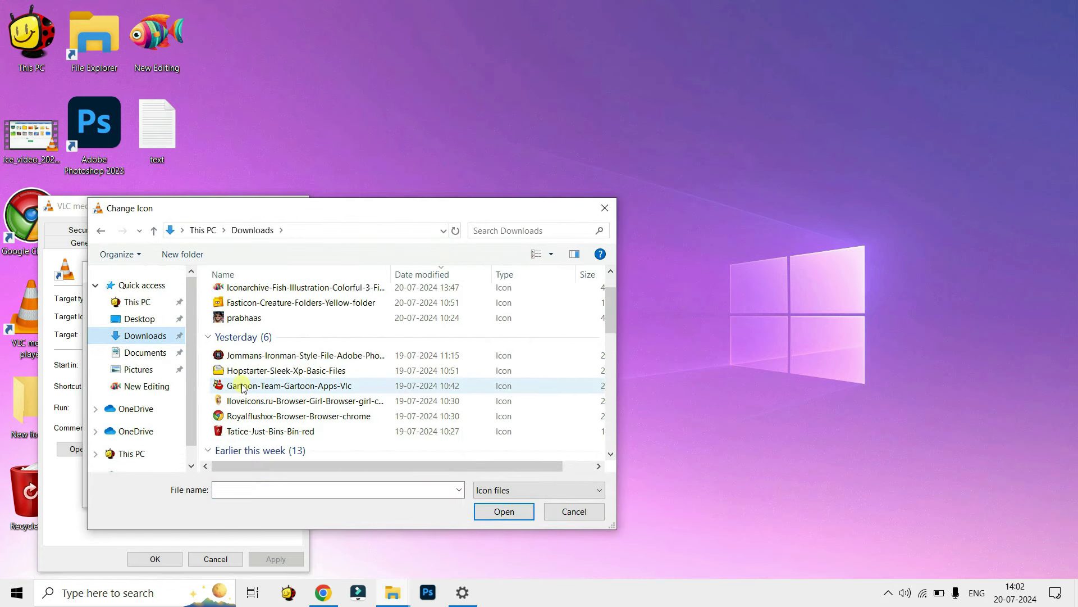
left_click(243, 388)
left_click(504, 511)
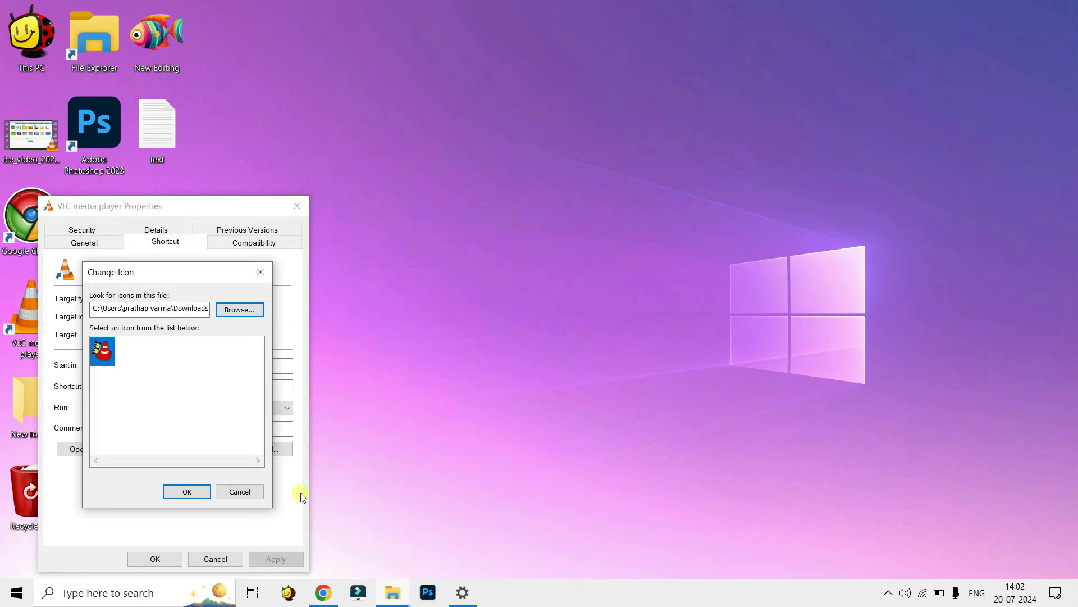
left_click(187, 492)
left_click(277, 559)
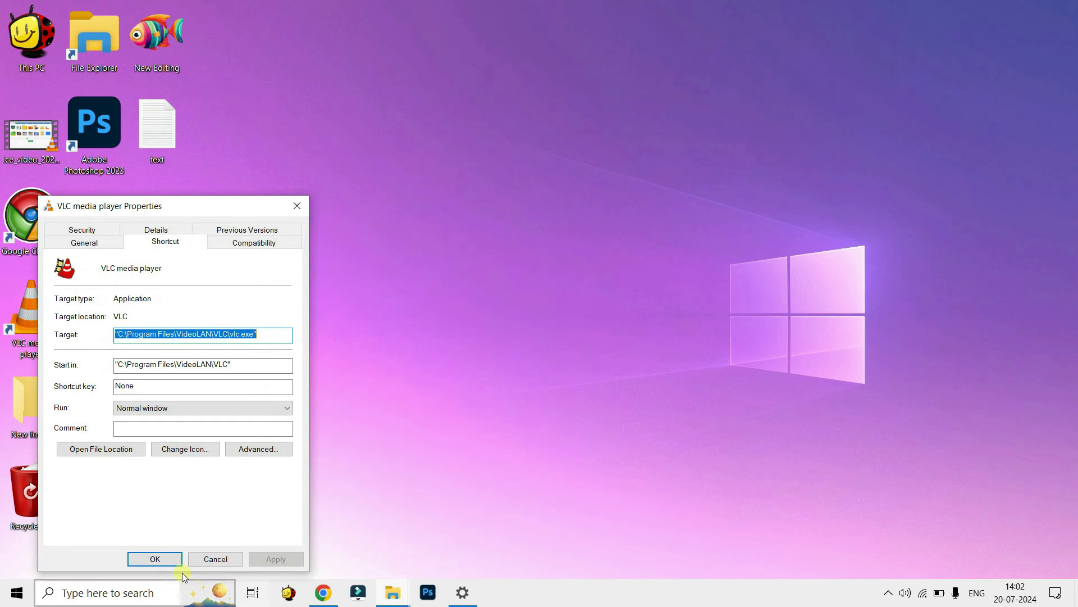
left_click(169, 559)
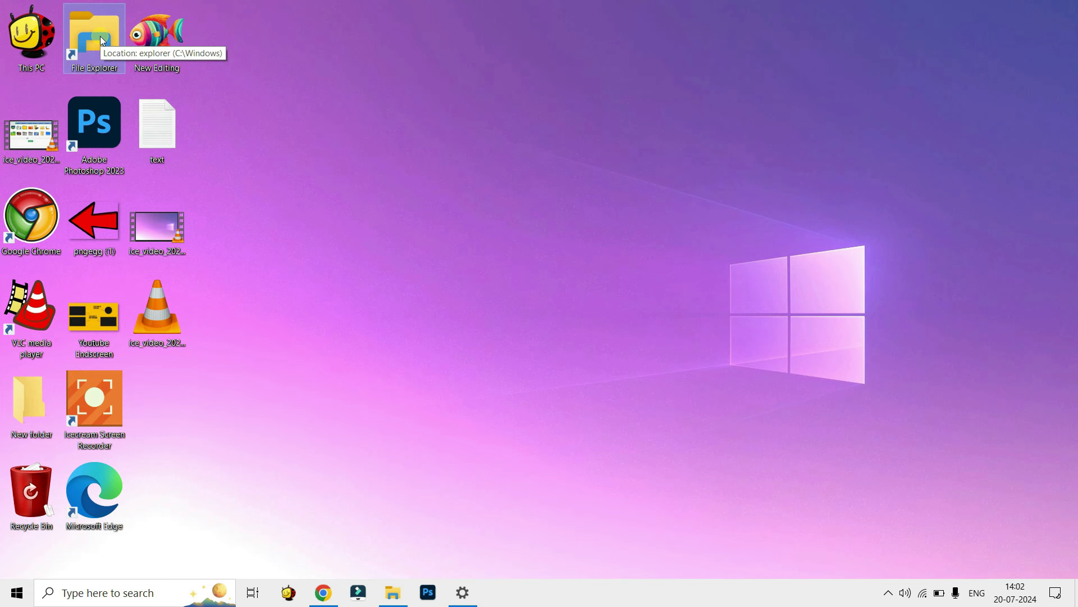
Delete the File Explorer shortcut from the desktop, search Windows for "file" to find the File Explorer app, and close the search
key("Delete")
left_click(14, 593)
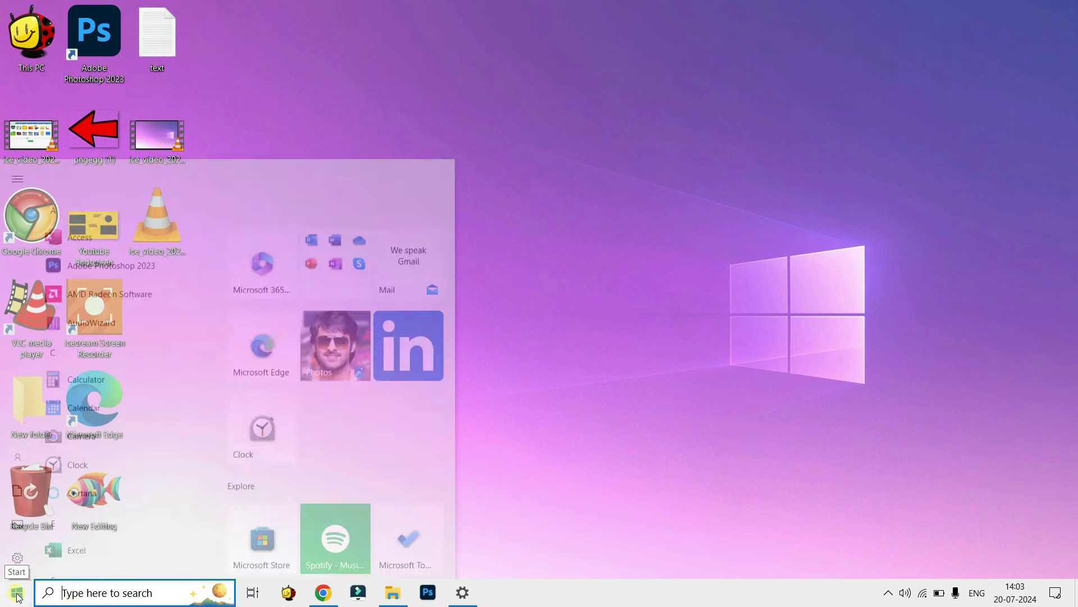
left_click_drag(87, 204, 59, 196)
left_click(78, 595)
type("file")
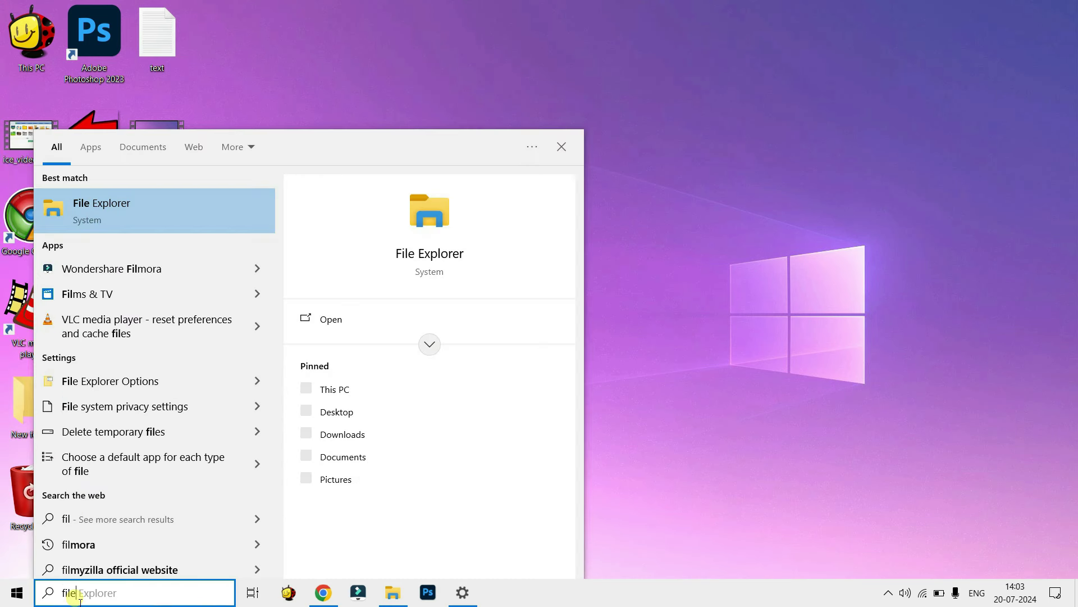
left_click(109, 205)
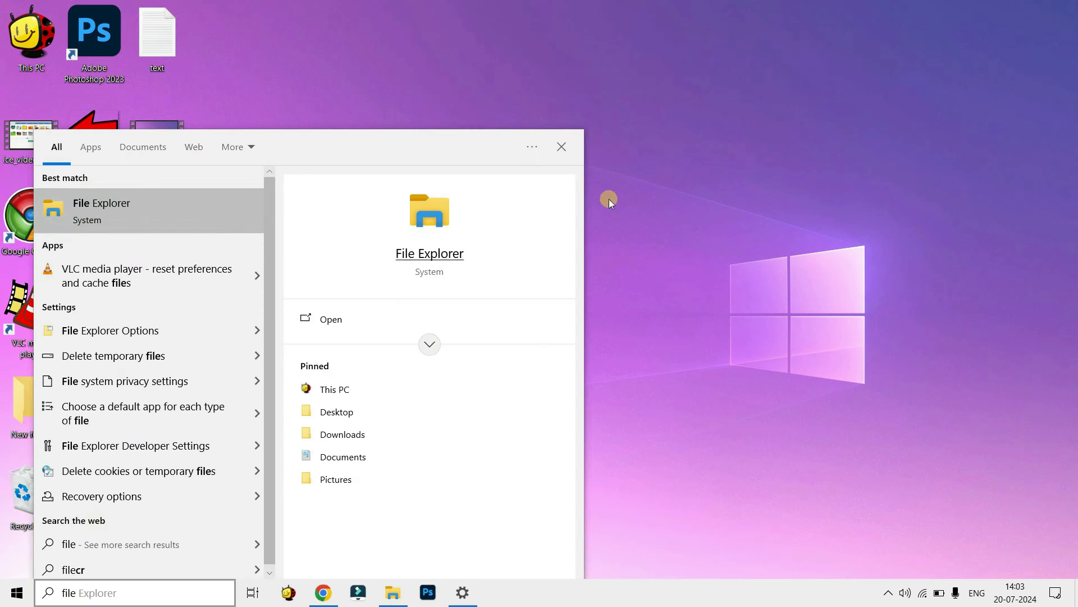
left_click(607, 144)
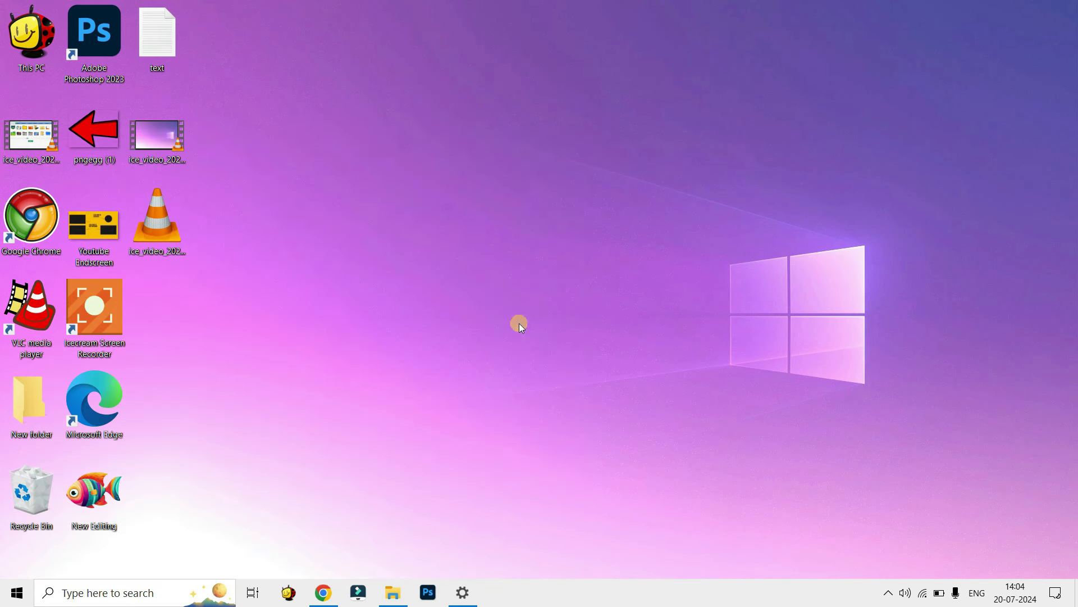
Create a desktop shortcut to the Desktop folder named File Explorer, and place it directly below the VLC media player shortcut
right_click(473, 216)
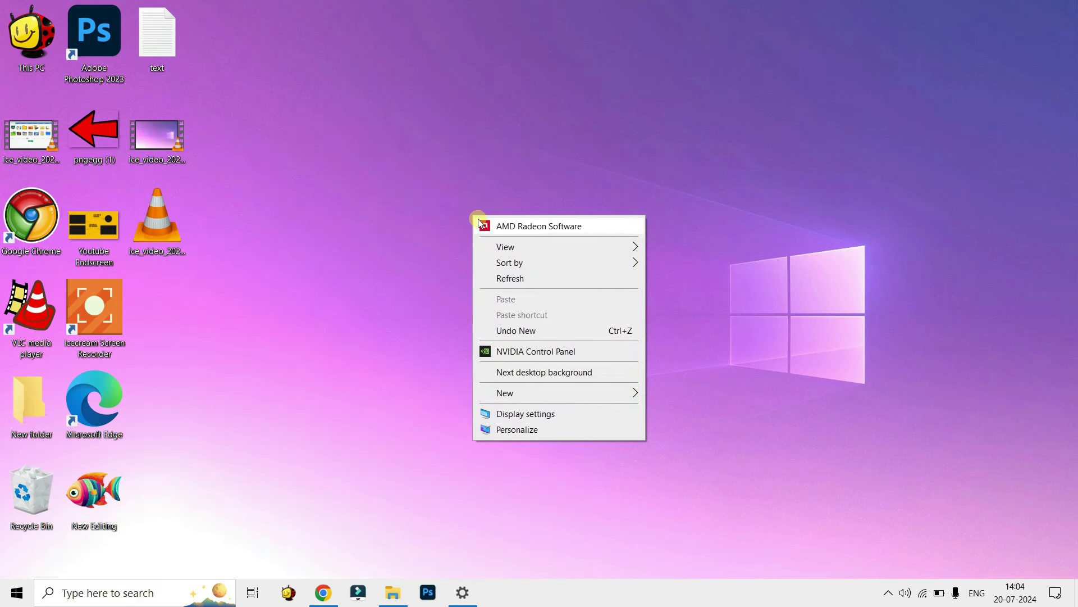
mouse_move(522, 395)
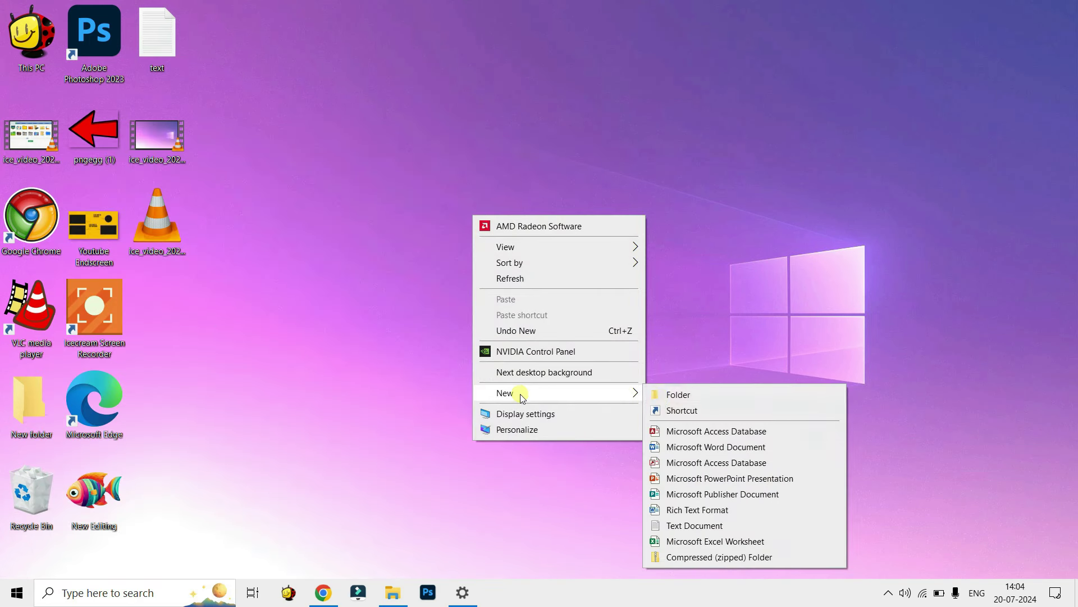
left_click(663, 410)
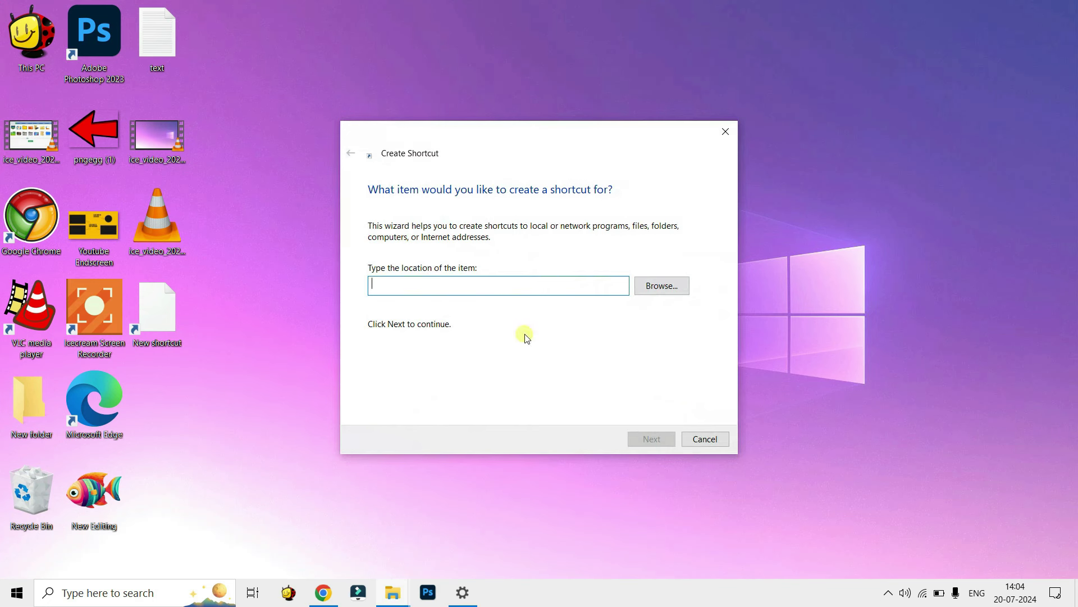
left_click(662, 286)
left_click(487, 245)
left_click(571, 381)
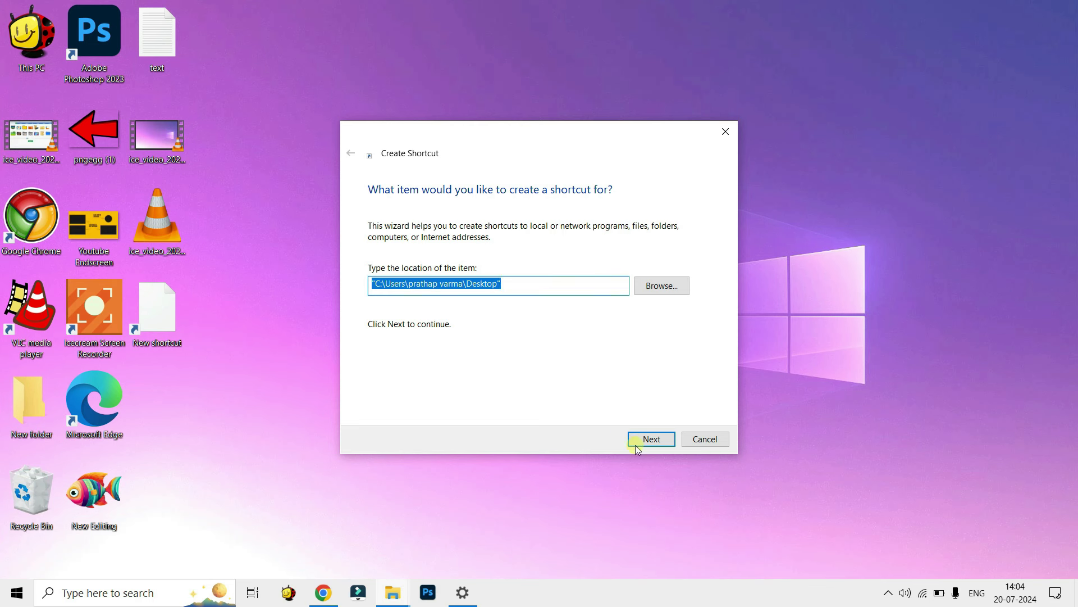
left_click(652, 439)
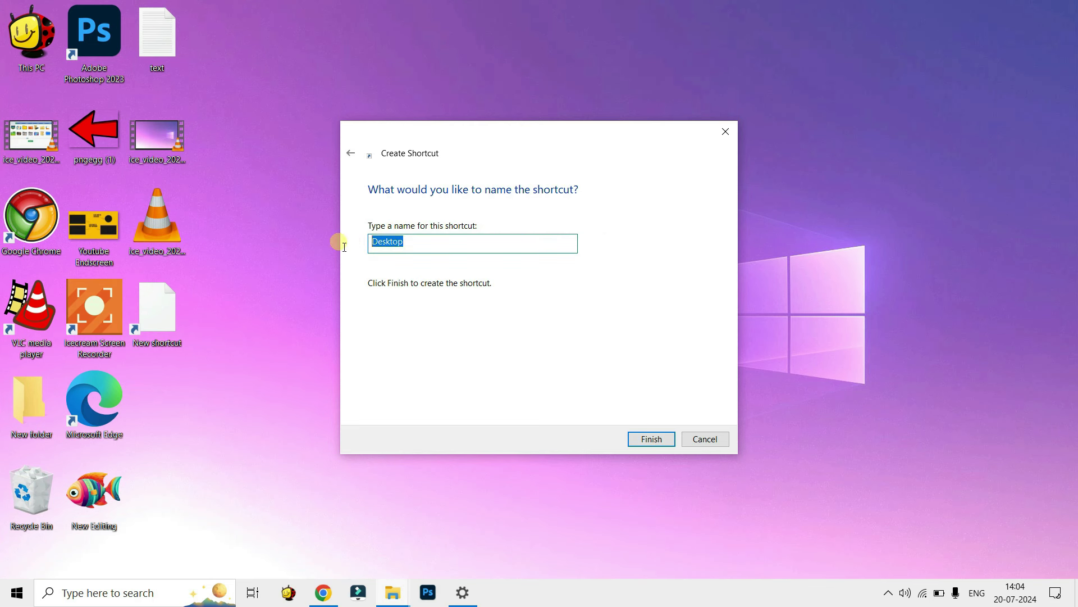
type("File Explorer")
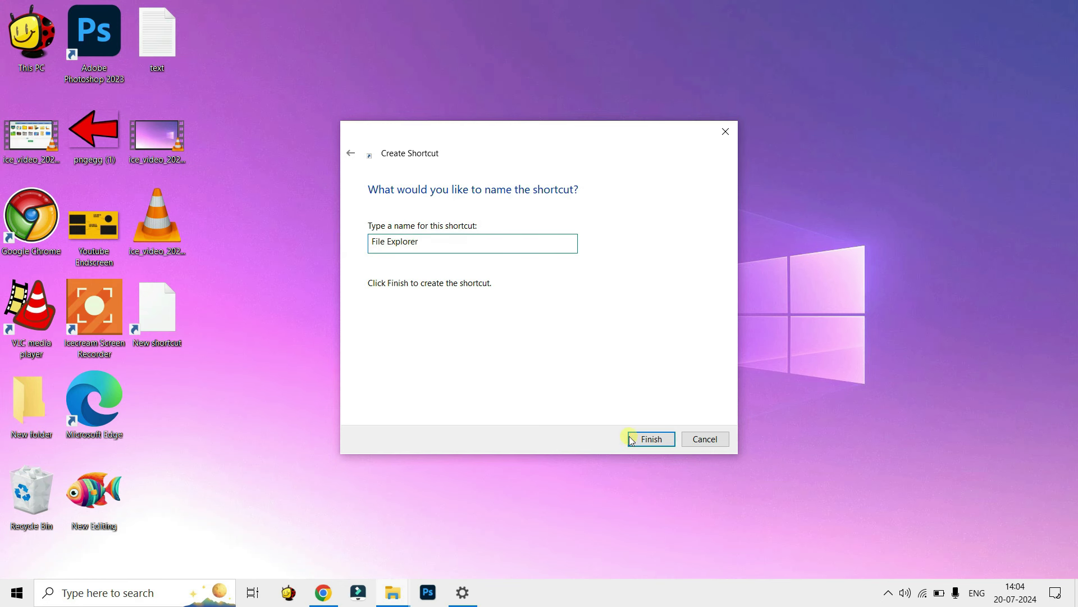
left_click(665, 443)
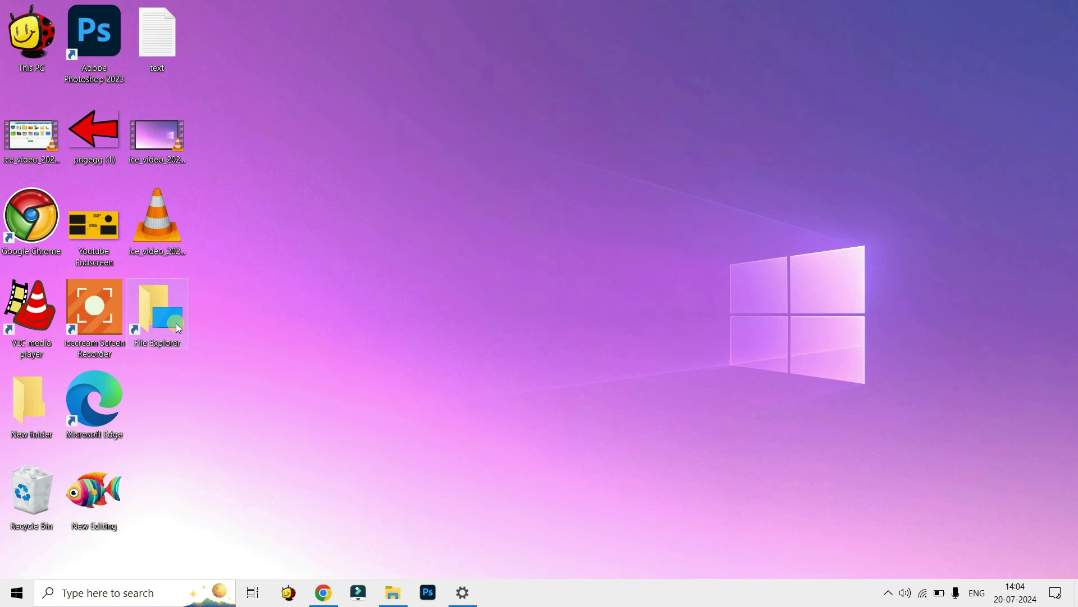
left_click_drag(179, 328, 38, 400)
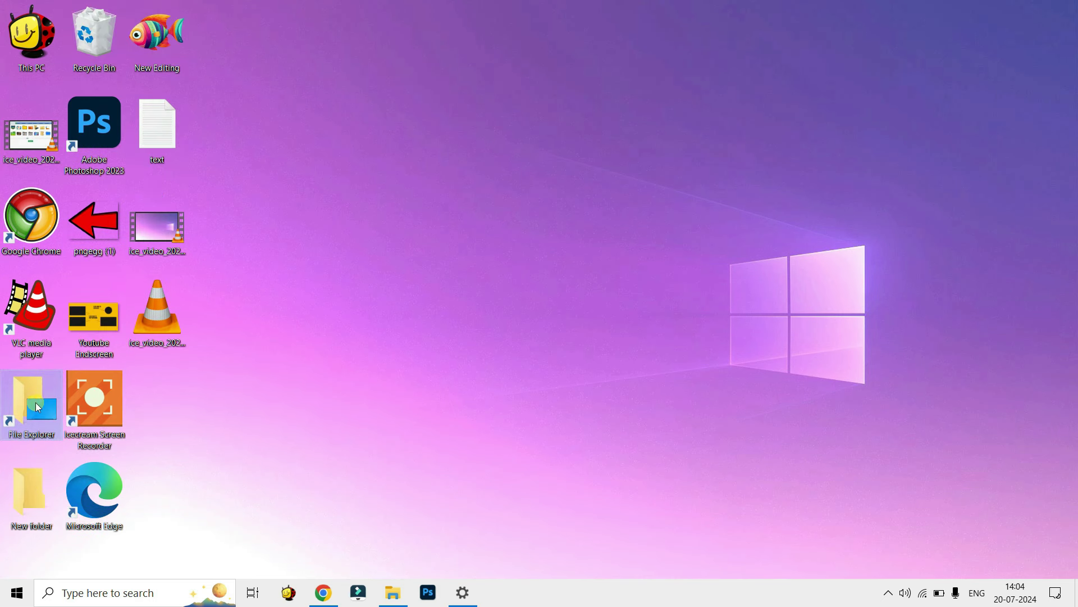
Change the File Explorer shortcut's icon to Hopstarter-Sleek-Xp-Basic-Files from Downloads and apply it
right_click(35, 402)
left_click(73, 391)
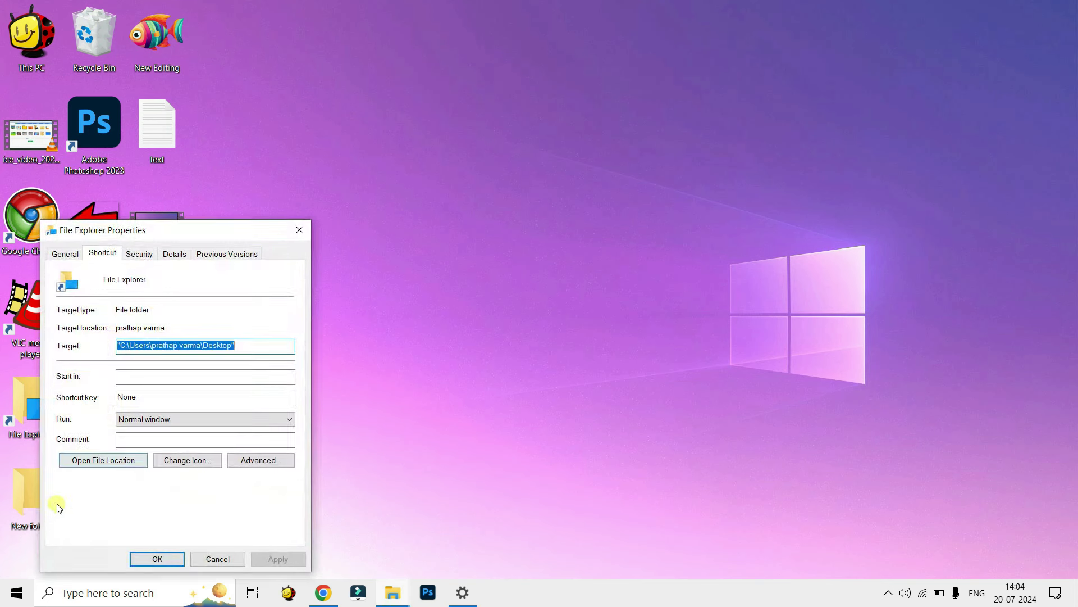
left_click(111, 252)
left_click(174, 462)
left_click(240, 334)
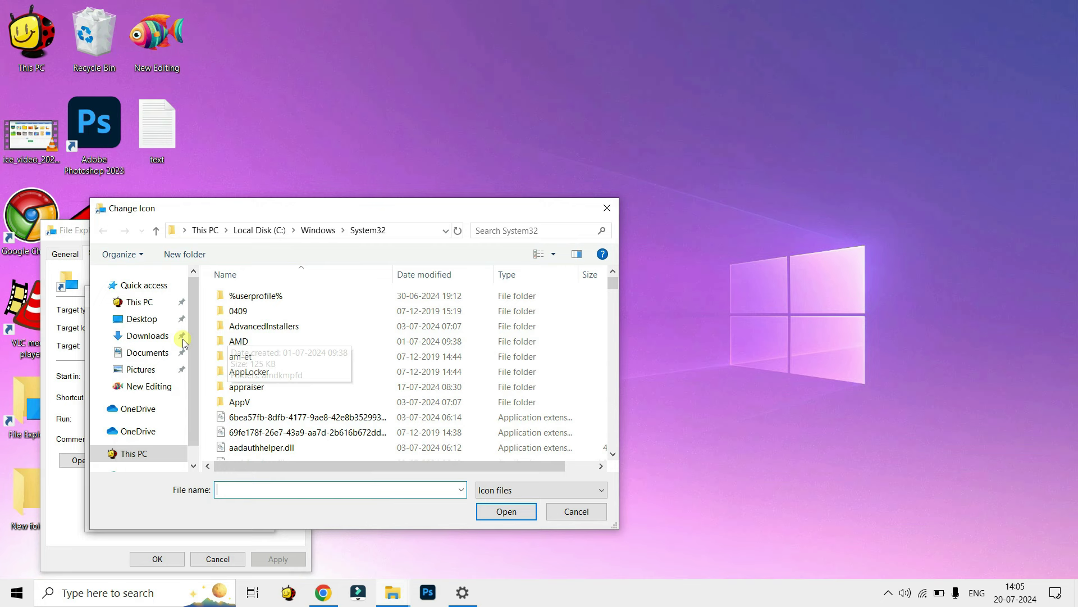
left_click(147, 336)
scroll(357, 369, "down", 1)
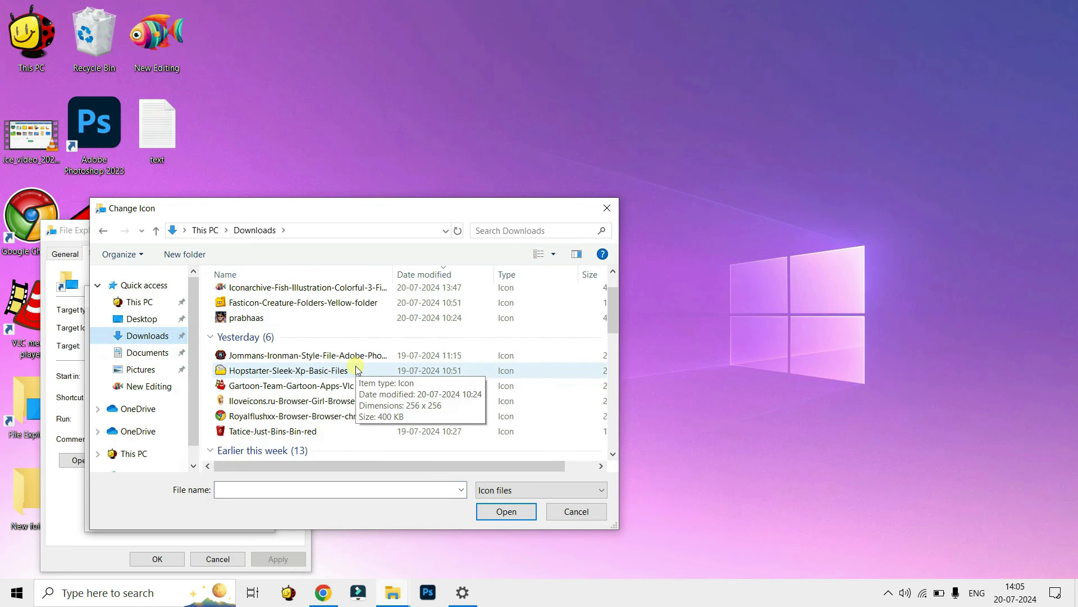
left_click(276, 370)
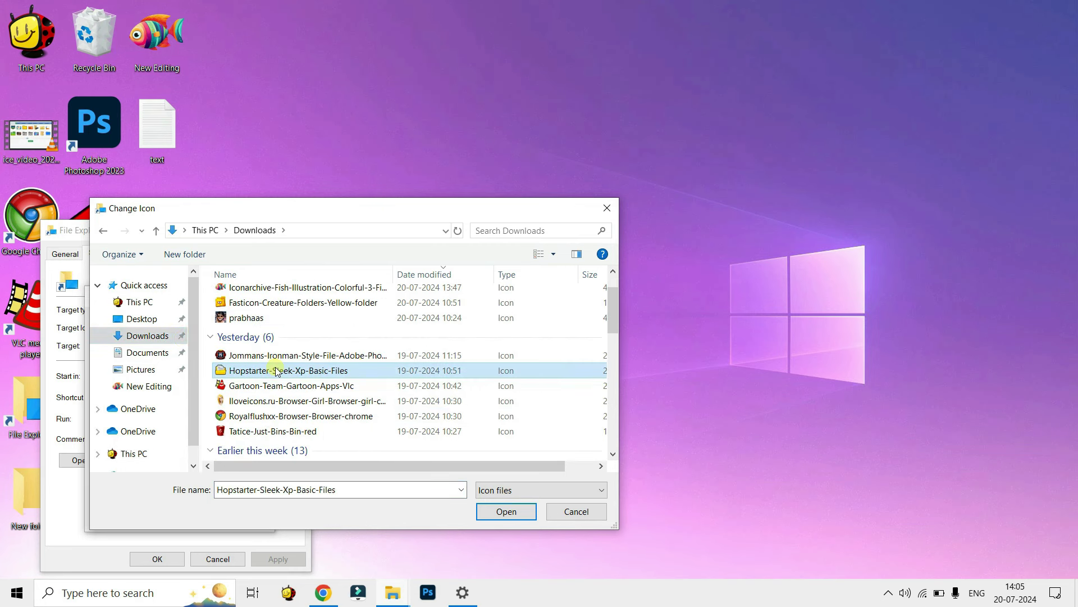
left_click(484, 512)
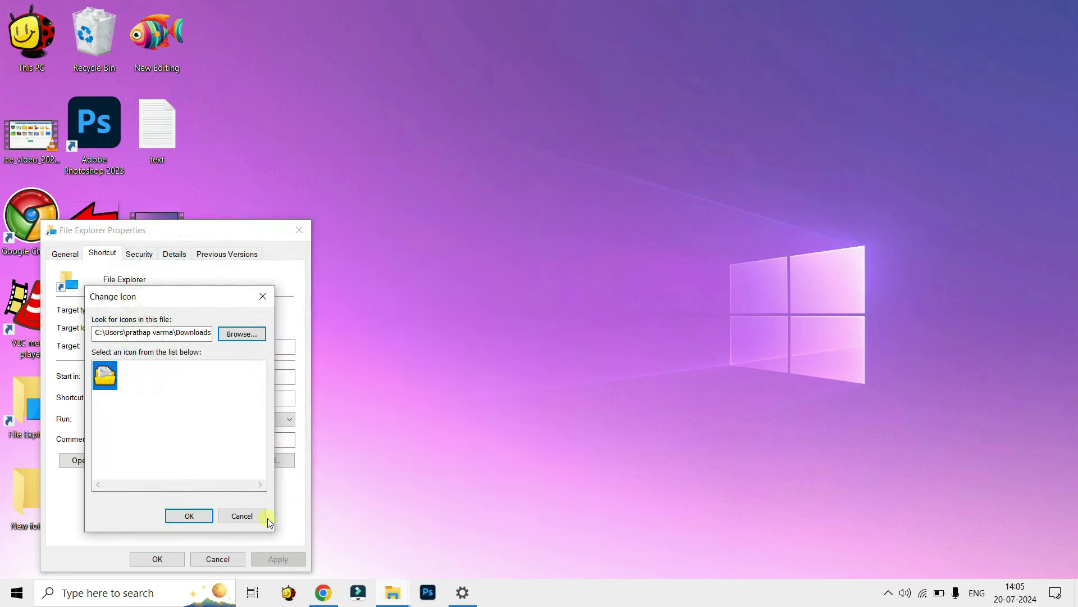
left_click(189, 515)
left_click(275, 558)
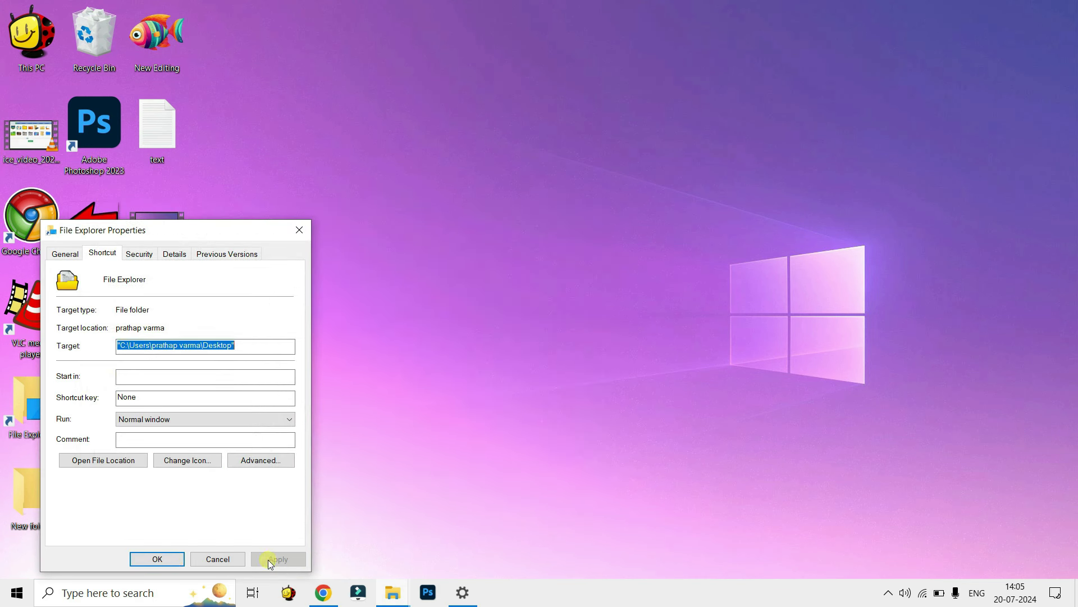
left_click(168, 559)
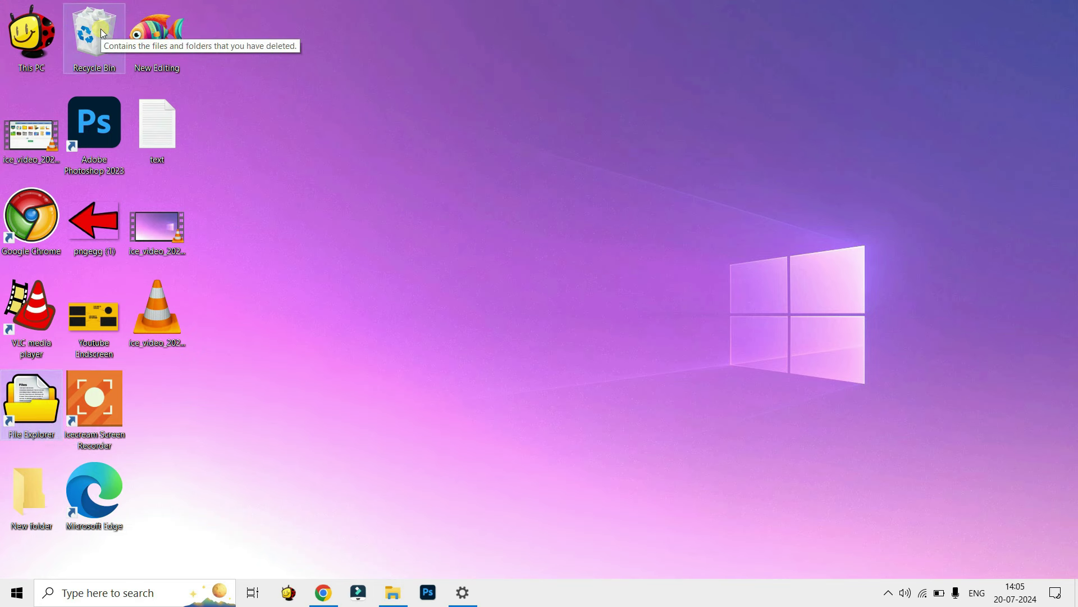
Check the contents of the Recycle Bin and close its window
double_click(67, 43)
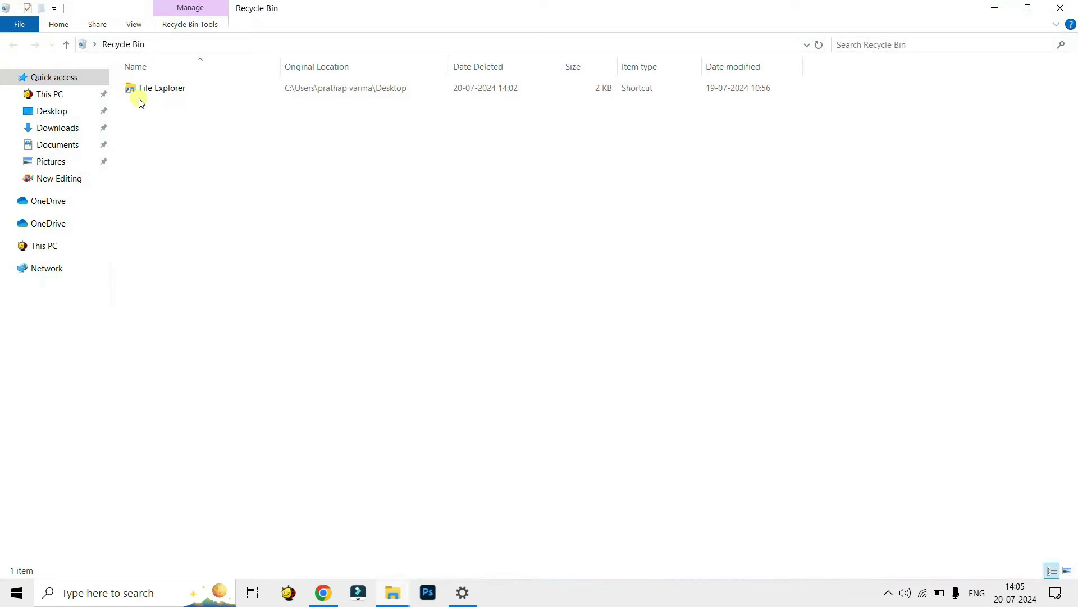
left_click(1061, 8)
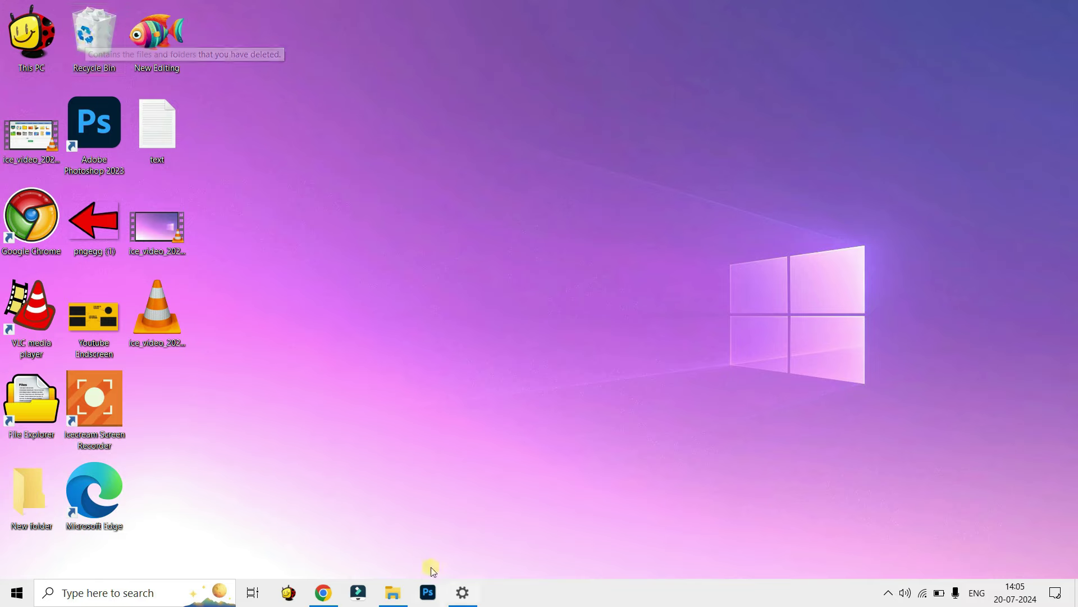
Switch to Chrome, download the Ironman-style Trash Full icon by Jommans in ICO format from the recycle bin results, and return to the desktop
left_click(323, 592)
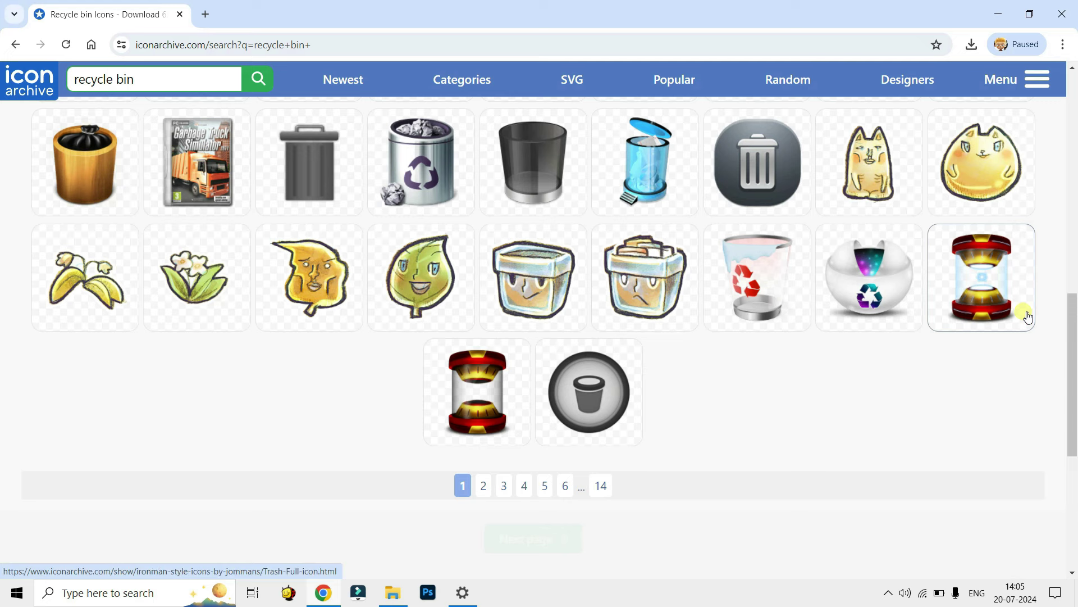
left_click(994, 289)
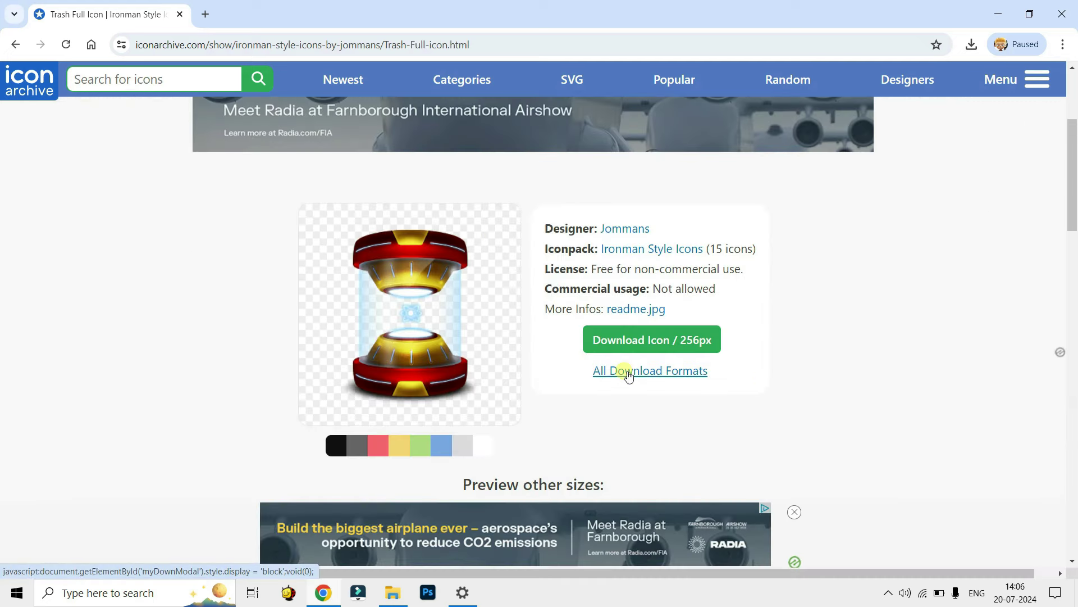
left_click(622, 373)
left_click(493, 292)
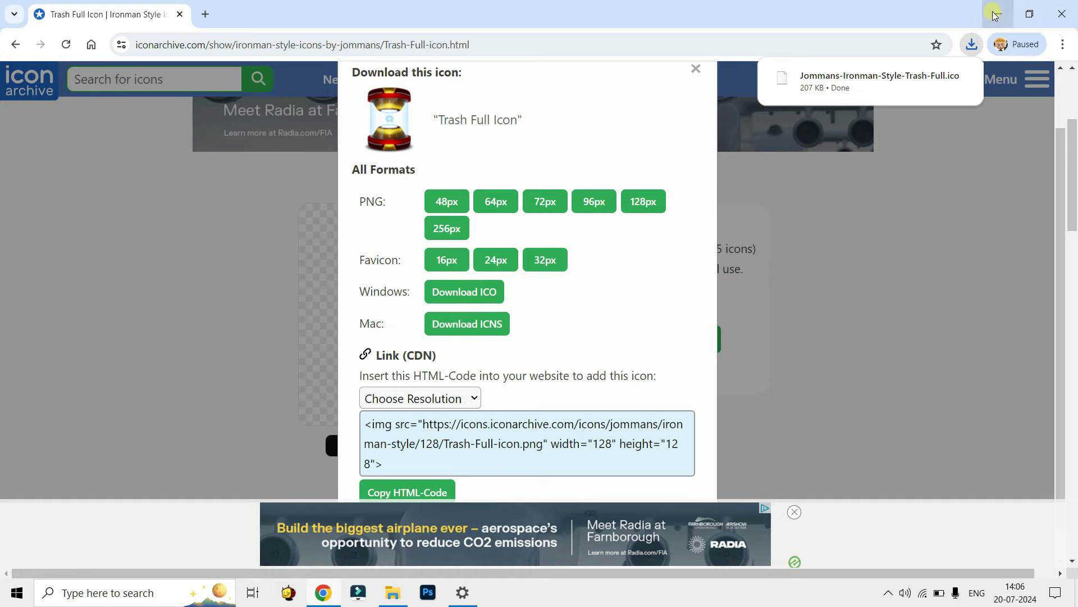
left_click(996, 14)
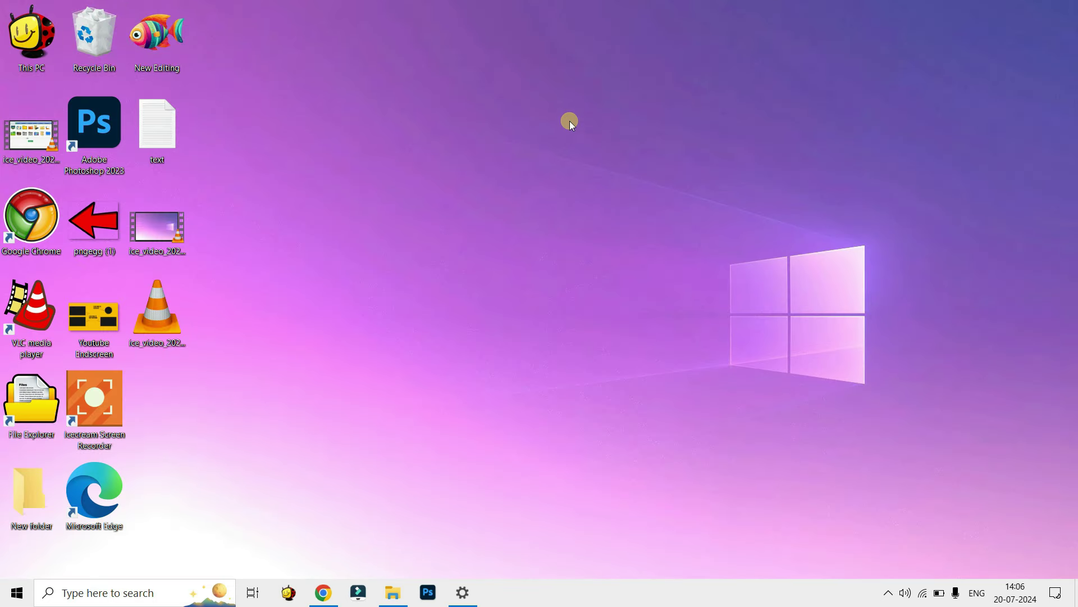
Change the Recycle Bin (full) desktop icon to Jommans-Ironman-Style-Trash-Full from Downloads, apply it, and return to the desktop
right_click(570, 121)
left_click(616, 336)
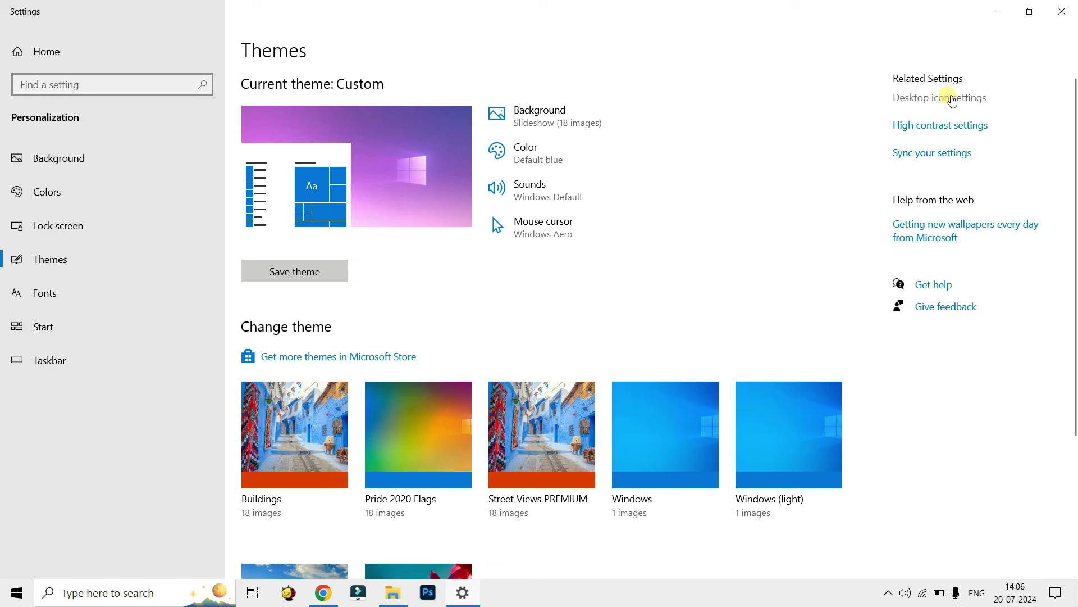
left_click(952, 98)
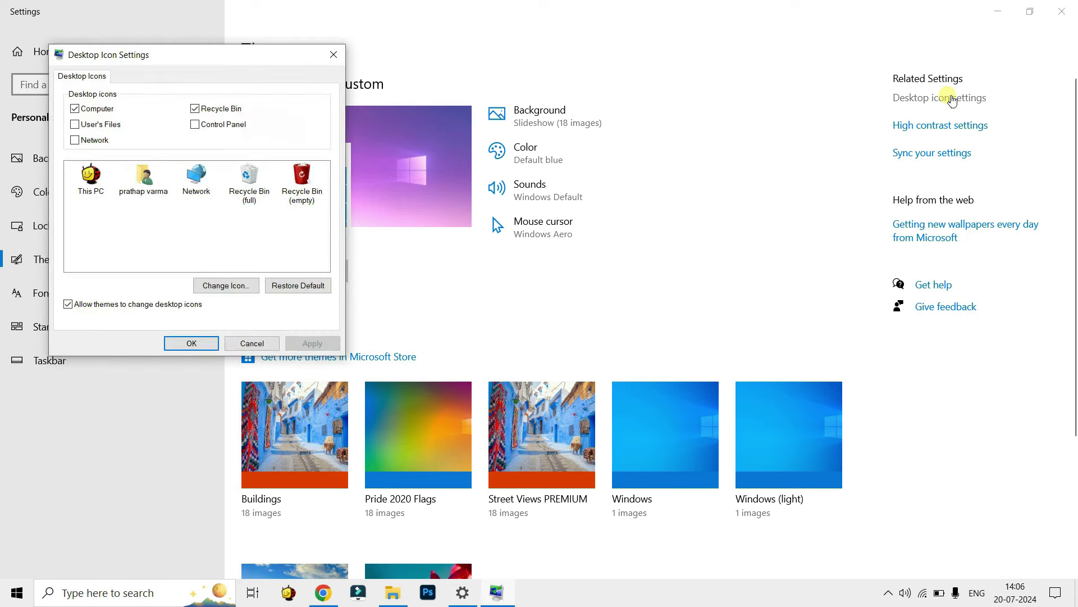
left_click(251, 183)
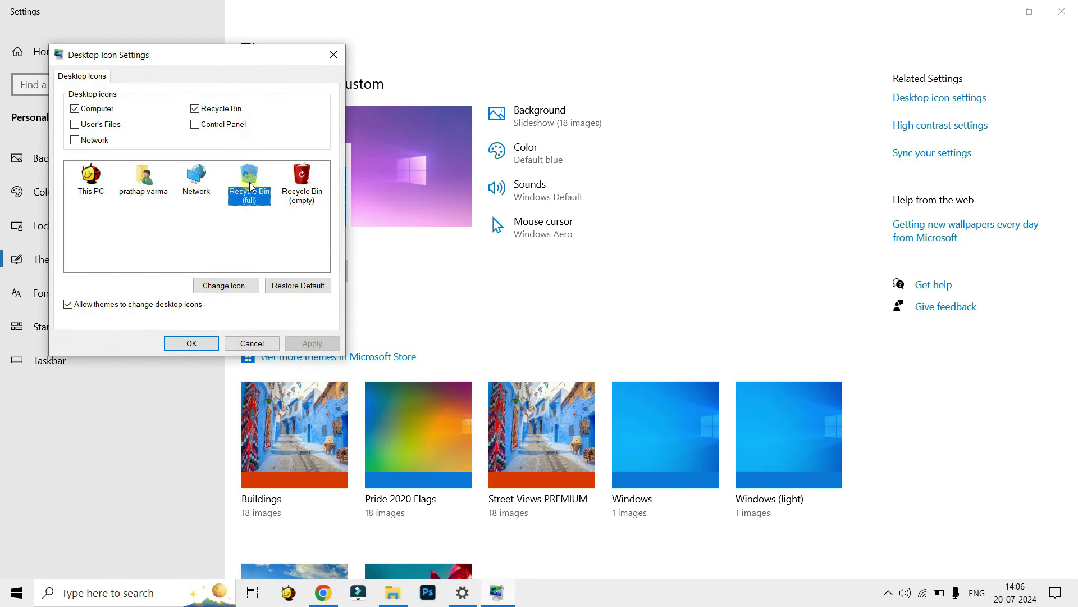
left_click(241, 288)
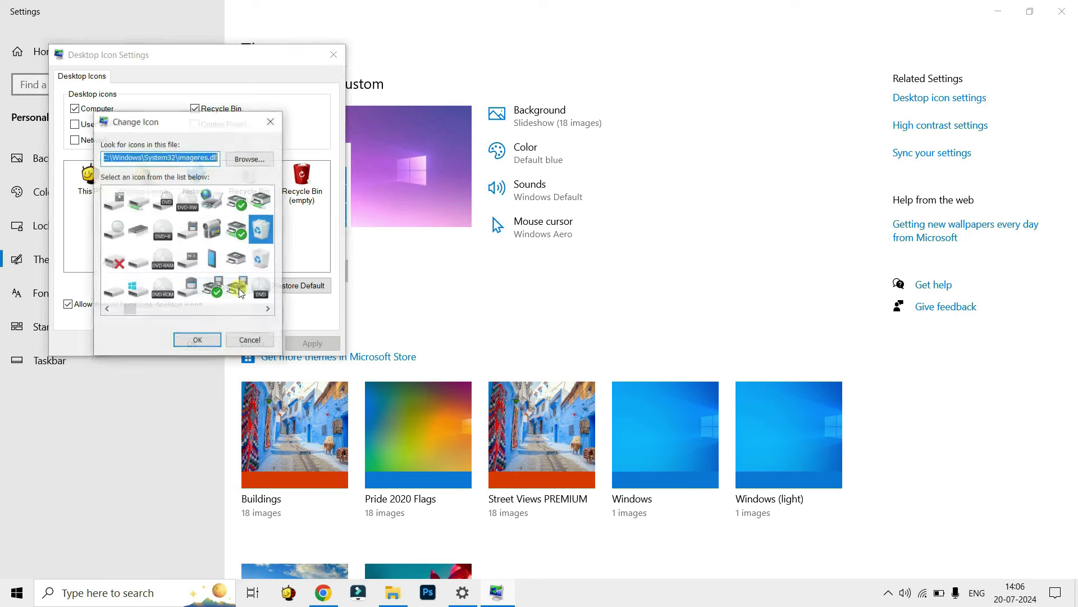
left_click(251, 159)
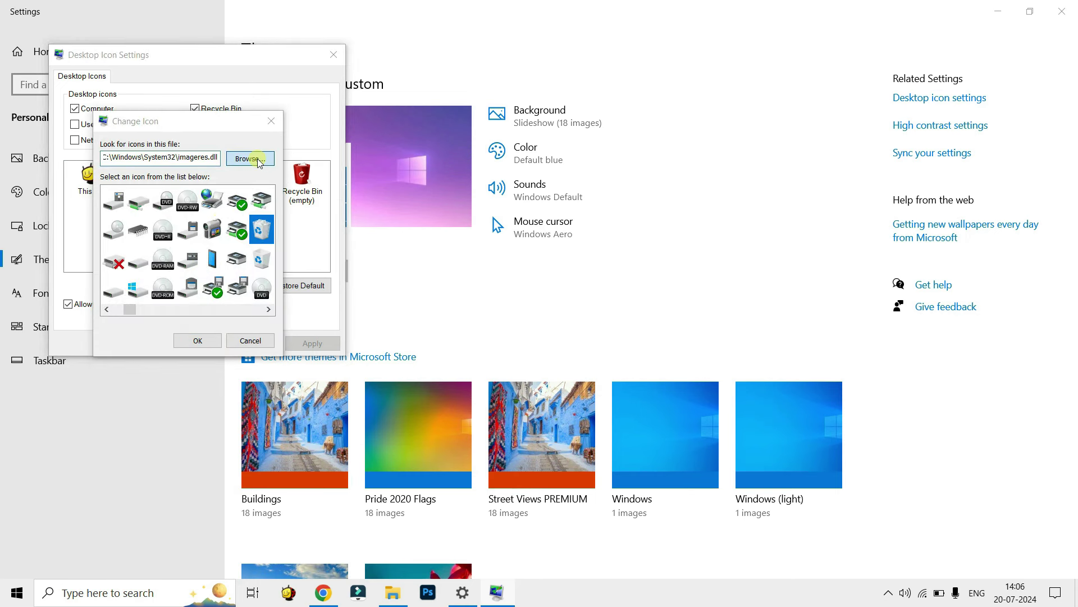
left_click(150, 271)
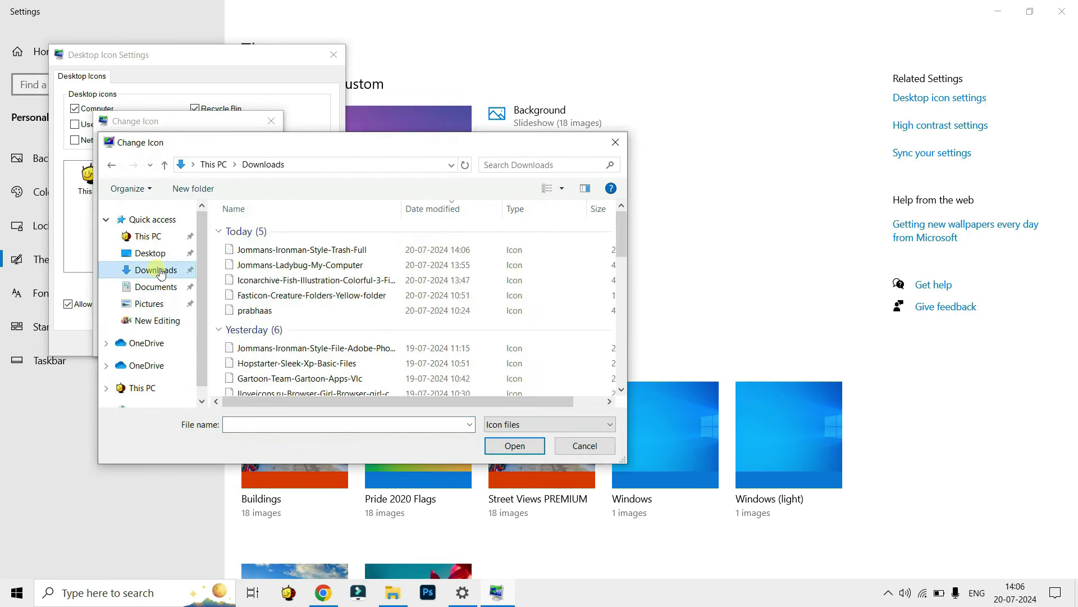
left_click(272, 251)
left_click(513, 446)
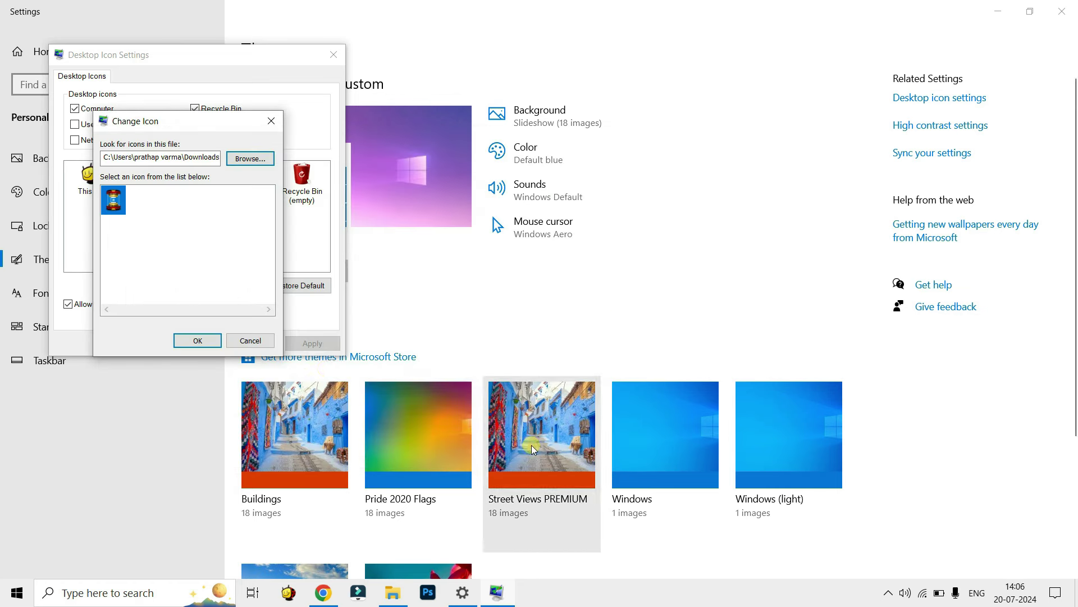
left_click(204, 340)
left_click(308, 343)
left_click(191, 343)
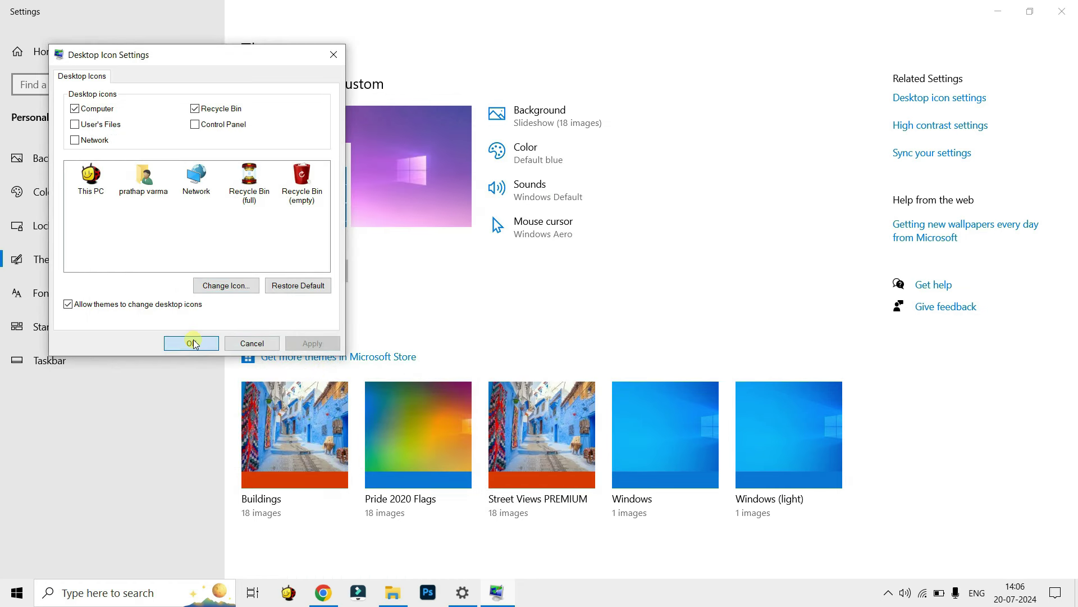
left_click(998, 11)
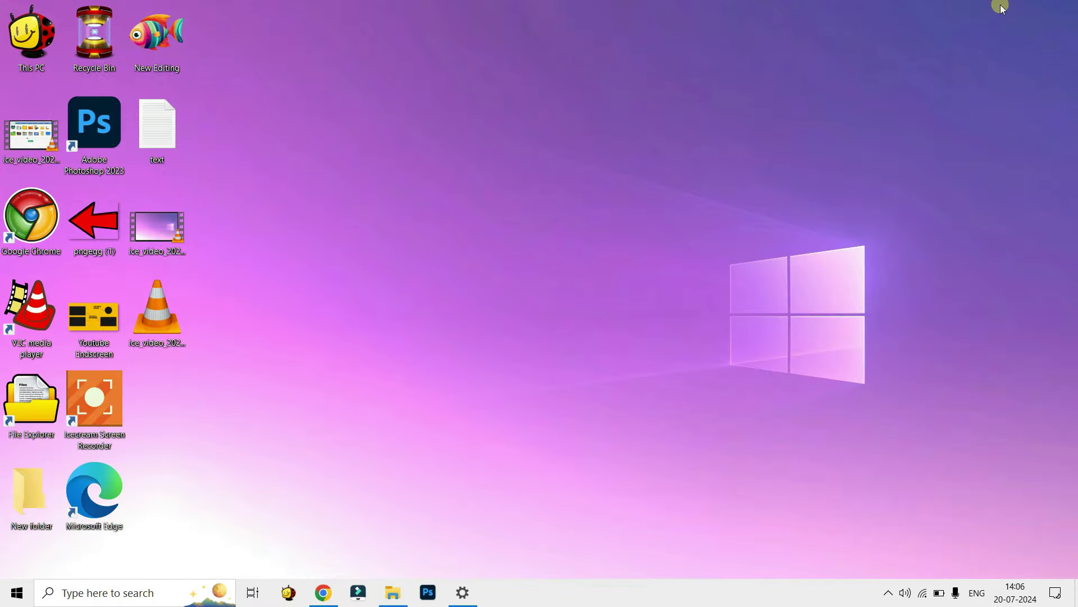
Permanently delete the File Explorer shortcut from the Recycle Bin, close its window, and refresh the desktop
double_click(104, 35)
left_click(163, 92)
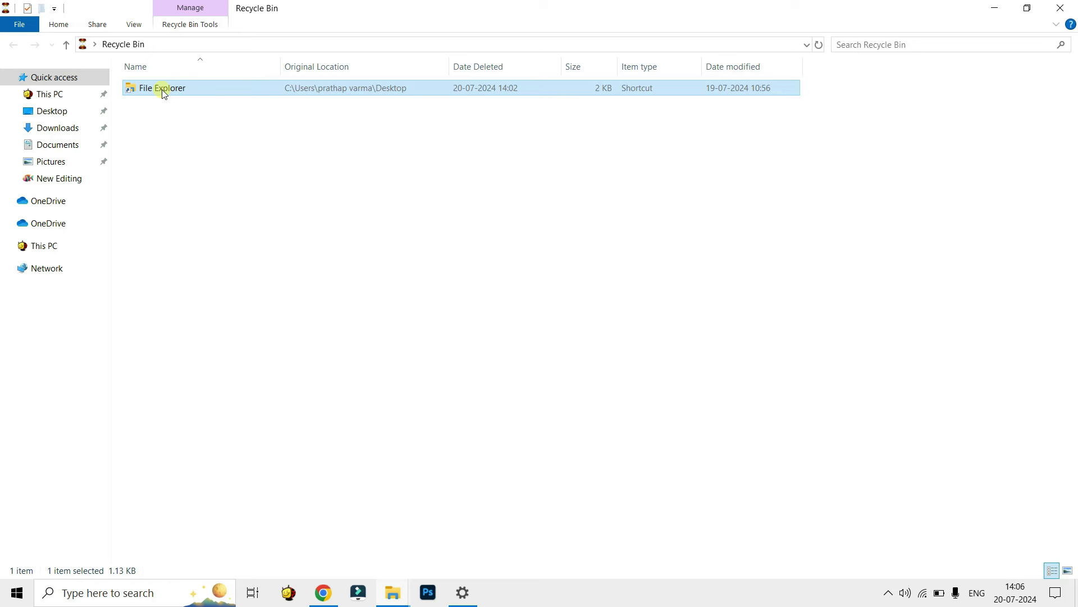
key("Delete")
left_click(590, 347)
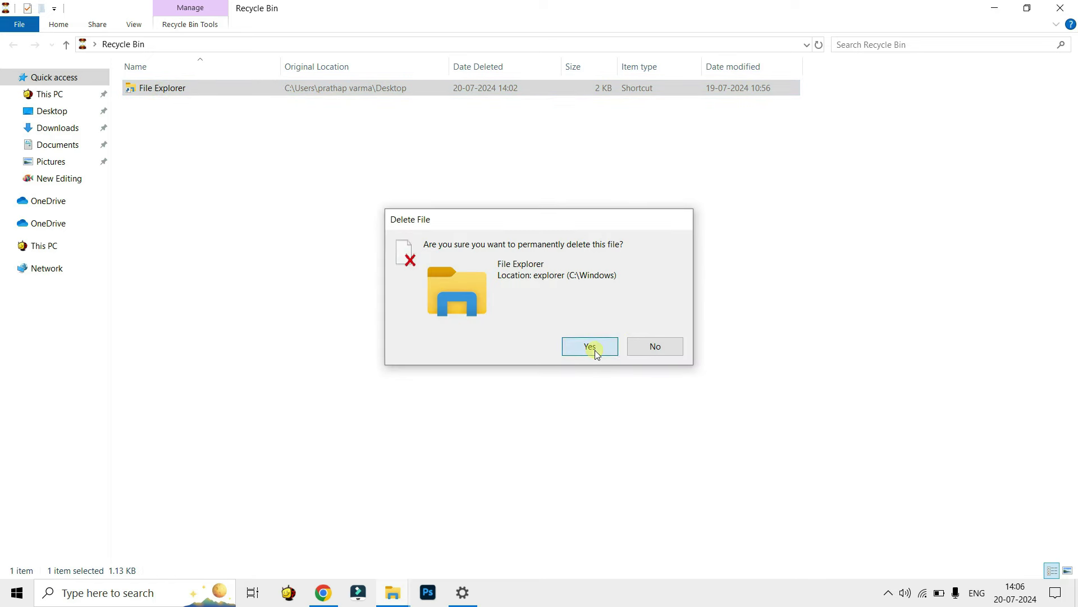
left_click(1063, 6)
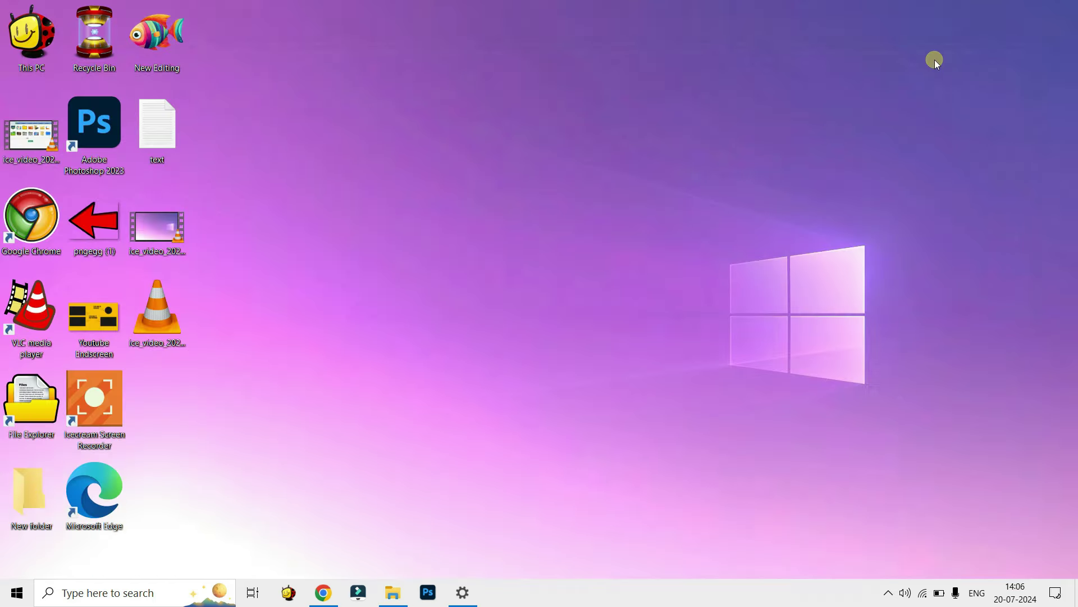
right_click(411, 145)
left_click(450, 209)
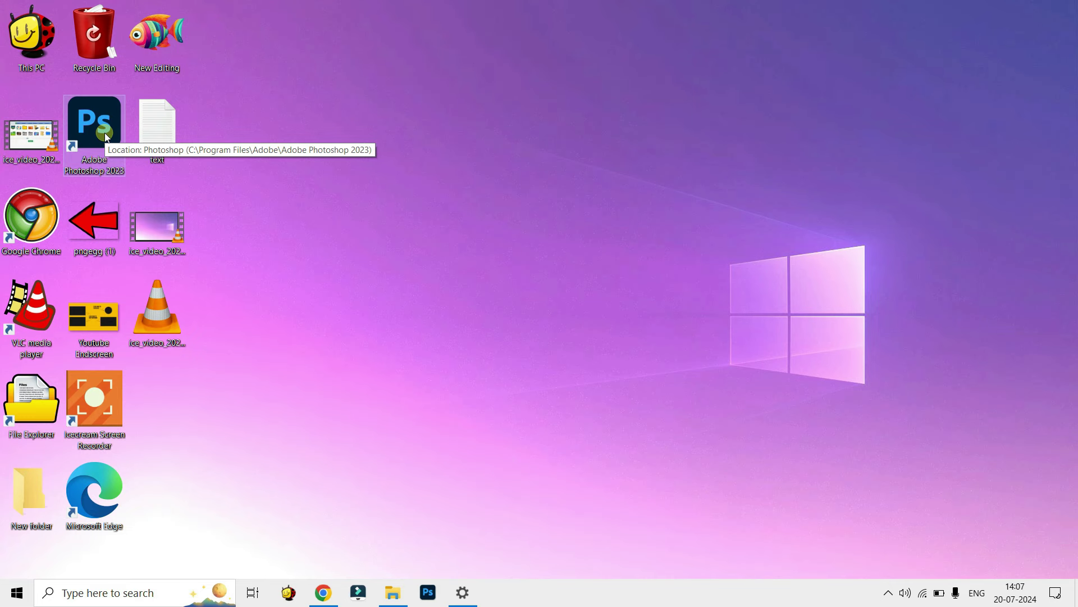
Switch to Chrome, dismiss the Trash Full download formats, and search Icon Archive for "photoshop icons"
left_click(325, 593)
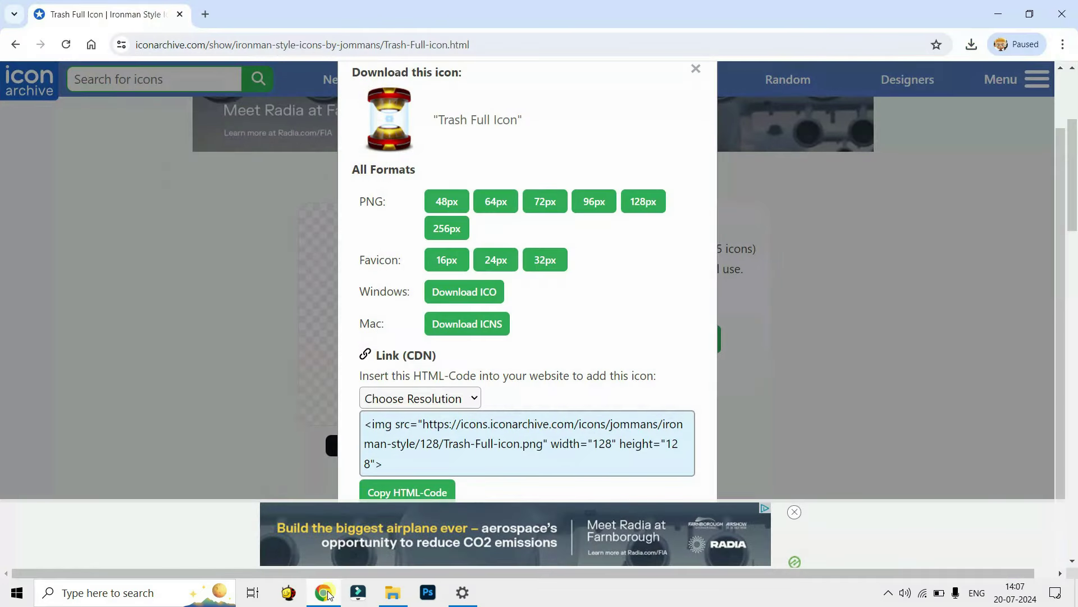
left_click(696, 69)
left_click(184, 80)
type("photoshop")
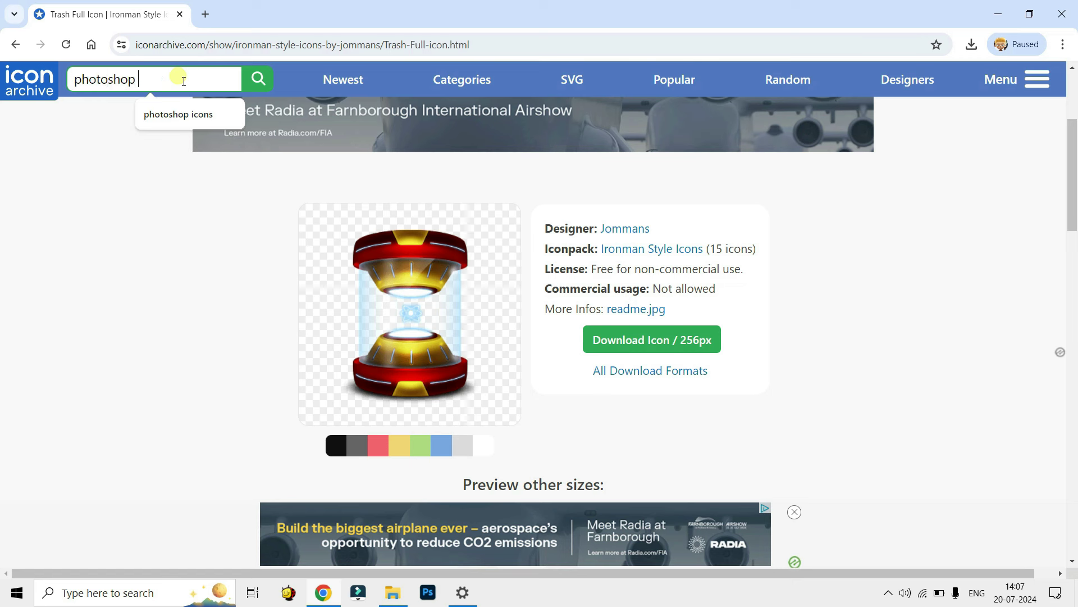
type(" icons")
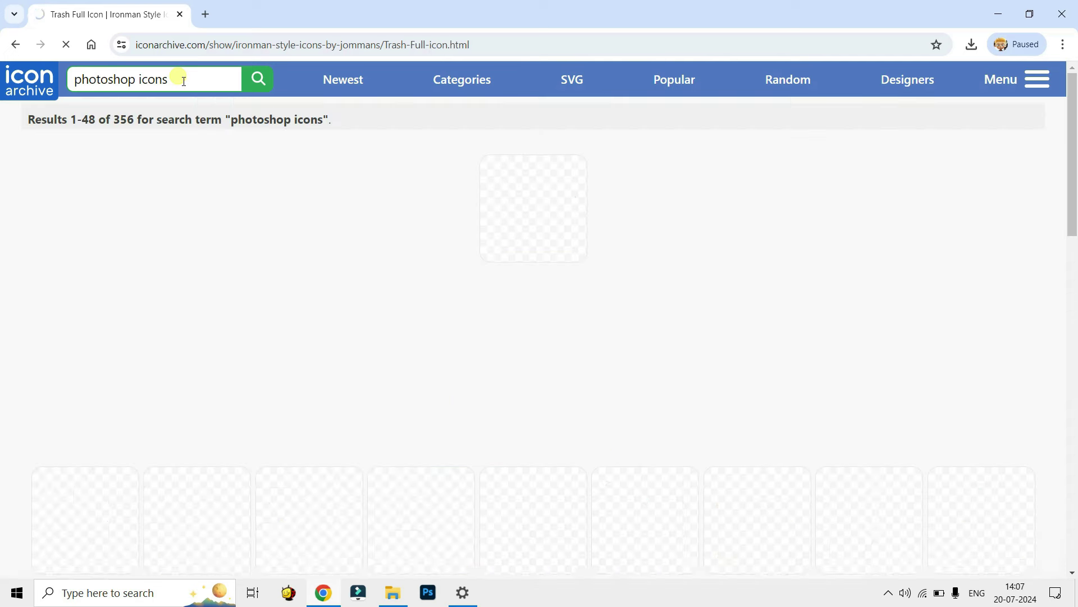
Download Jommans' Ironman-style File Adobe Photoshop icon in ICO format from the search results, and return to the desktop
scroll(509, 370, "down", 5)
scroll(509, 370, "down", 9)
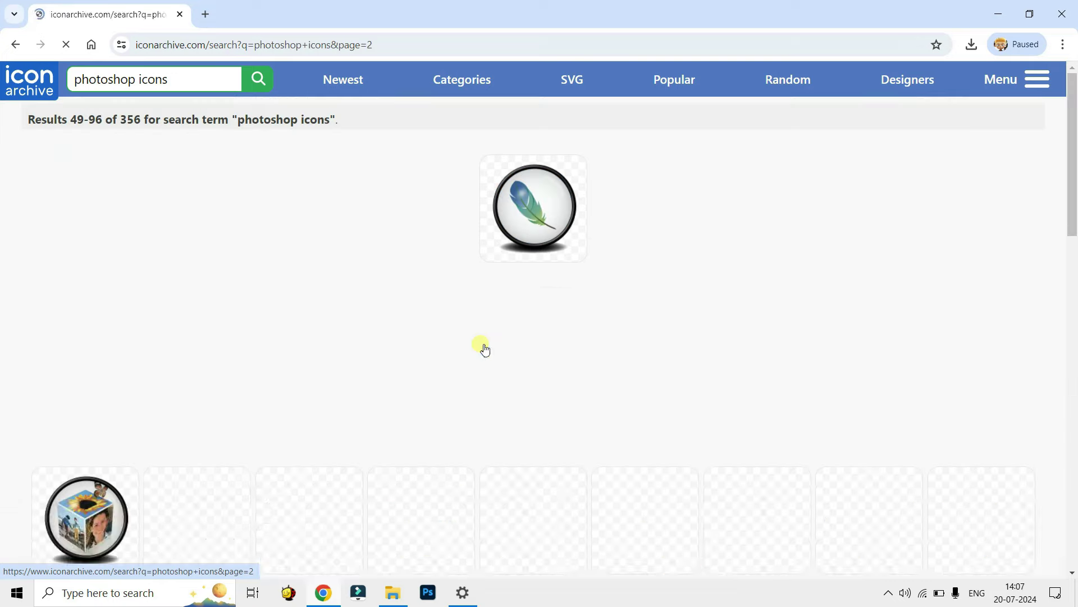
scroll(486, 348, "down", 6)
scroll(485, 347, "down", 6)
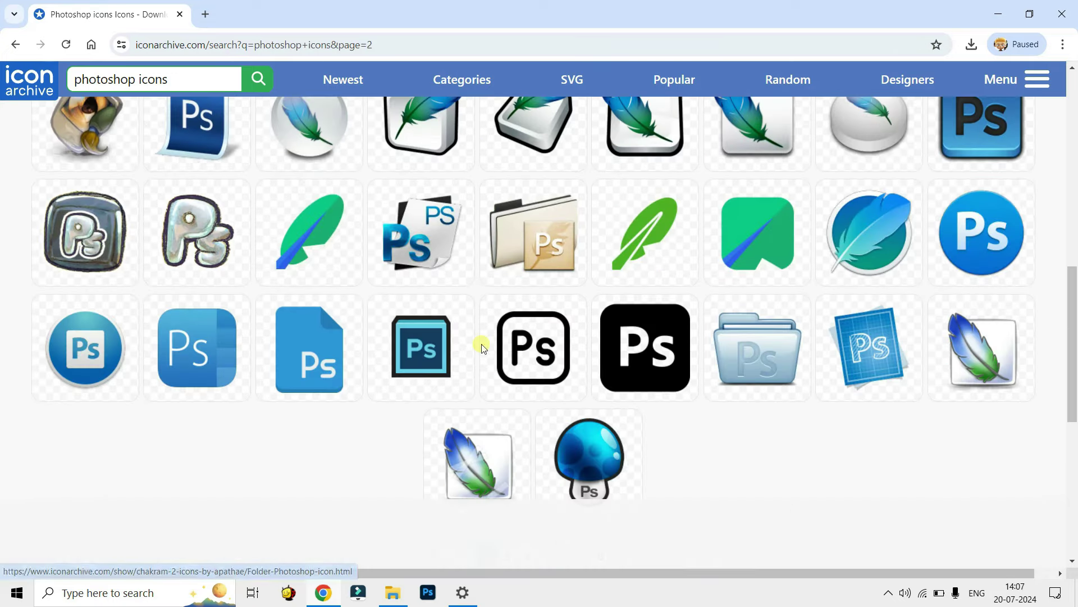
left_click(511, 418)
scroll(510, 418, "down", 4)
scroll(510, 419, "down", 5)
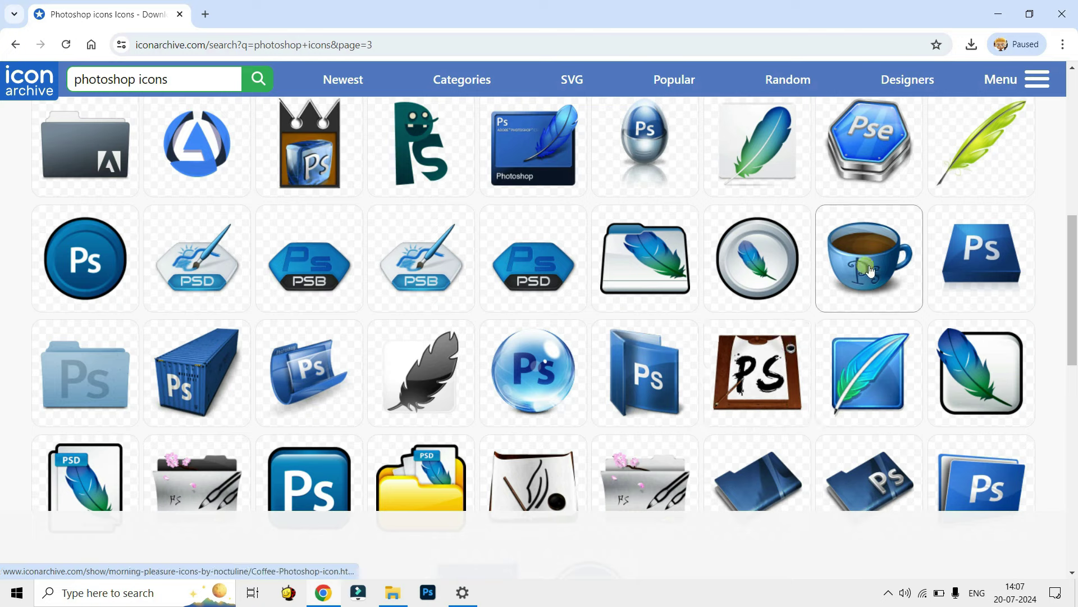
scroll(867, 268, "down", 3)
scroll(869, 271, "up", 4)
scroll(868, 272, "up", 4)
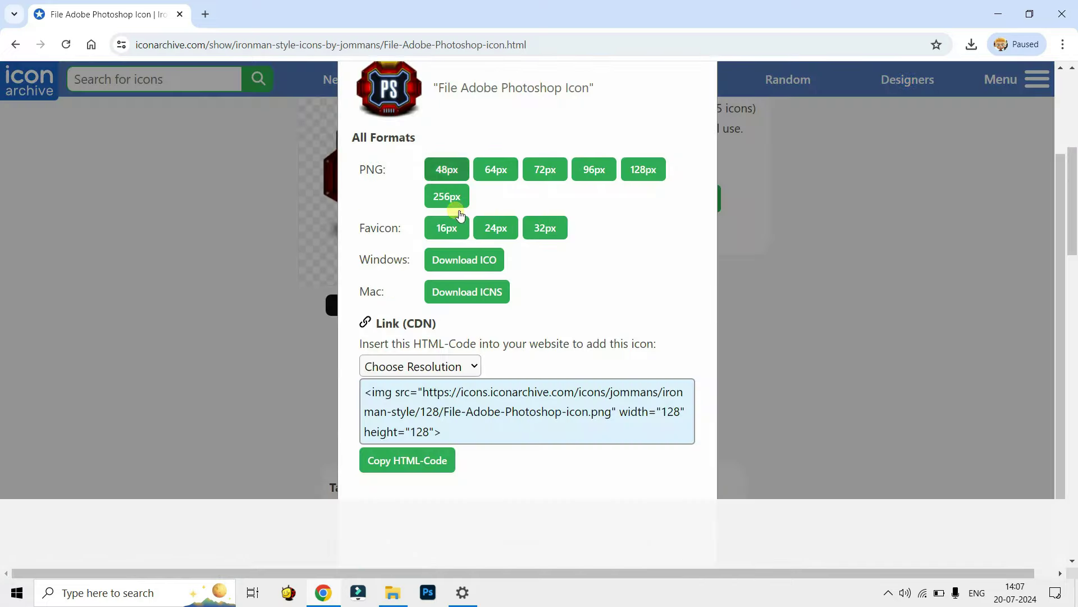
left_click(482, 261)
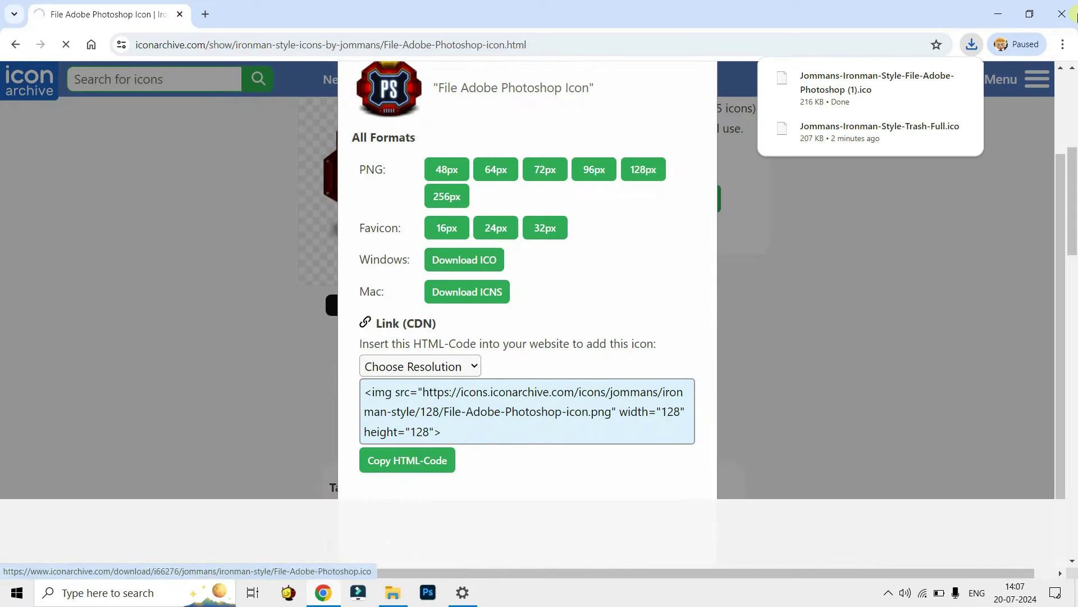
left_click(1005, 13)
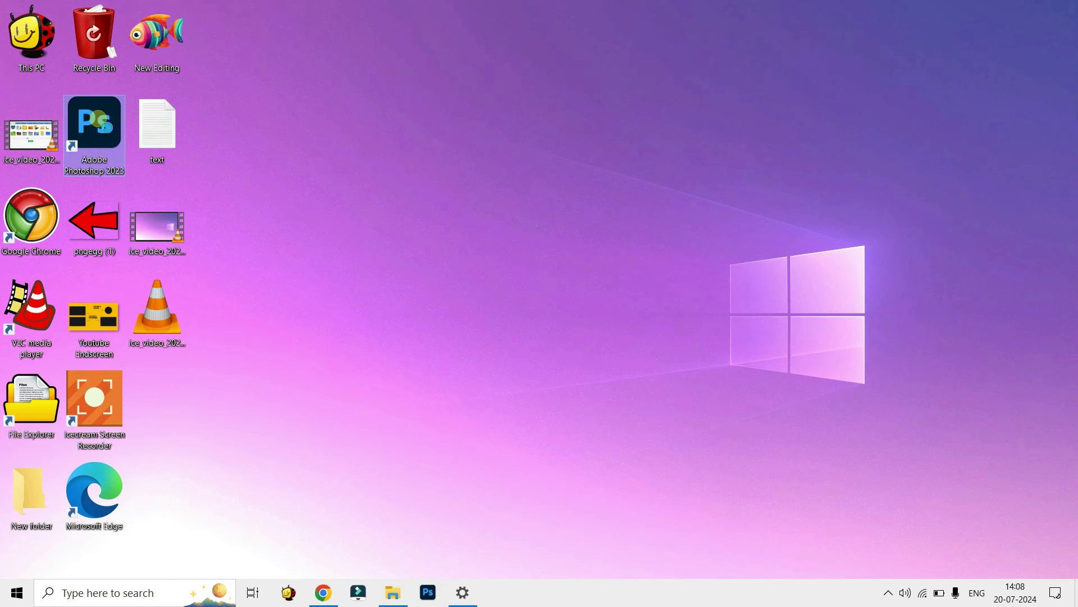
Change the Adobe Photoshop 2023 shortcut's icon to Jommans-Ironman-Style-File-Adobe-Photoshop (1) from Downloads and apply it
right_click(98, 119)
left_click(146, 392)
left_click(235, 165)
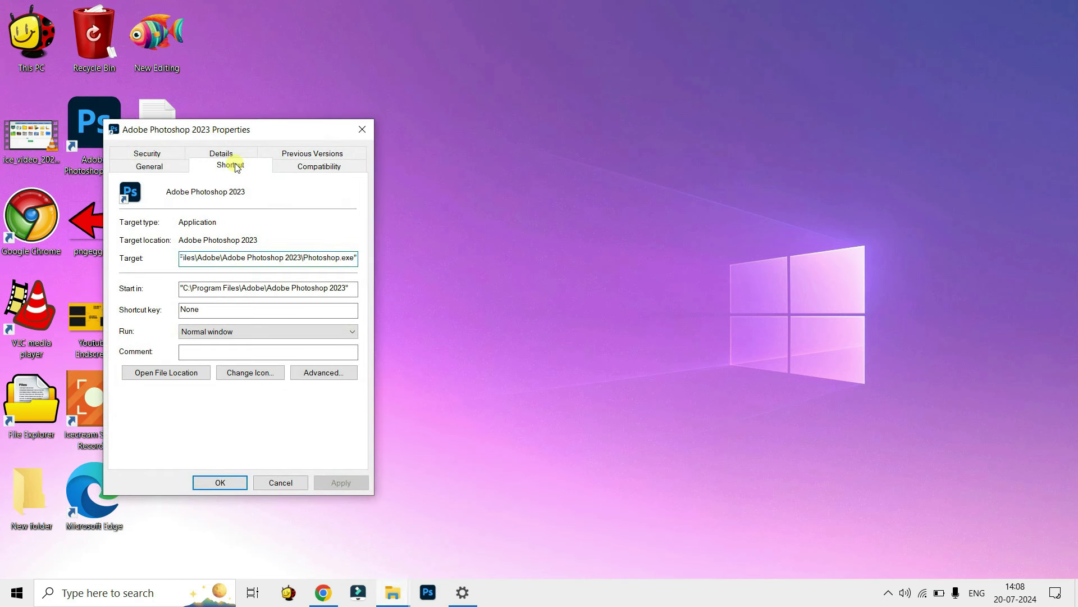
left_click(249, 373)
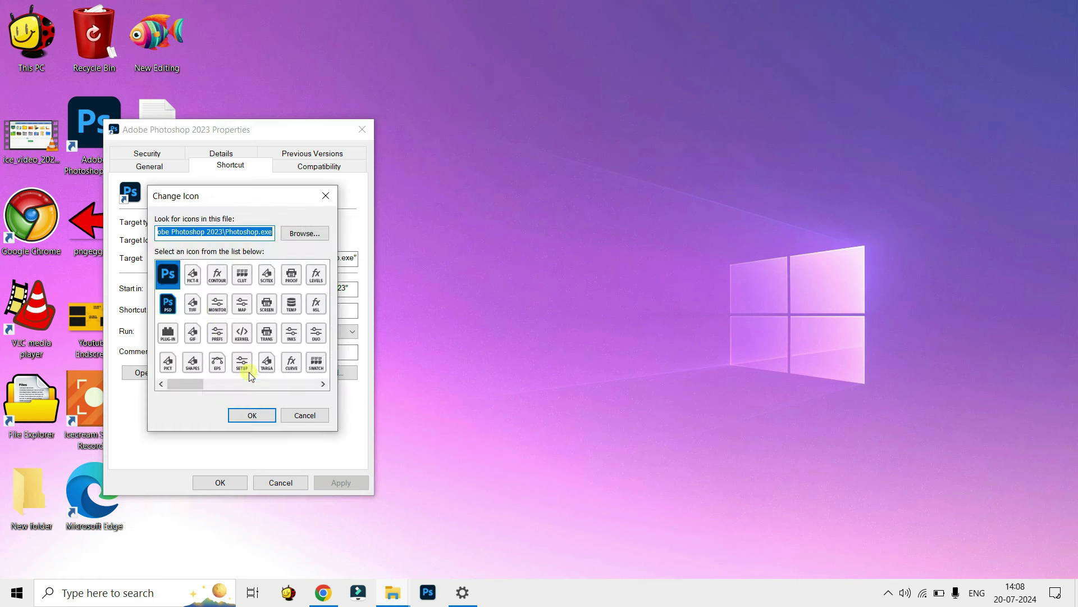
scroll(275, 310, "down", 5)
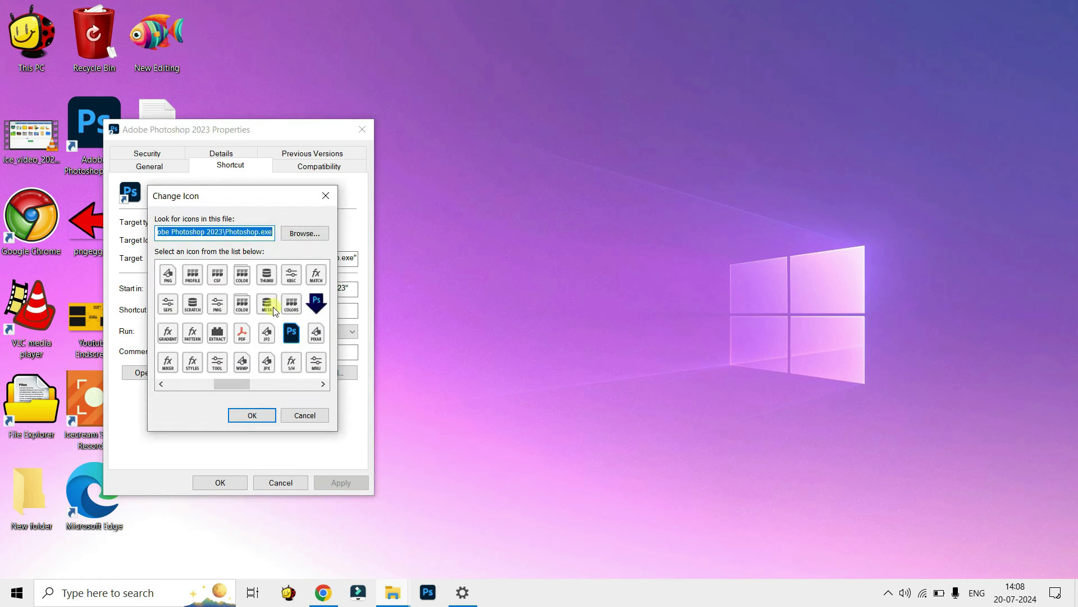
scroll(275, 311, "down", 4)
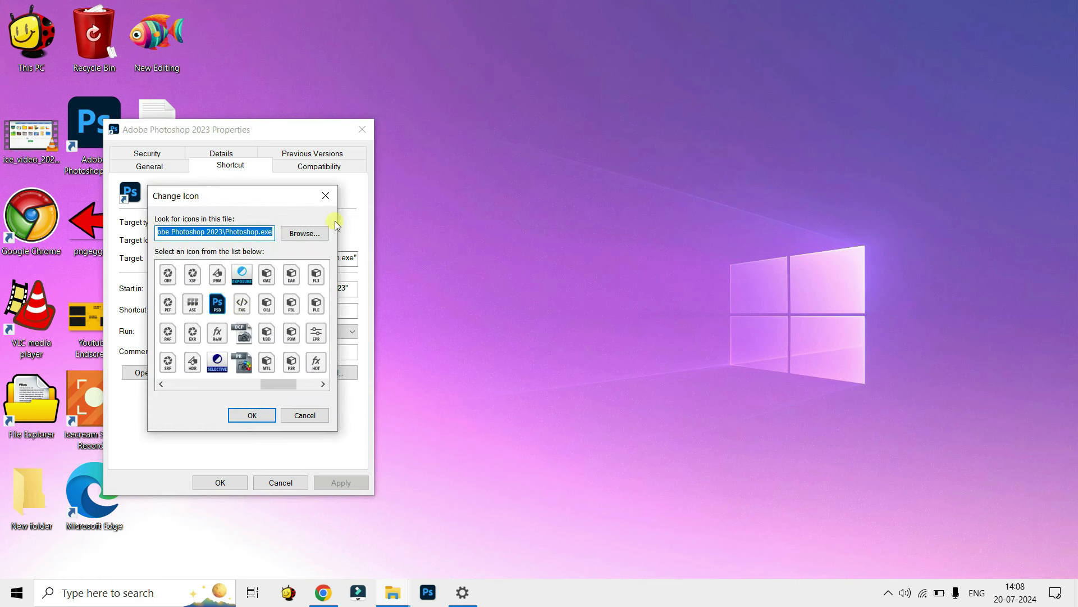
left_click(305, 233)
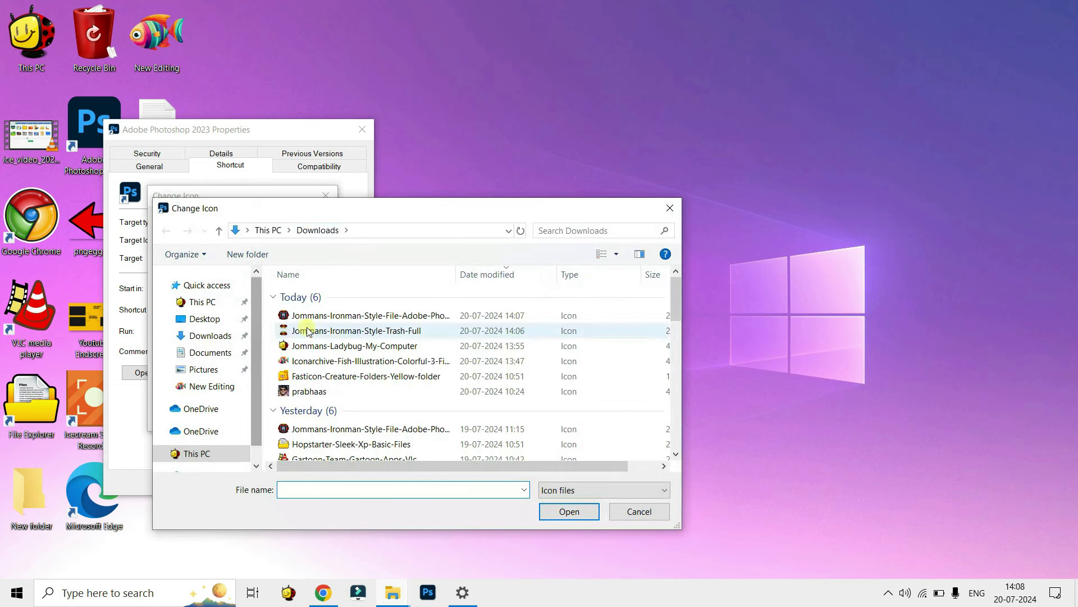
left_click(311, 316)
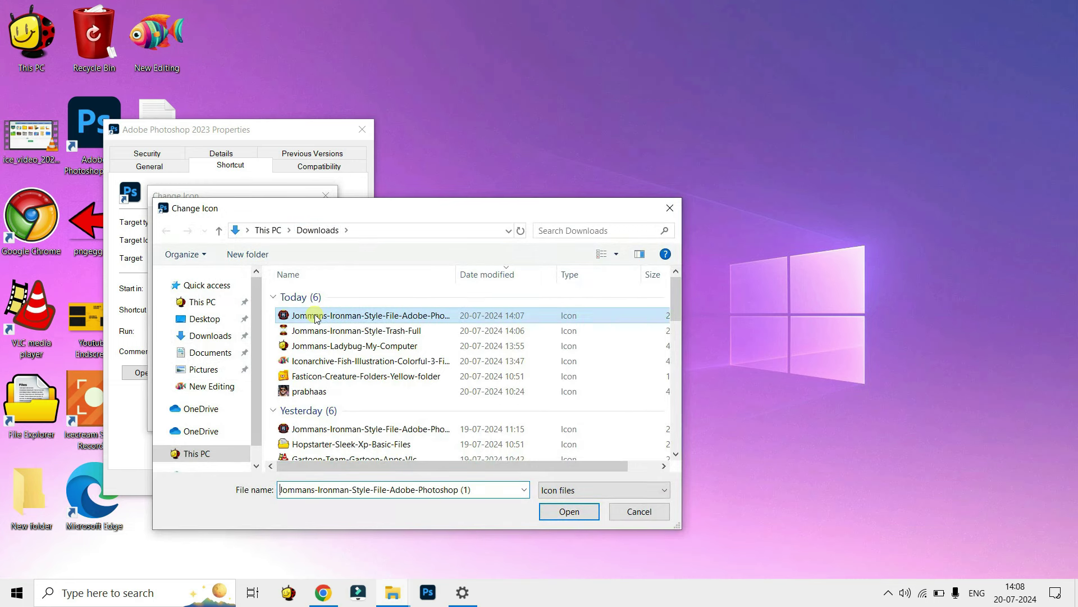
left_click(578, 513)
left_click(269, 416)
left_click(340, 483)
left_click(208, 482)
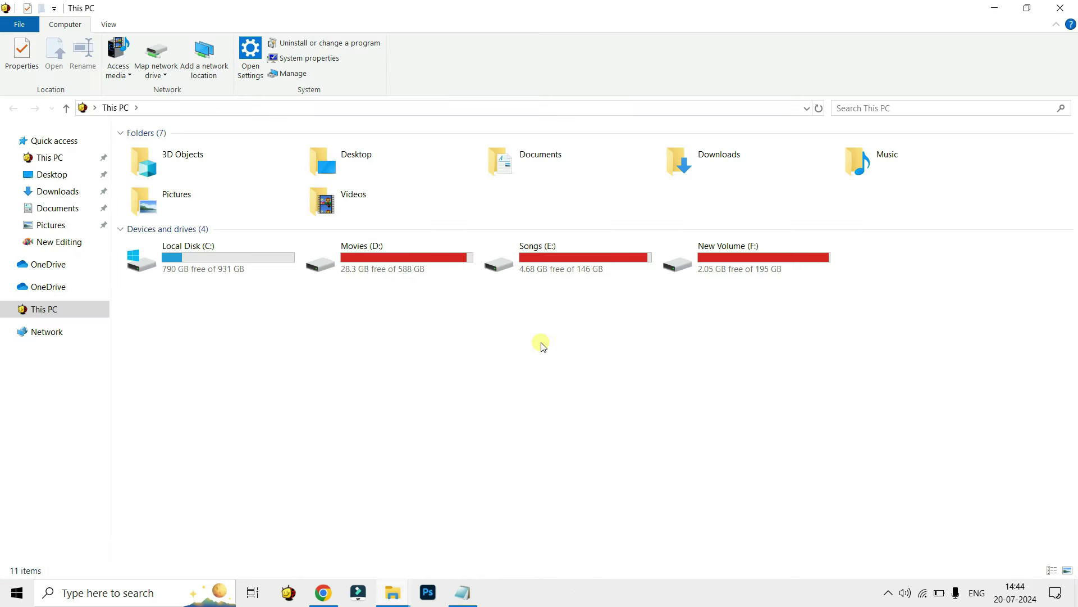
Switch to Chrome and search Icon Archive for "drive icons"
left_click(324, 594)
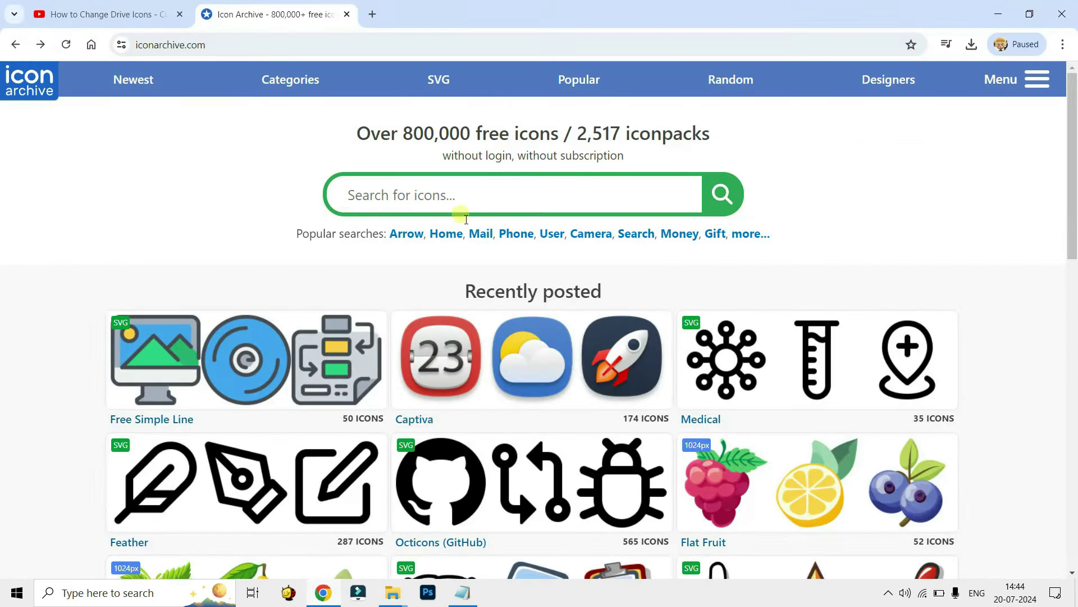
left_click(457, 204)
type("drive icons")
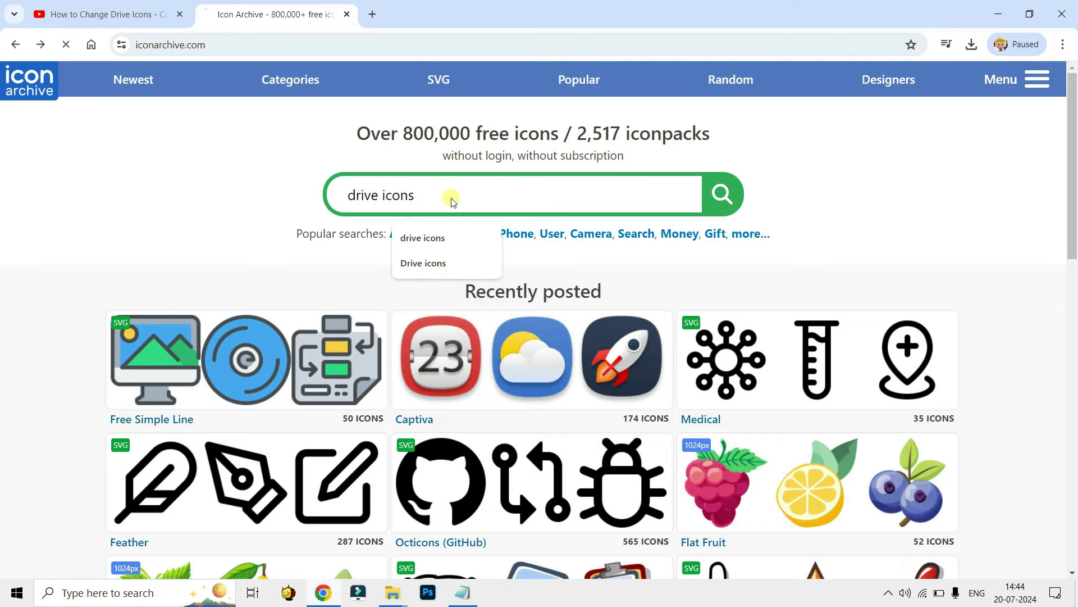
Browse the "drive icons" search results and open the Drive win icon from the Junior Icons pack
scroll(565, 288, "down", 8)
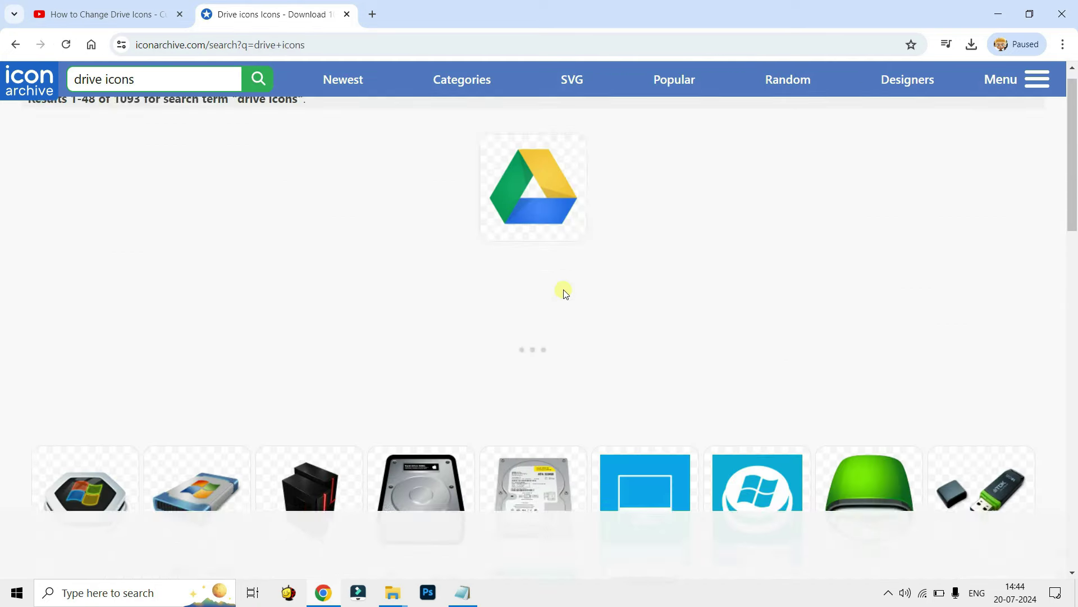
scroll(567, 293, "down", 5)
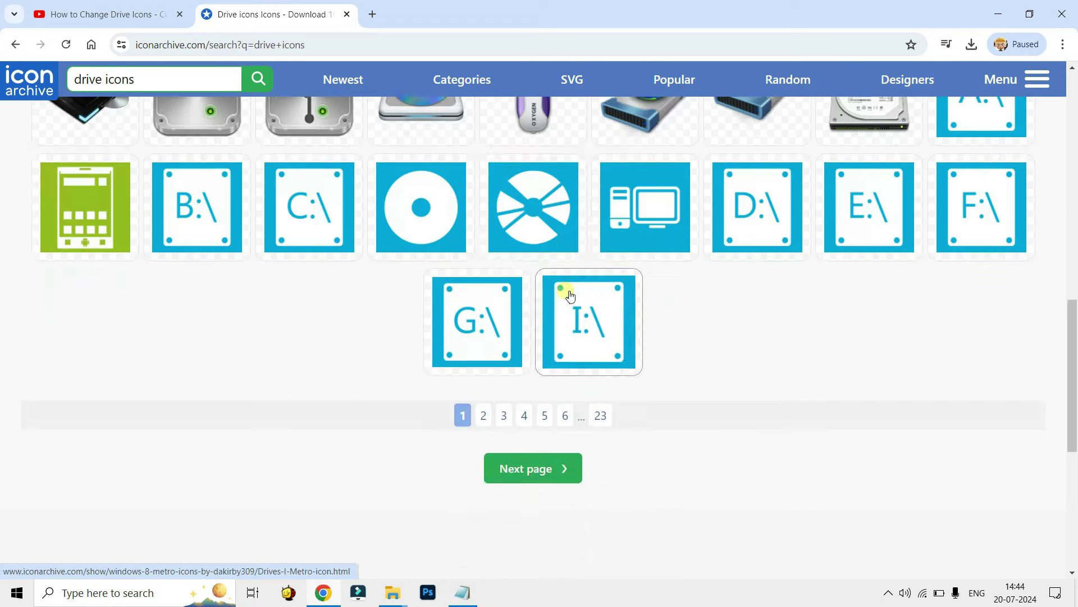
scroll(608, 425, "up", 10)
scroll(909, 376, "down", 5)
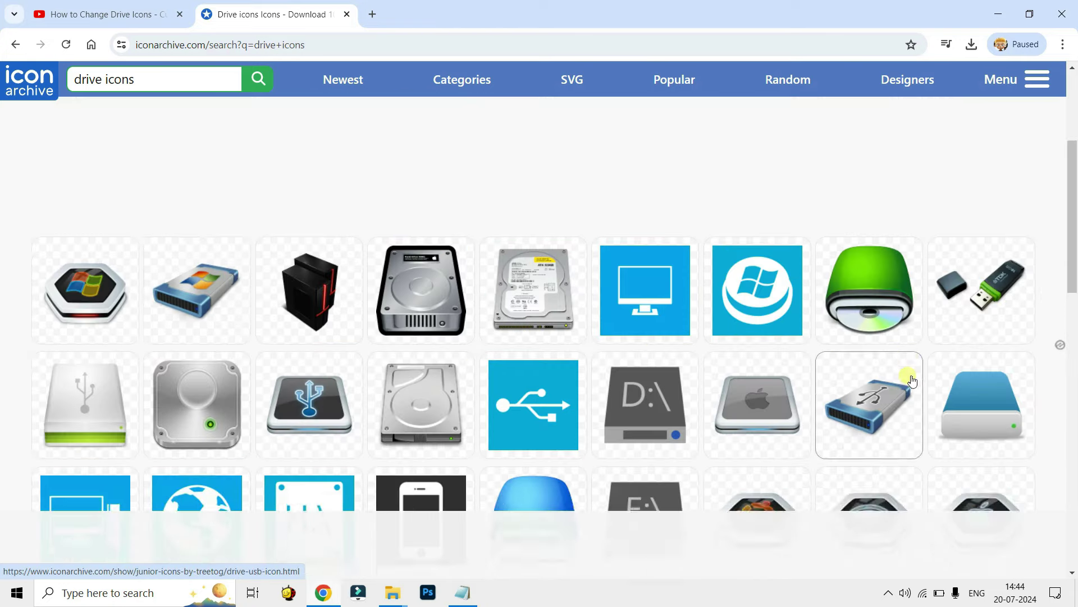
scroll(908, 375, "up", 7)
left_click(210, 369)
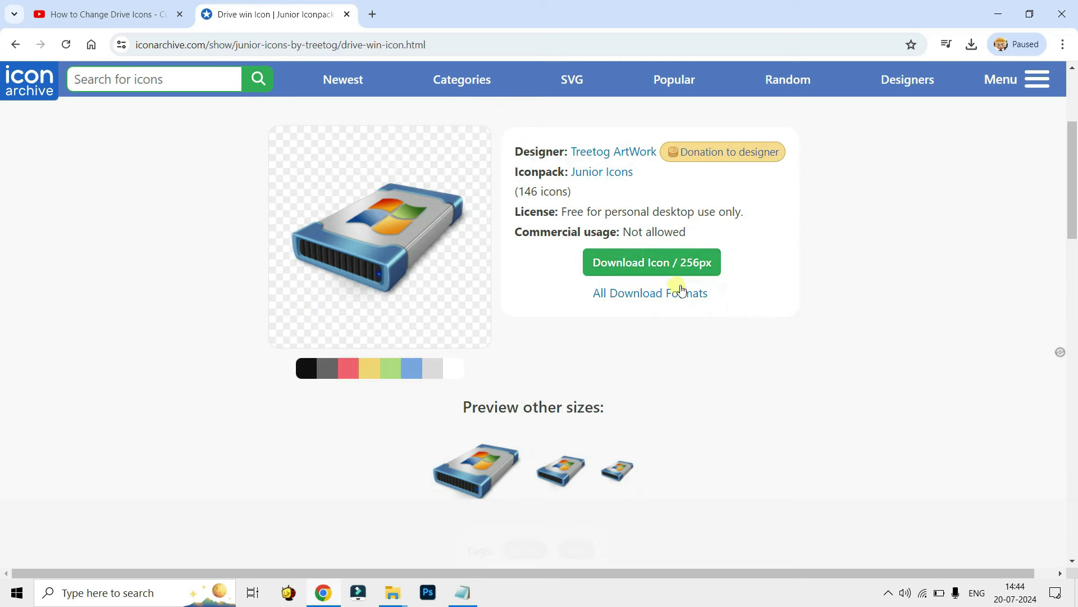
Download the Drive win icon in ICO format from its full list of download formats, and return to the desktop
left_click(676, 296)
scroll(682, 285, "down", 2)
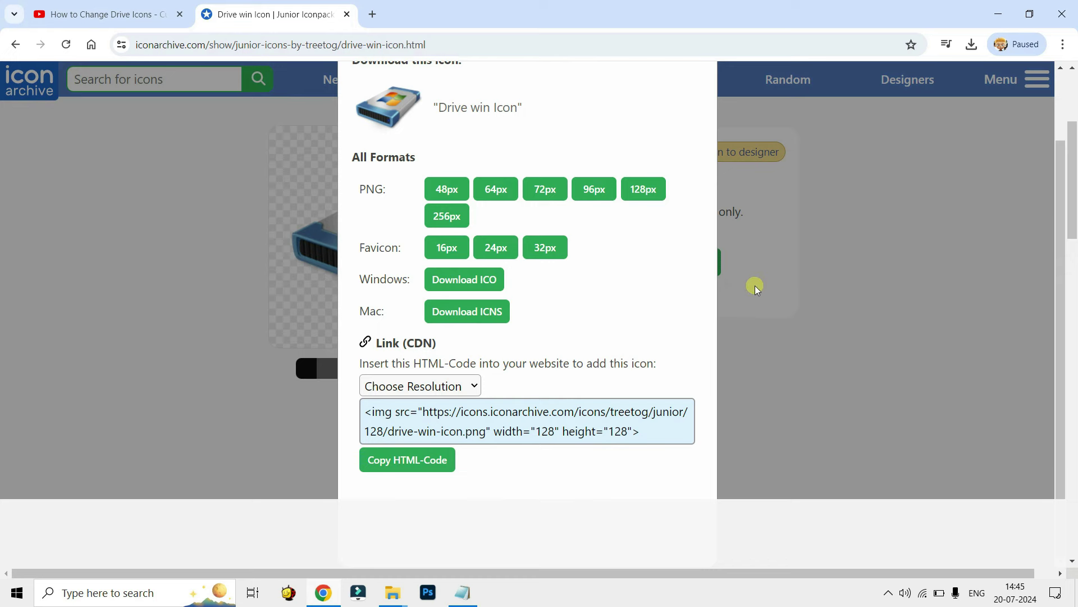
left_click(998, 13)
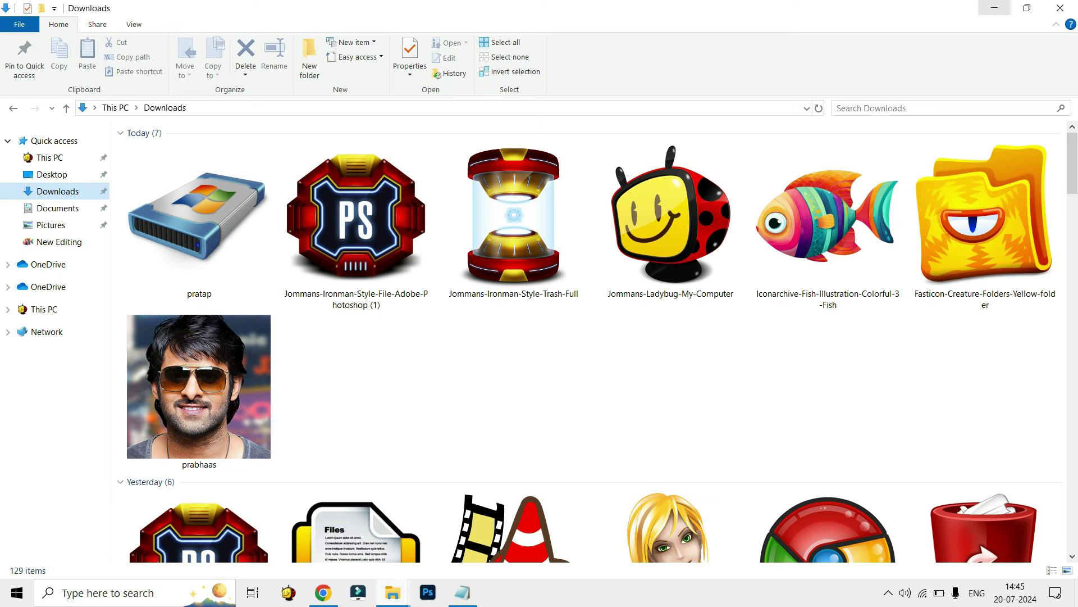
left_click(993, 7)
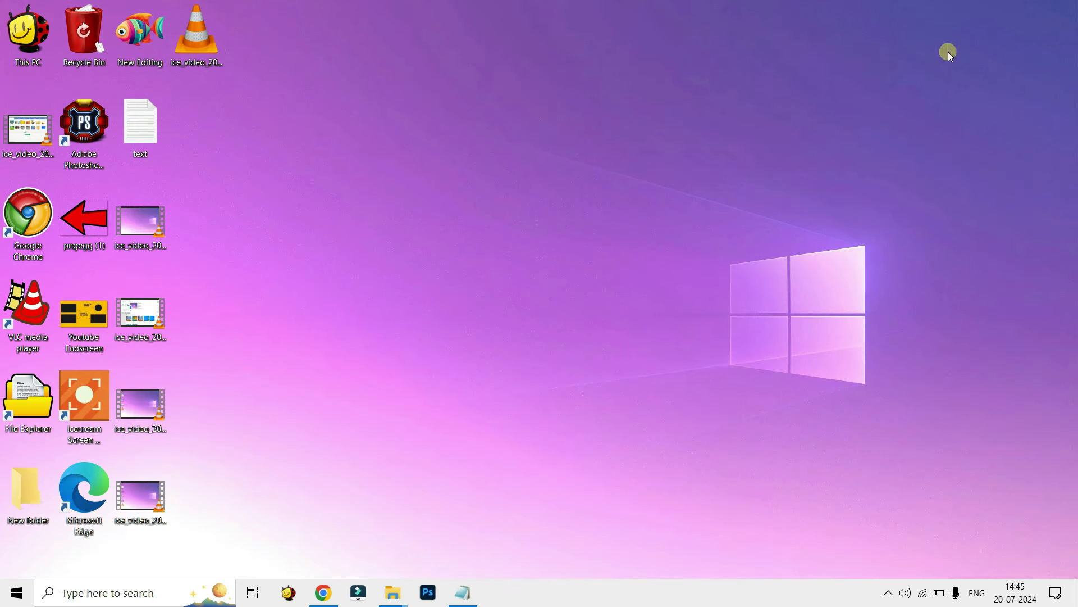
Search Windows for "re" and open Registry Editor
left_click(137, 599)
type("re")
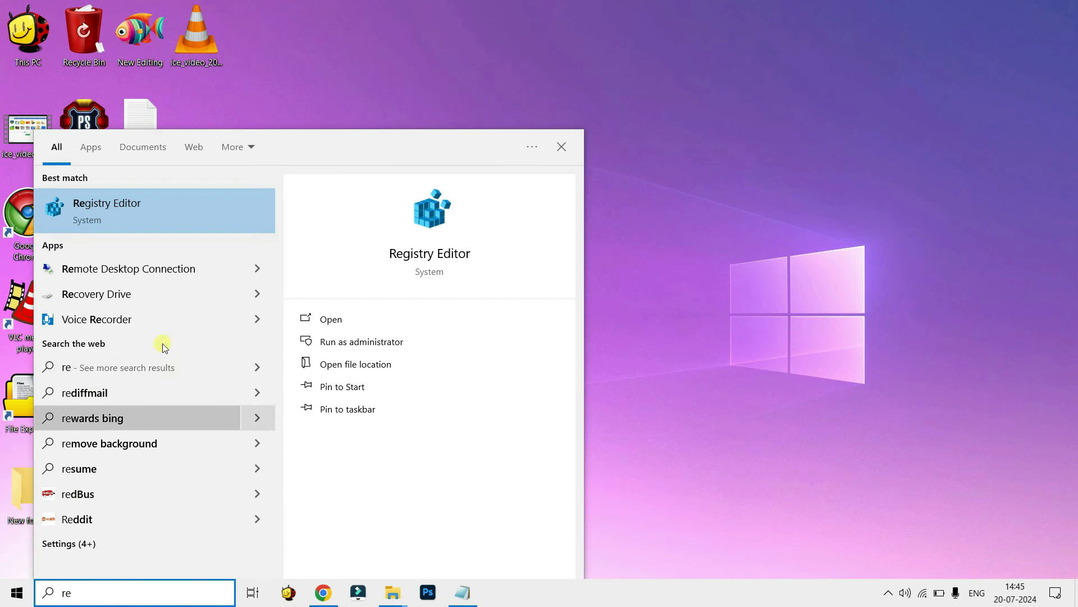
left_click(133, 208)
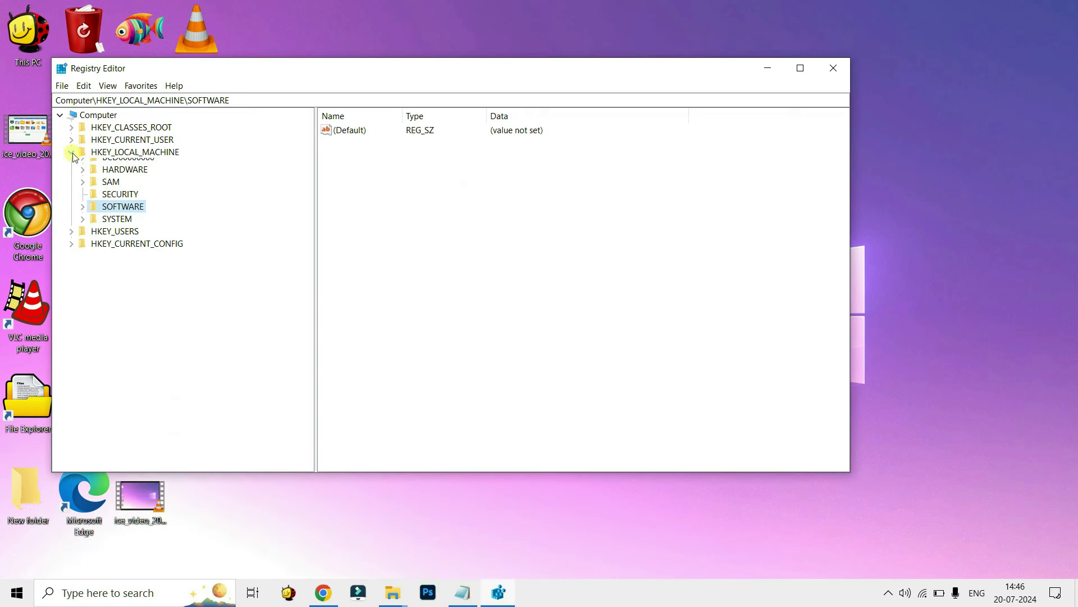
Expand HKEY_LOCAL_MACHINE, its SOFTWARE key and the Microsoft key in the registry tree
left_click(72, 152)
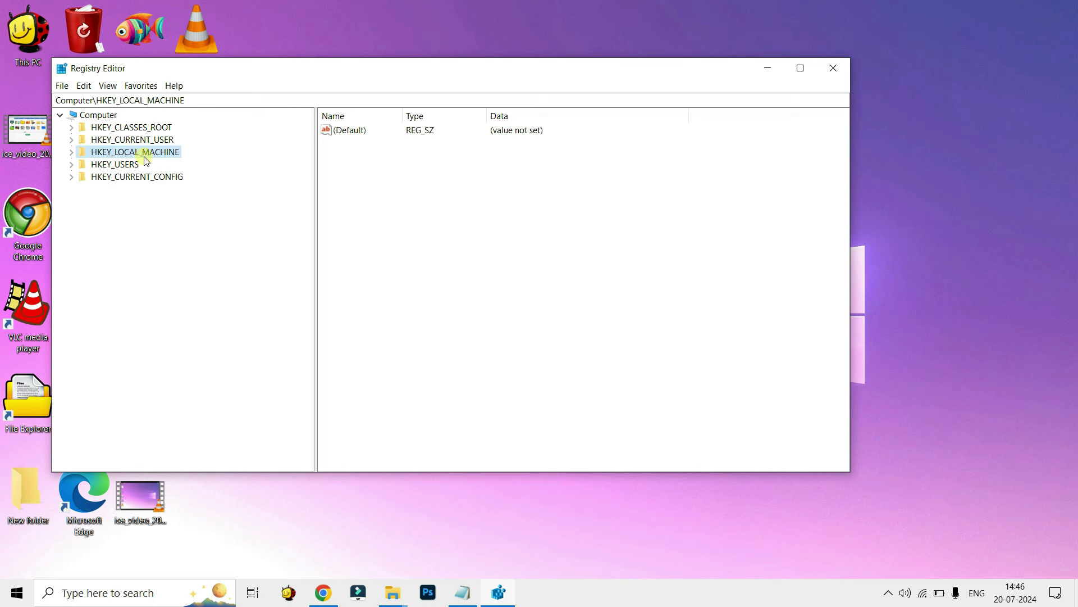
left_click(71, 153)
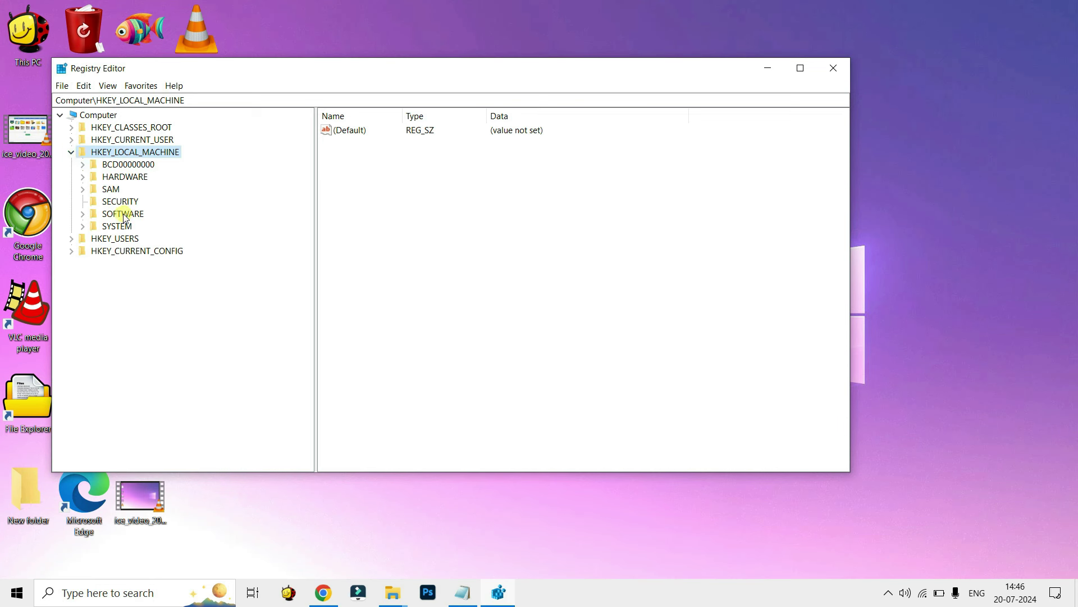
left_click(83, 214)
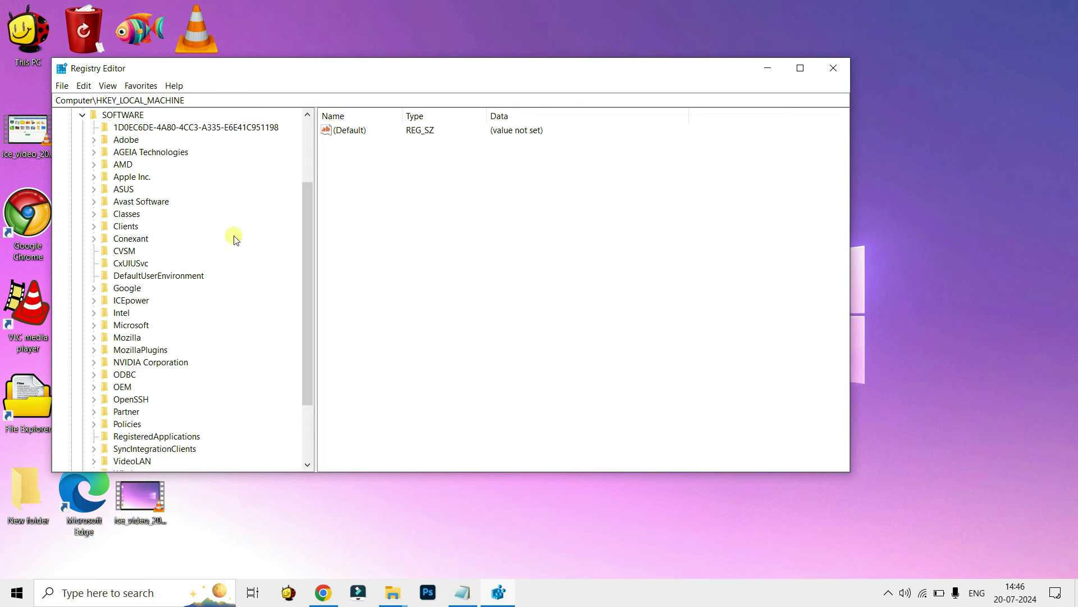
left_click(127, 326)
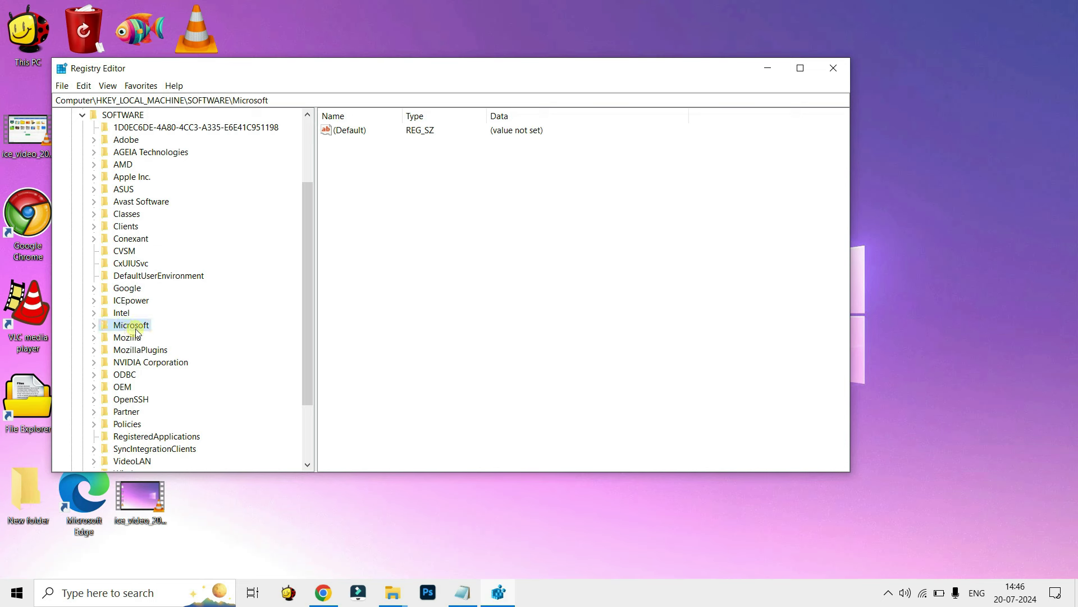
left_click(95, 326)
Expand the Windows key under Microsoft and its CurrentVersion subkey
scroll(187, 228, "down", 20)
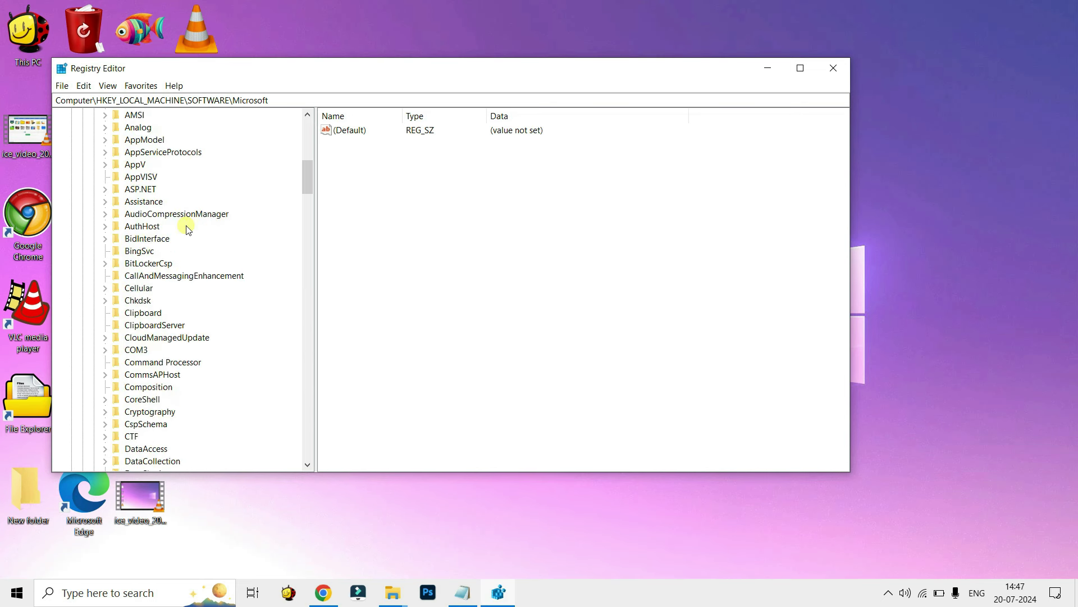
scroll(187, 227, "down", 20)
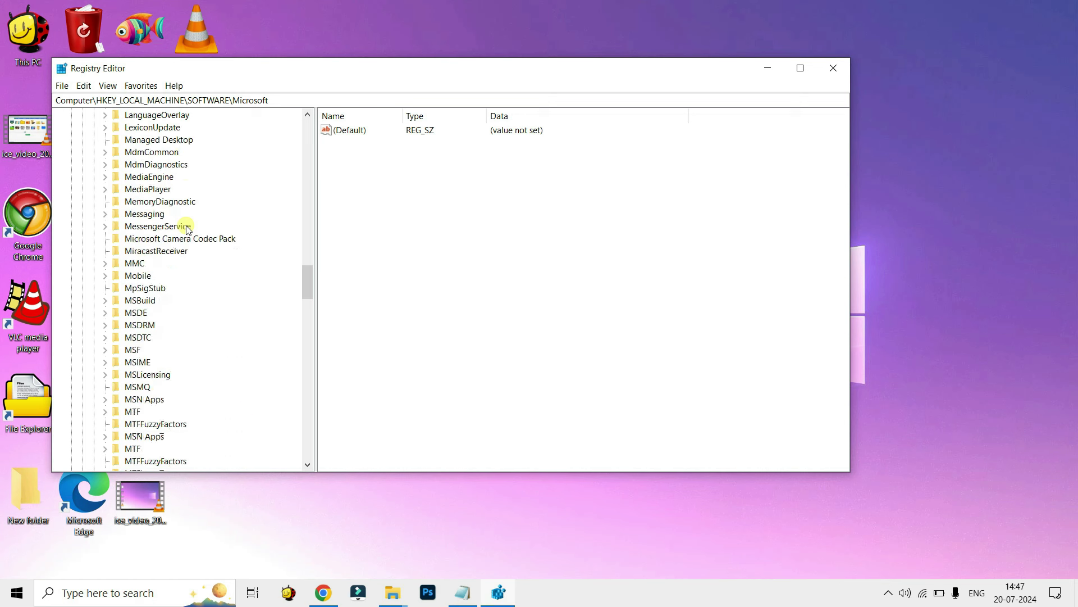
scroll(187, 227, "down", 6)
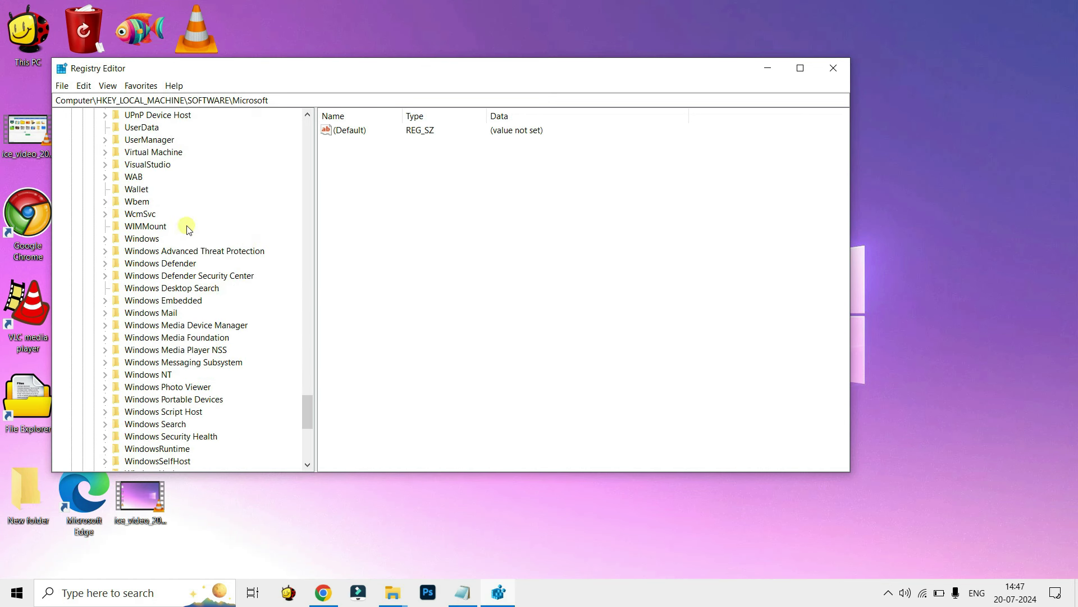
left_click(106, 240)
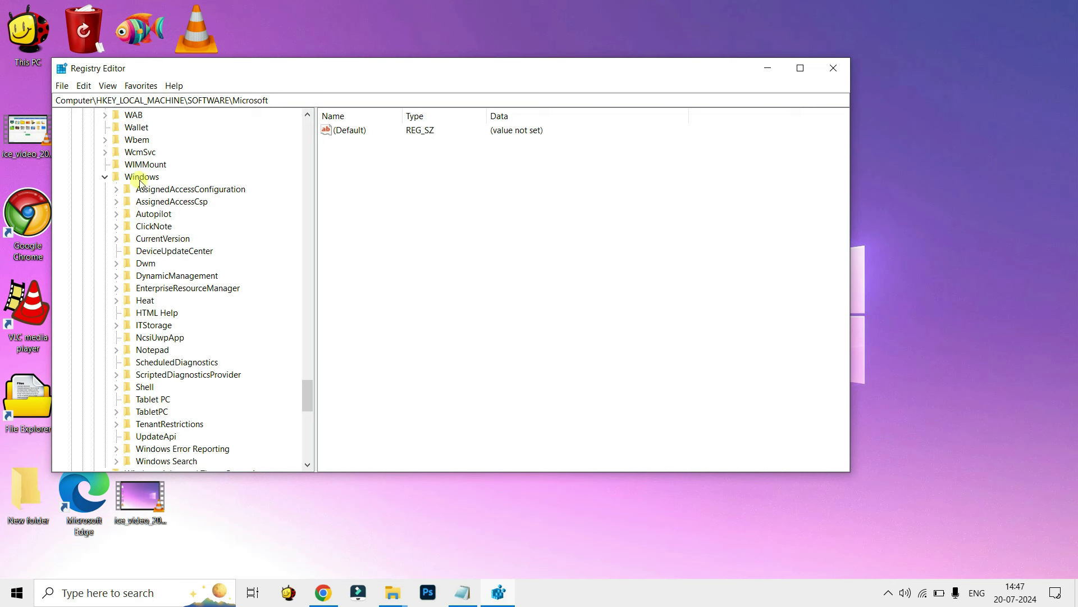
left_click(117, 239)
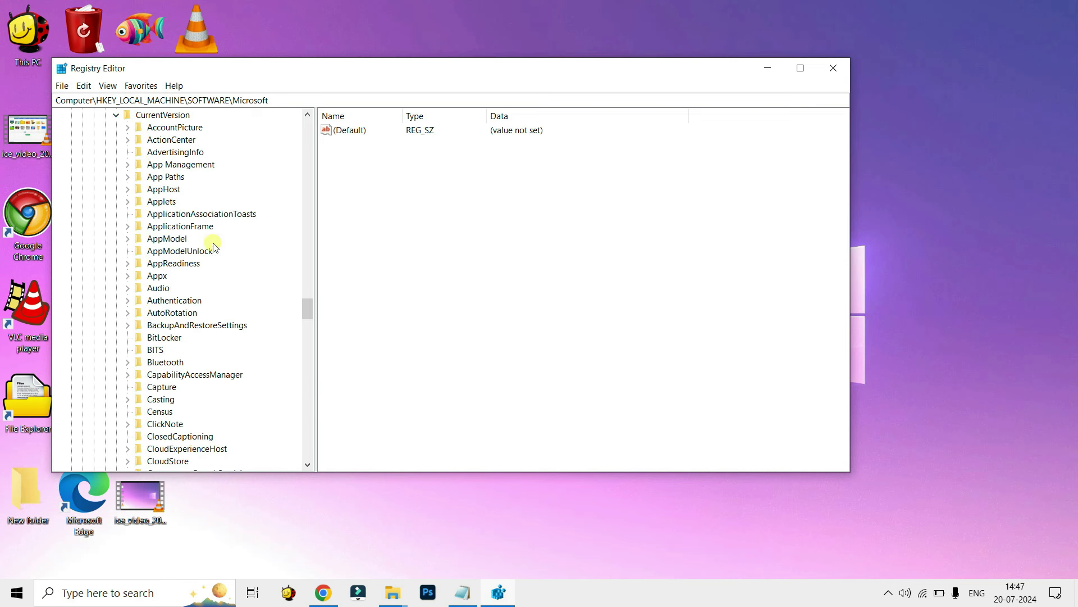
Select the DriveIcons key under CurrentVersion\Explorer and highlight its full registry path
scroll(194, 238, "down", 5)
scroll(193, 238, "down", 4)
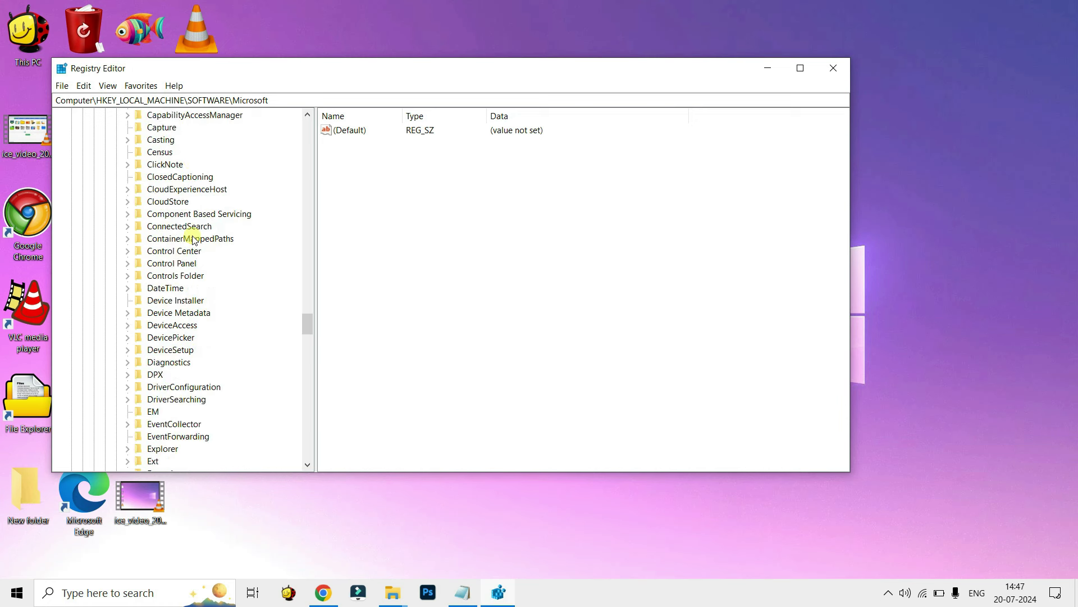
double_click(162, 380)
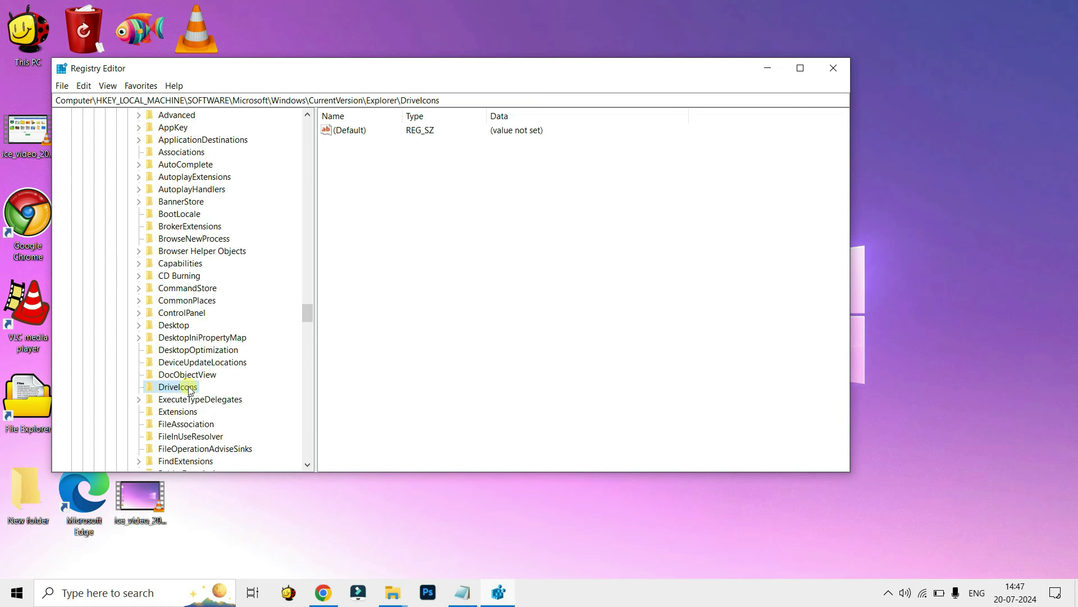
scroll(214, 176, "up", 3)
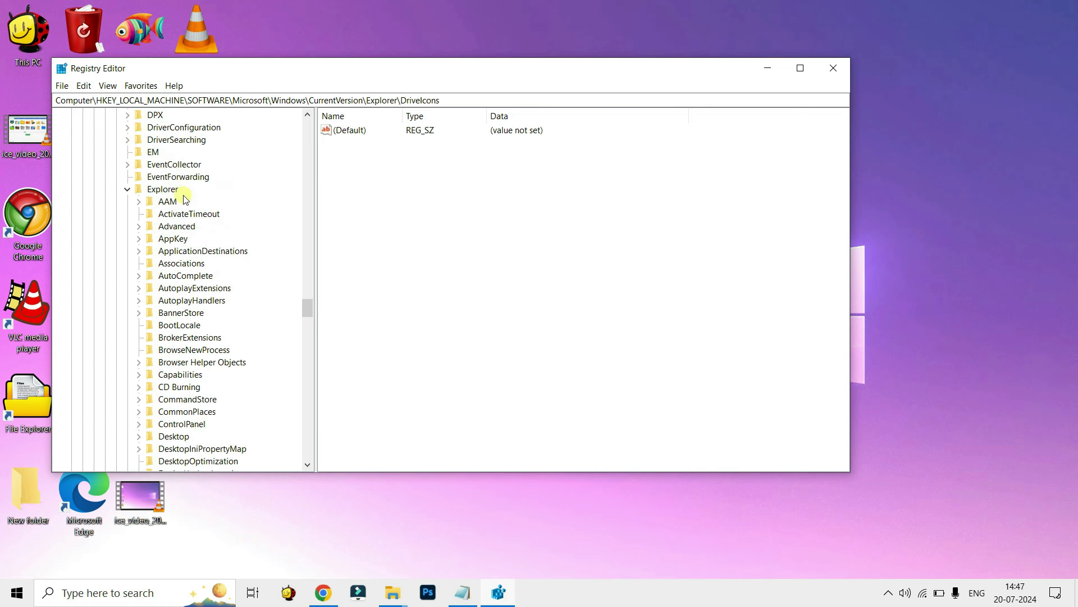
scroll(189, 204, "down", 2)
left_click(56, 104)
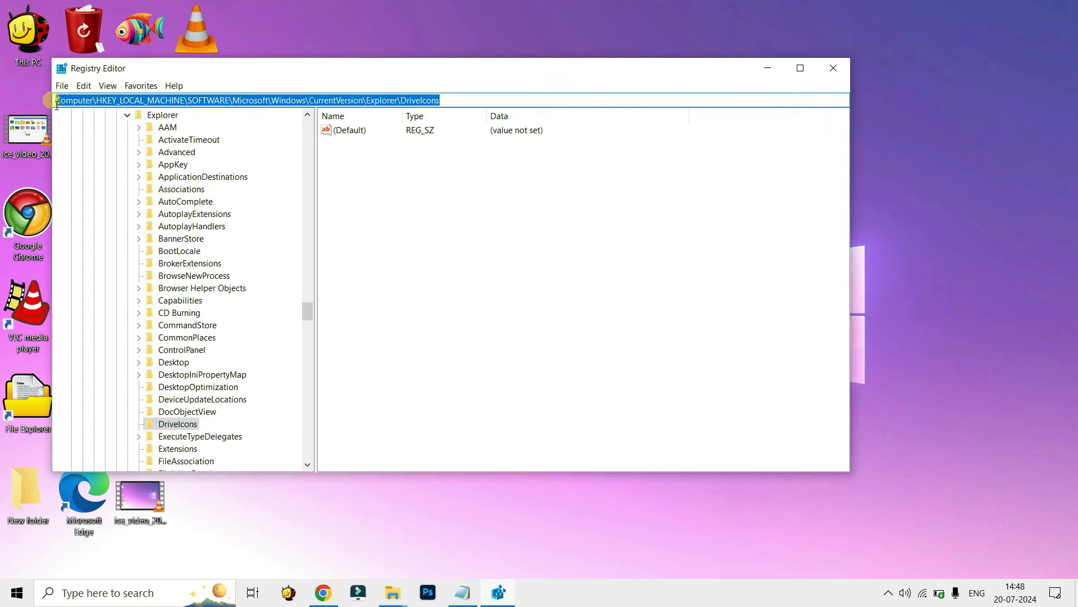
left_click_drag(503, 100, 54, 99)
Bring up the available actions for the DriveIcons key
right_click(192, 425)
key("Escape")
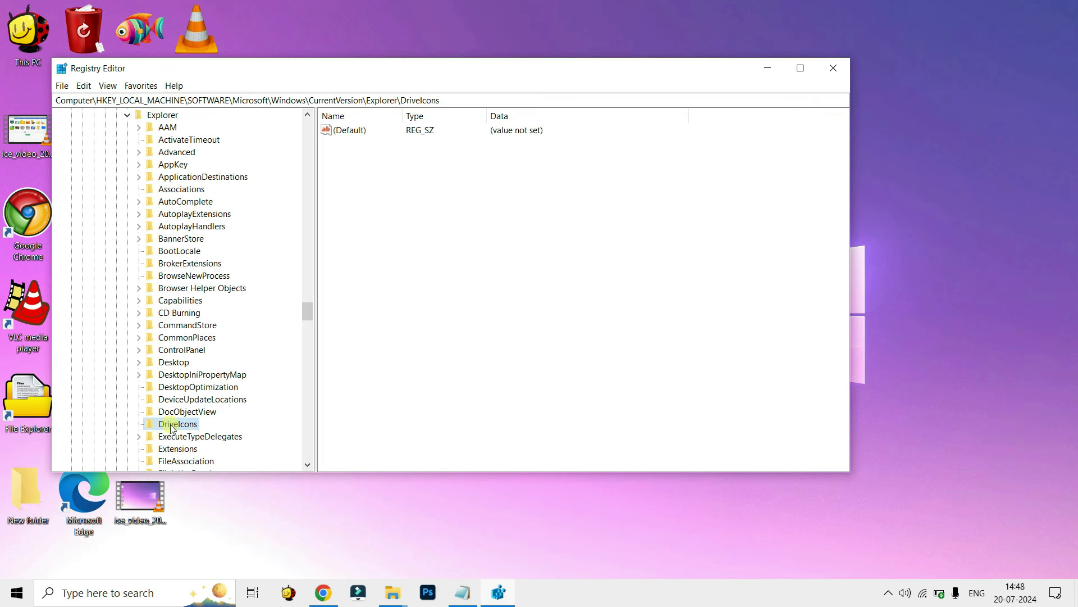
right_click(172, 427)
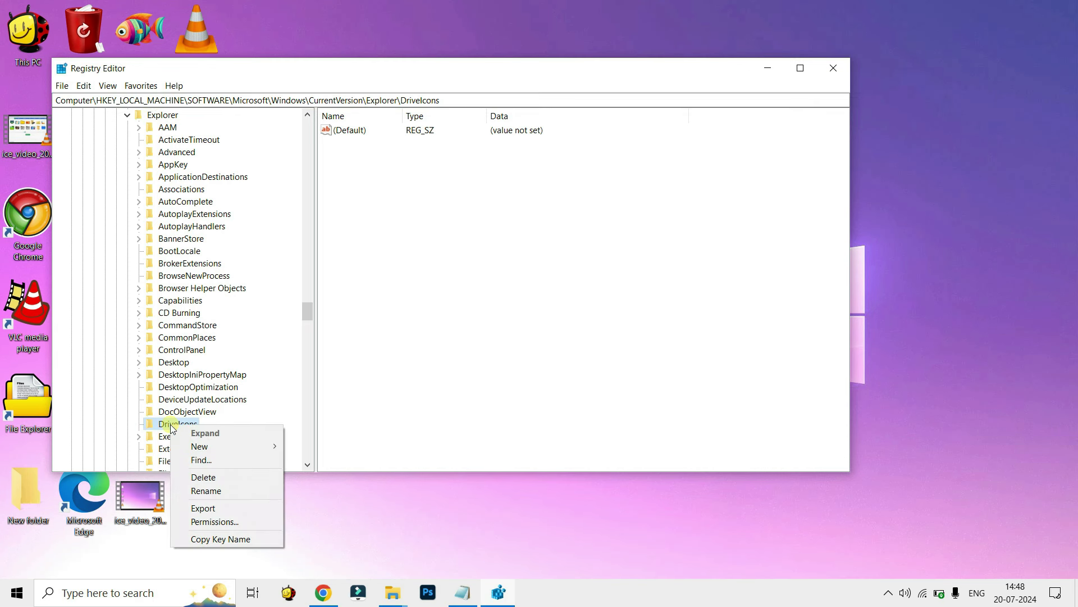
Create a registry key named D under the DriveIcons key
mouse_move(207, 450)
left_click(308, 446)
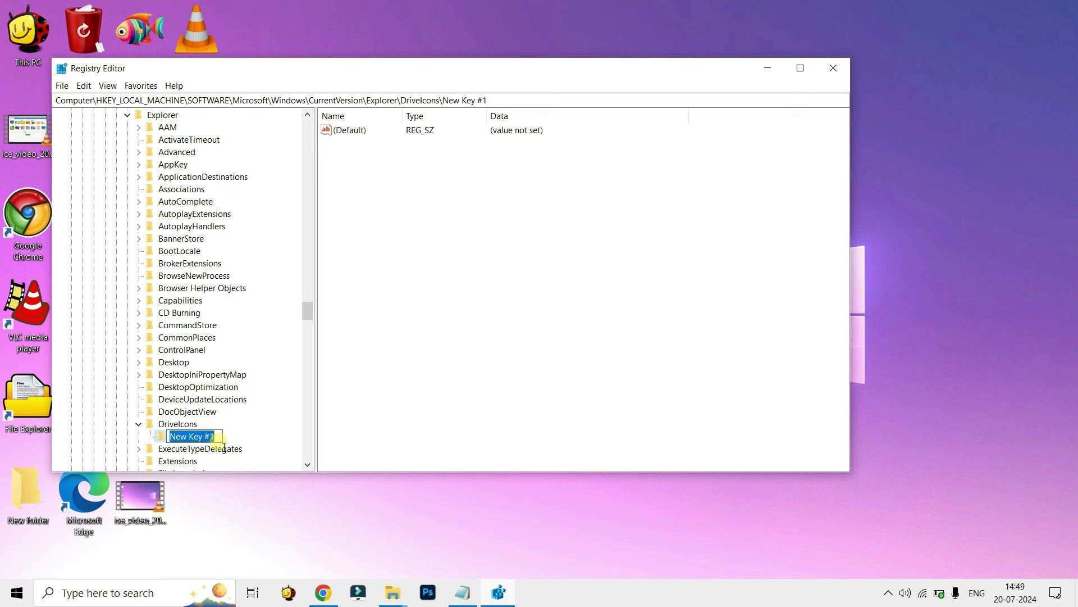
type("D")
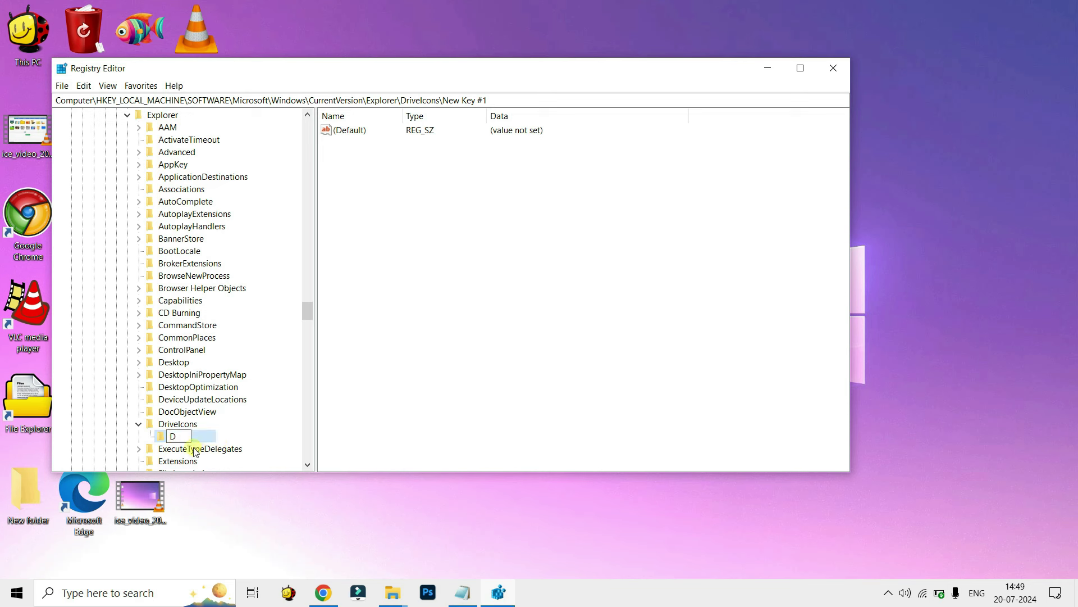
key("Return")
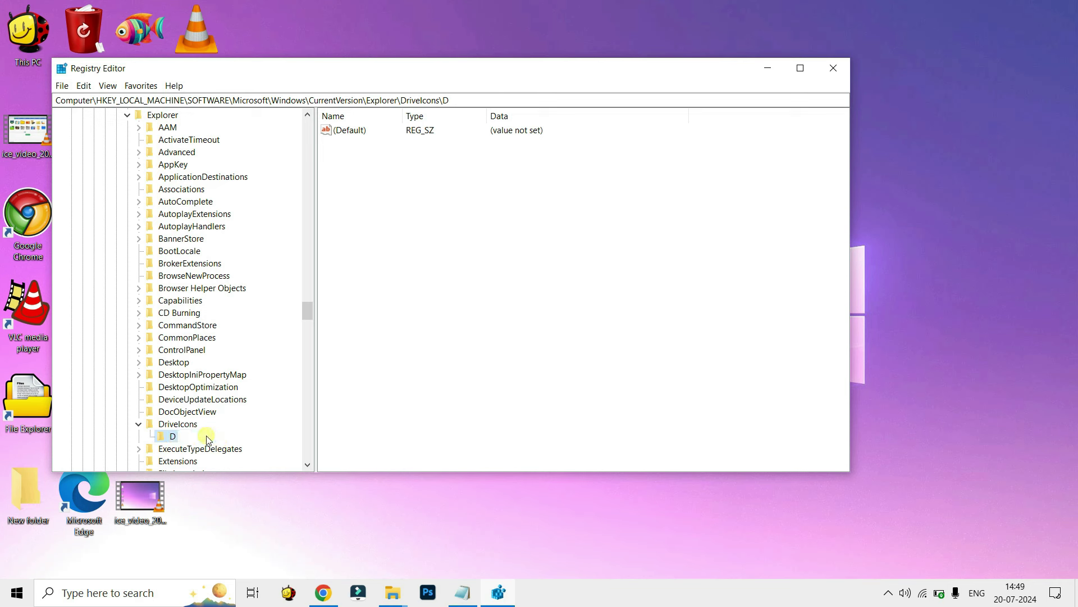
Create a subkey named Defaulticon under the D key and select it
right_click(169, 438)
mouse_move(203, 463)
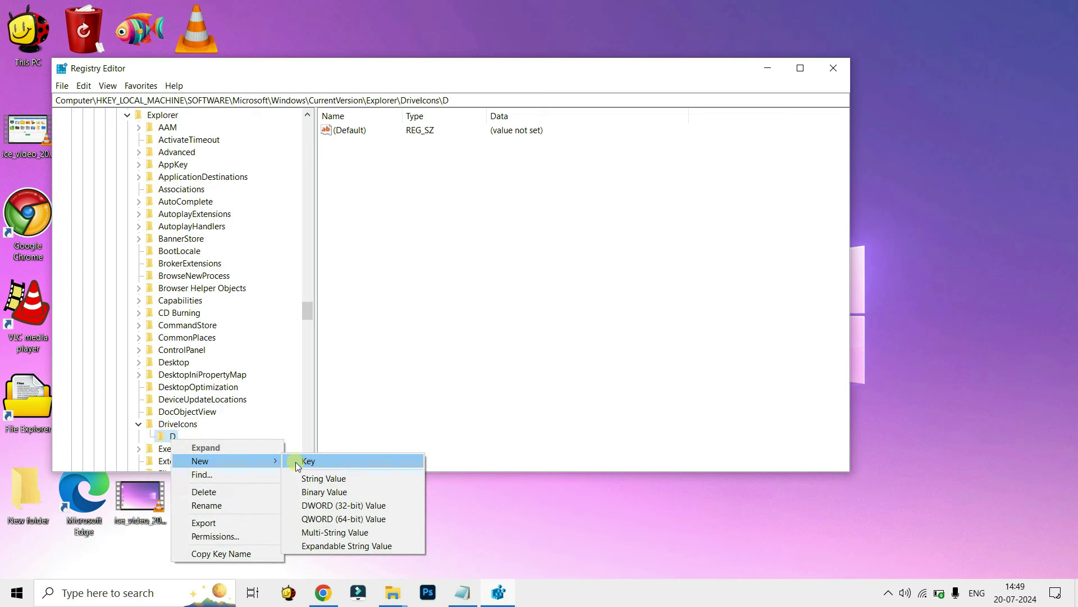
left_click(298, 462)
type("DefaultIcon")
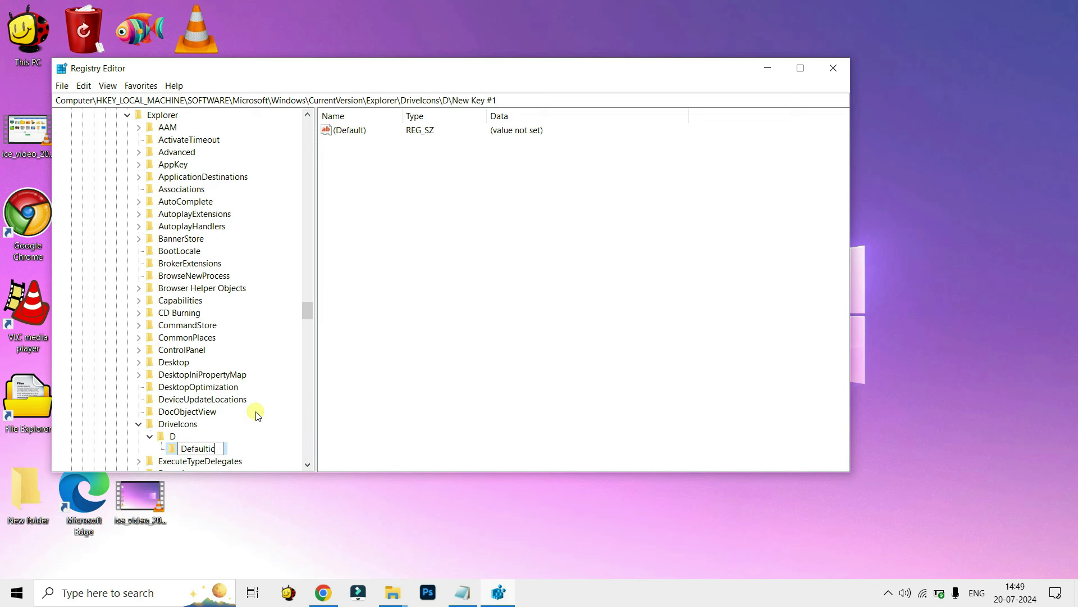
left_click(176, 451)
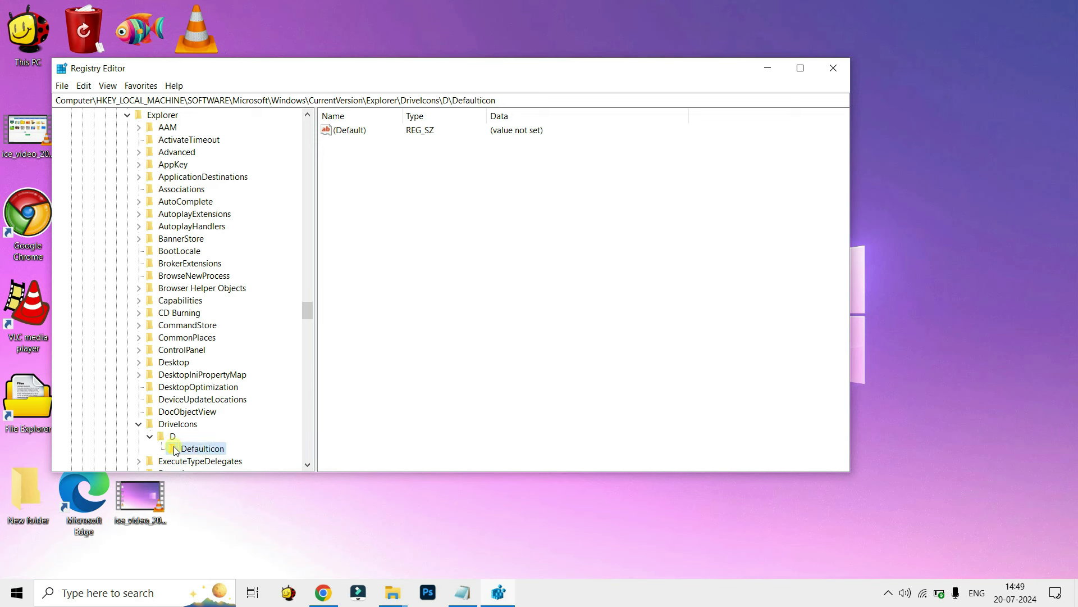
right_click(348, 131)
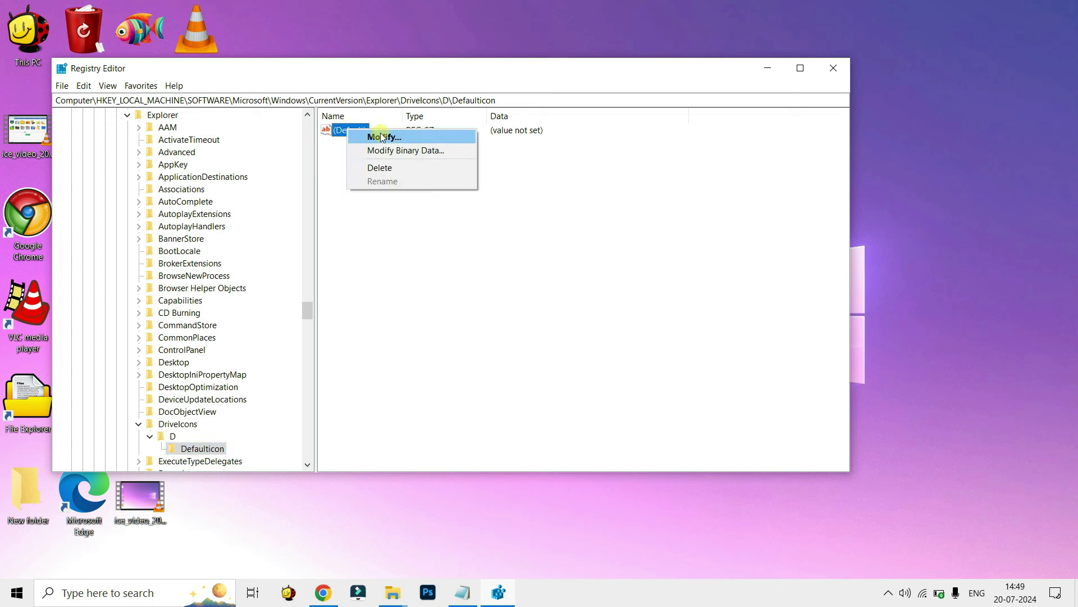
left_click(378, 137)
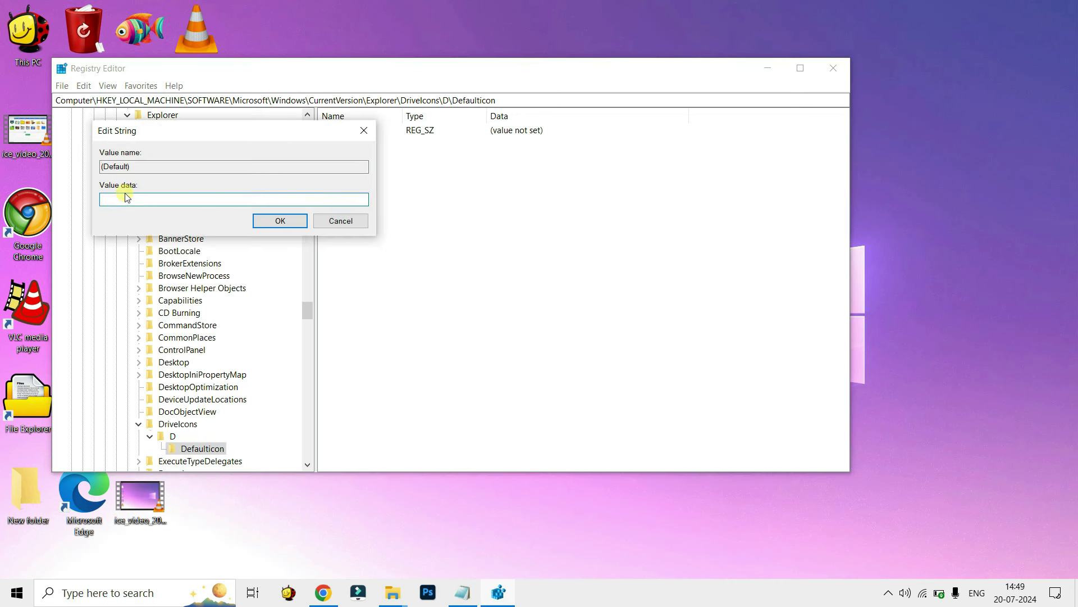
left_click(340, 220)
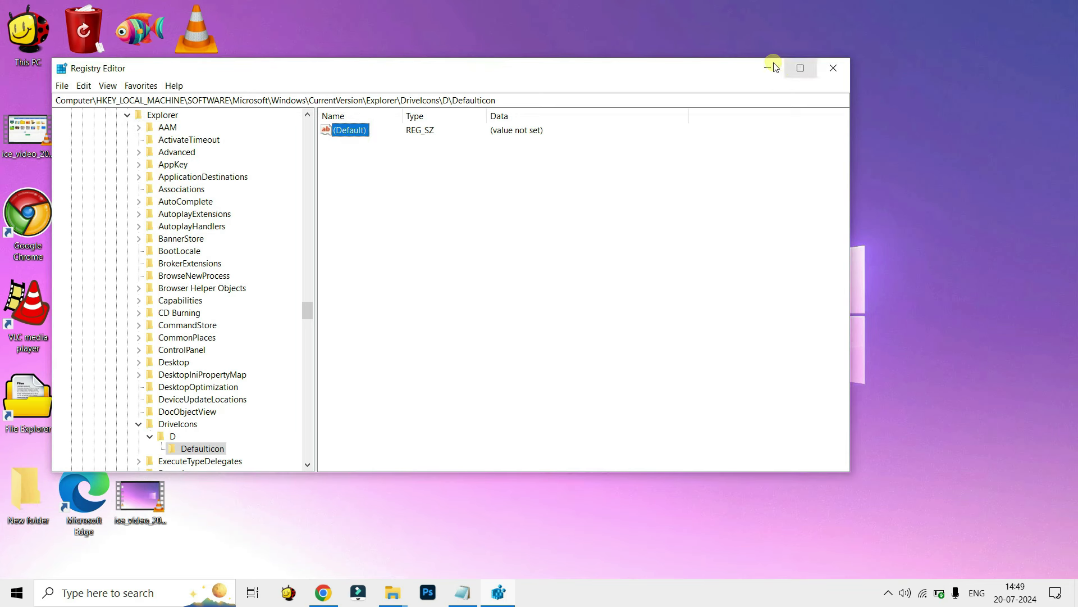
Switch to the Downloads folder in File Explorer and copy the file path of the blue hard-drive icon under Today
left_click(768, 68)
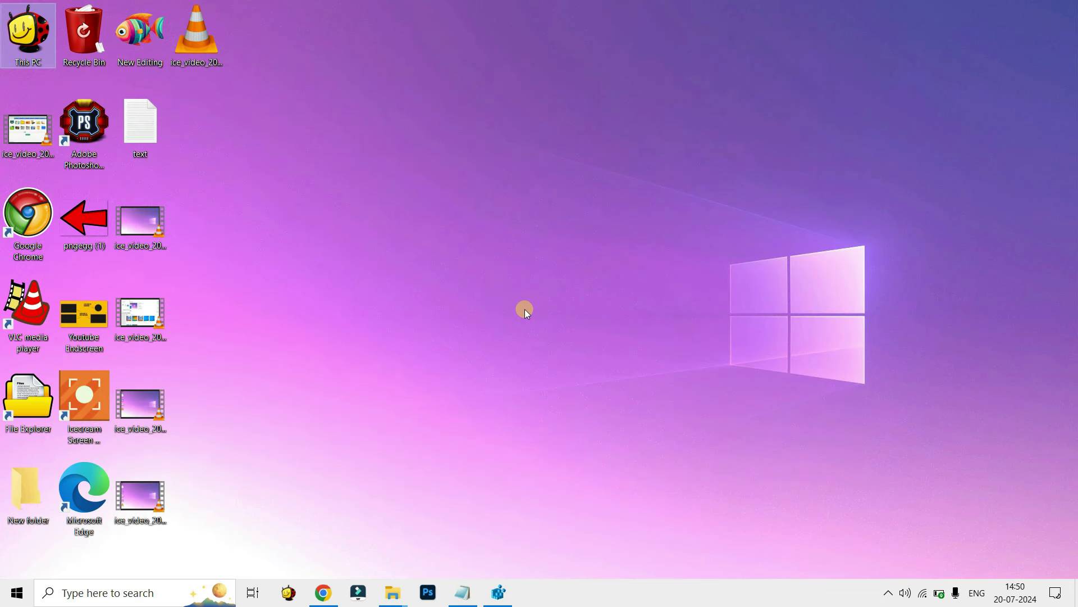
double_click(45, 55)
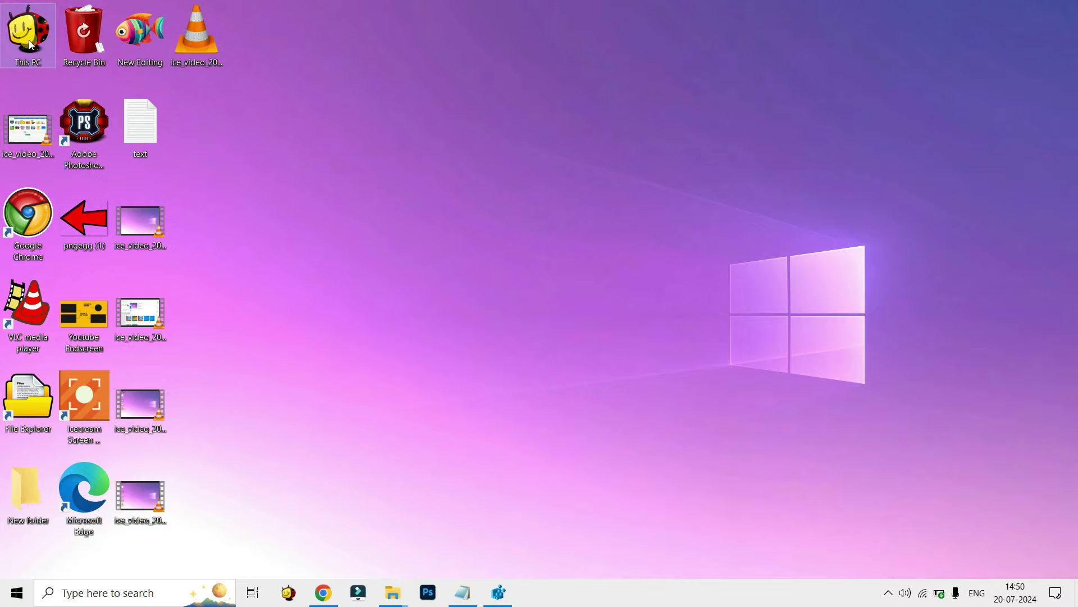
left_click(56, 191)
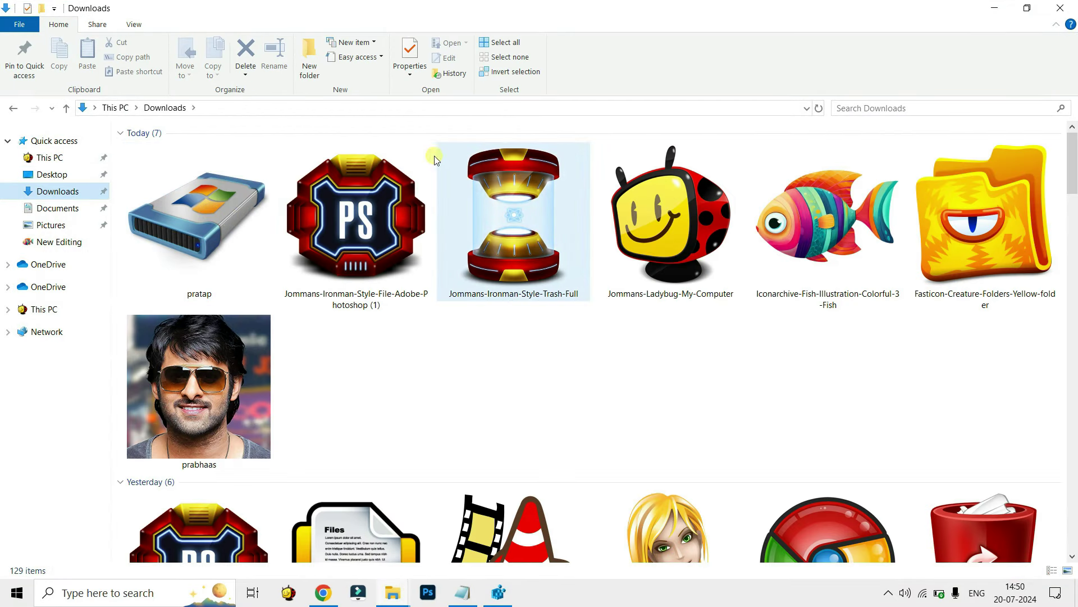
left_click(206, 230)
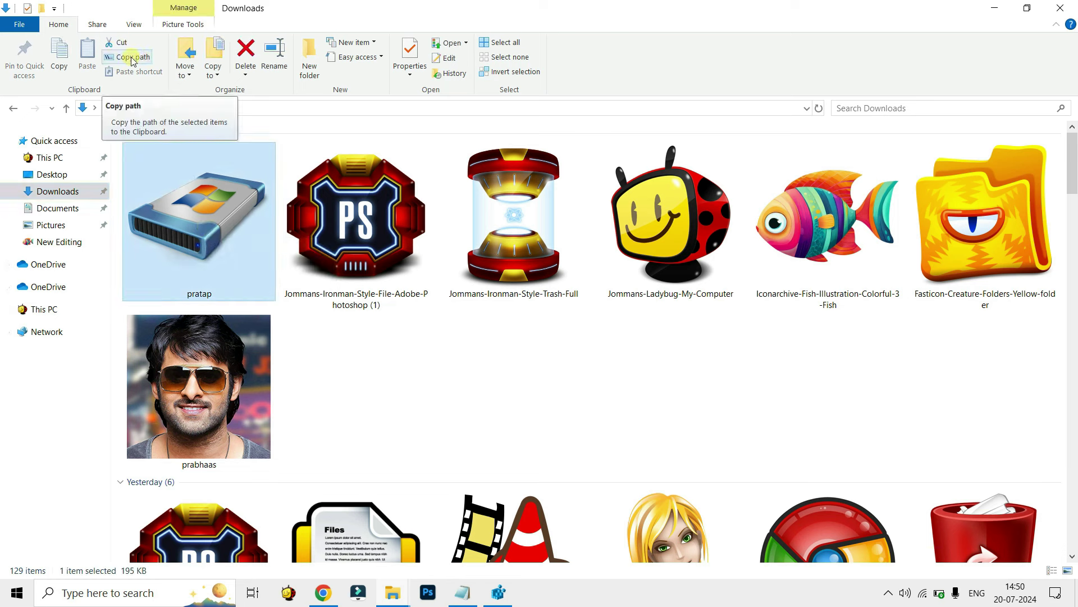
left_click(133, 59)
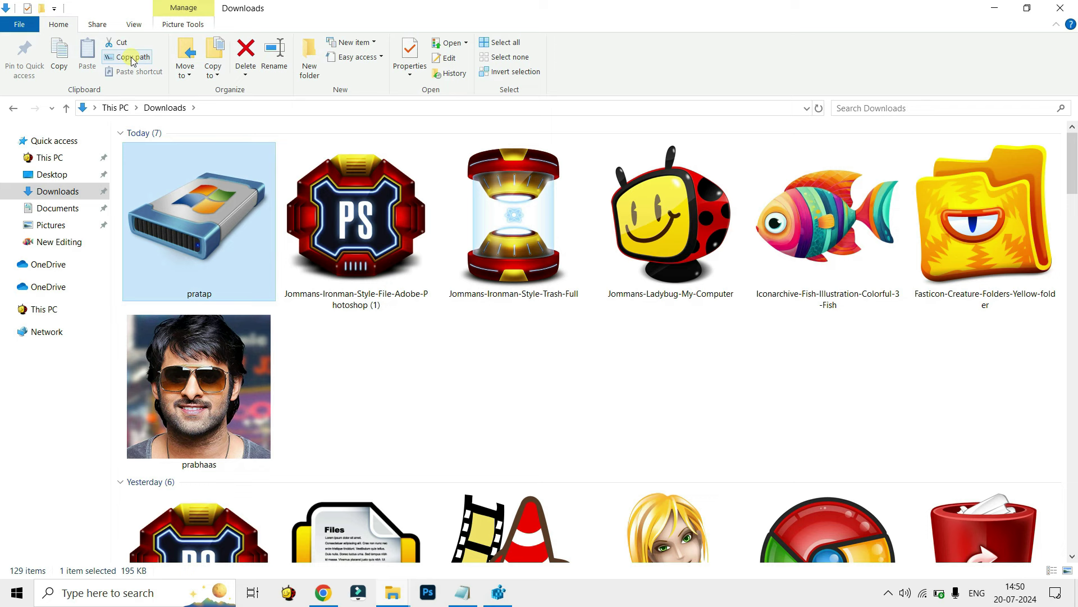
Switch to Registry Editor and set the (Default) value of D's Defaulticon key to the copied icon path
left_click(498, 593)
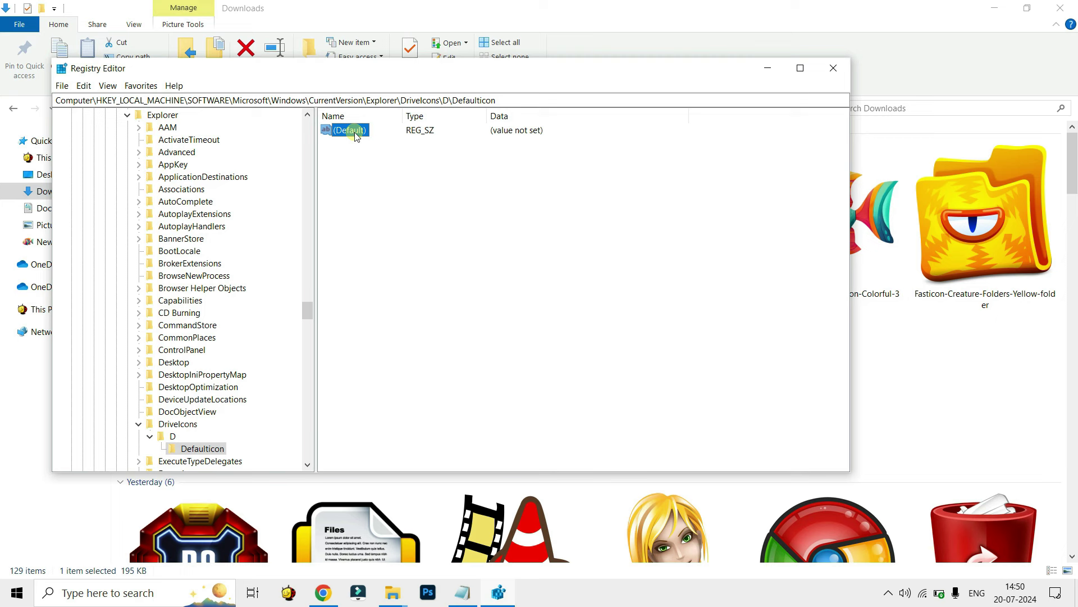
right_click(355, 135)
left_click(382, 142)
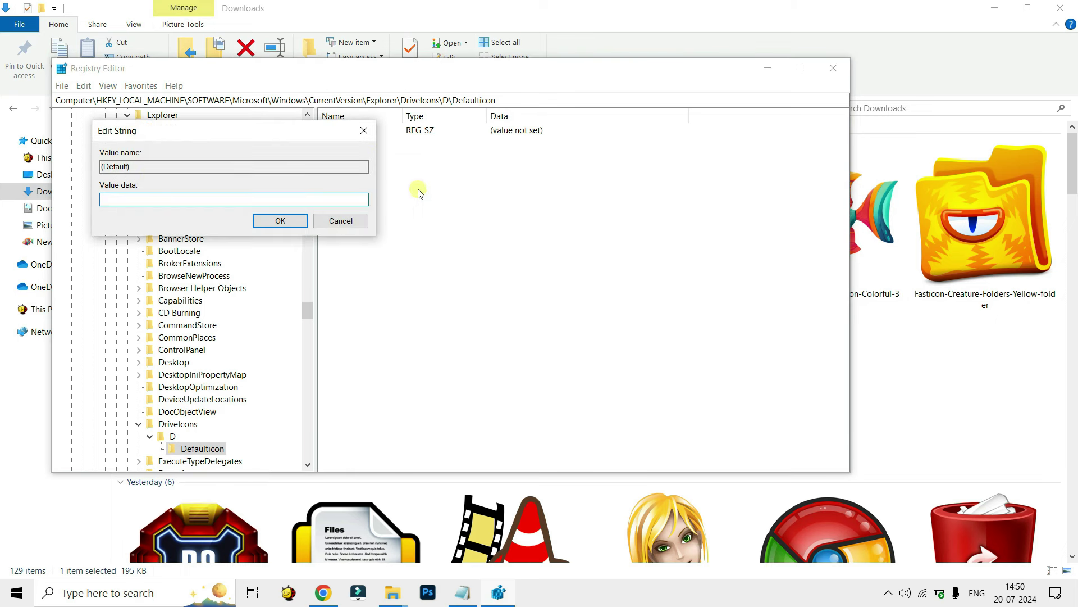
right_click(142, 201)
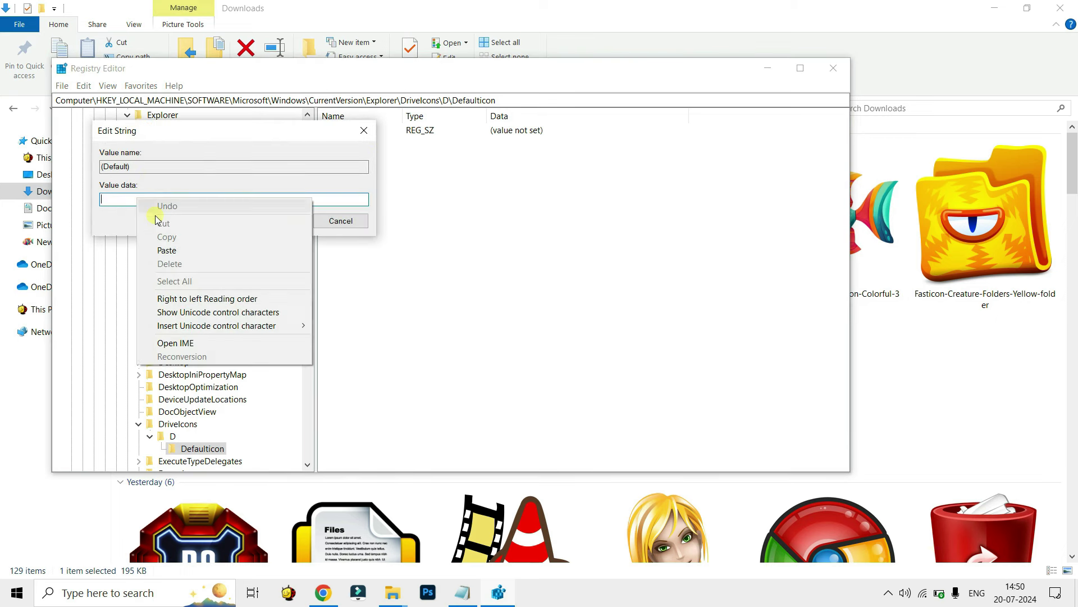
left_click(174, 244)
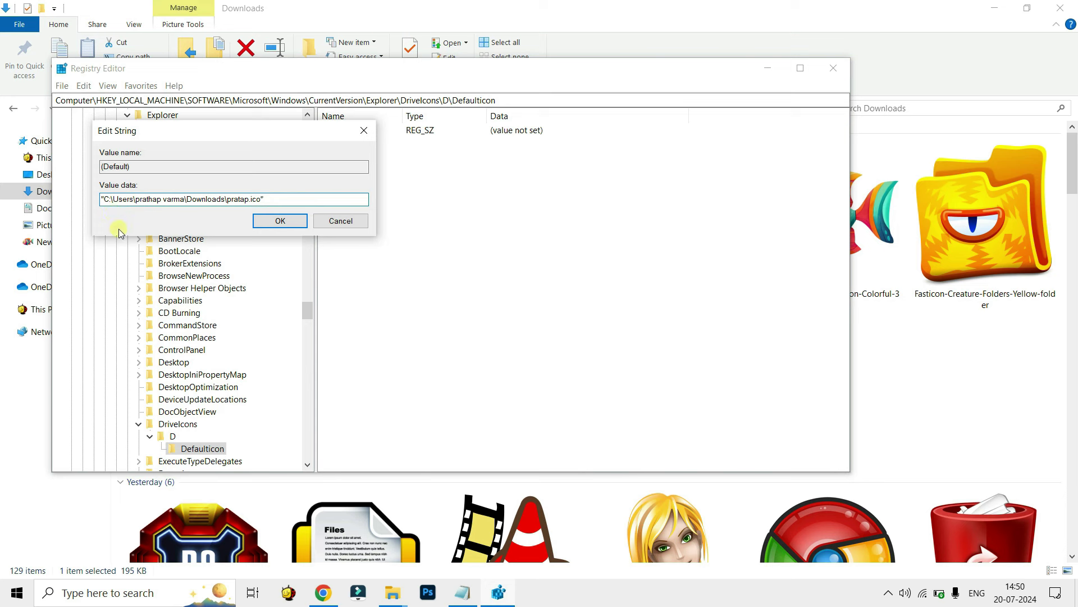
left_click_drag(264, 200, 101, 198)
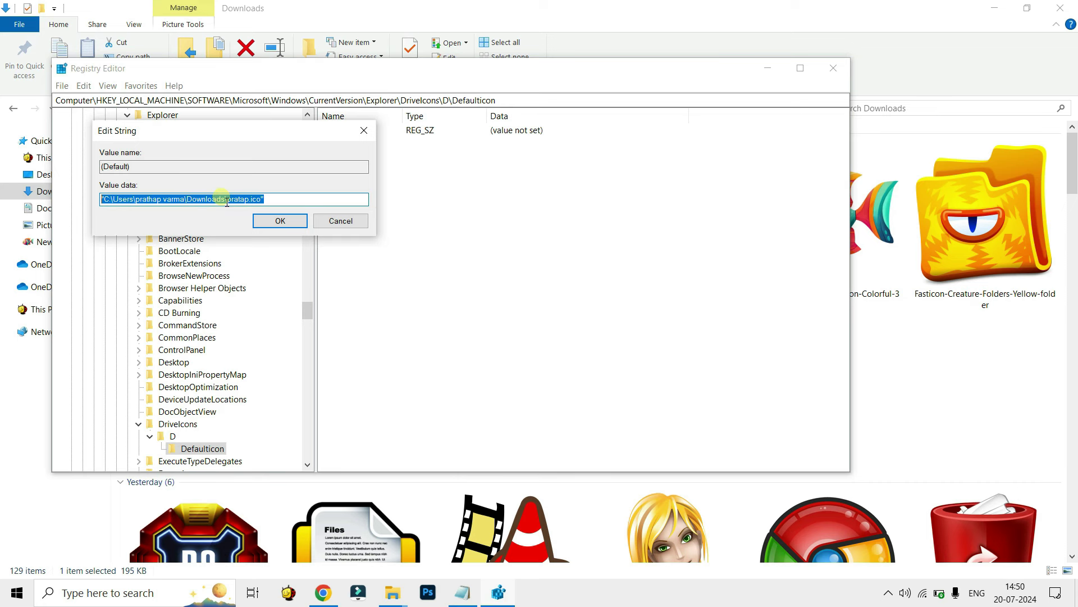
left_click(280, 220)
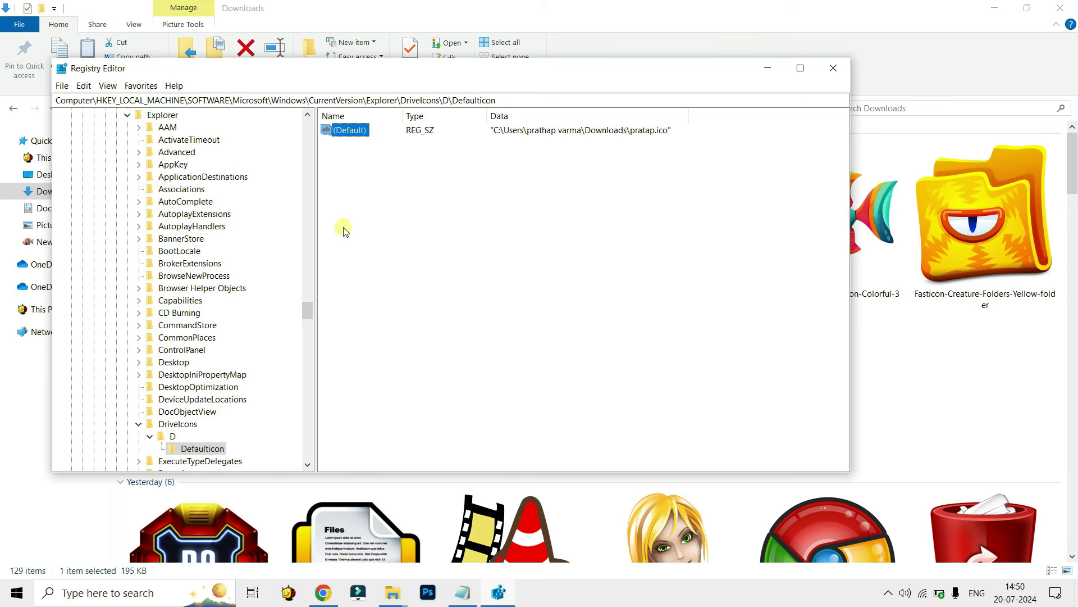
Close Registry Editor, refresh the desktop and check the D: drive's icon in This PC
left_click(833, 68)
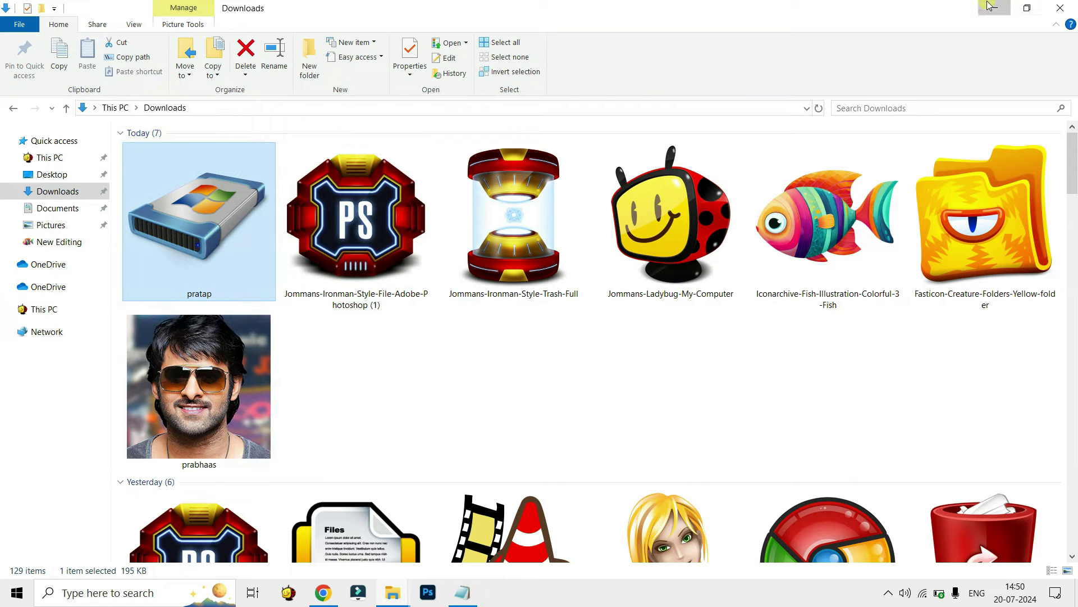
left_click(989, 5)
right_click(566, 118)
left_click(609, 180)
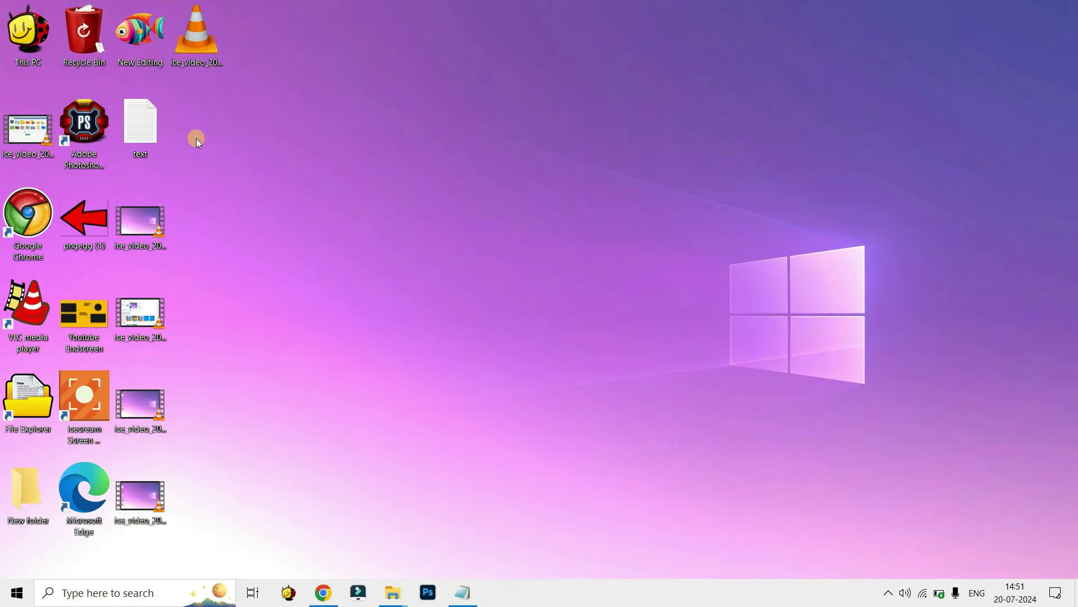
double_click(36, 44)
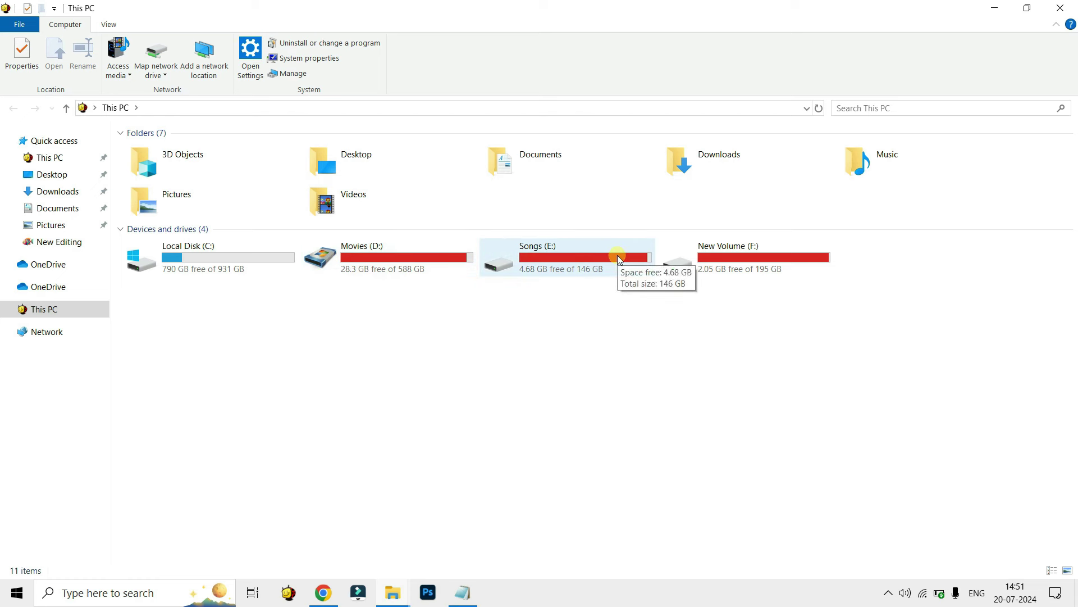
Reopen Registry Editor and create a key named E under the DriveIcons key
left_click(96, 601)
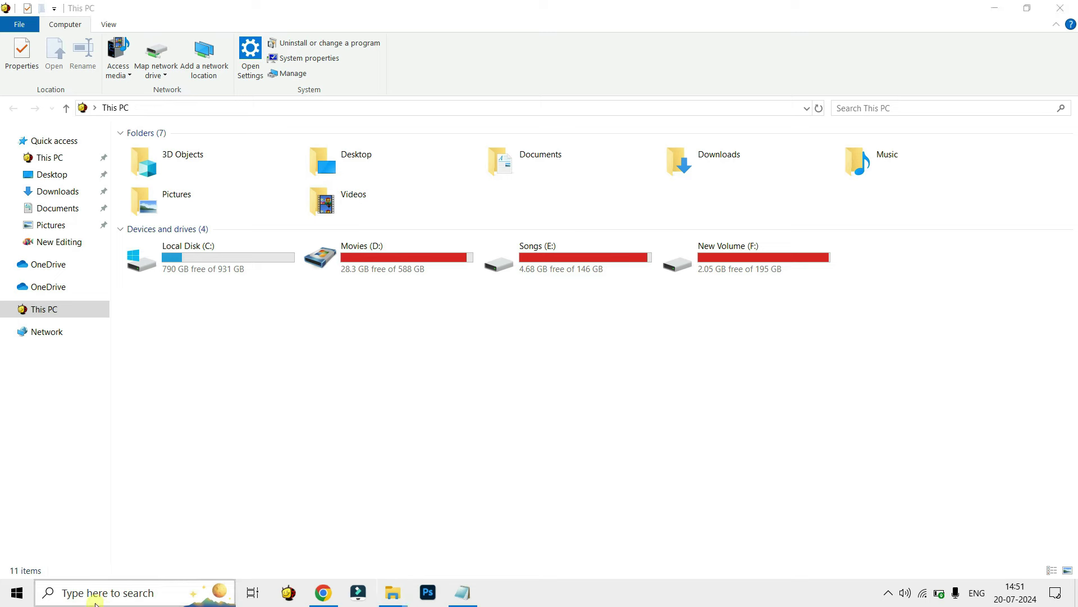
type("re")
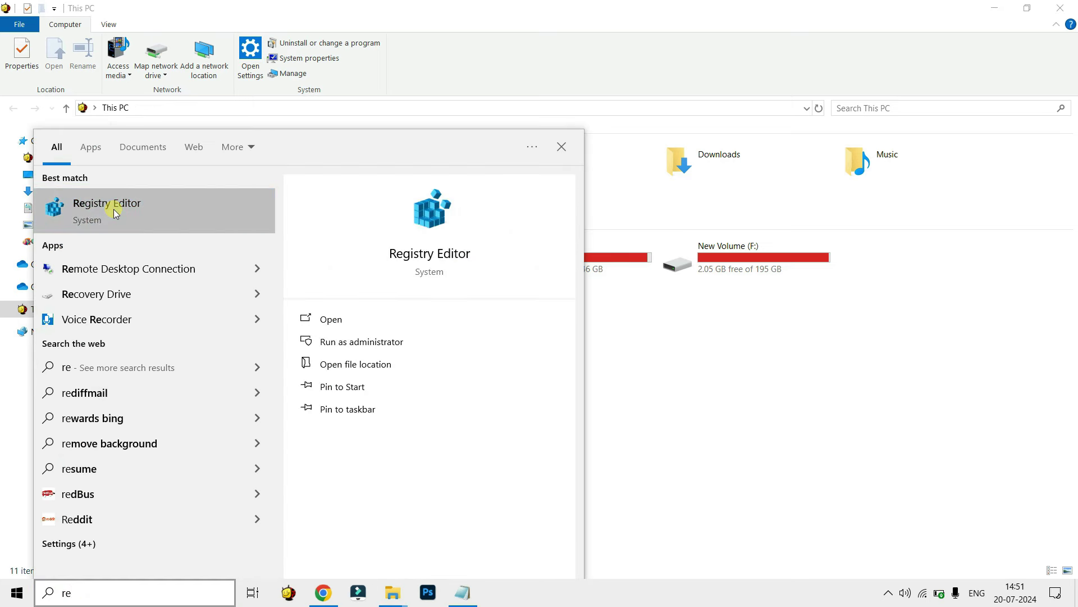
left_click(115, 213)
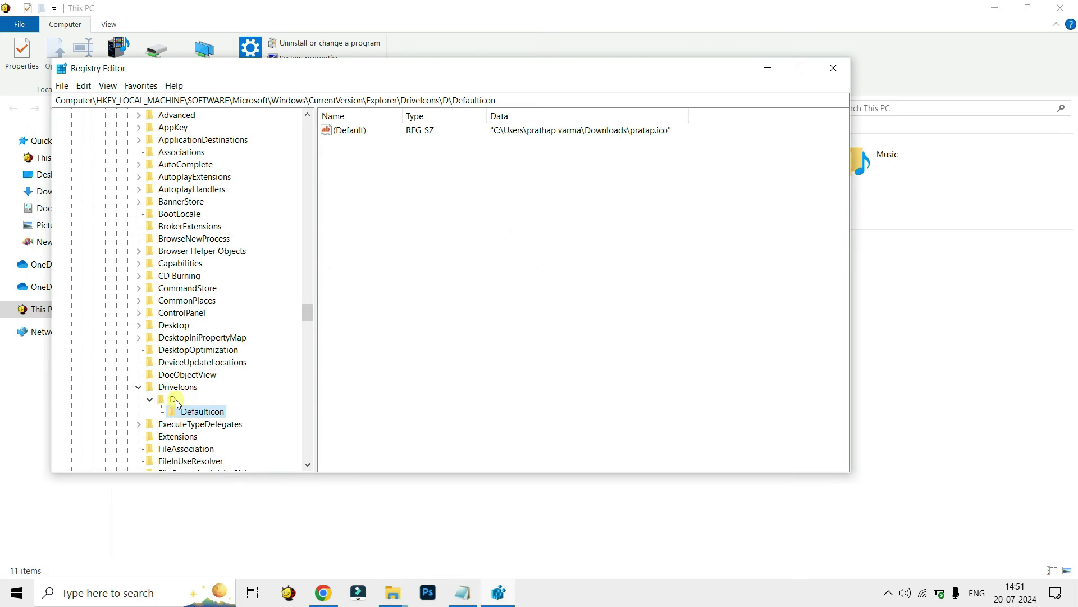
scroll(205, 396, "down", 2)
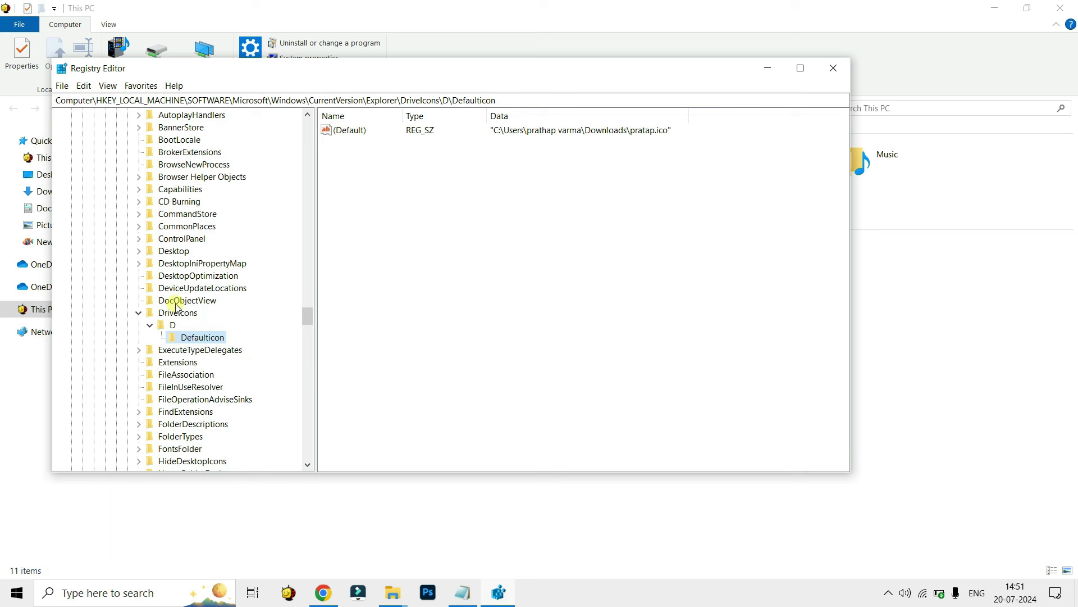
left_click(174, 314)
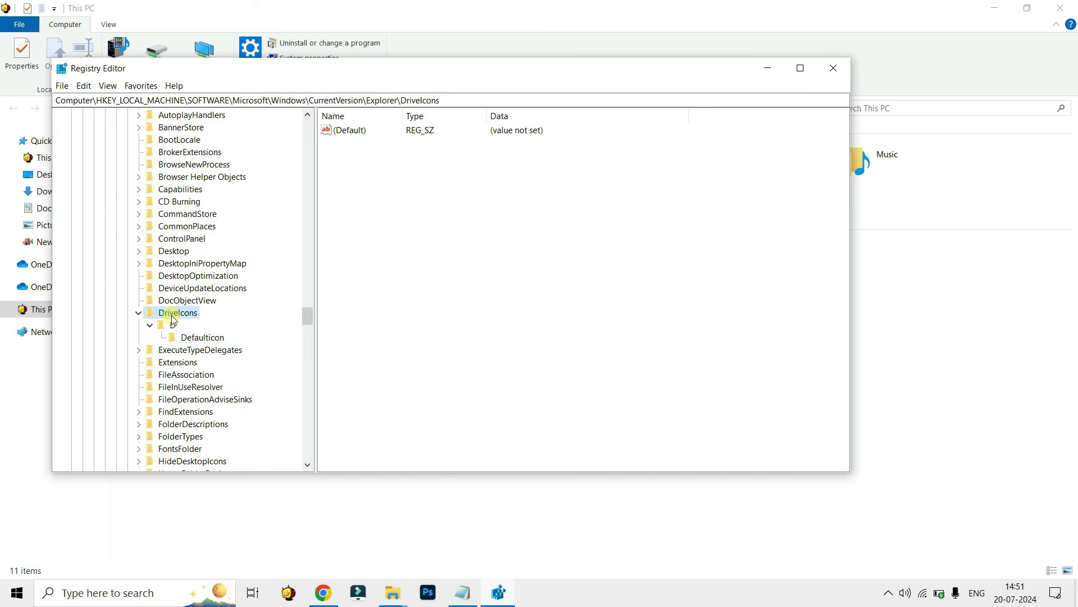
right_click(172, 315)
mouse_move(225, 336)
left_click(309, 335)
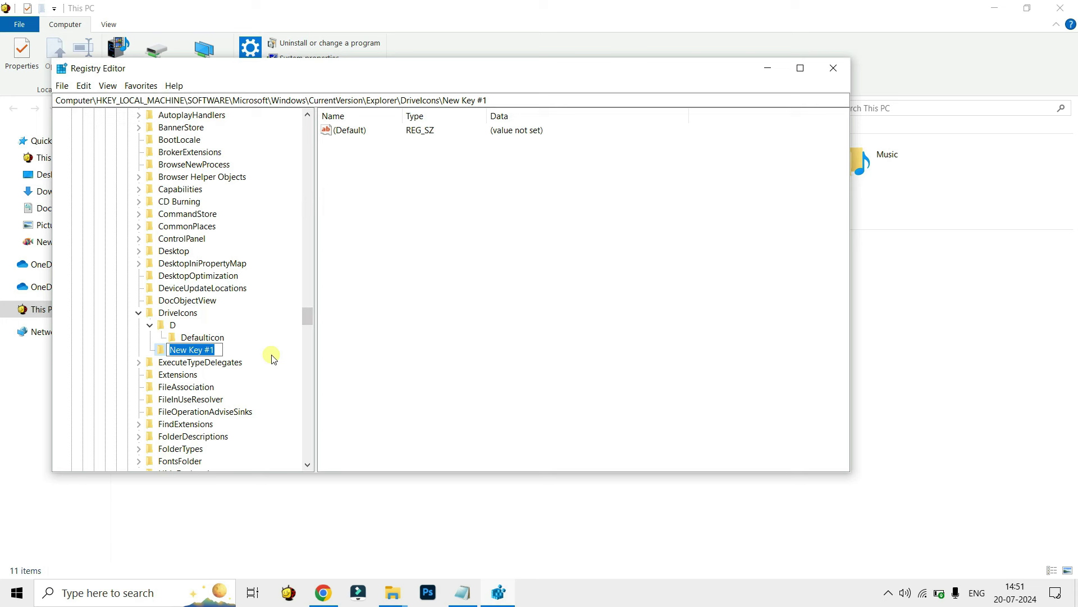
type("E")
key("Return")
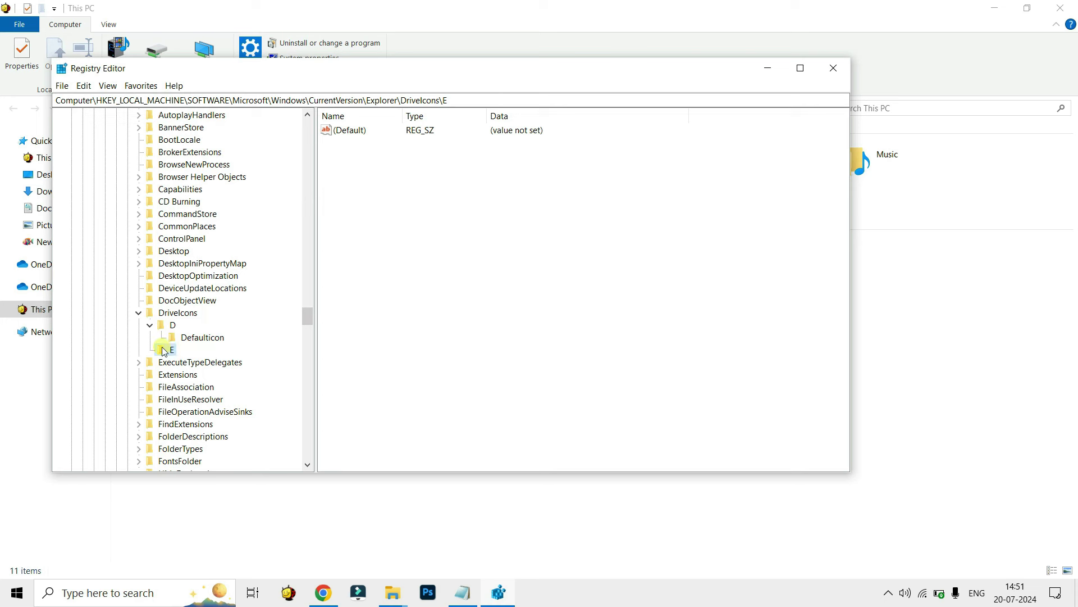
Create a subkey named Defaulticon under the E key and select its (Default) value
right_click(174, 350)
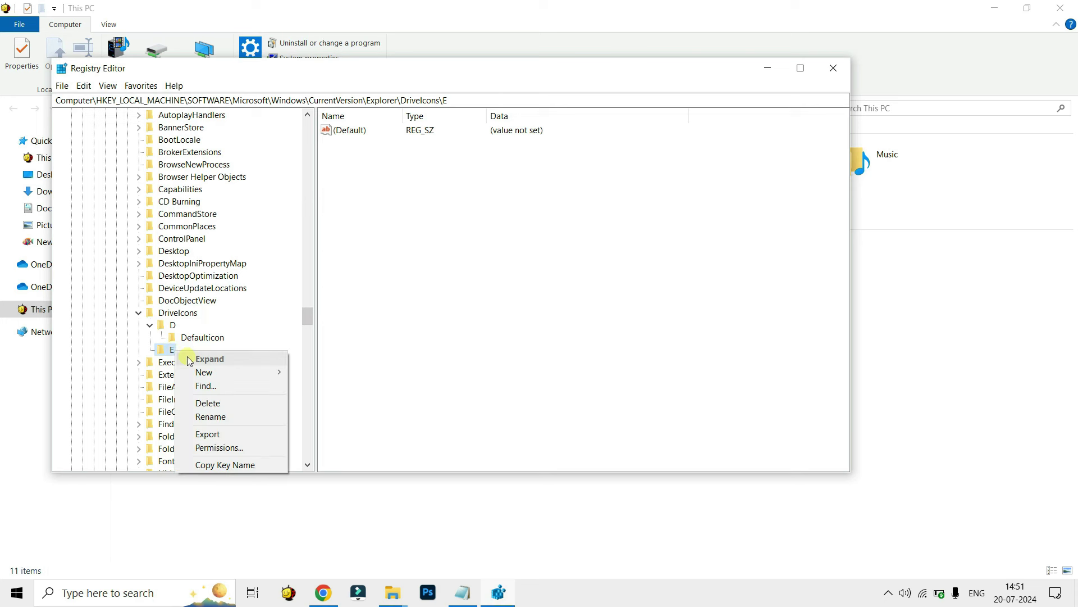
mouse_move(224, 371)
left_click(308, 374)
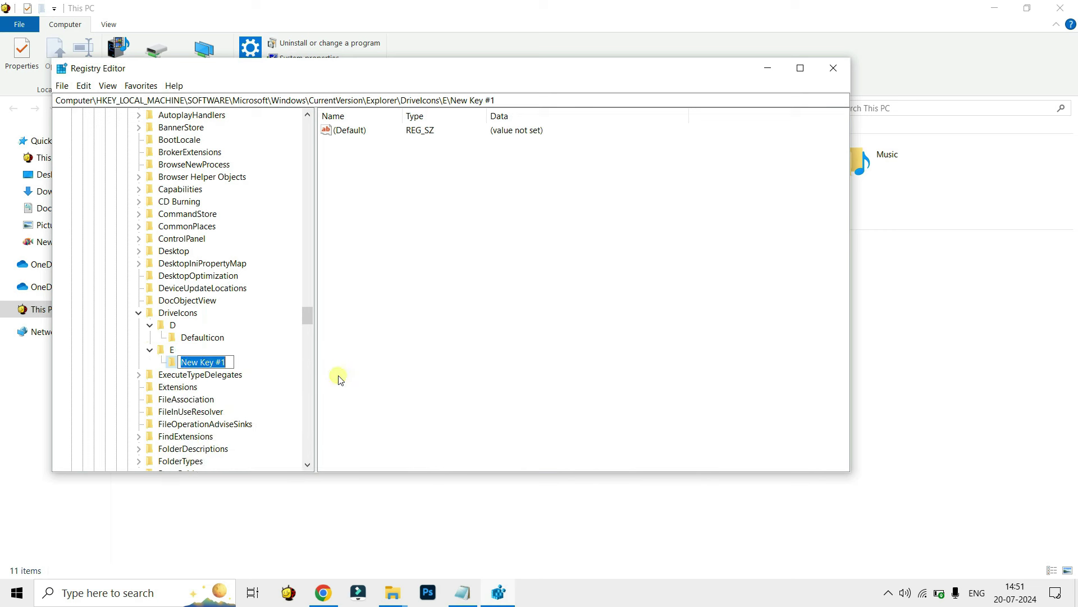
type("Defaulticon")
left_click(362, 135)
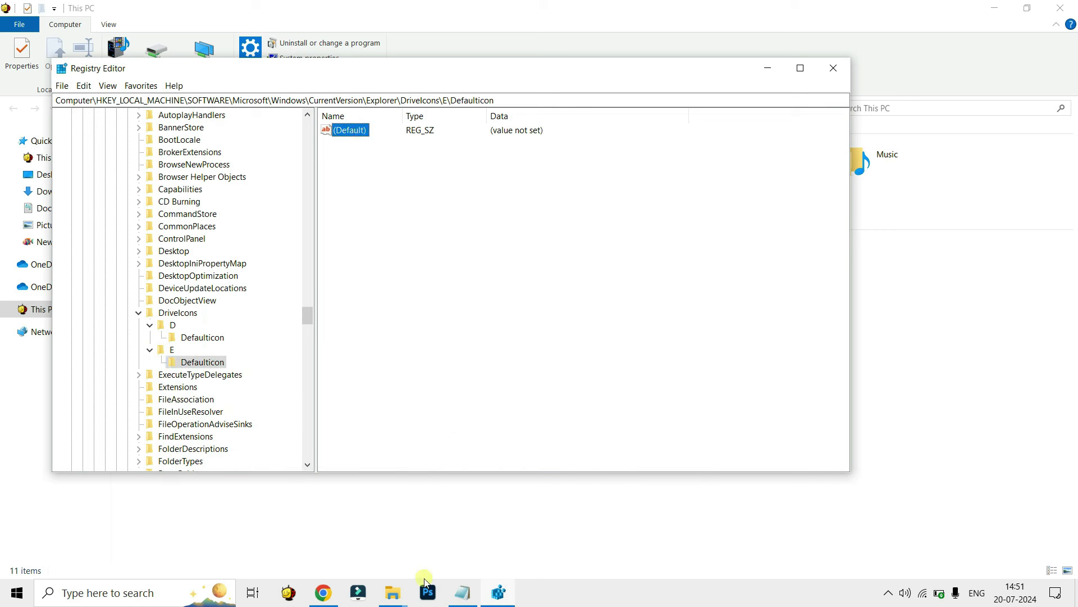
Switch to the Downloads folder in File Explorer and select the Windows drive icon file among today's items
left_click(392, 587)
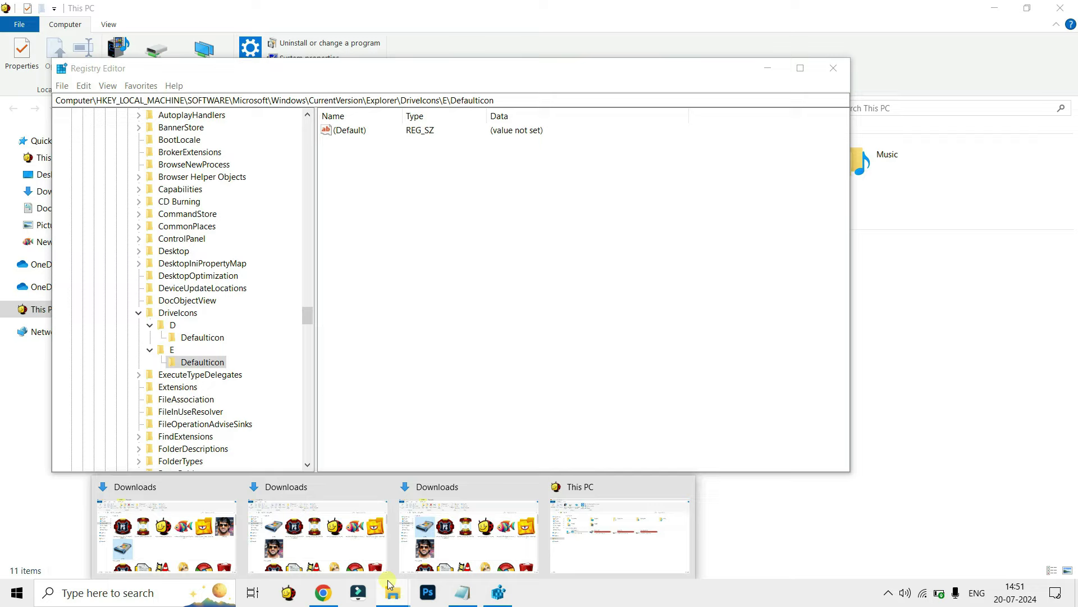
left_click(348, 539)
scroll(478, 318, "down", 6)
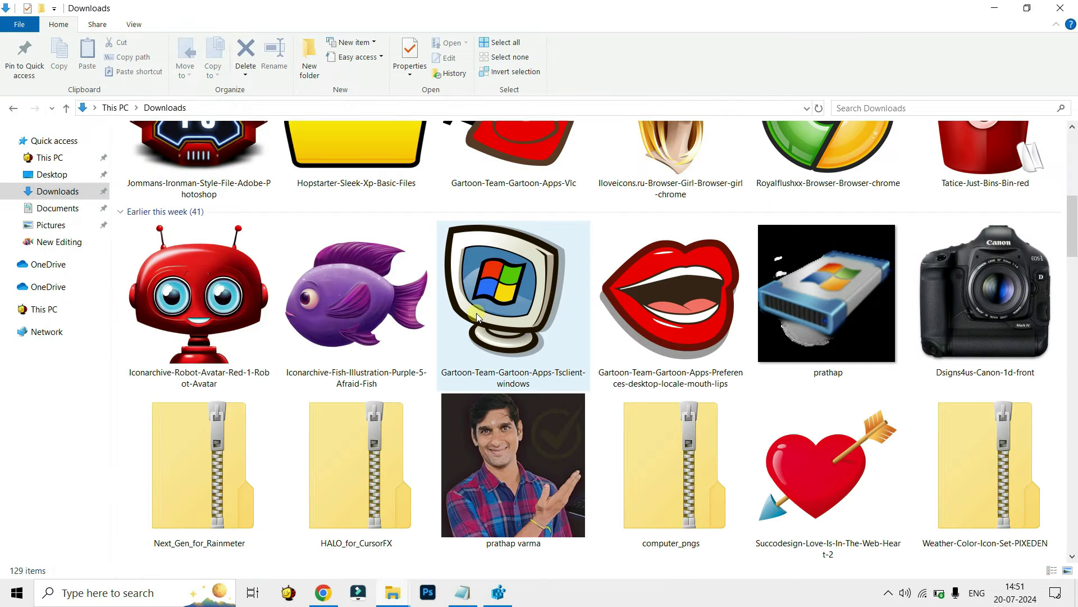
scroll(476, 318, "up", 6)
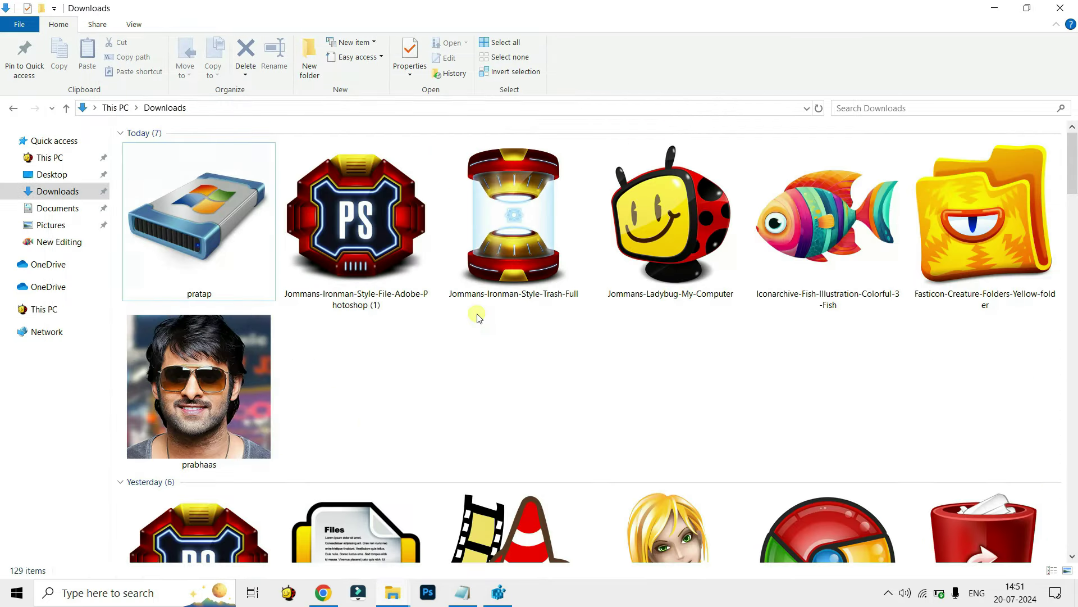
left_click(197, 227)
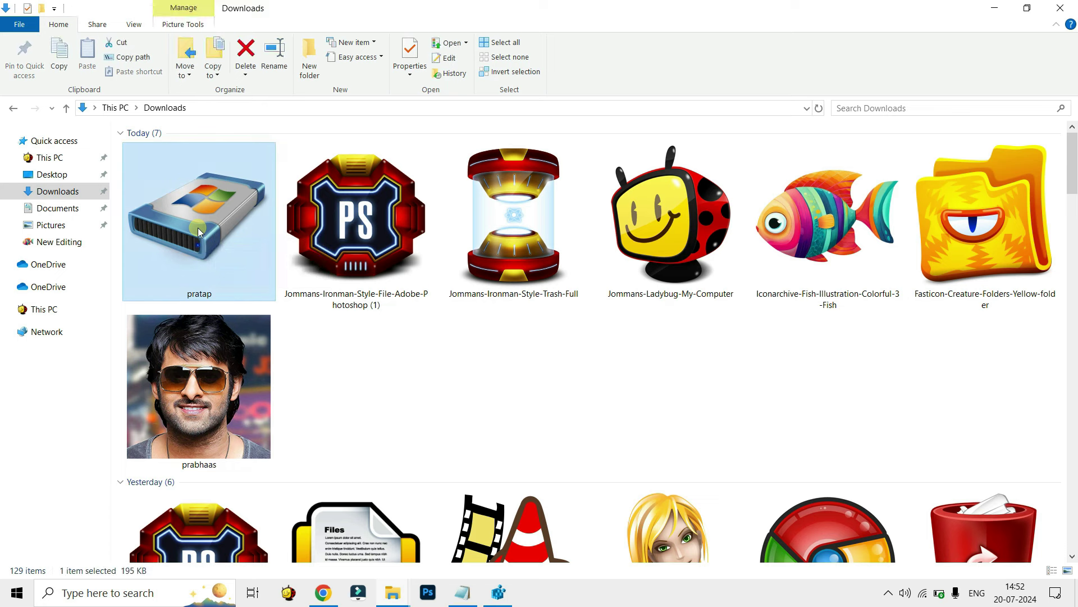
Switch to Registry Editor and set the (Default) value of E's Defaulticon key to the quoted path of the drive icon file in Downloads
left_click(498, 593)
left_click(349, 130)
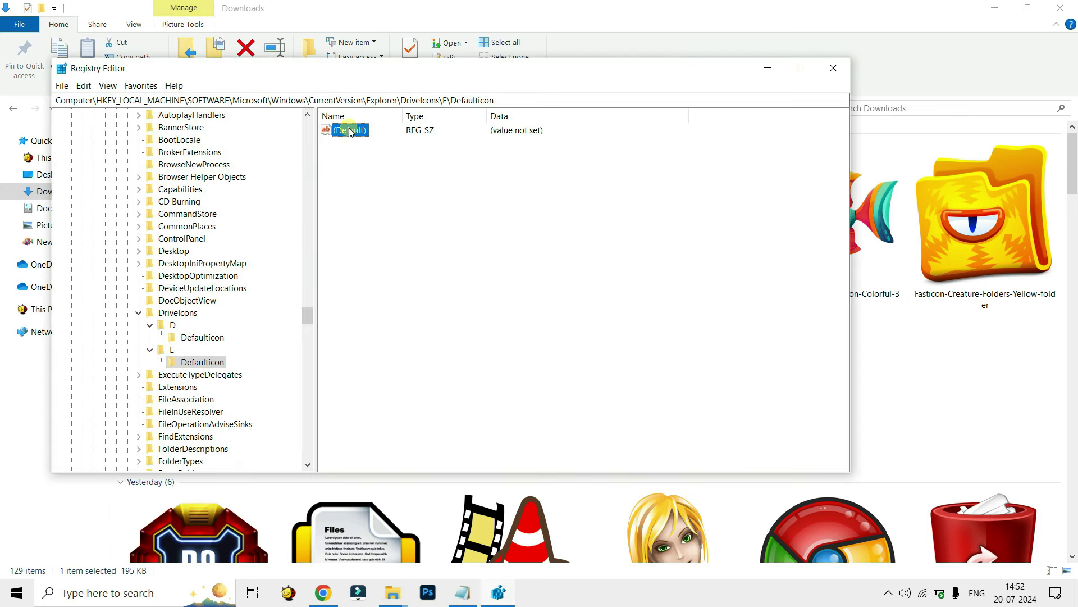
right_click(349, 130)
left_click(388, 137)
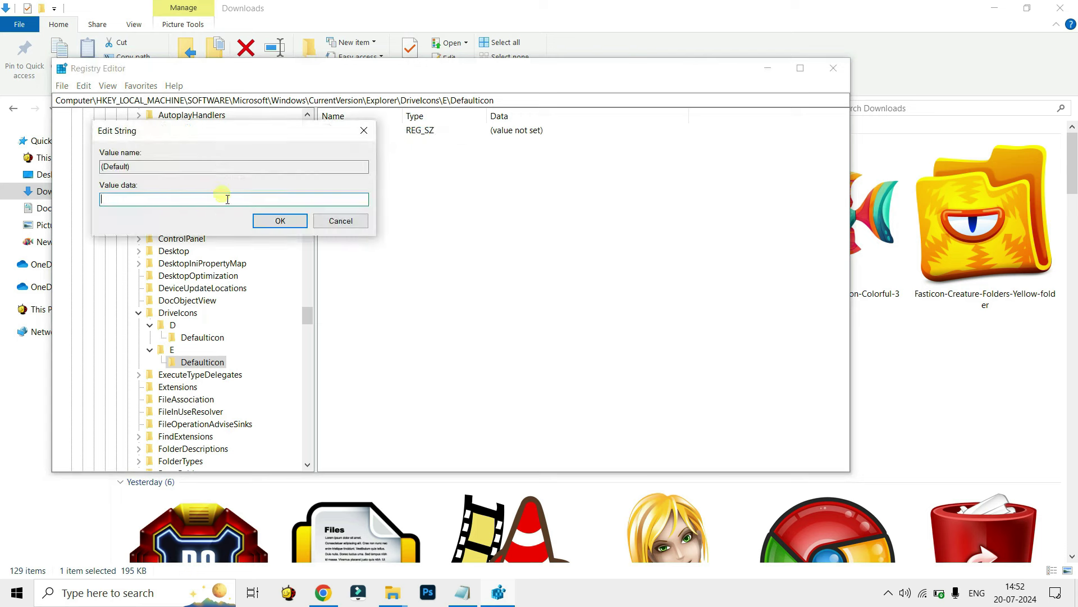
type("\"C:\\Users\\prathap varma\\Downloads\\pratap.ico\"")
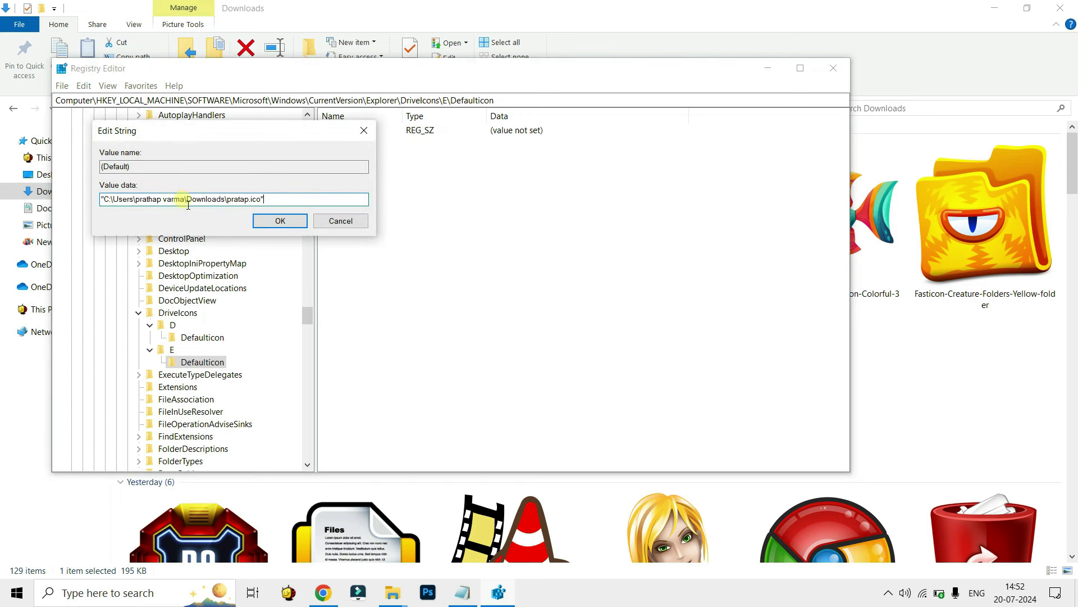
left_click(280, 221)
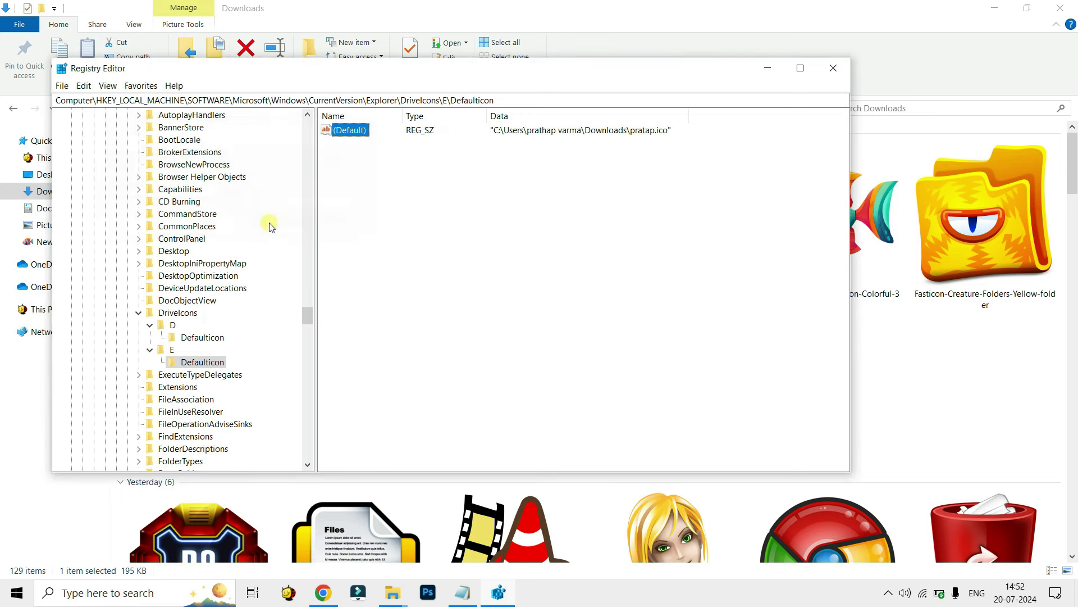
Close Registry Editor and the Downloads window, refresh the desktop and check the E: drive's icon in This PC
left_click(801, 68)
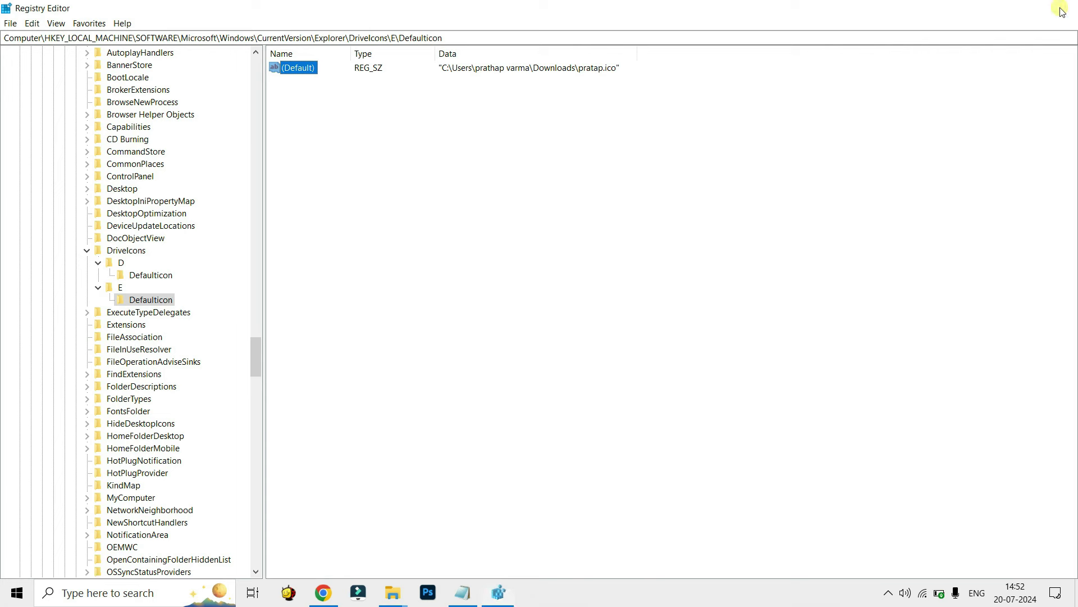
left_click(1060, 8)
left_click(1061, 9)
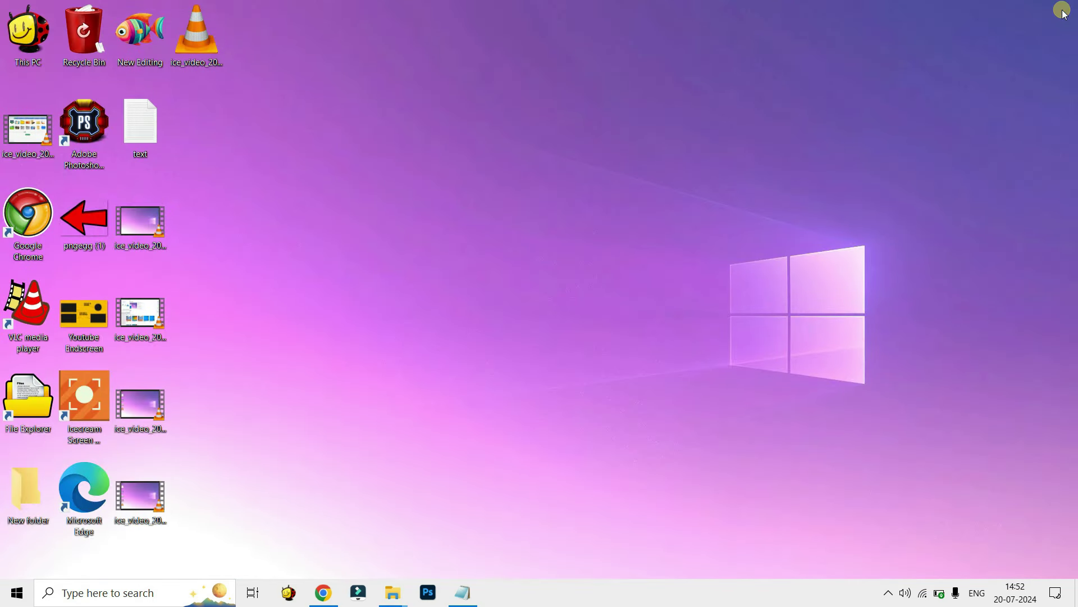
right_click(652, 144)
left_click(688, 205)
double_click(28, 34)
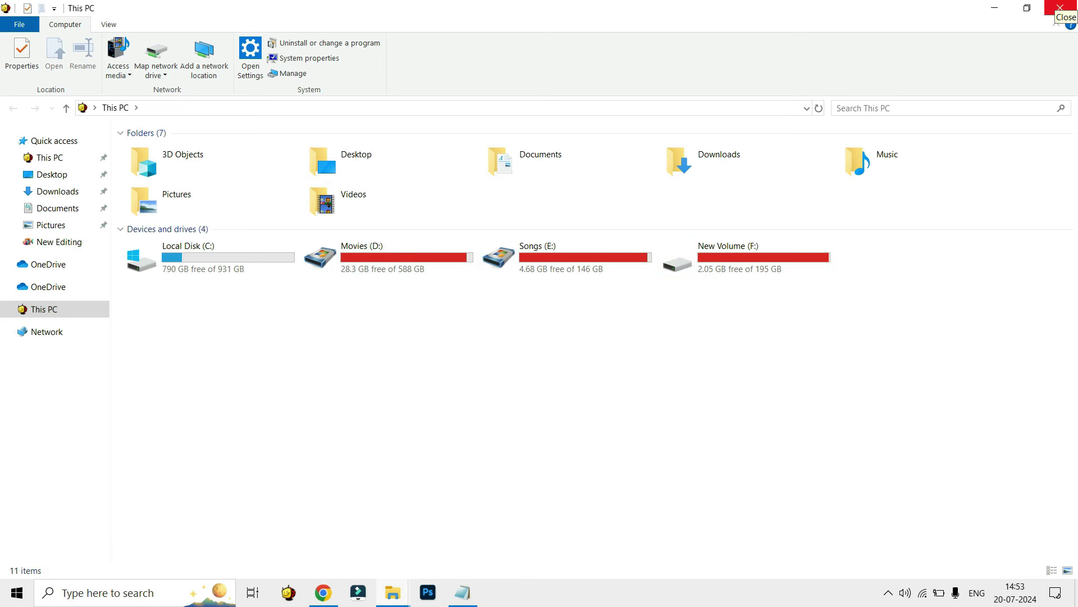
left_click(1061, 8)
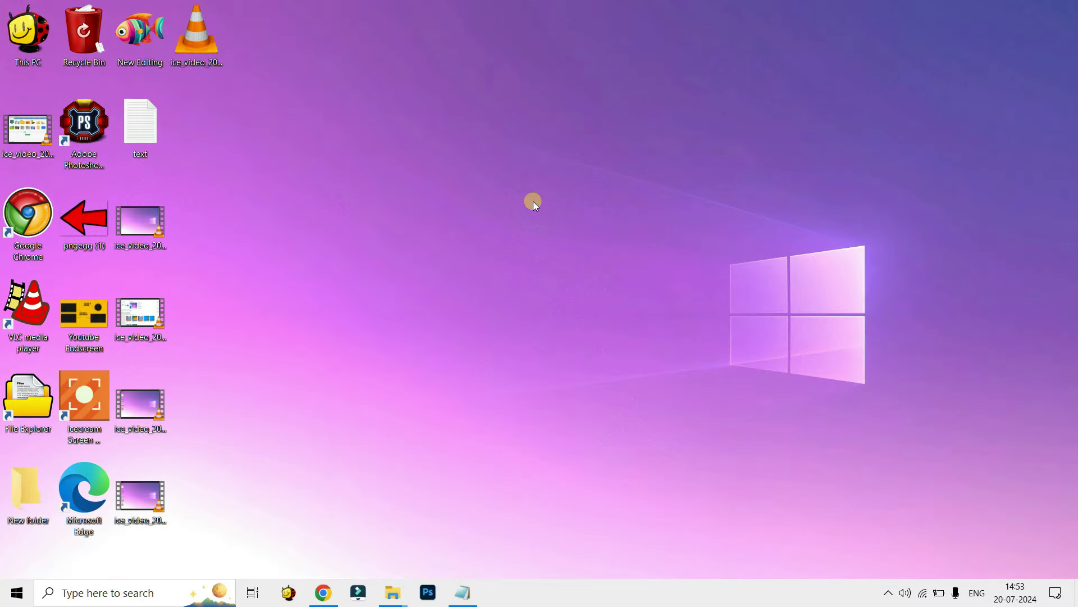
Open the desktop's personalization settings and apply the Windows theme
right_click(507, 195)
left_click(553, 410)
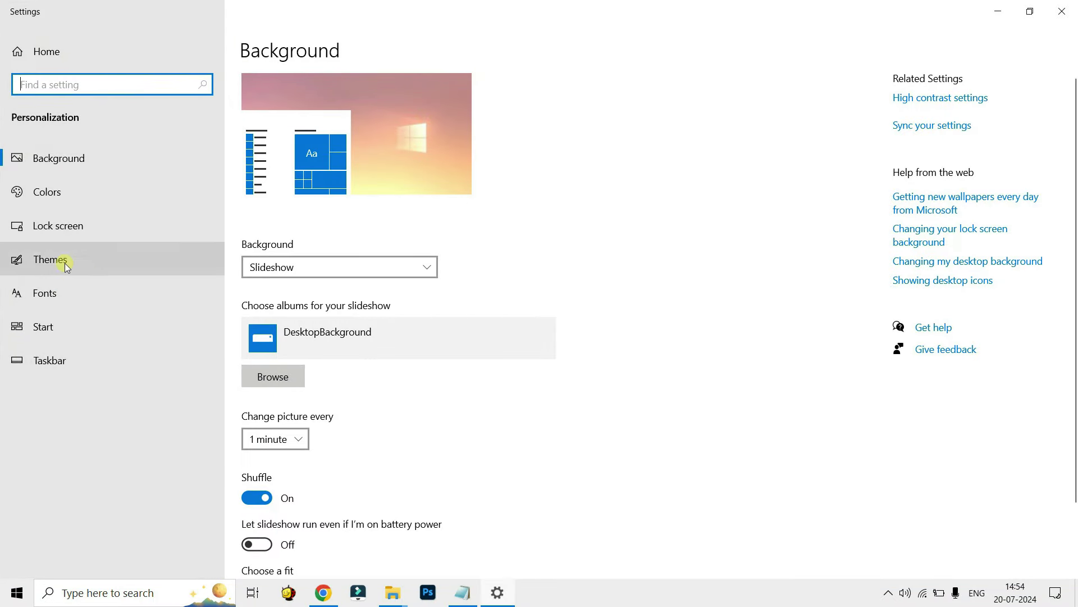
left_click(65, 263)
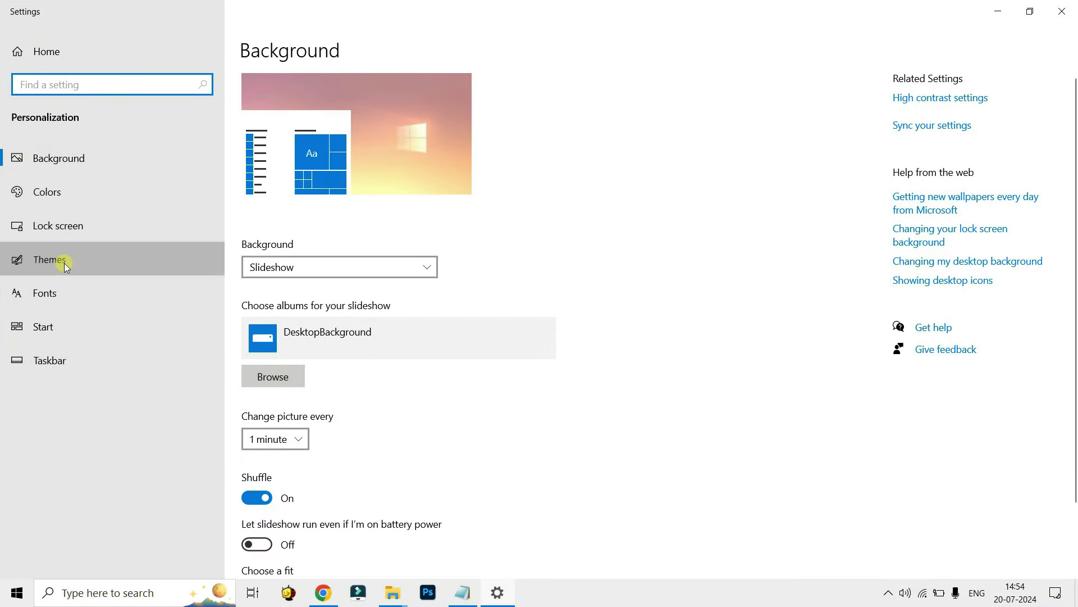
scroll(691, 324, "down", 3)
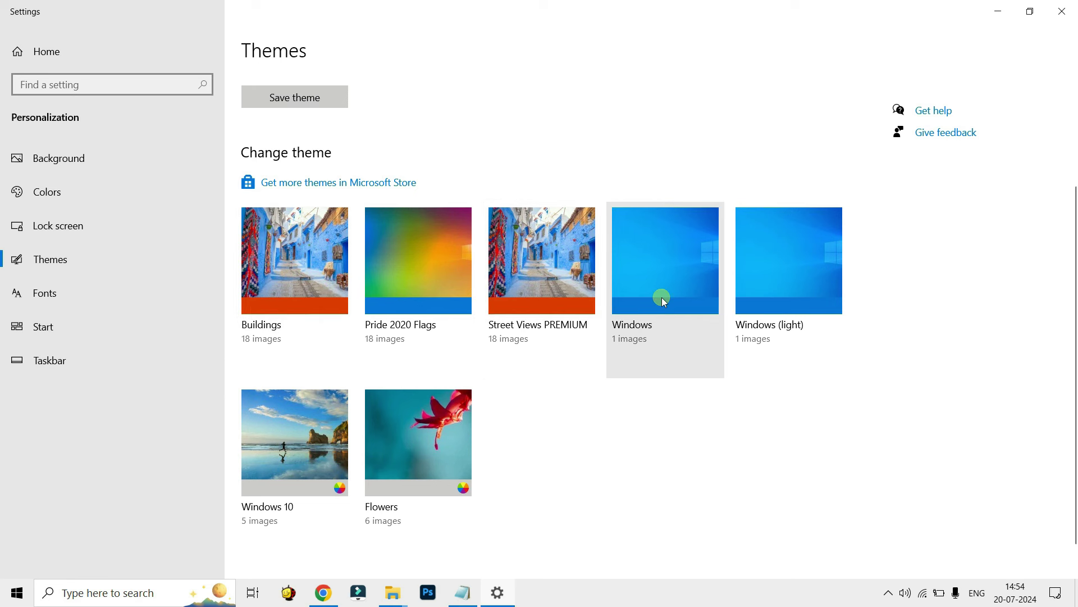
left_click(658, 272)
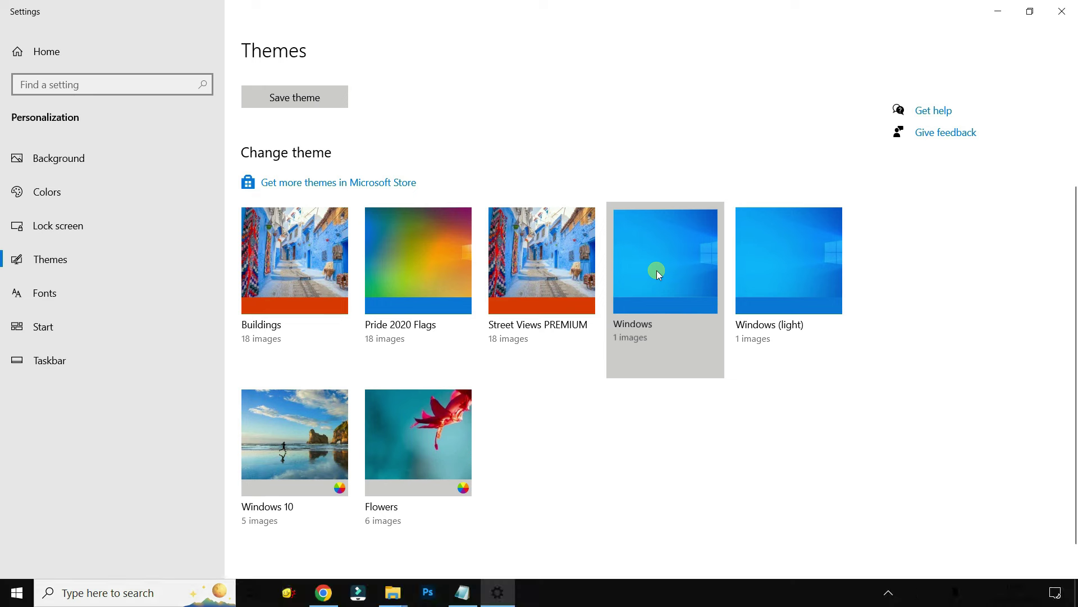
Save the current theme as "windows theme" and minimize Settings to show the desktop
left_click(294, 97)
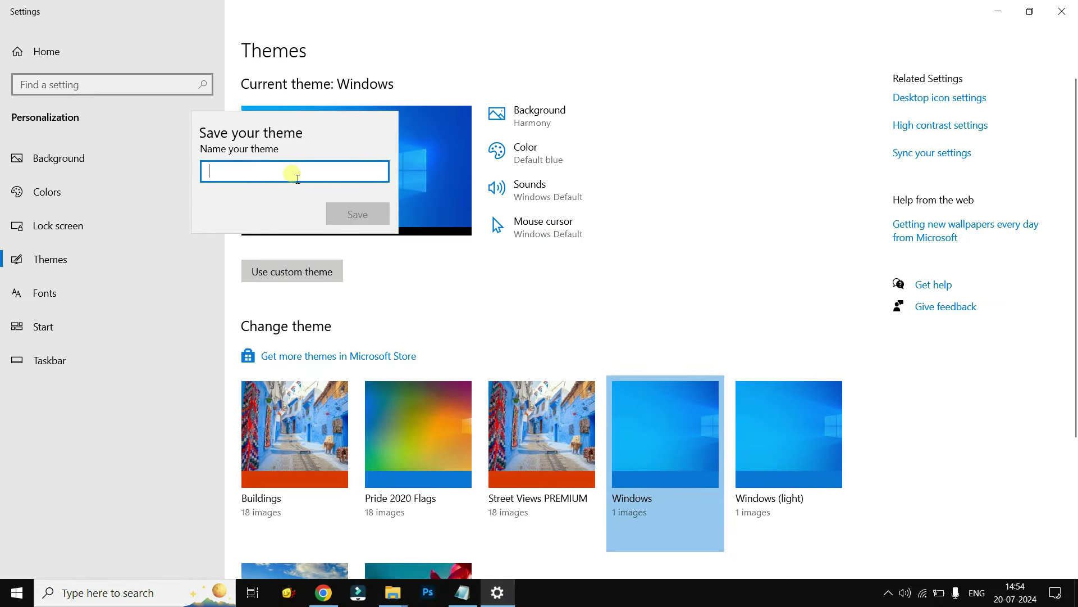
type("windows theme")
left_click(358, 214)
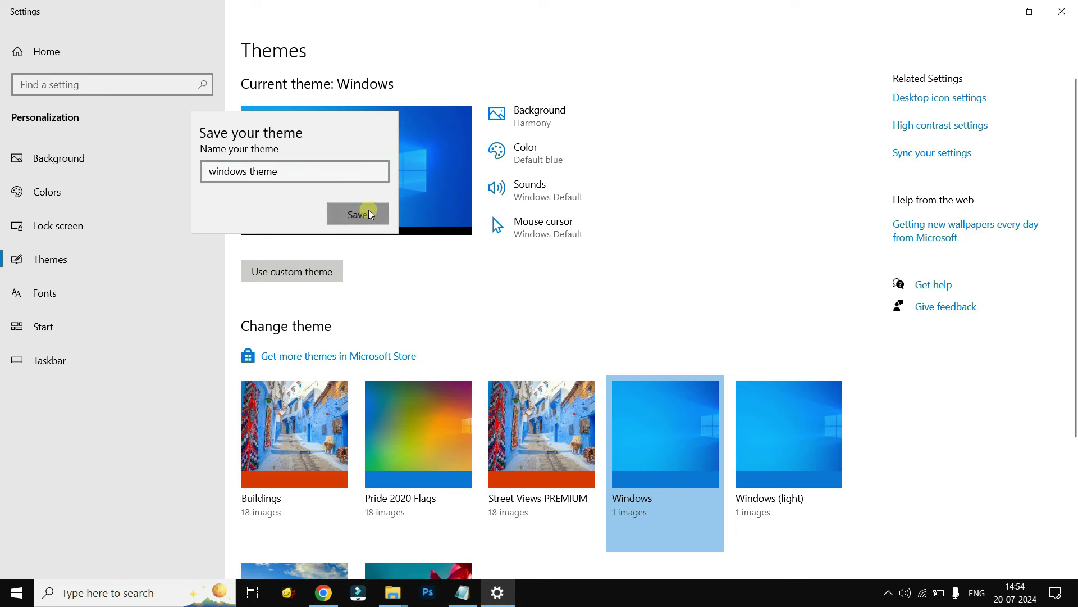
left_click(998, 12)
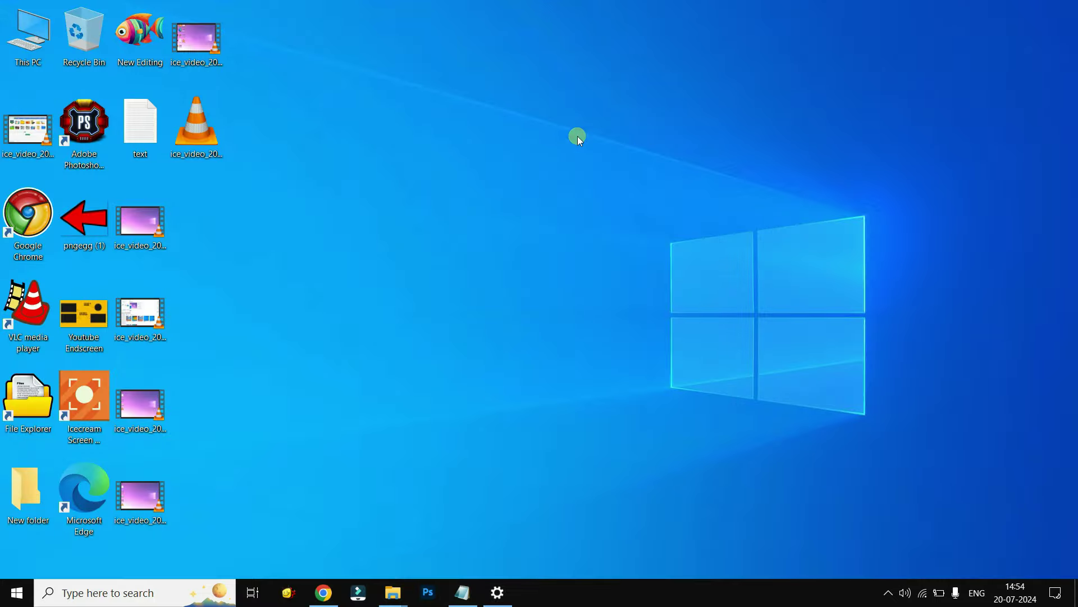
Return to the theme settings, open the Windows themes collection in Microsoft Store and browse the available themes
left_click(495, 589)
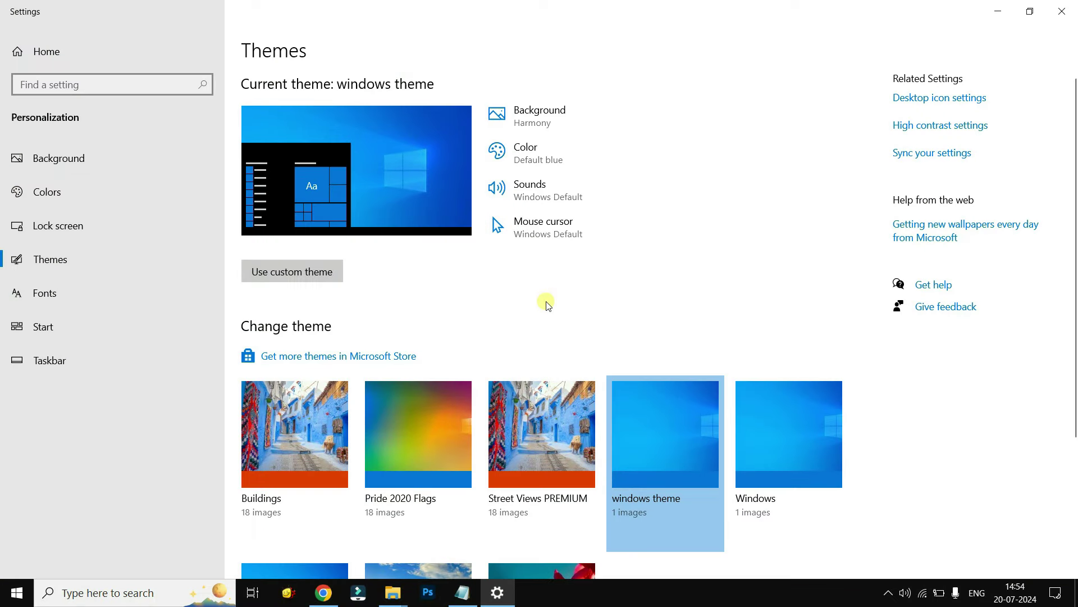
left_click(342, 358)
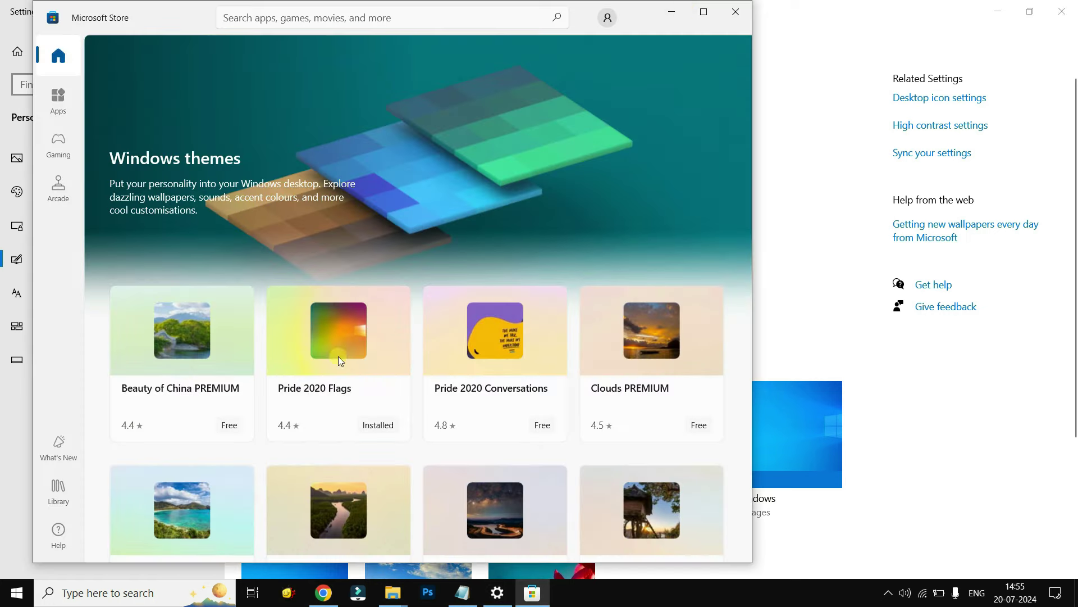
left_click(702, 11)
scroll(520, 299, "down", 7)
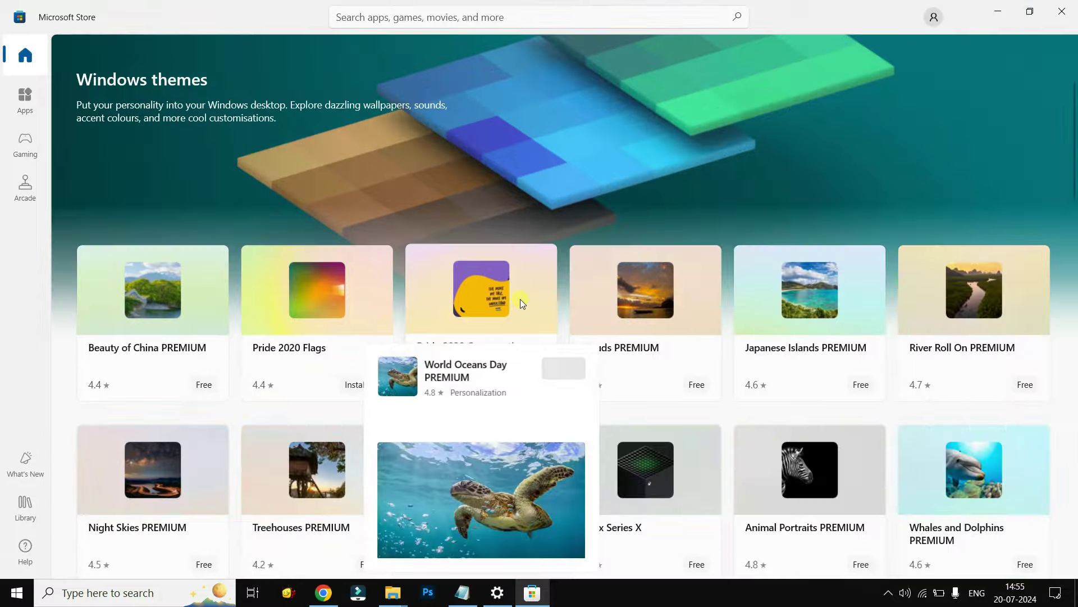
scroll(520, 301, "down", 5)
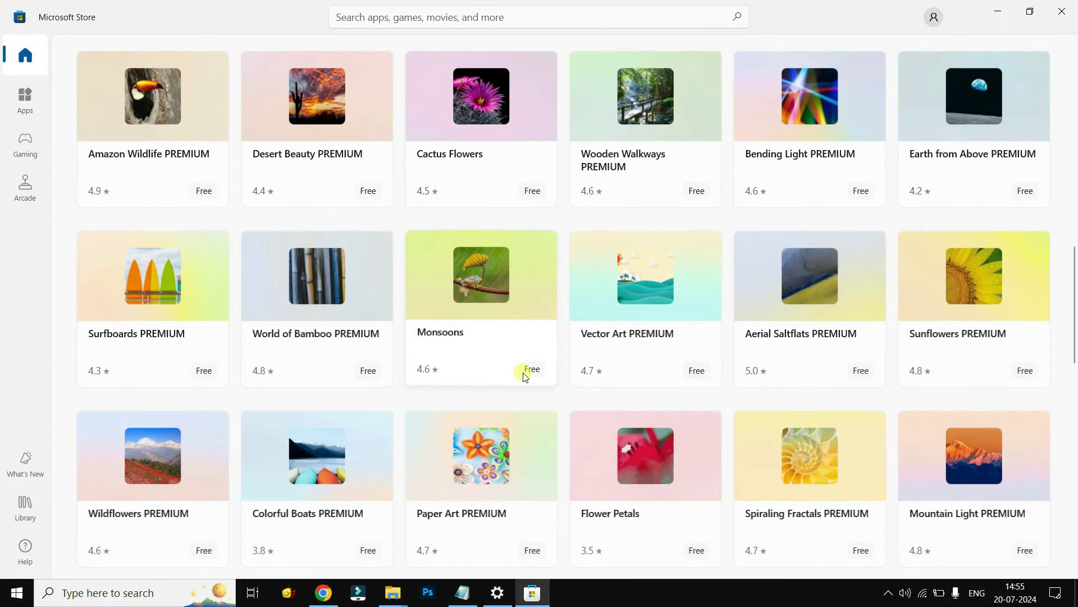
mouse_move(524, 372)
scroll(1052, 365, "down", 3)
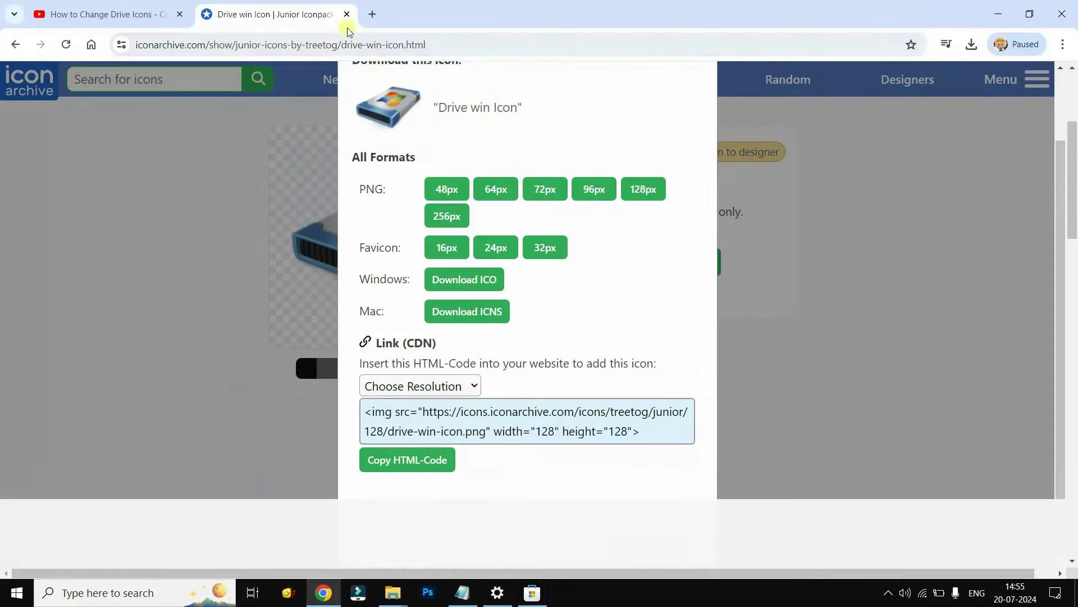
Switch to Chrome, open Google and search for "microsoft themes"
left_click(325, 50)
type("g")
key("Return")
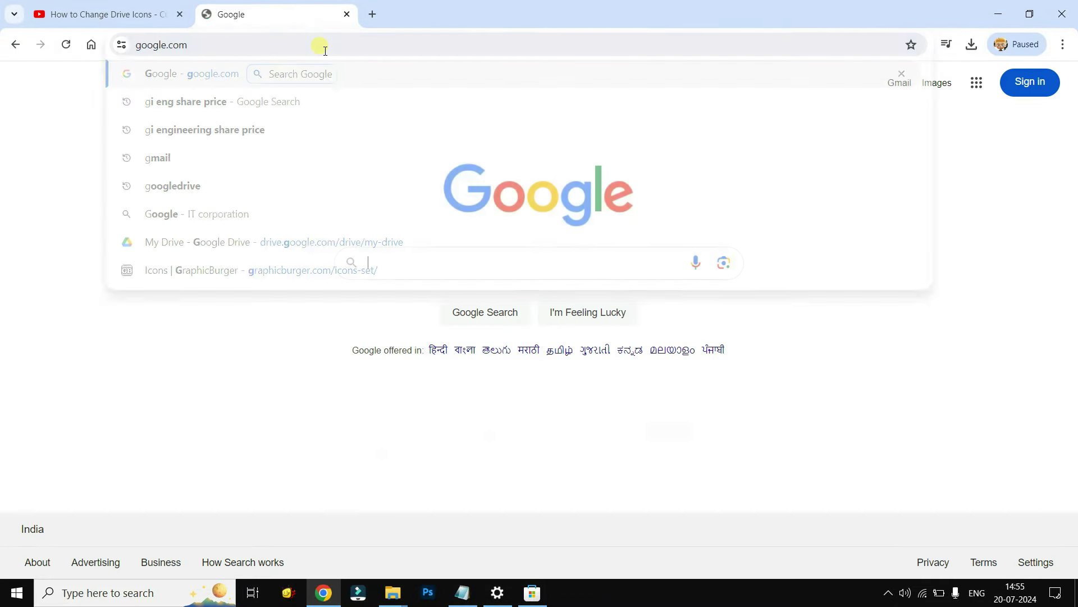
type("mic")
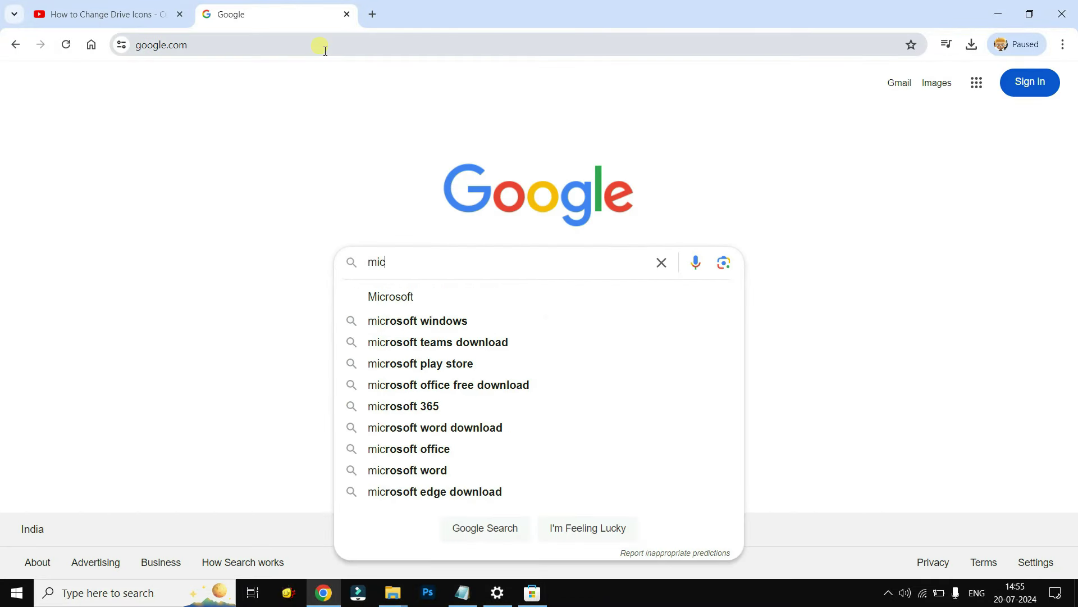
type("rosof")
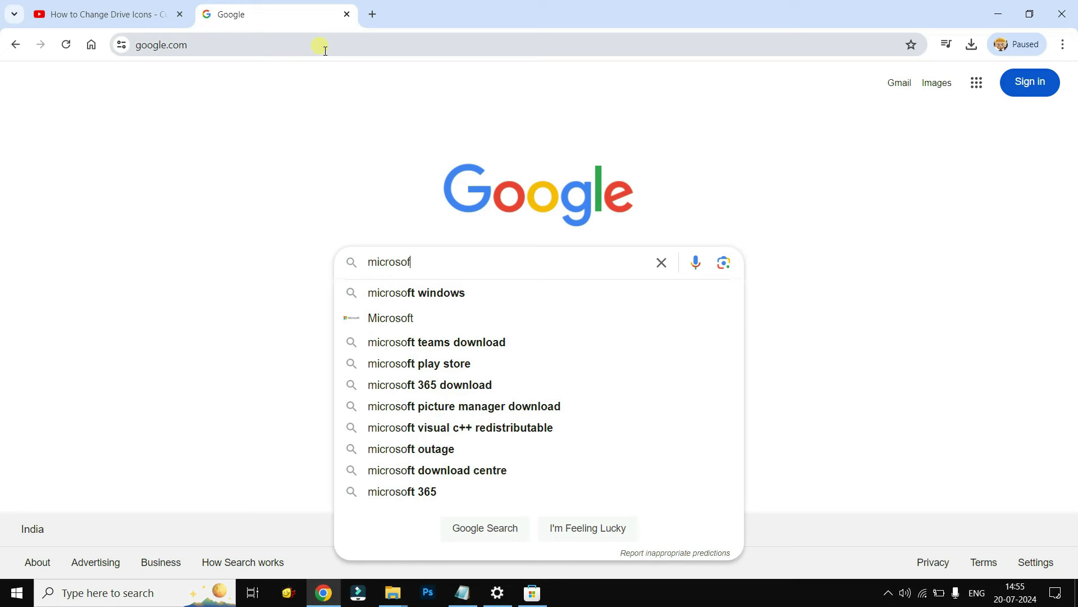
type("t themes")
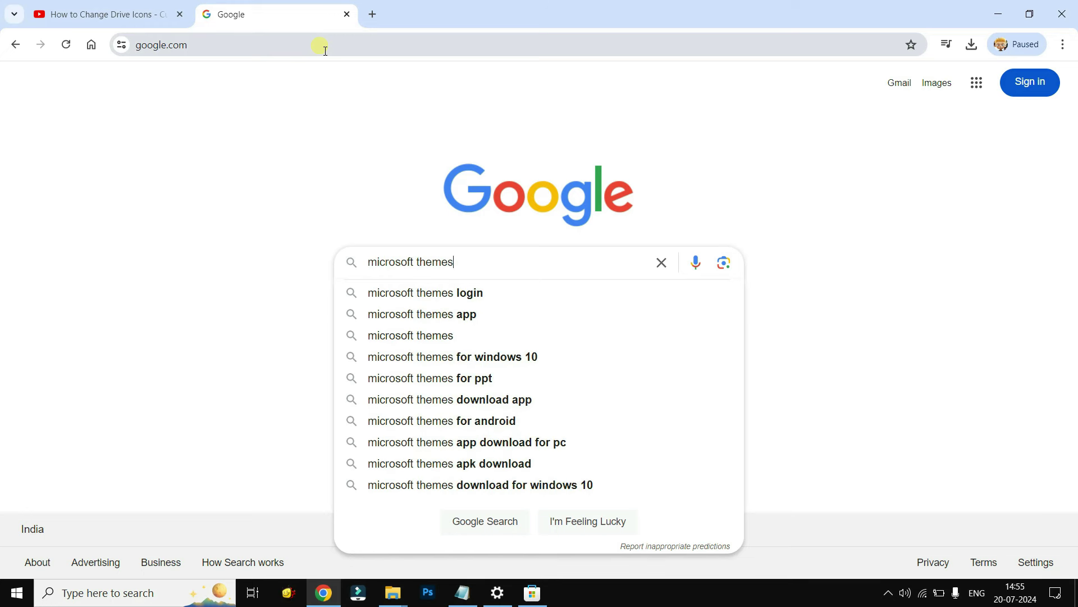
key("Return")
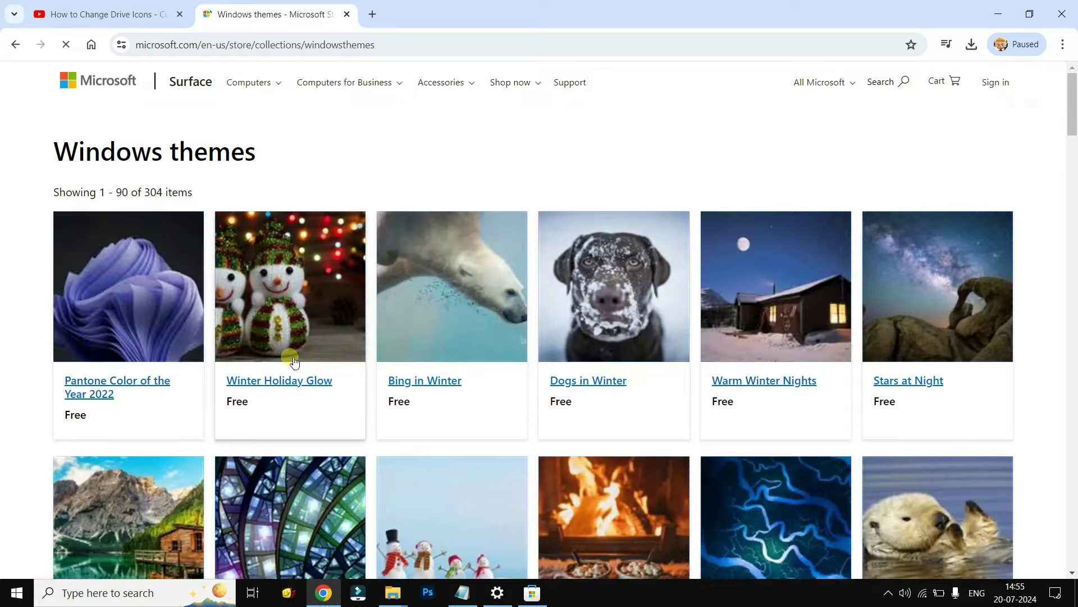
Browse the Windows themes collection on Microsoft's website and open the Bicycles theme page
scroll(388, 332, "down", 5)
scroll(392, 334, "down", 4)
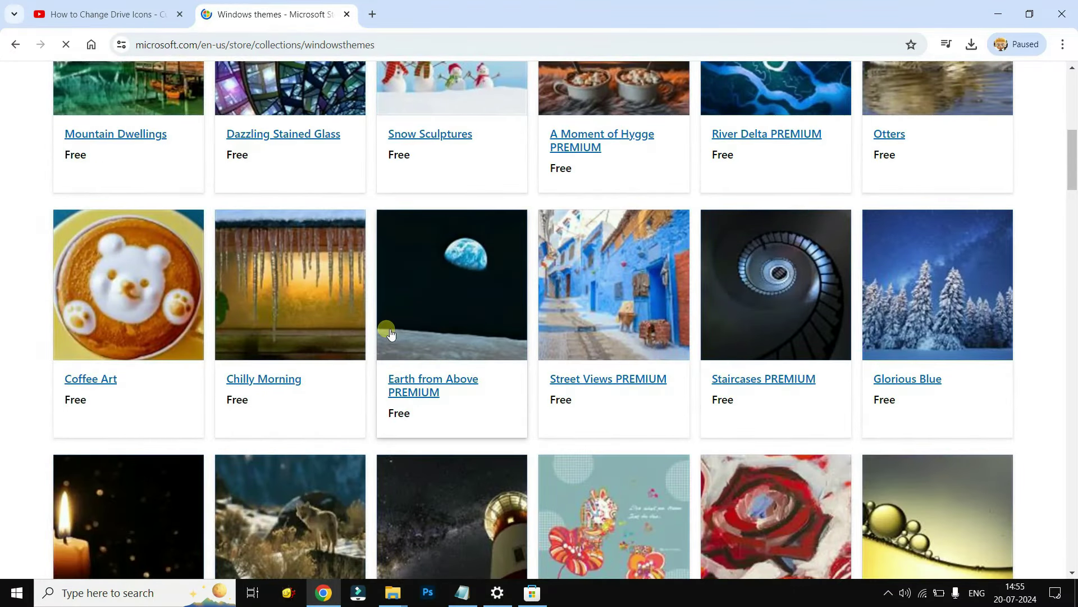
scroll(391, 334, "down", 10)
scroll(391, 333, "down", 6)
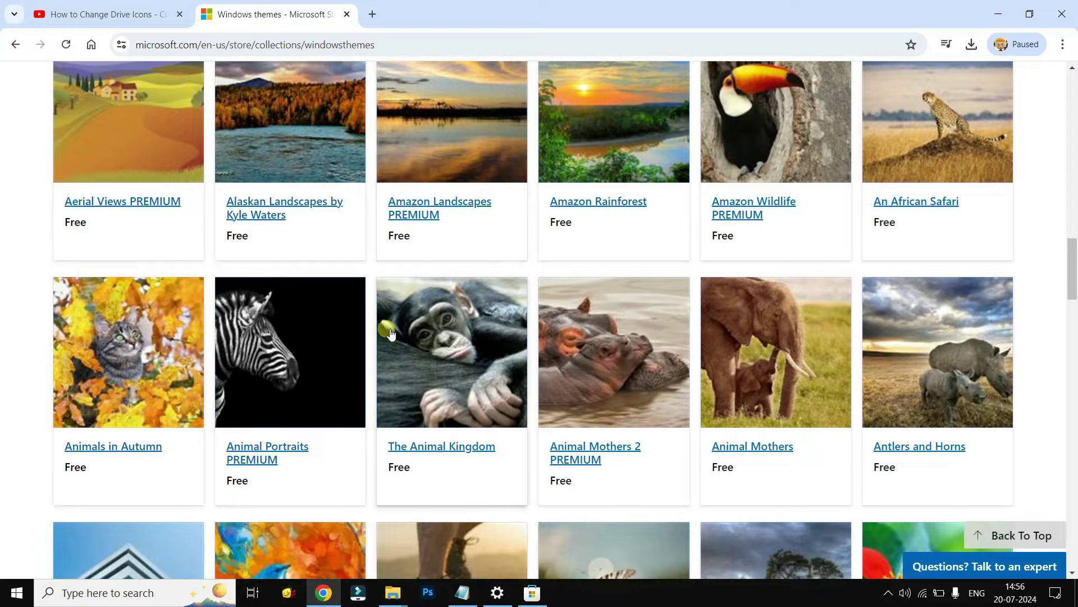
scroll(391, 334, "down", 20)
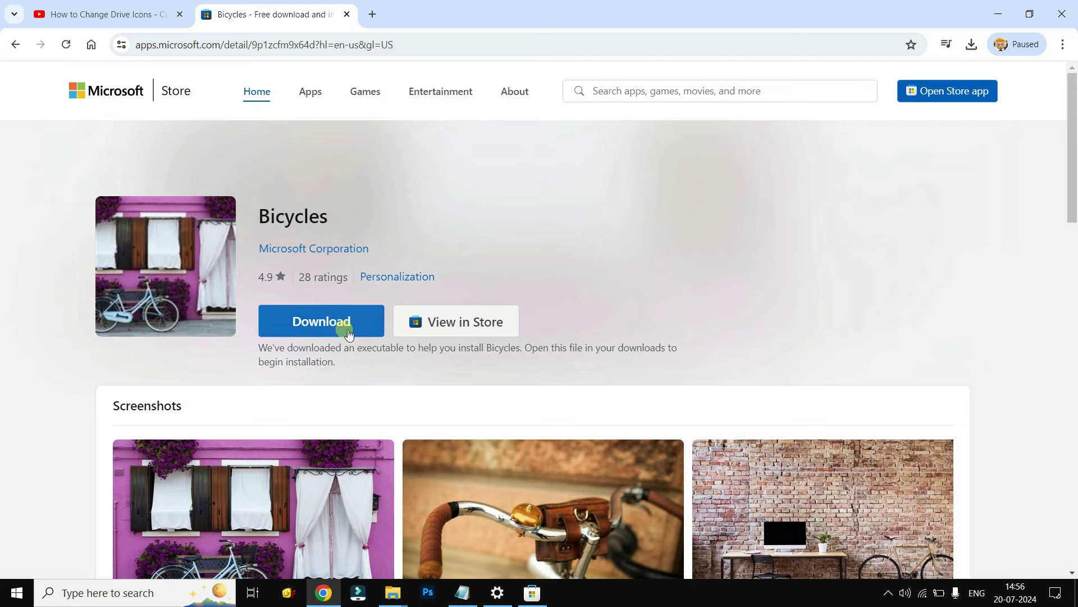
Download the Bicycles theme, decline the browser's request to open Microsoft Store, and switch to the Microsoft Store app manually
left_click(349, 328)
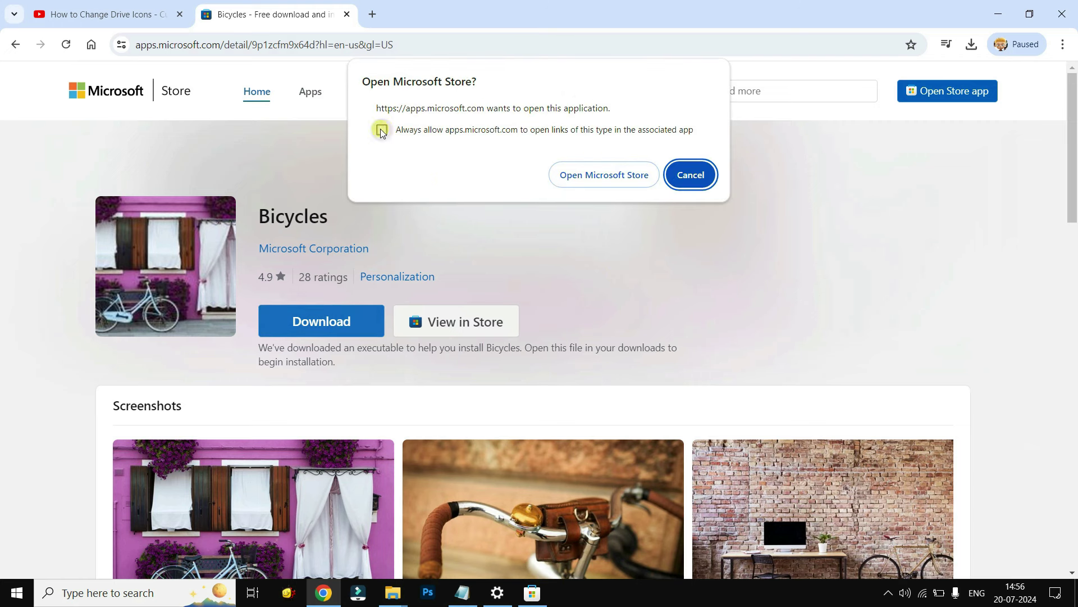
left_click(700, 176)
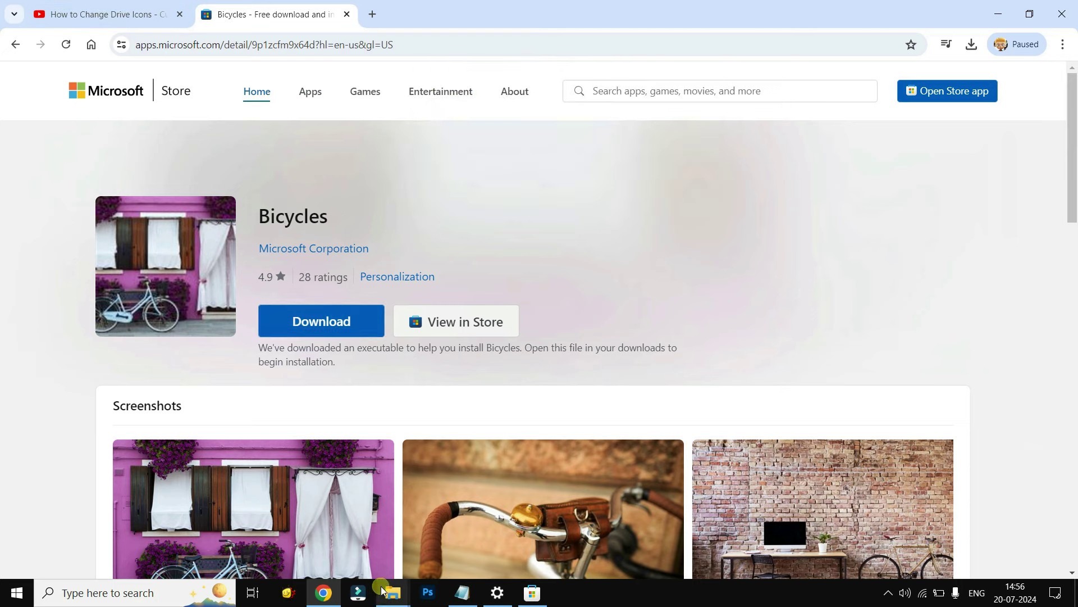
left_click(531, 595)
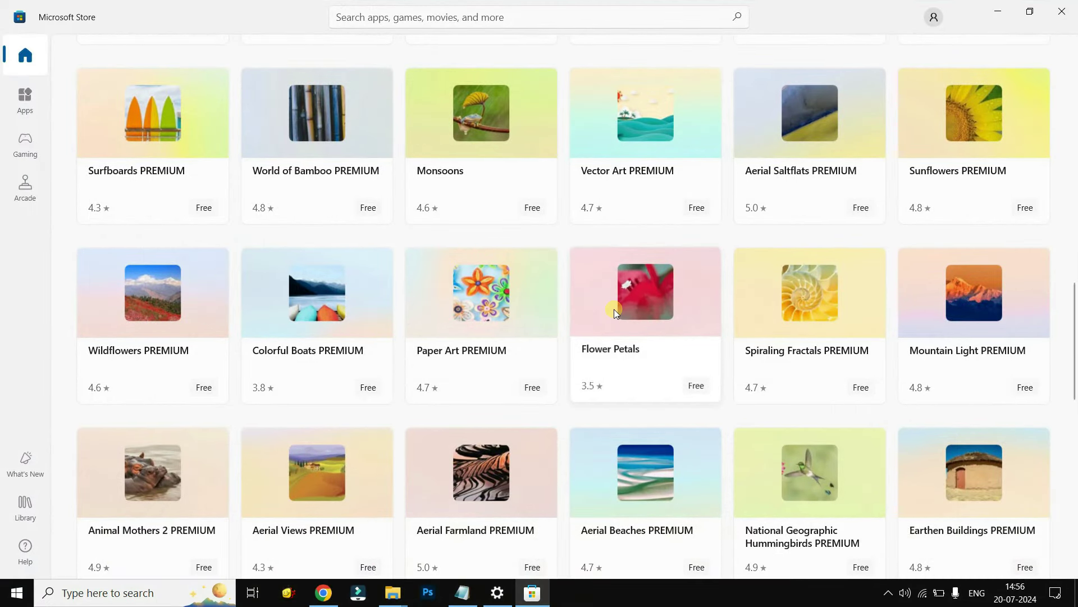
Browse the Windows themes collection, open the Pride 2020 Conversations theme and install it
scroll(309, 289, "down", 3)
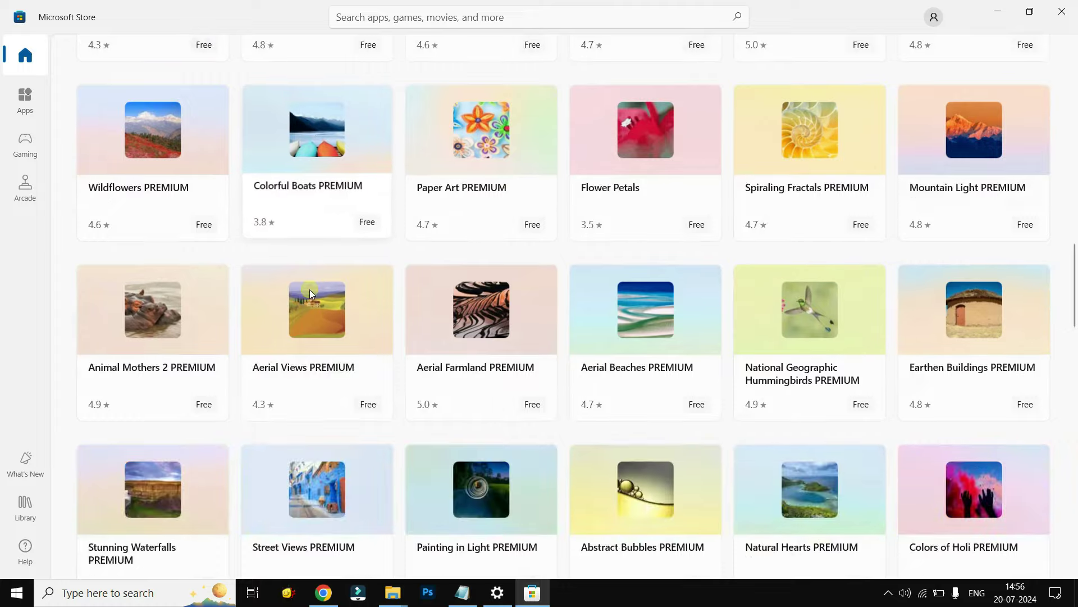
scroll(331, 286, "up", 10)
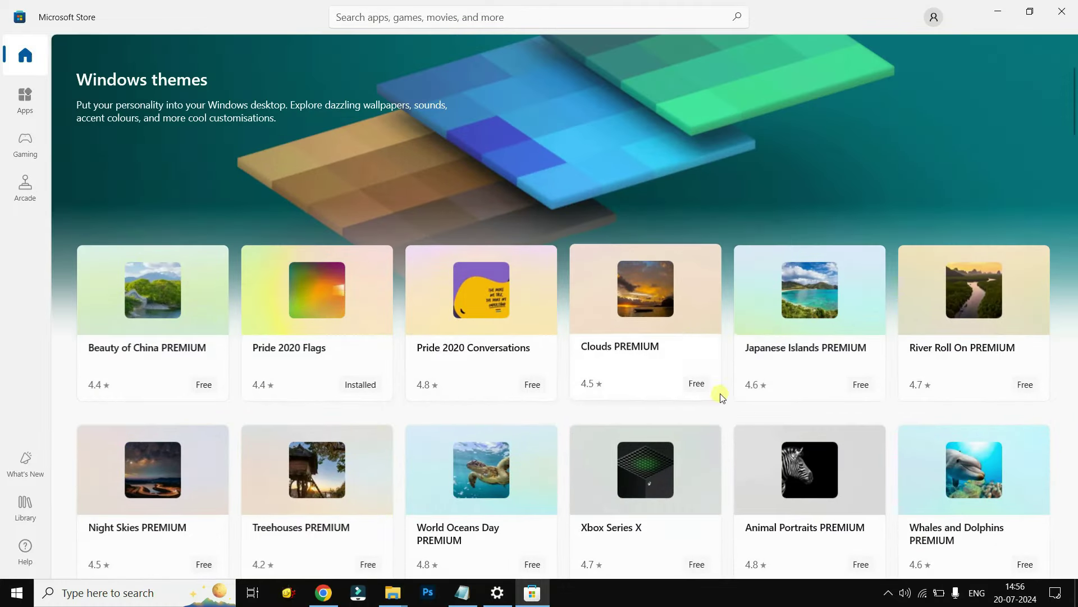
scroll(770, 399, "down", 2)
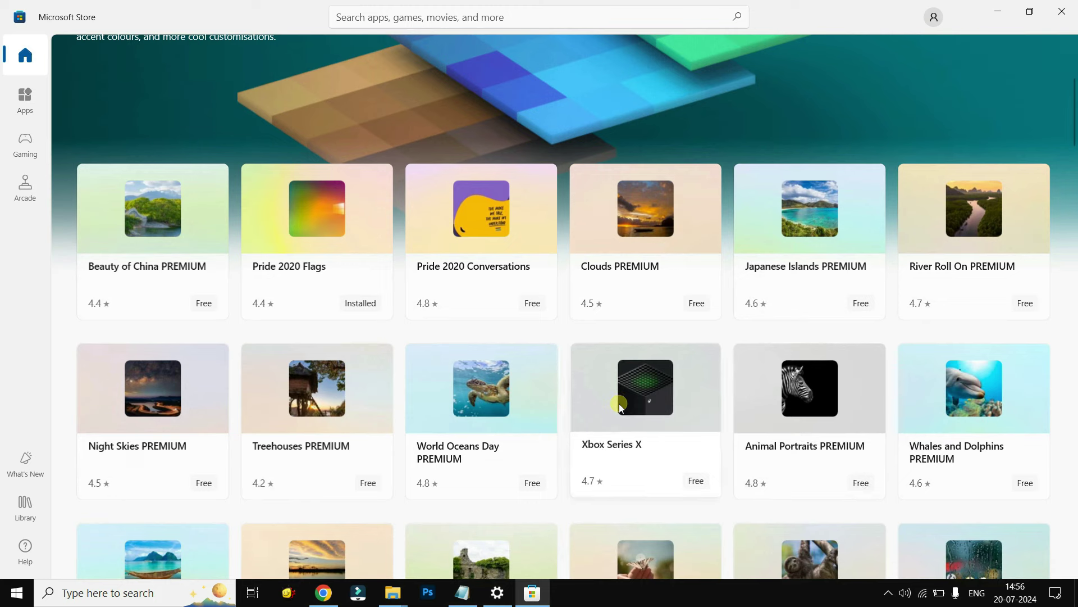
mouse_move(474, 218)
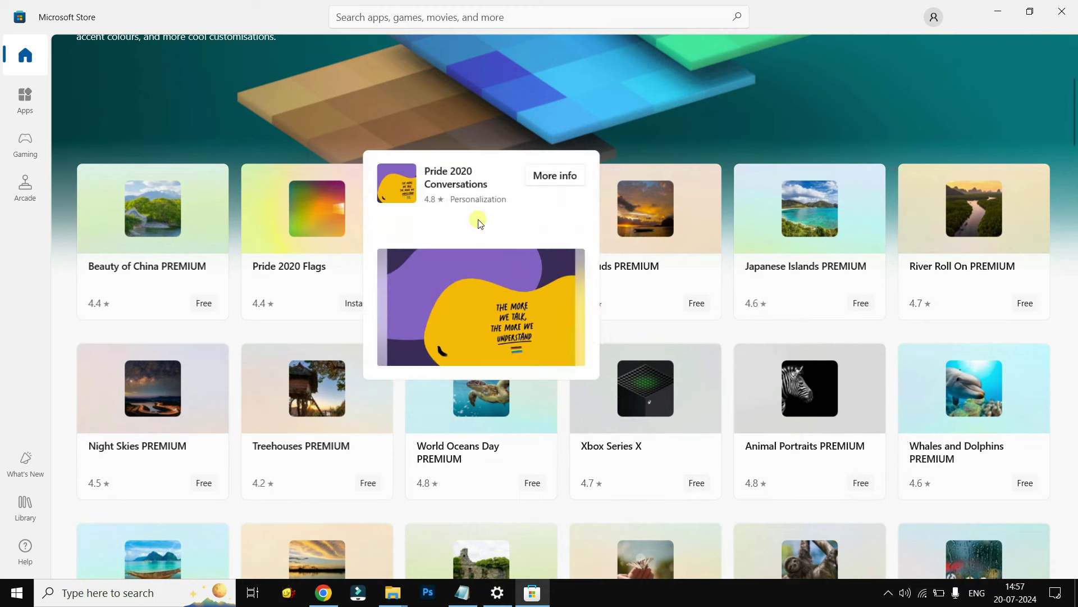
left_click(484, 272)
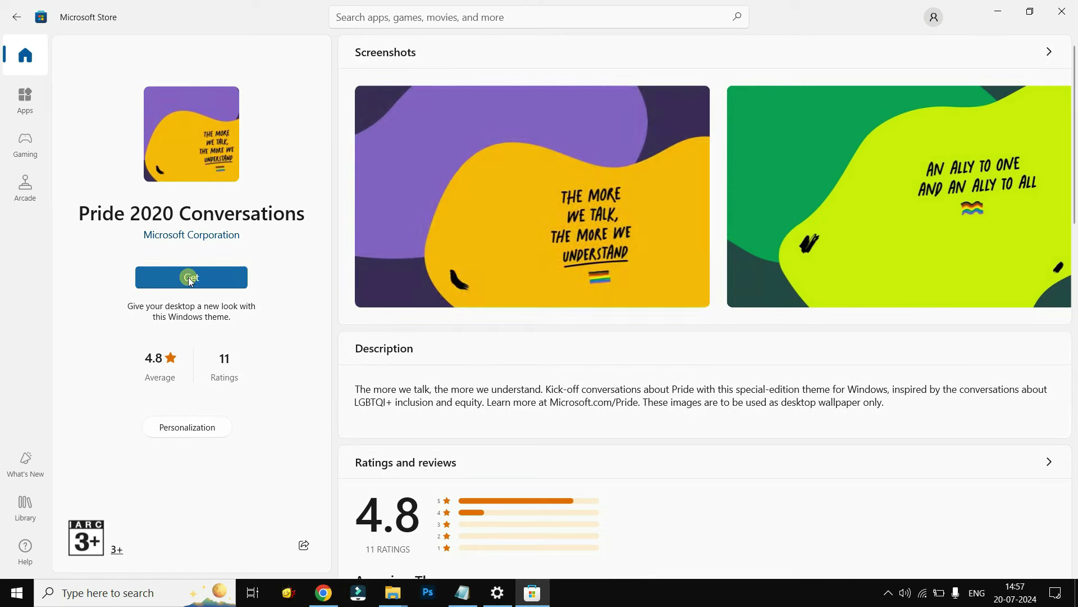
left_click(193, 281)
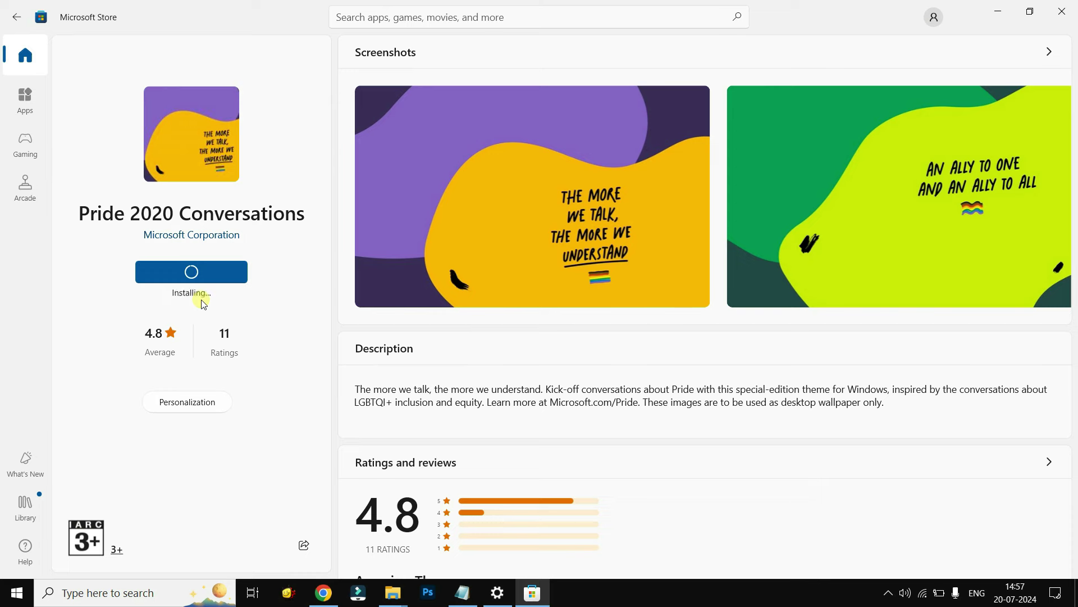
Open the installed theme in the theme settings, apply Pride 2020 Conversations, and check it on the desktop and Start menu
left_click(197, 283)
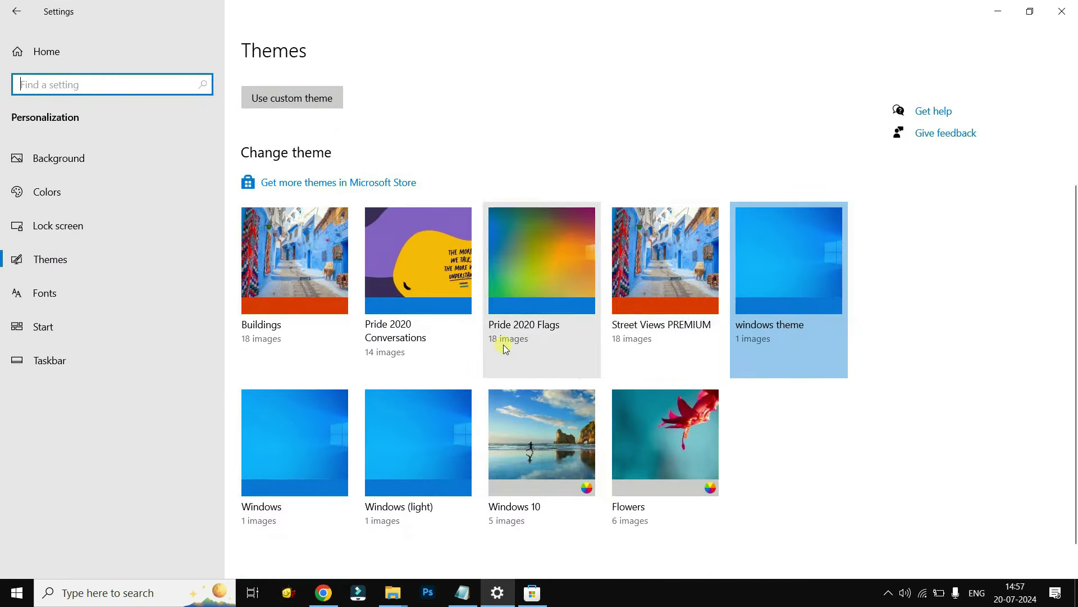
left_click(439, 262)
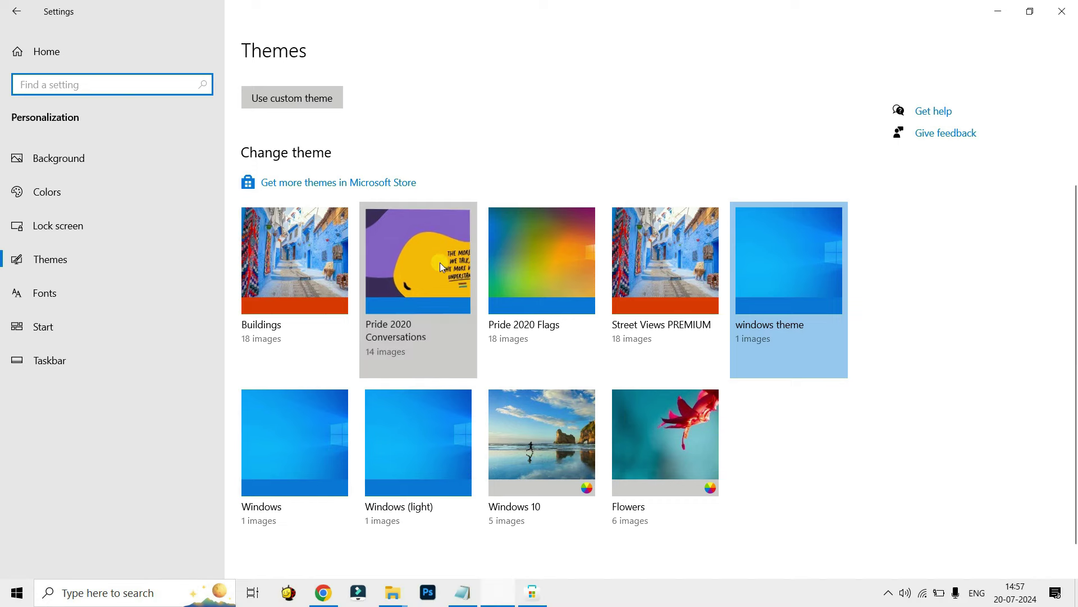
left_click(999, 11)
left_click(1005, 14)
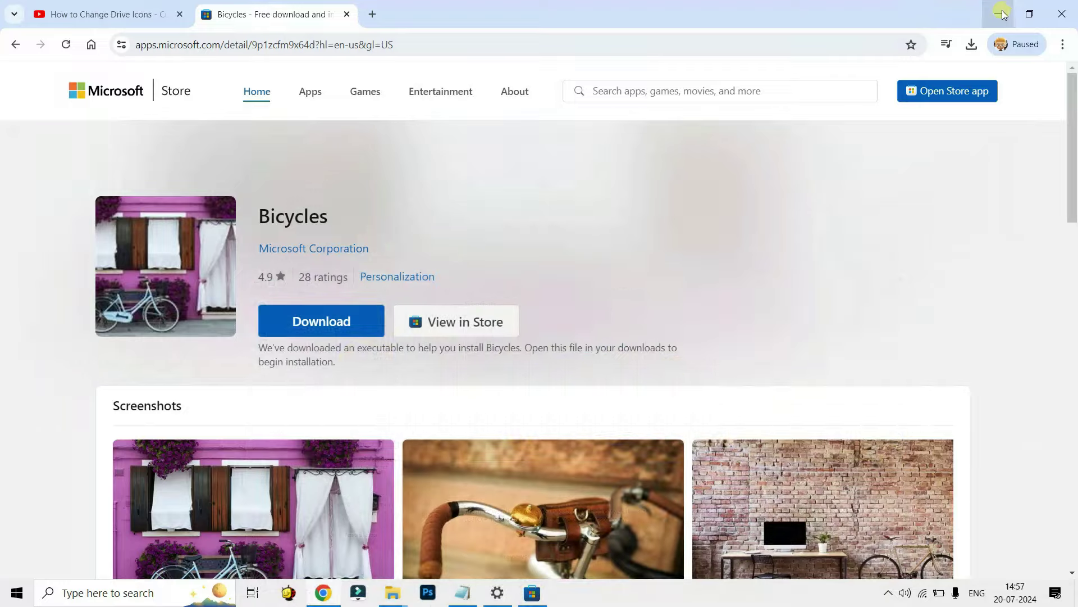
left_click(1006, 12)
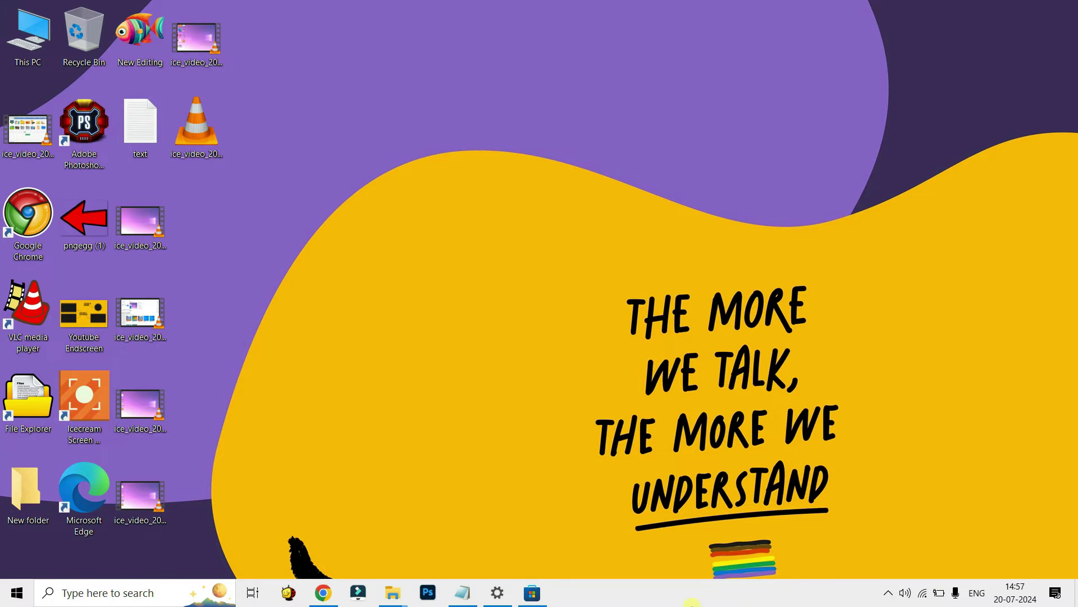
left_click(17, 597)
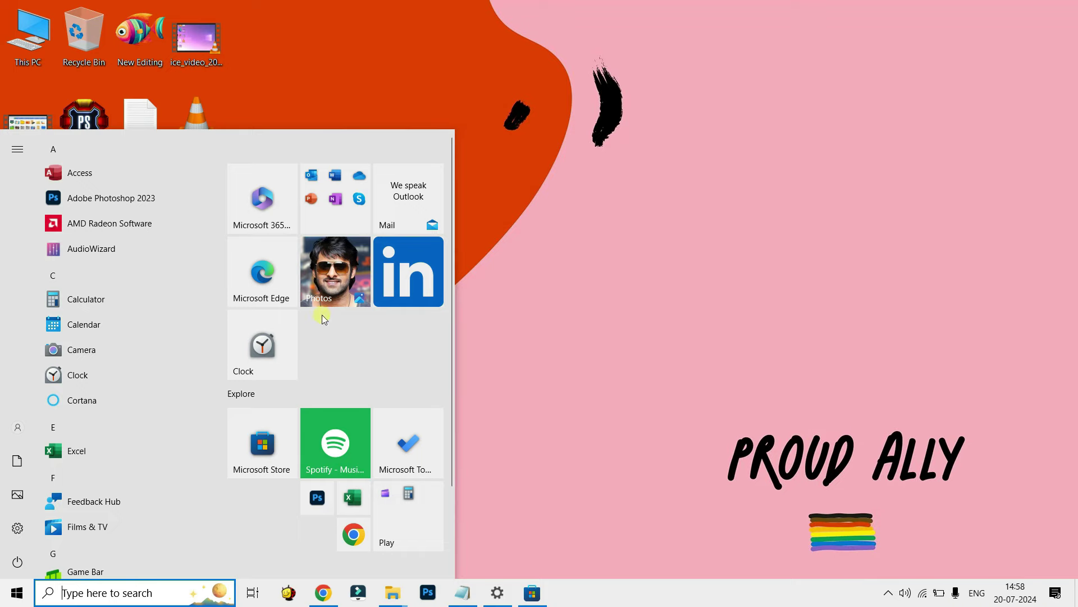
left_click(901, 319)
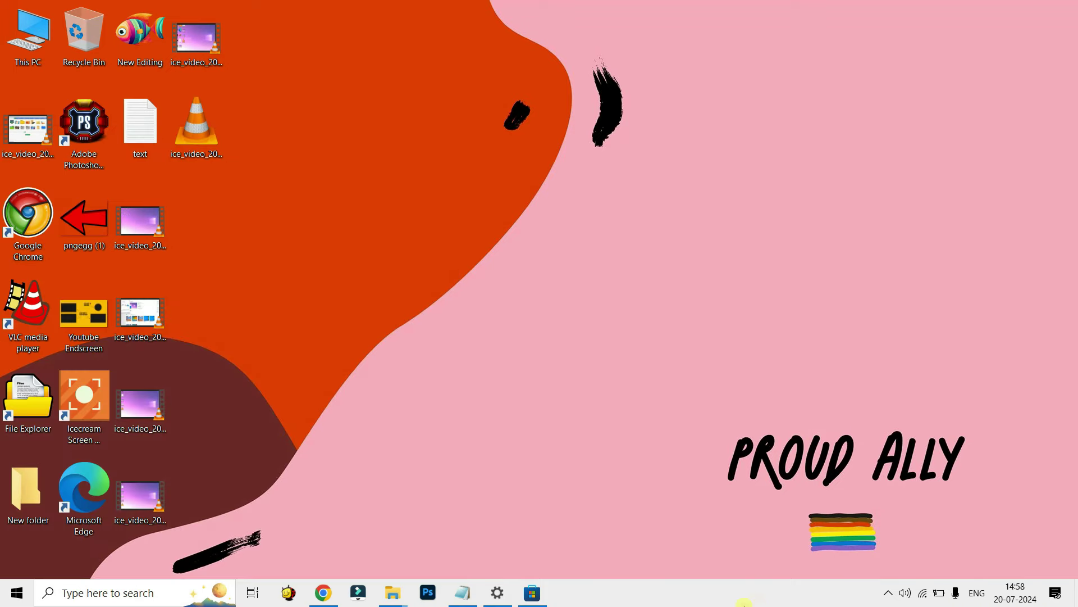
Switch to Chrome, search Google for "skinspack.com" and open the skinpacks.com website
left_click(324, 593)
left_click(325, 594)
left_click(317, 597)
left_click(300, 46)
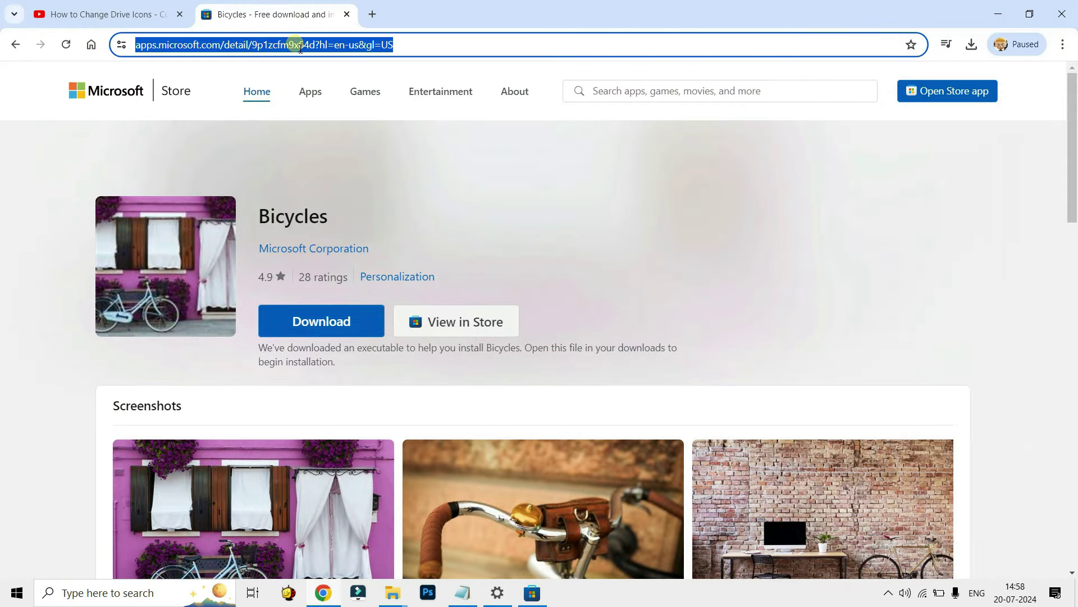
type("google")
key("Return")
type("skinspac")
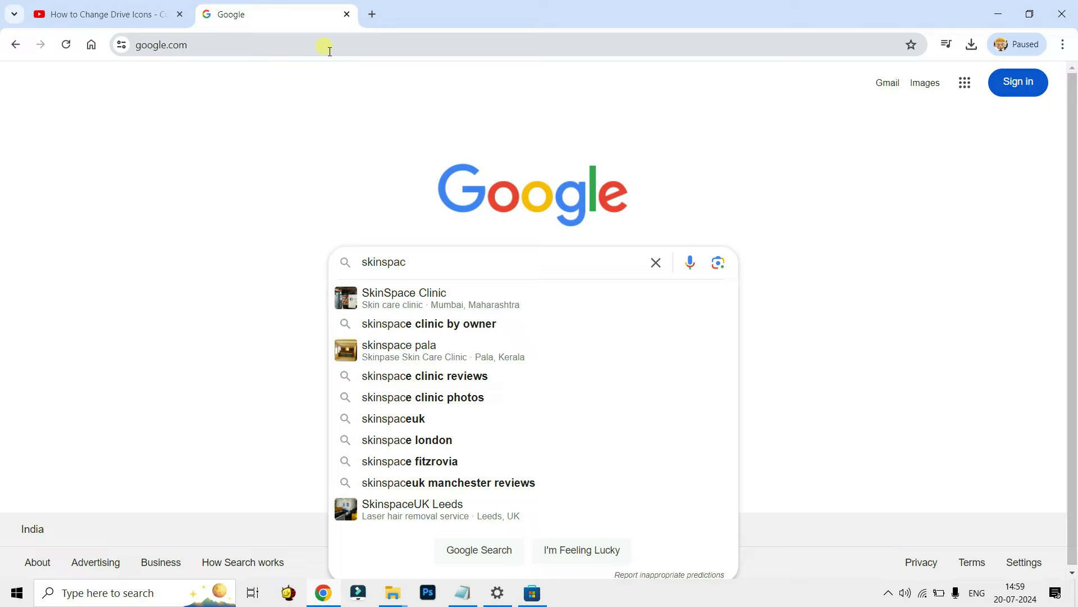
type("k.com")
key("Return")
left_click(209, 270)
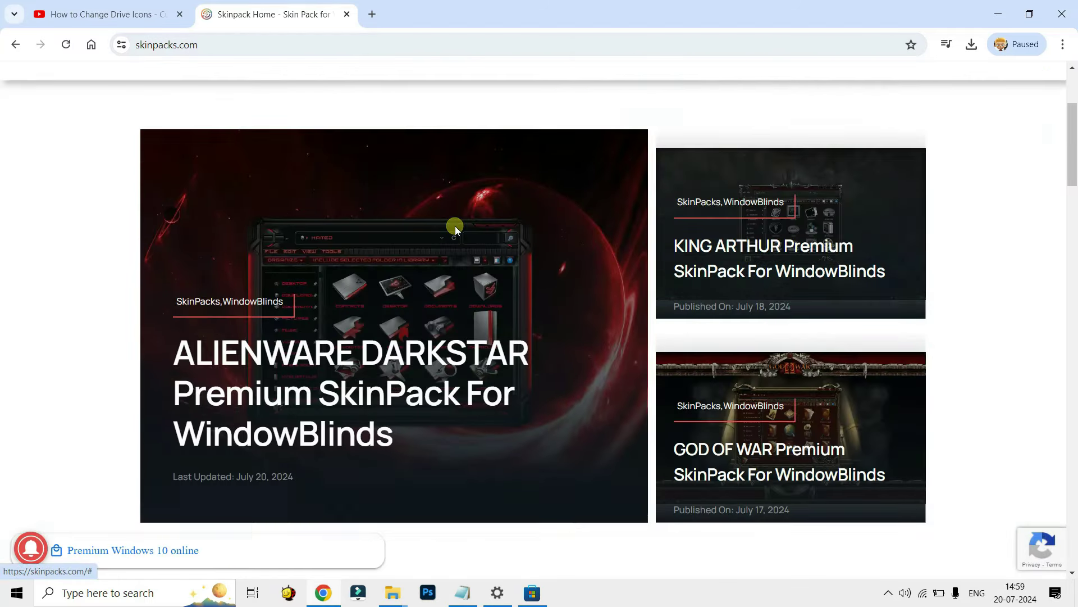
Open the GREEN LANTERN Premium SkinPack page from the premium skin packs and examine its preview images and download section
scroll(455, 227, "down", 12)
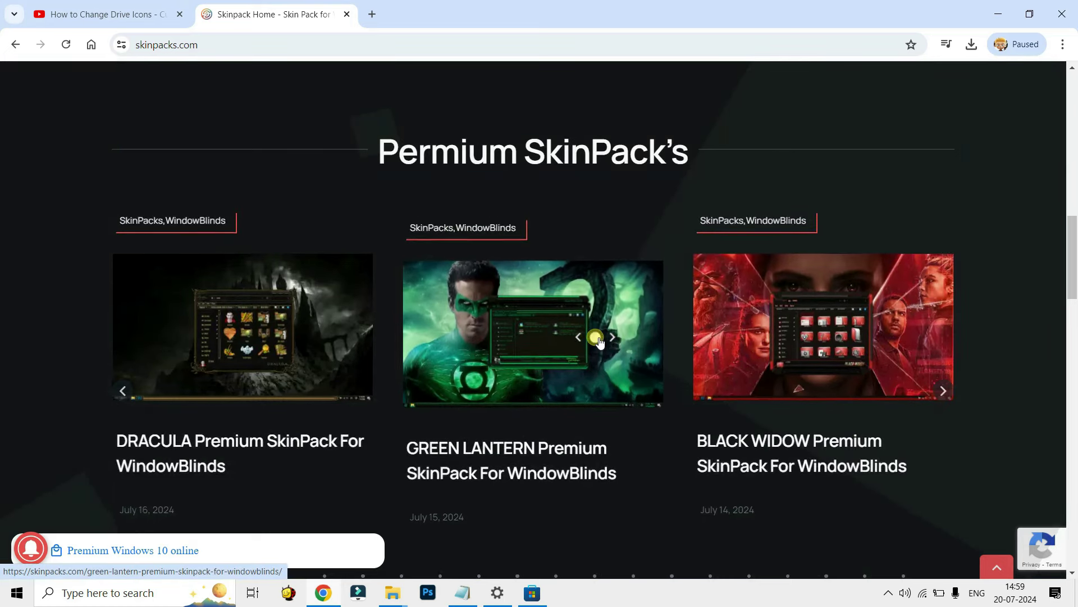
left_click(600, 341)
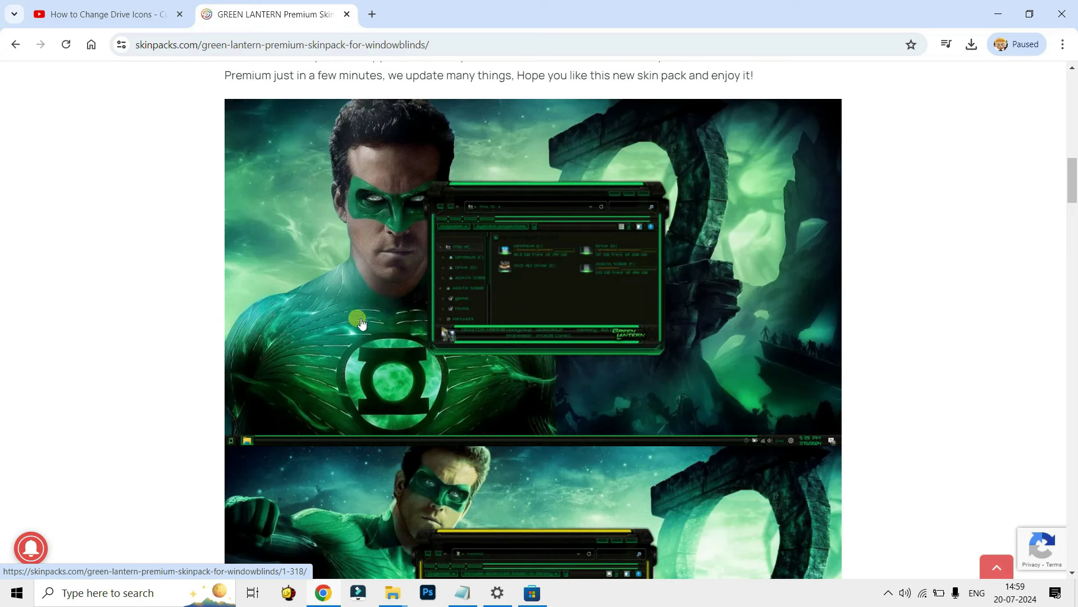
scroll(584, 267, "down", 10)
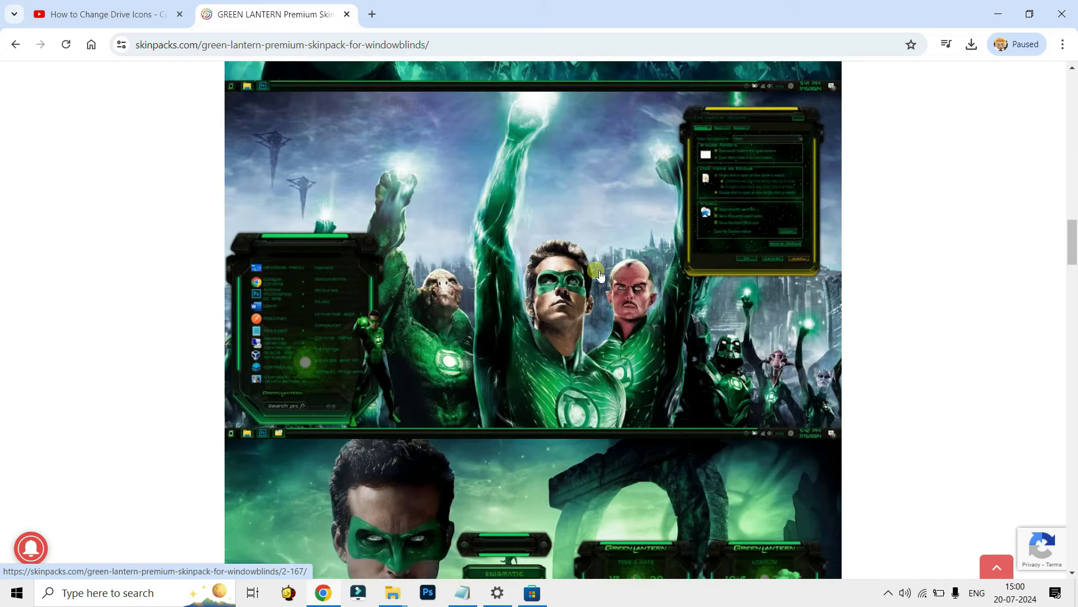
scroll(600, 276, "up", 5)
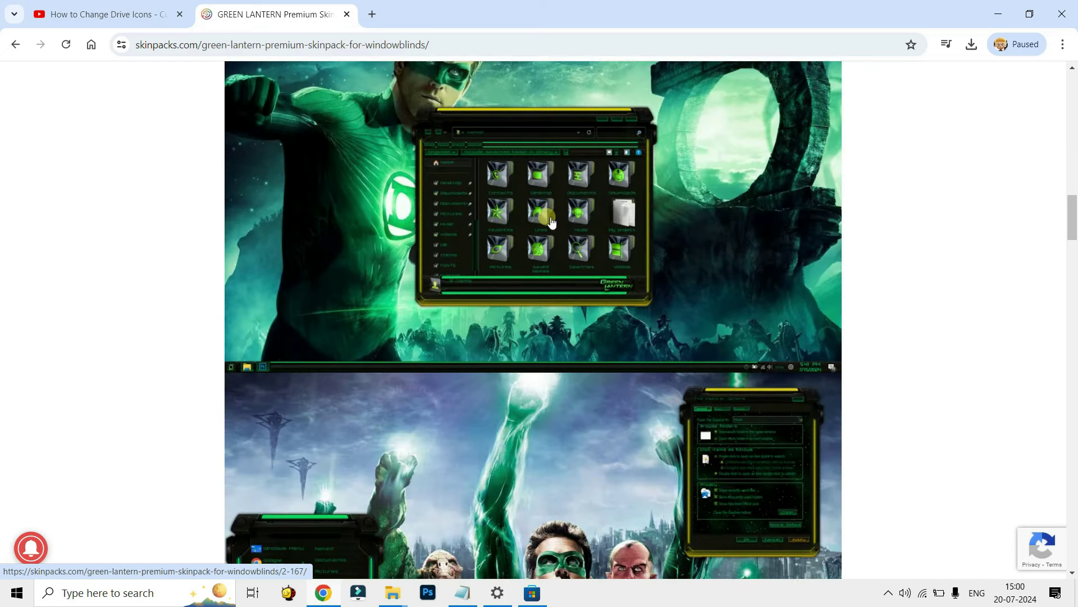
scroll(534, 248, "down", 15)
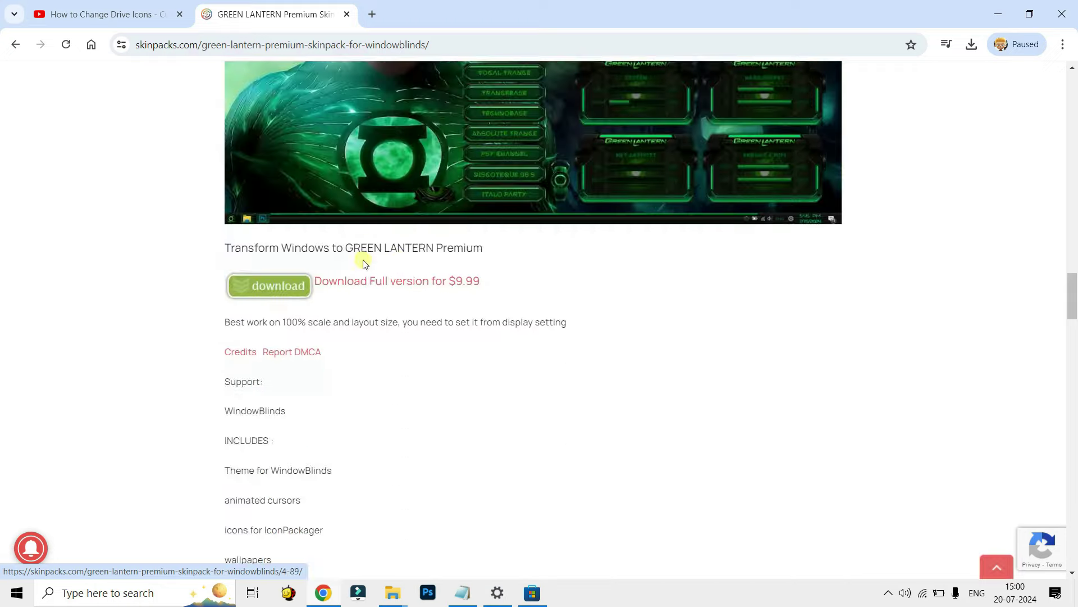
scroll(580, 275, "up", 10)
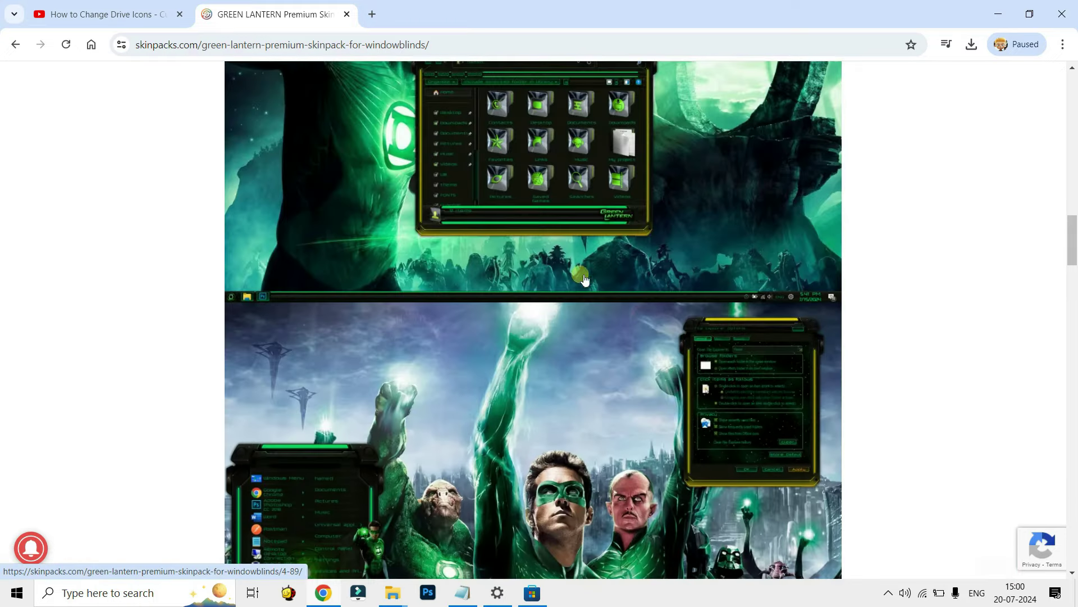
Return to the SkinPack home page and view the HOBBIT Premium SkinPack page
left_click(18, 45)
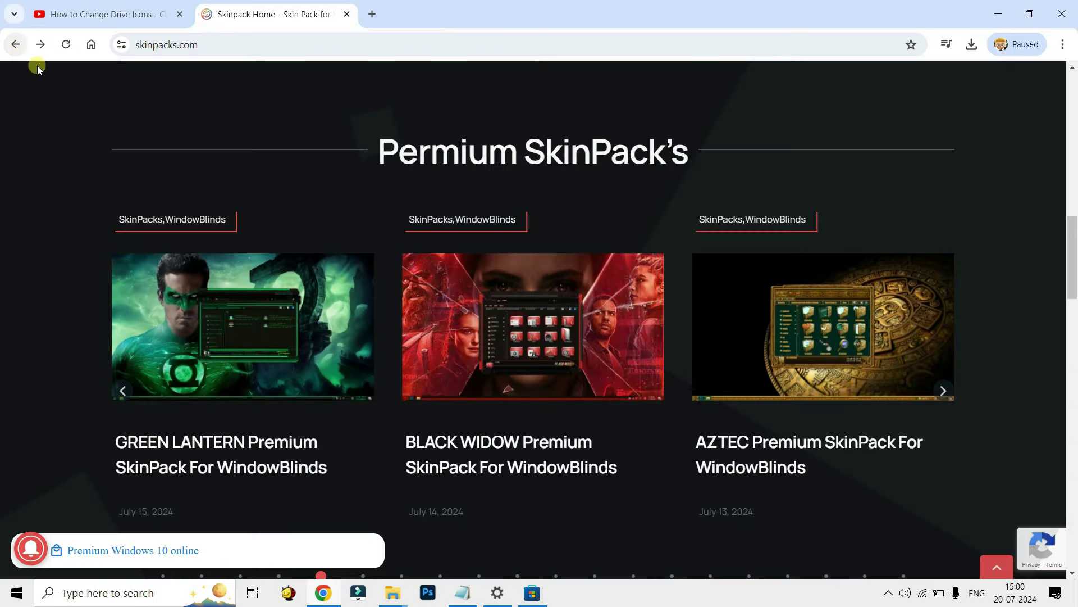
scroll(780, 315, "up", 6)
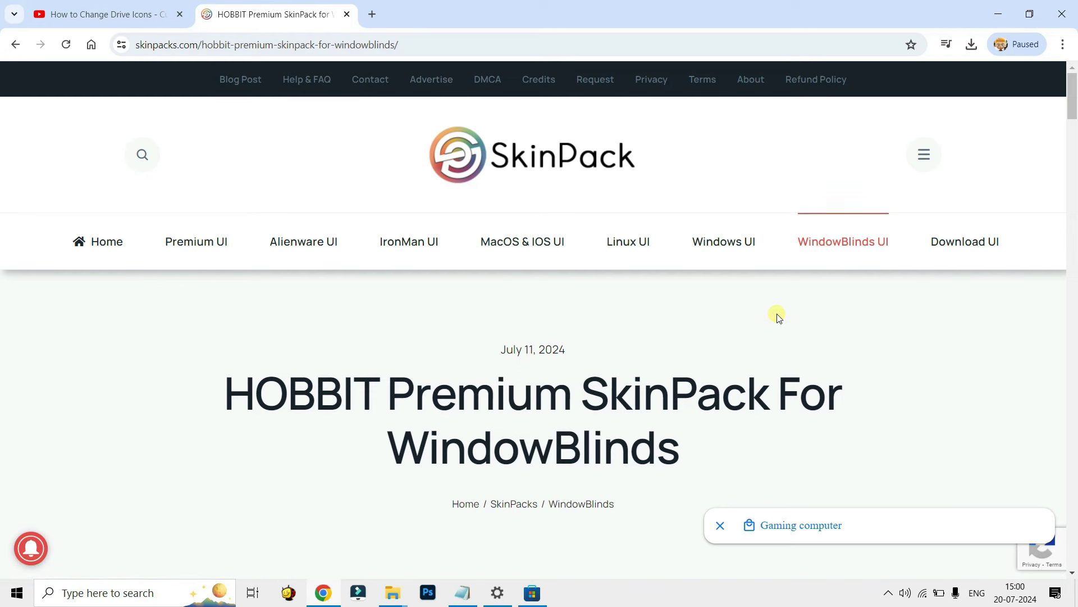
scroll(778, 314, "down", 10)
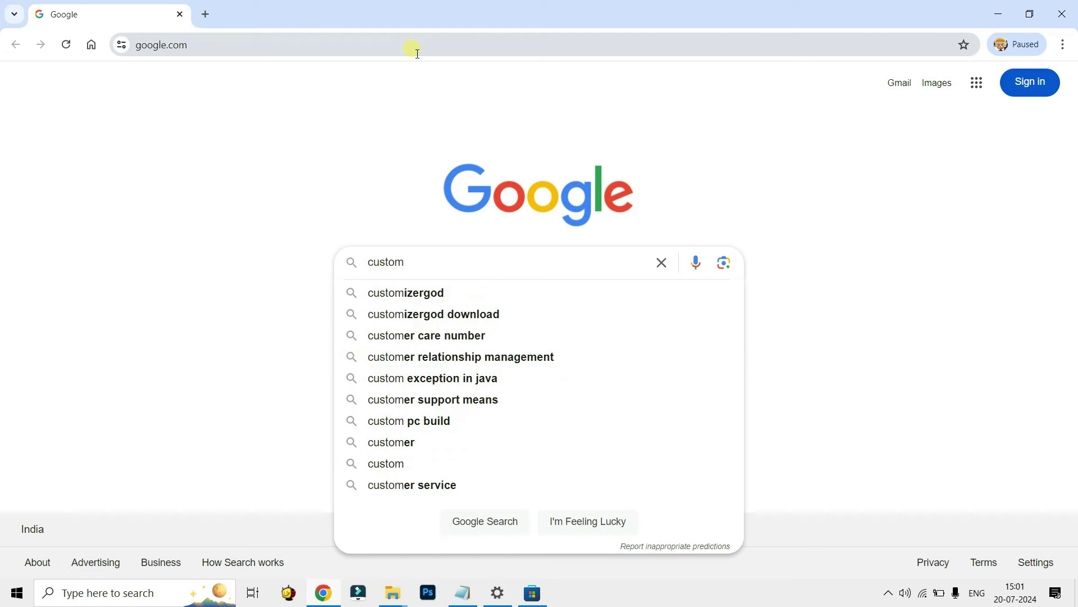
Search Google for "custom-cursor", open custom-cursor.com and browse its new and top cursor packs
type("custom-cursor")
key("Return")
left_click(180, 217)
scroll(582, 282, "down", 10)
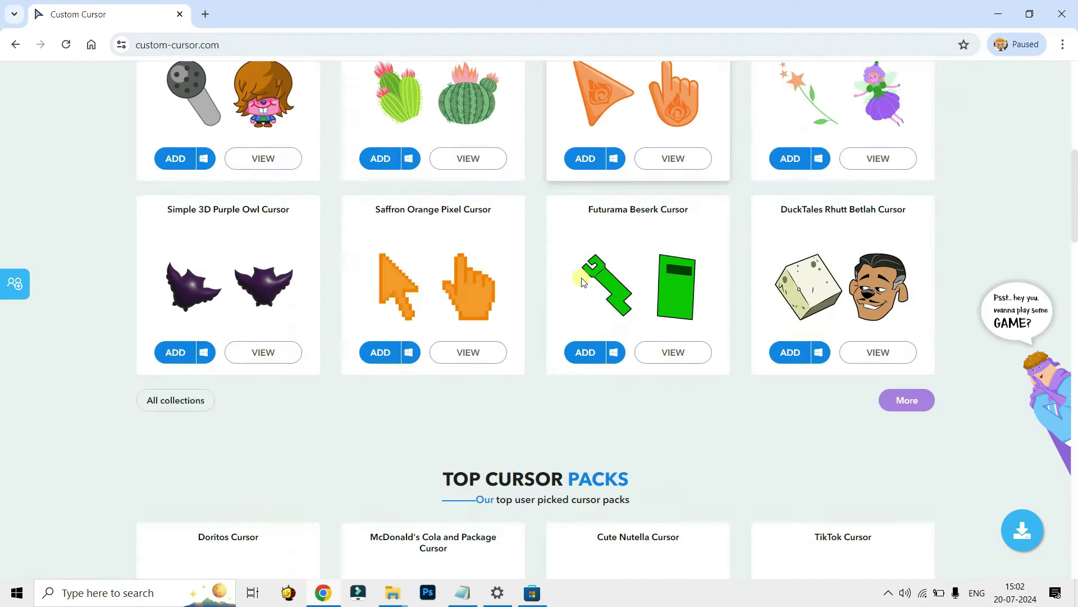
scroll(582, 282, "up", 5)
scroll(582, 282, "down", 7)
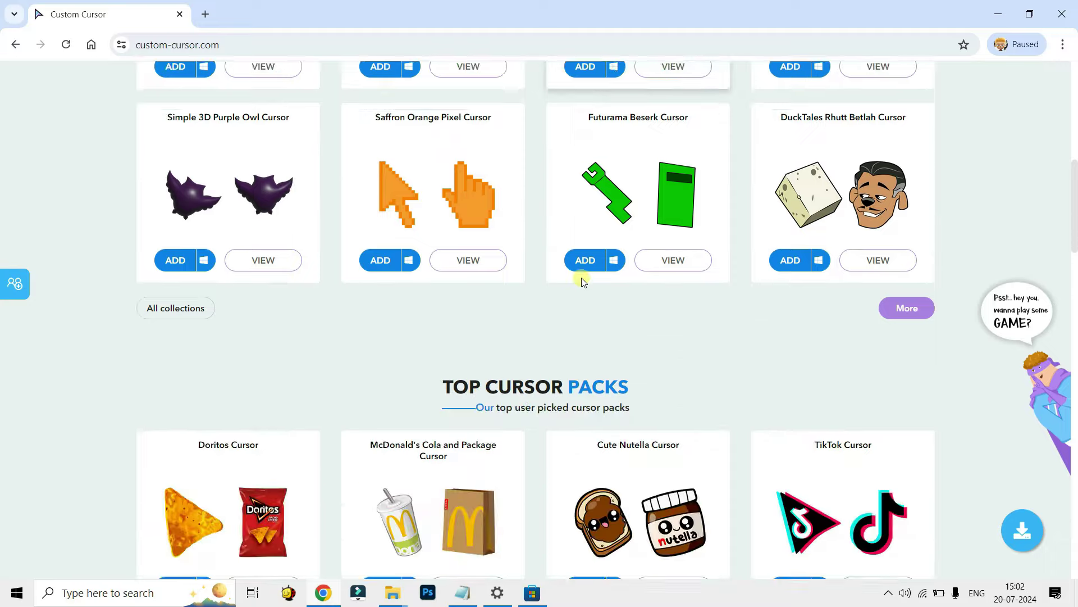
scroll(581, 278, "down", 7)
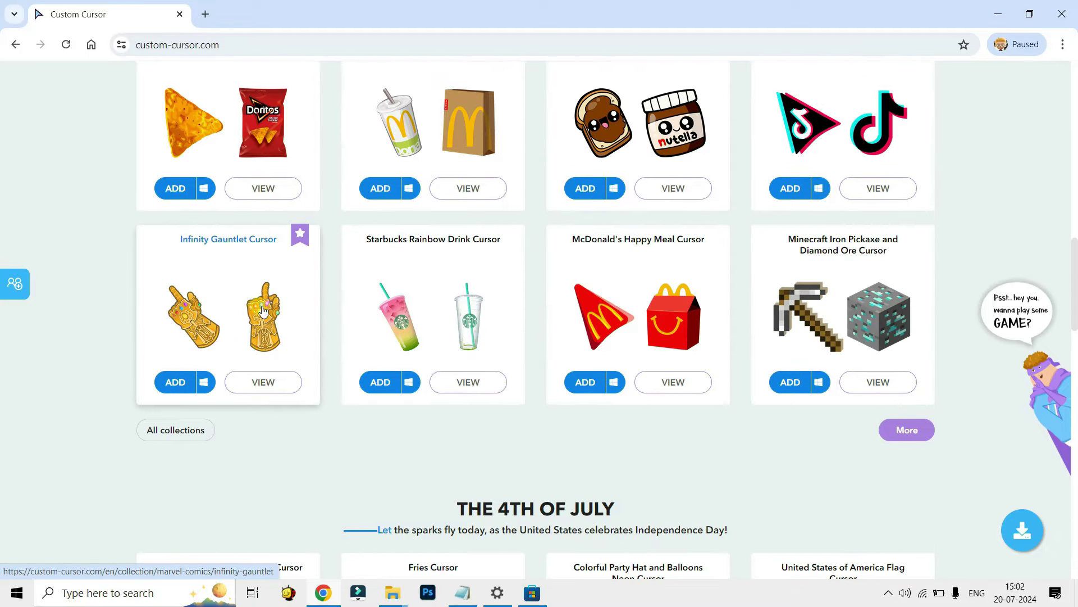
Try to add the Infinity Gauntlet cursor and install the required Custom Cursor for Chrome extension from the Chrome Web Store
left_click(176, 384)
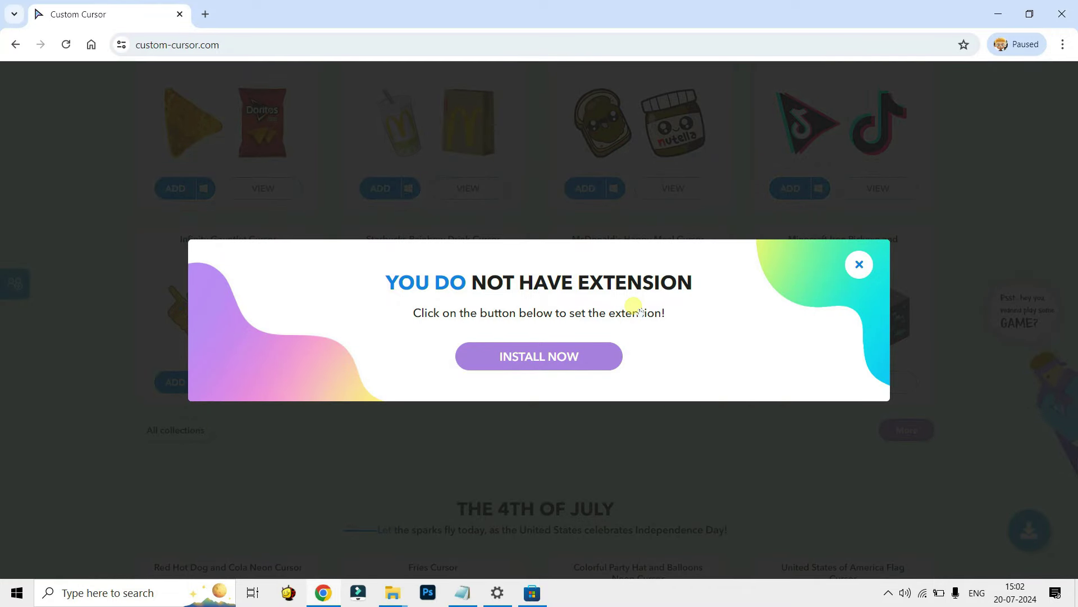
left_click(562, 363)
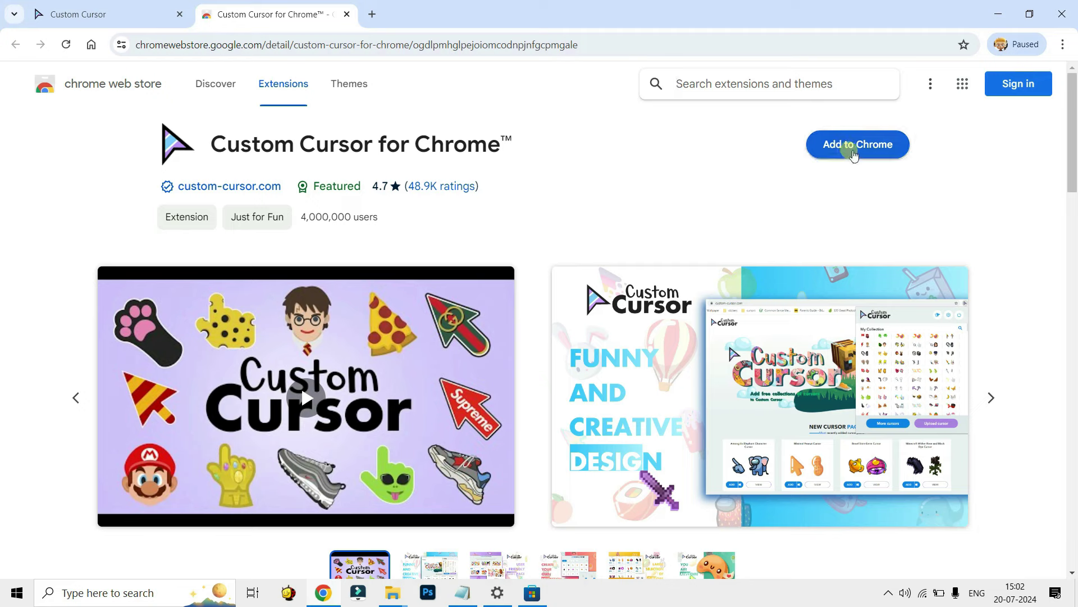
left_click(870, 147)
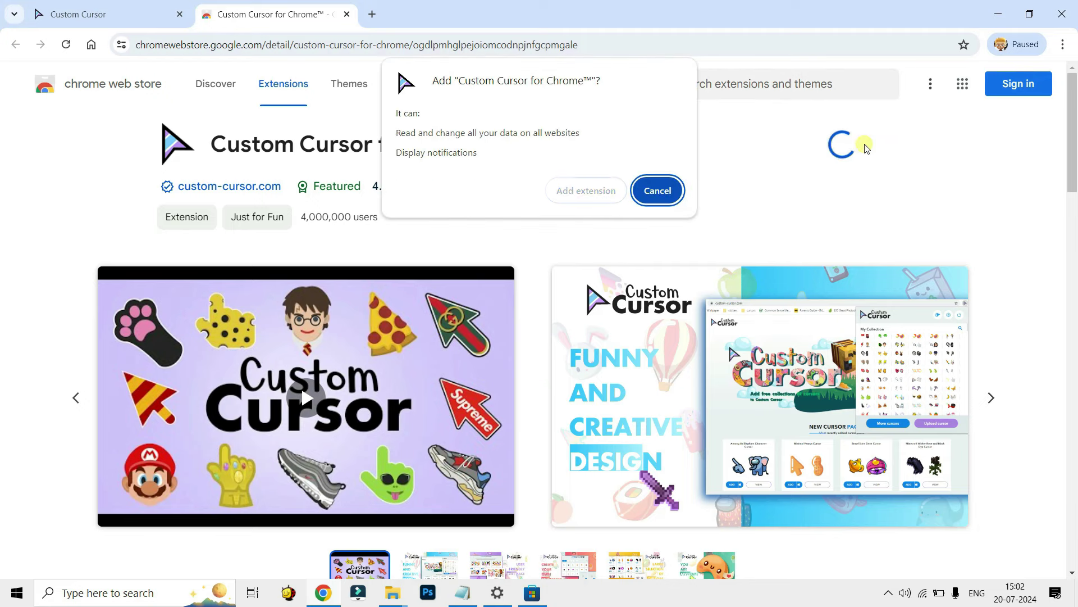
left_click(607, 189)
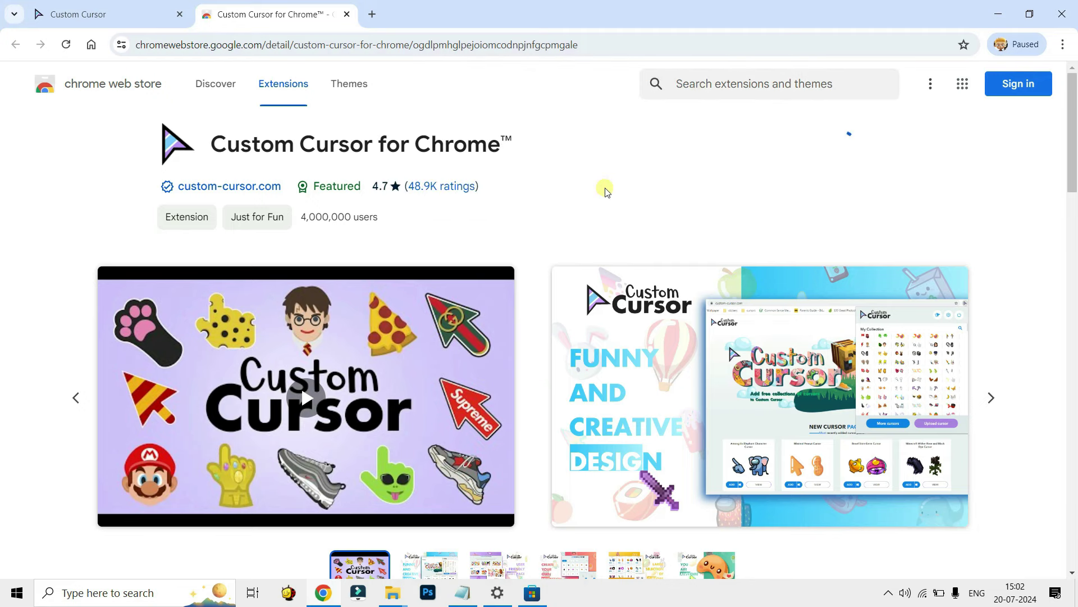
Open the Custom Cursor for Chrome extension and choose the Yellow cursor from the Color collection
left_click(934, 45)
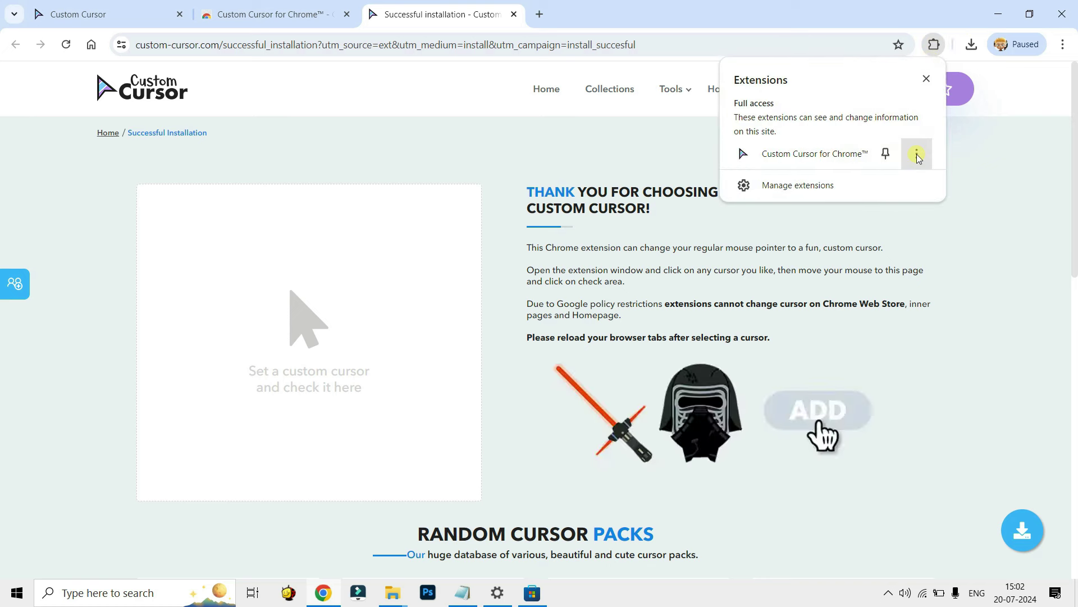
left_click(815, 152)
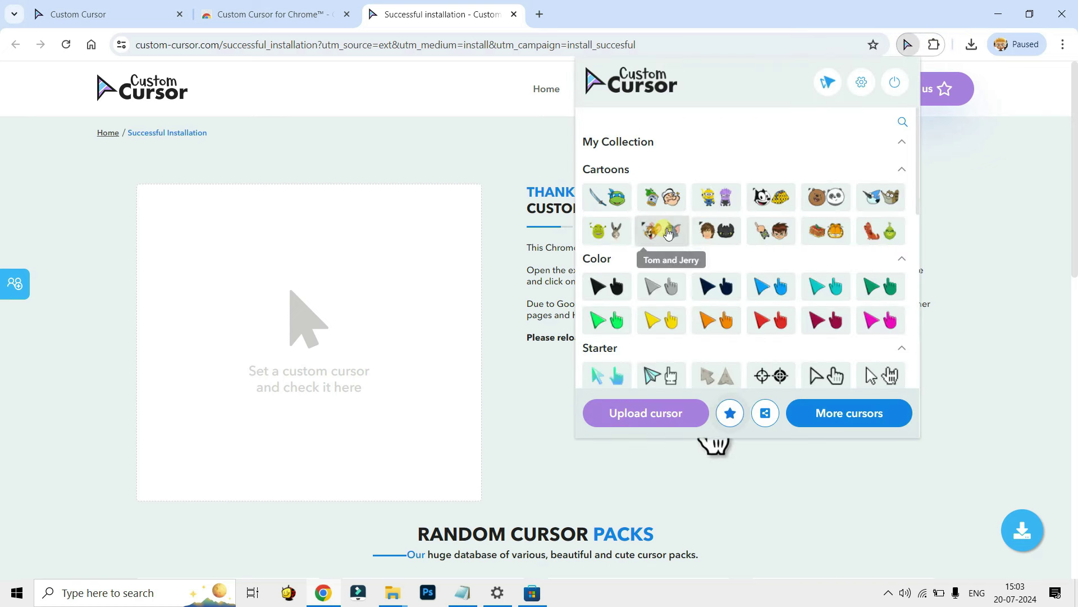
scroll(691, 235, "down", 1)
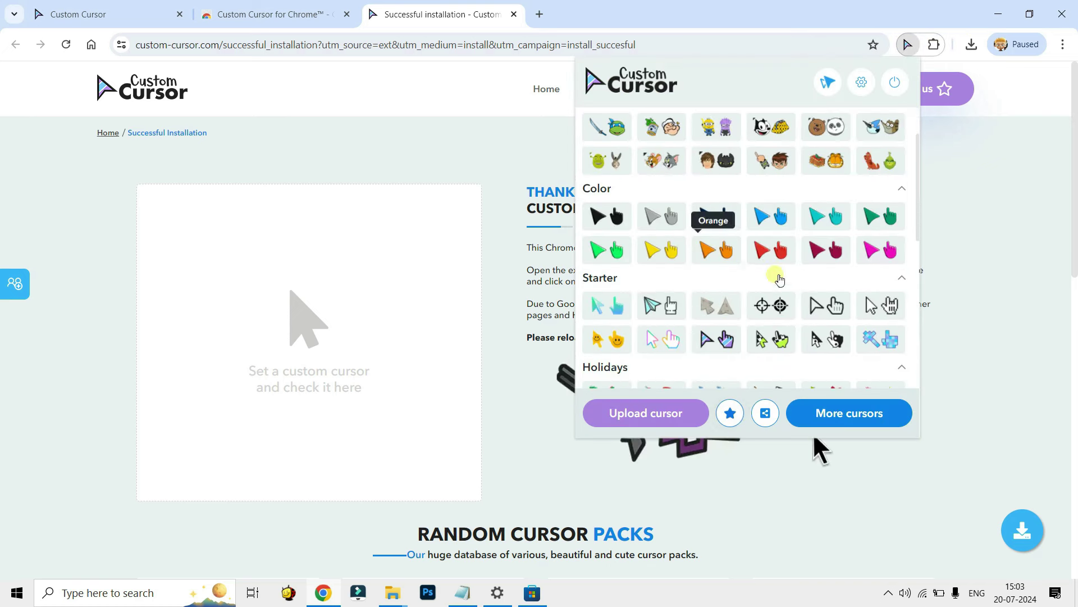
left_click(677, 254)
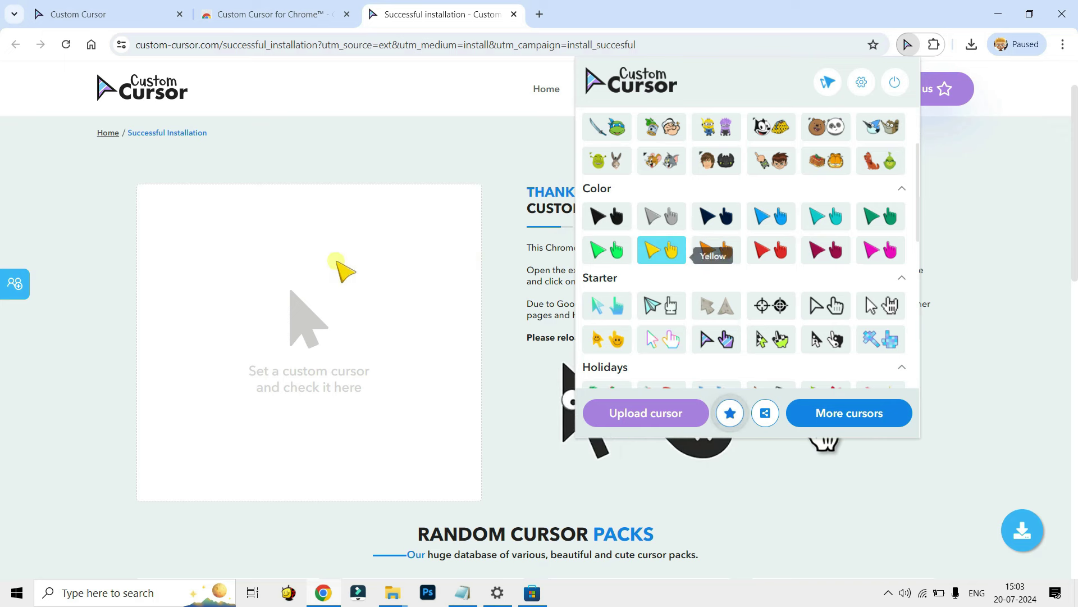
Test the Yellow cursor on the check area, choose the Tom and Jerry cursor in the Custom Cursor extension and try it on the page
left_click(220, 240)
scroll(220, 241, "down", 1)
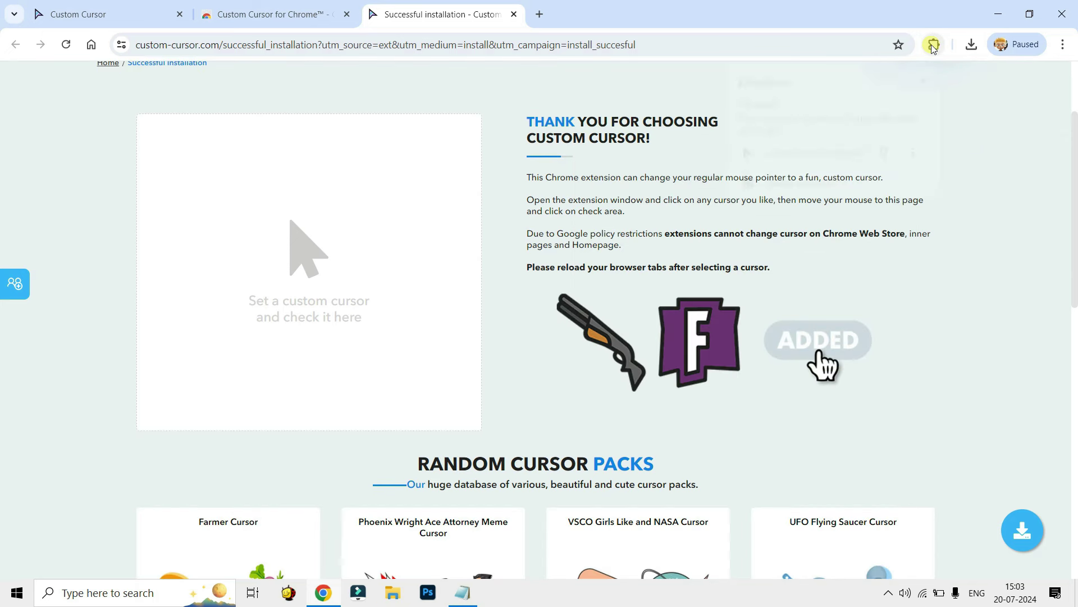
left_click(934, 45)
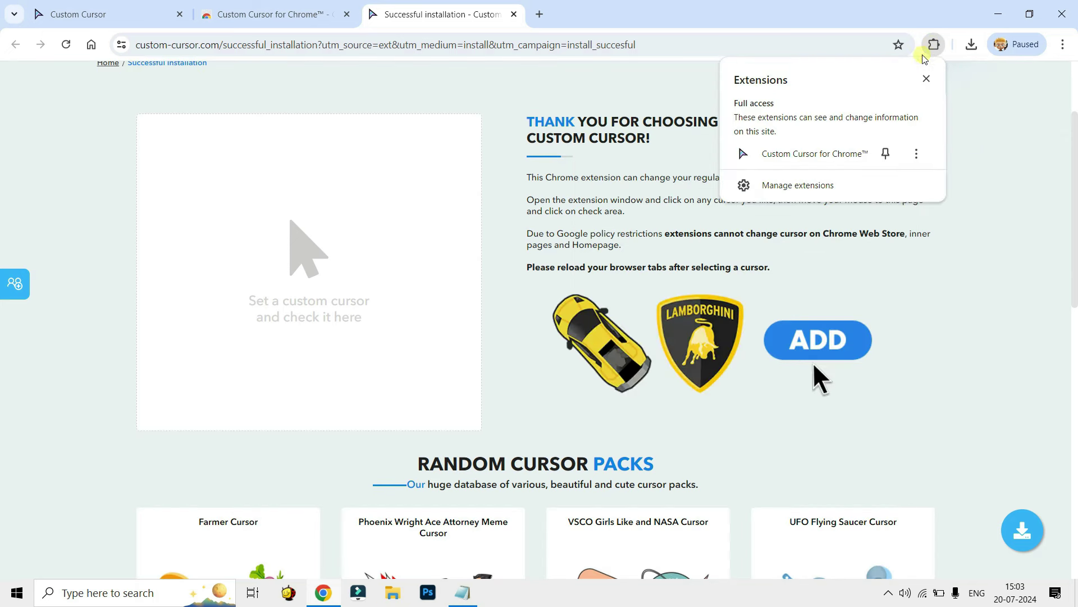
left_click(842, 153)
scroll(758, 247, "down", 3)
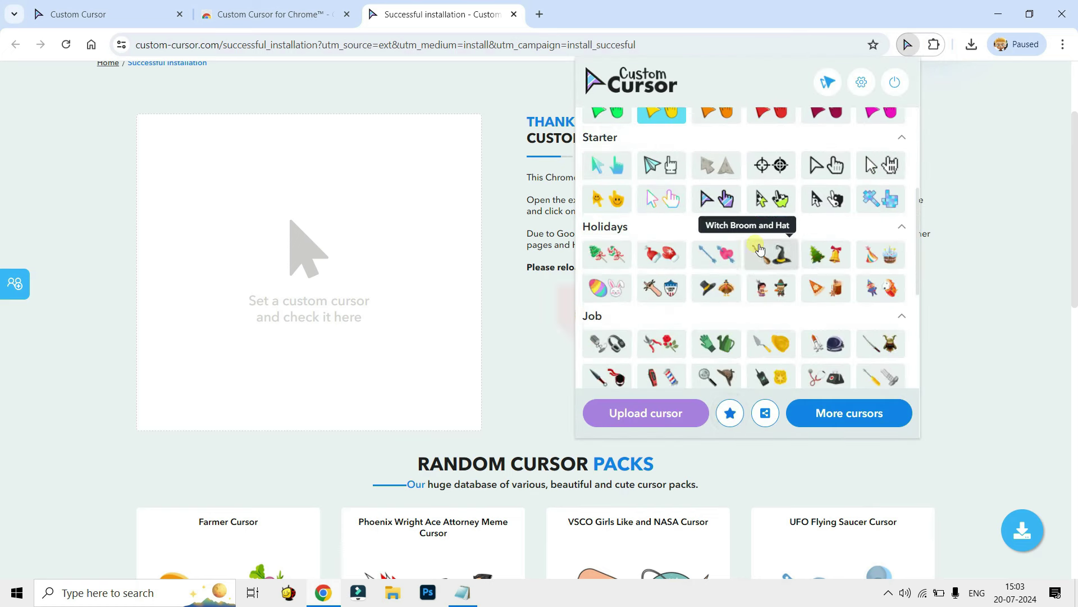
scroll(713, 189, "up", 2)
left_click(662, 162)
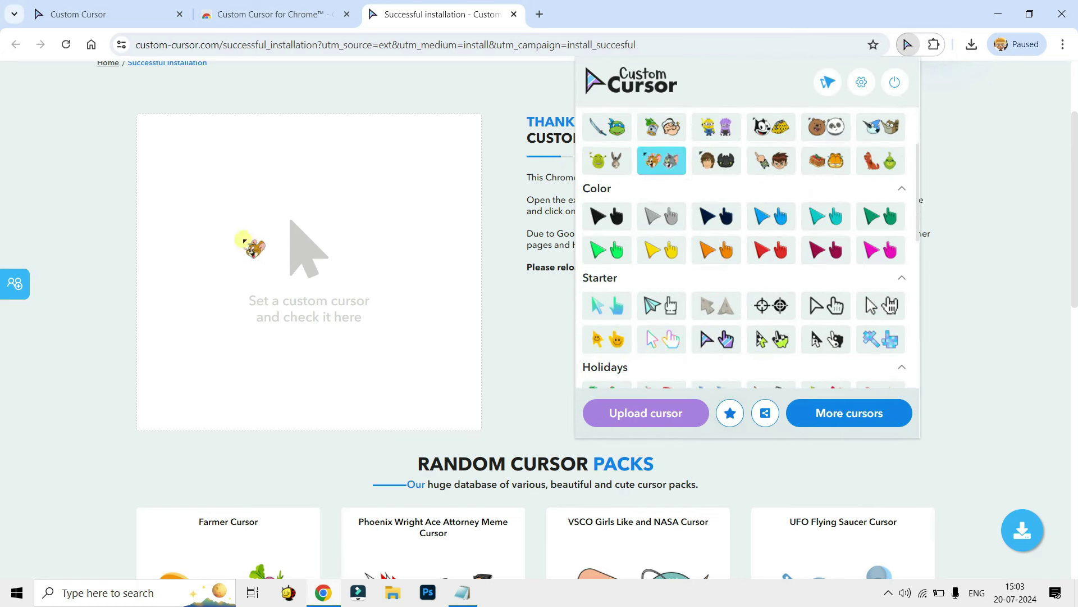
scroll(813, 157, "down", 4)
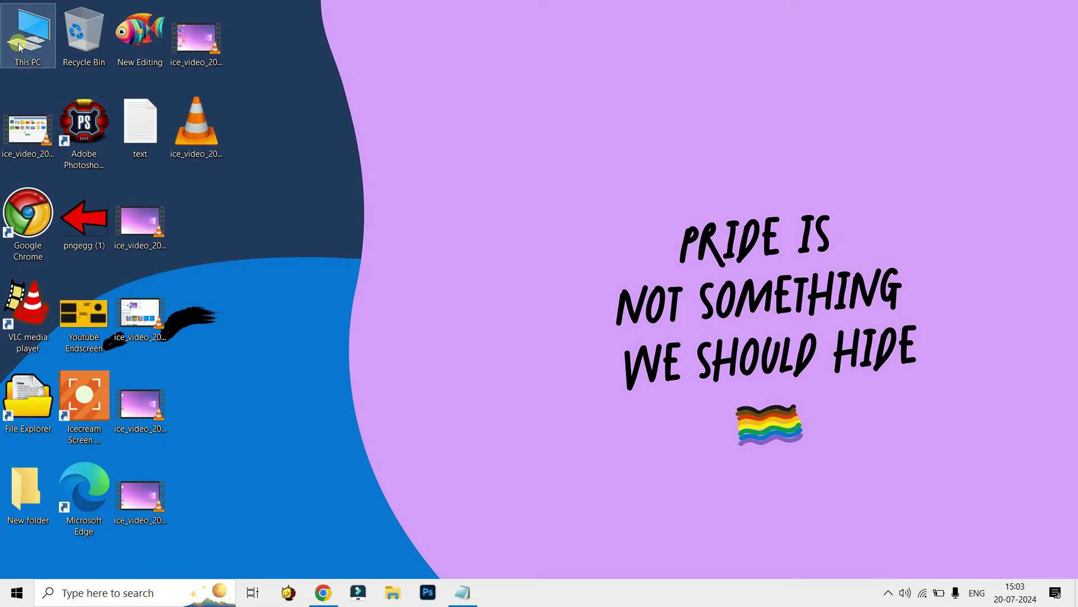
Compare how the pointer looks on the desktop, on the random cursor packs page and on google.com
double_click(18, 47)
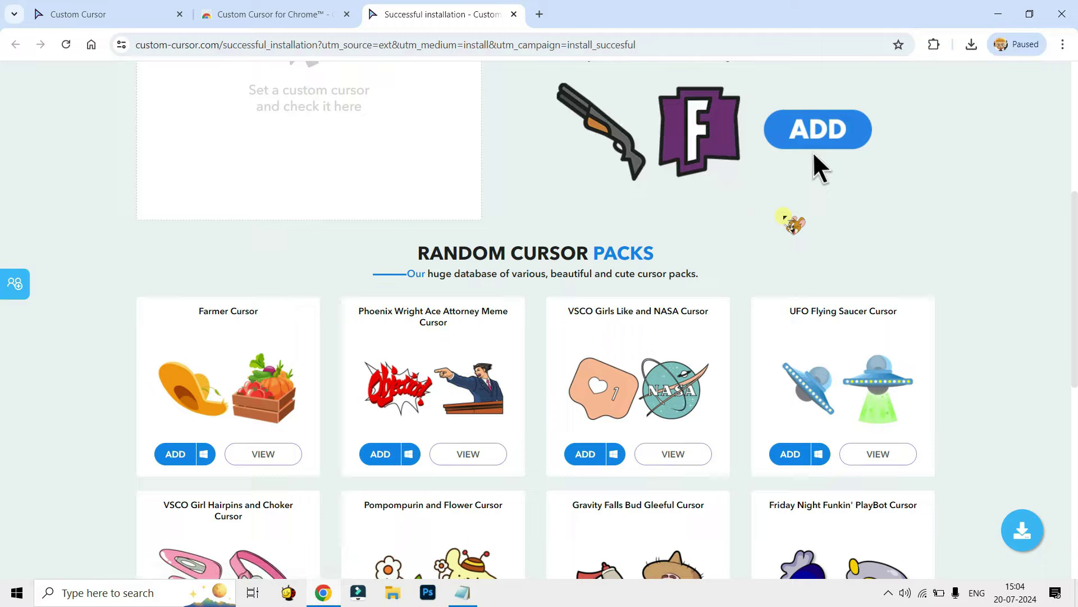
scroll(720, 241, "down", 1)
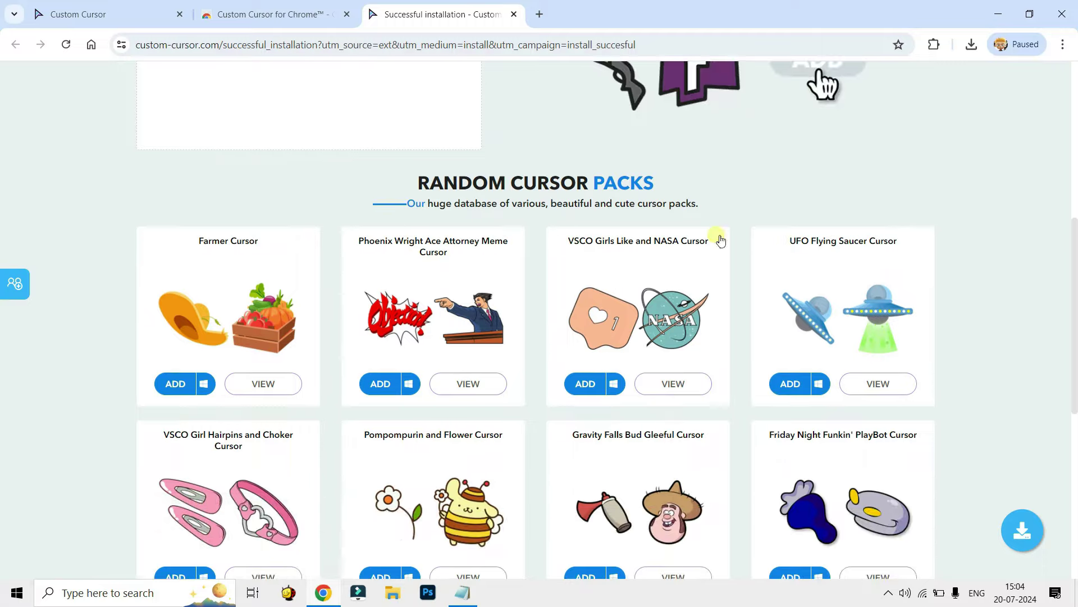
scroll(721, 240, "down", 3)
scroll(513, 219, "down", 2)
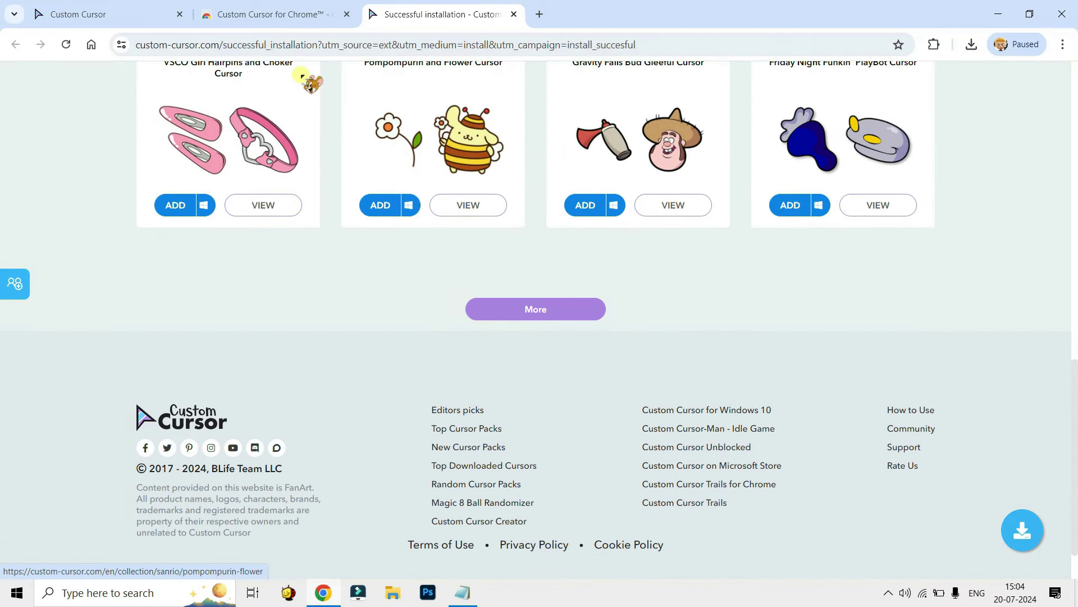
left_click(245, 41)
type("g")
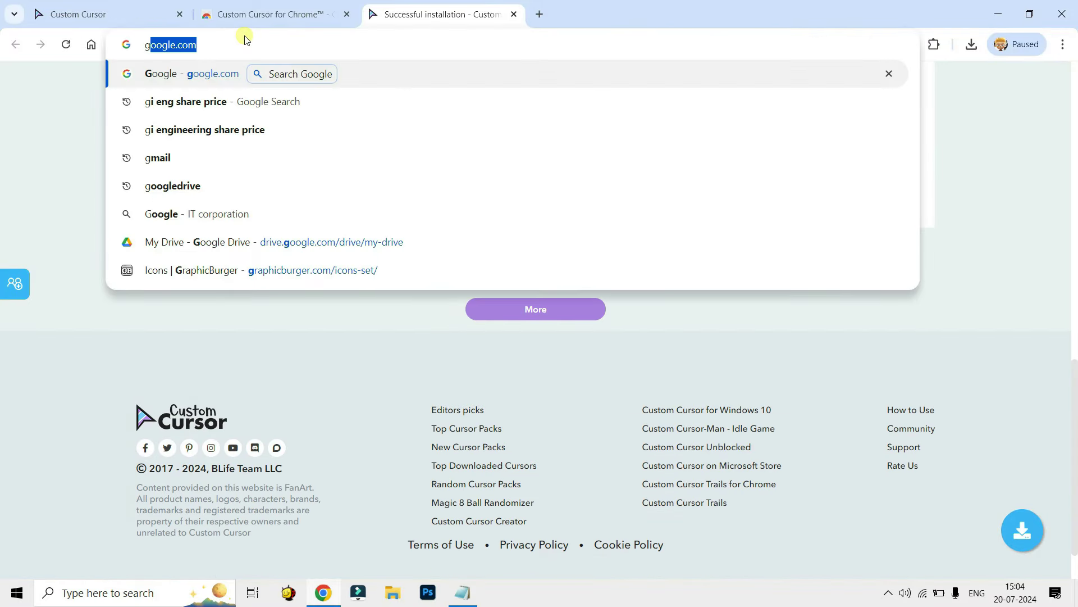
key("Return")
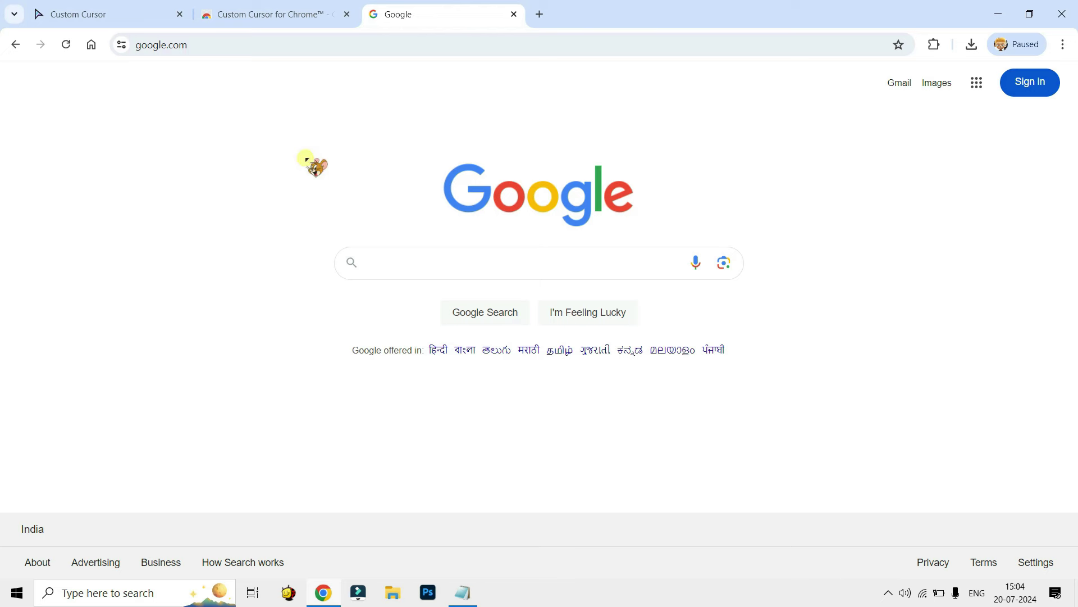
left_click(998, 13)
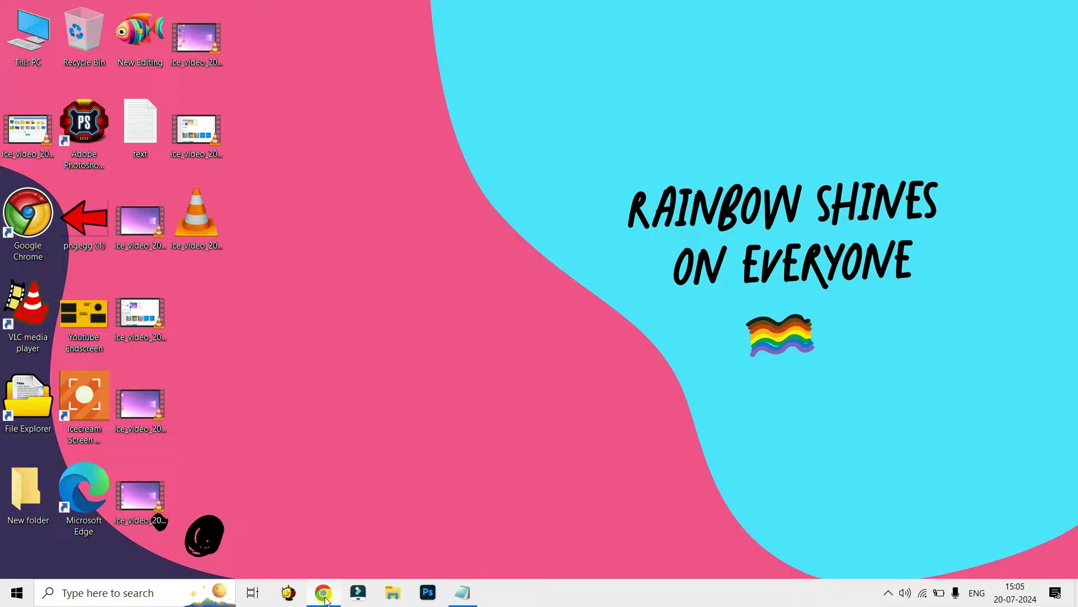
Switch back to Chrome, open rw-designer.com/cursor-library and look over the latest cursor sets
left_click(323, 593)
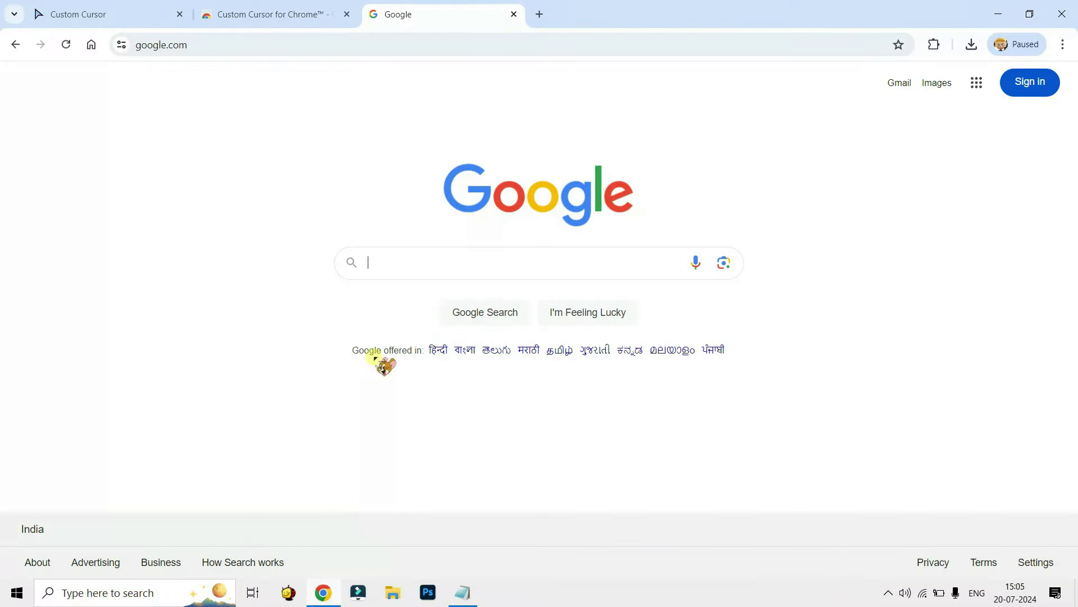
left_click_drag(235, 49, 71, 48)
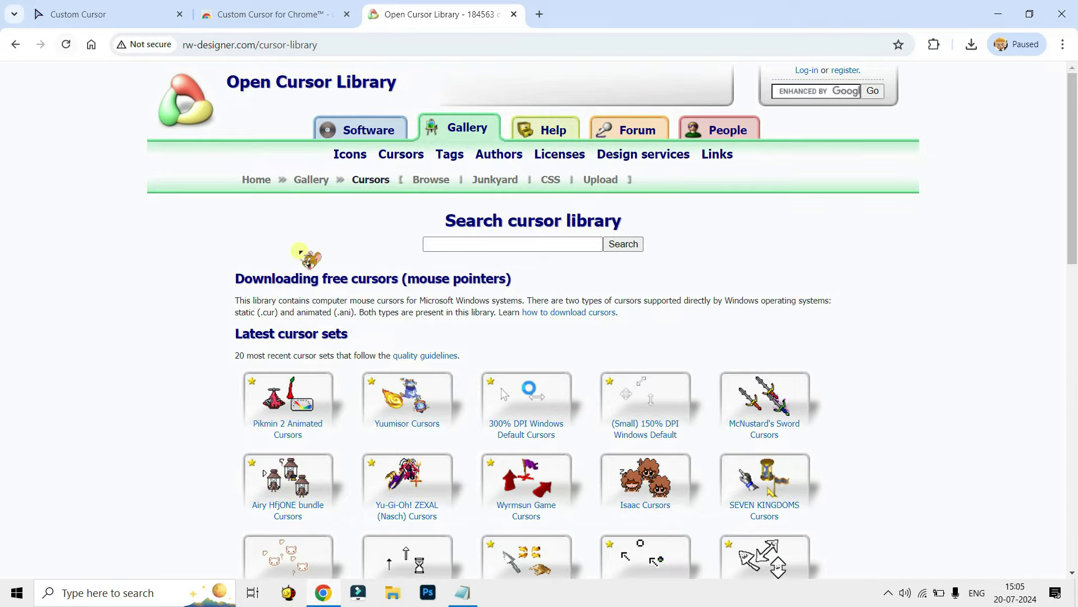
scroll(407, 273, "down", 3)
scroll(761, 349, "down", 3)
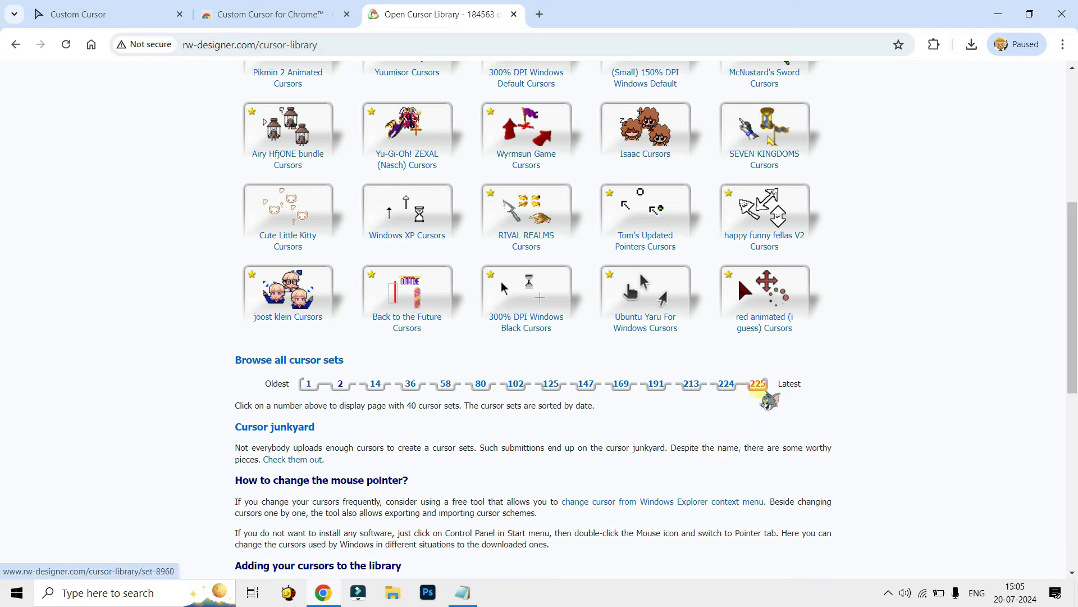
scroll(458, 270, "up", 3)
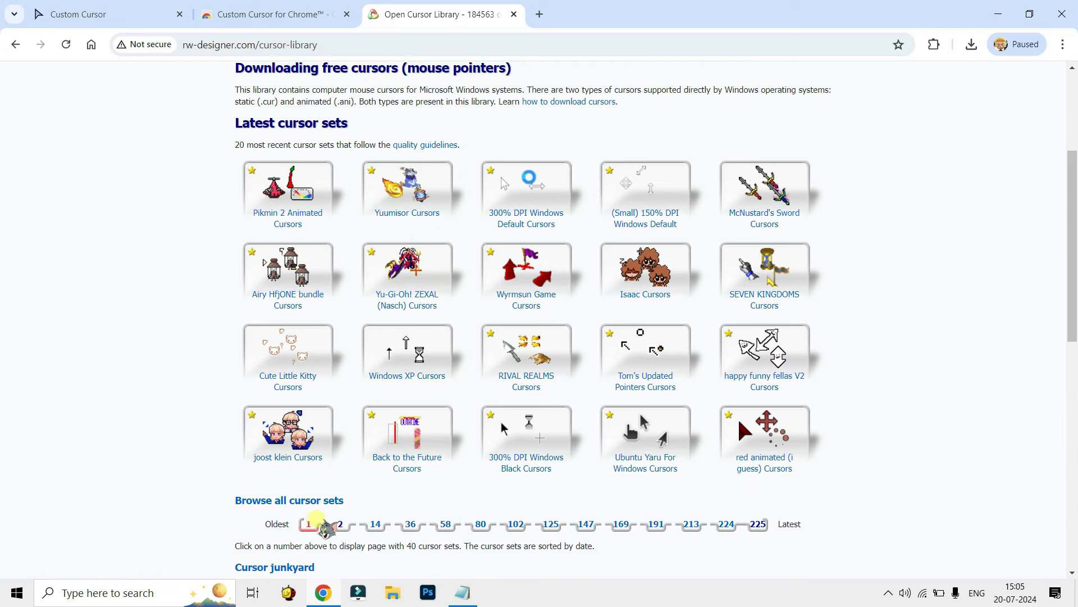
Browse the older cursor sets on pages 14 and 16 of the Open Cursor Library
left_click(374, 523)
scroll(374, 520, "down", 10)
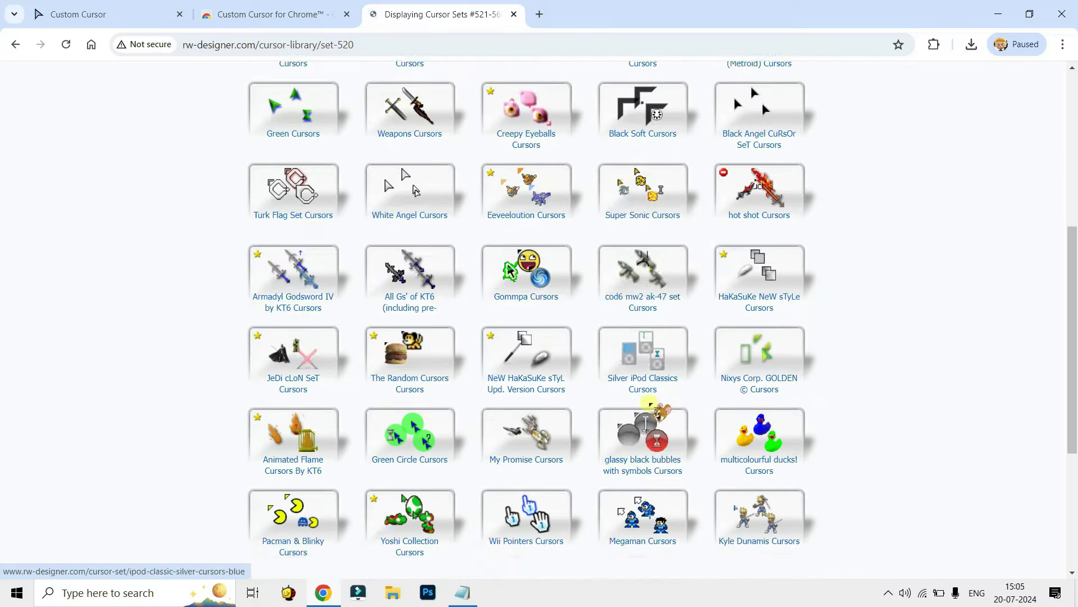
key("alt+Left")
left_click(375, 454)
scroll(584, 319, "down", 6)
scroll(583, 318, "down", 2)
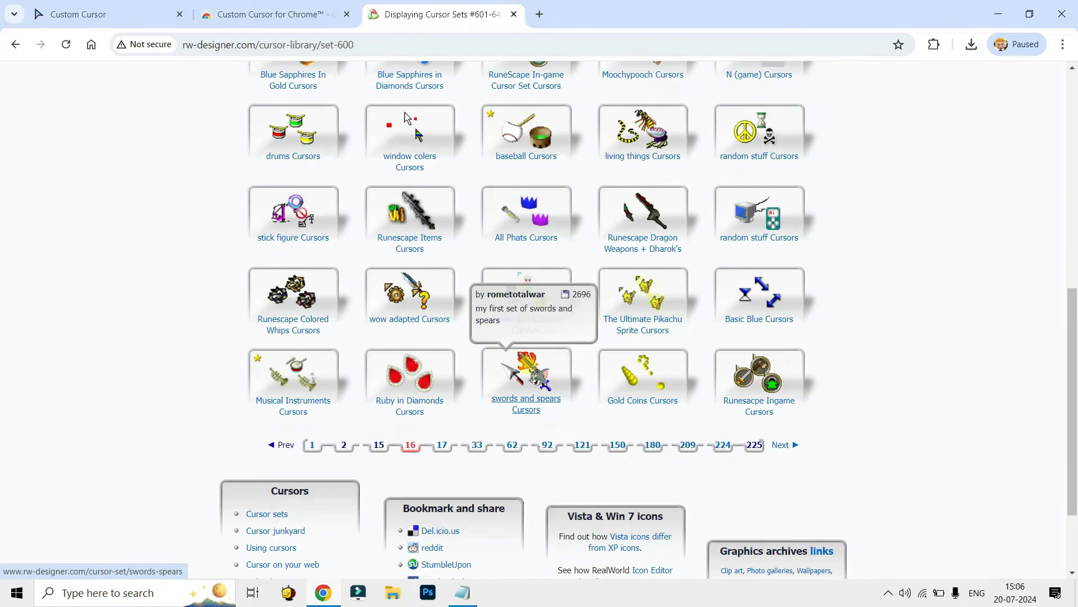
Download flame sword.cur from the swords and spears cursor set, show it in its folder and close the browser
left_click(531, 368)
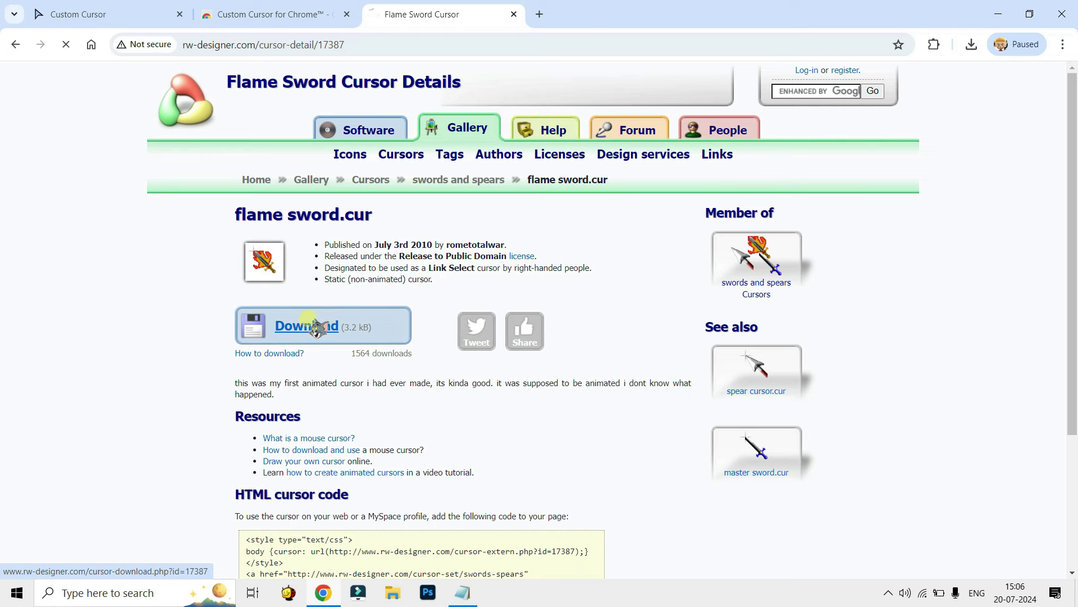
left_click(972, 44)
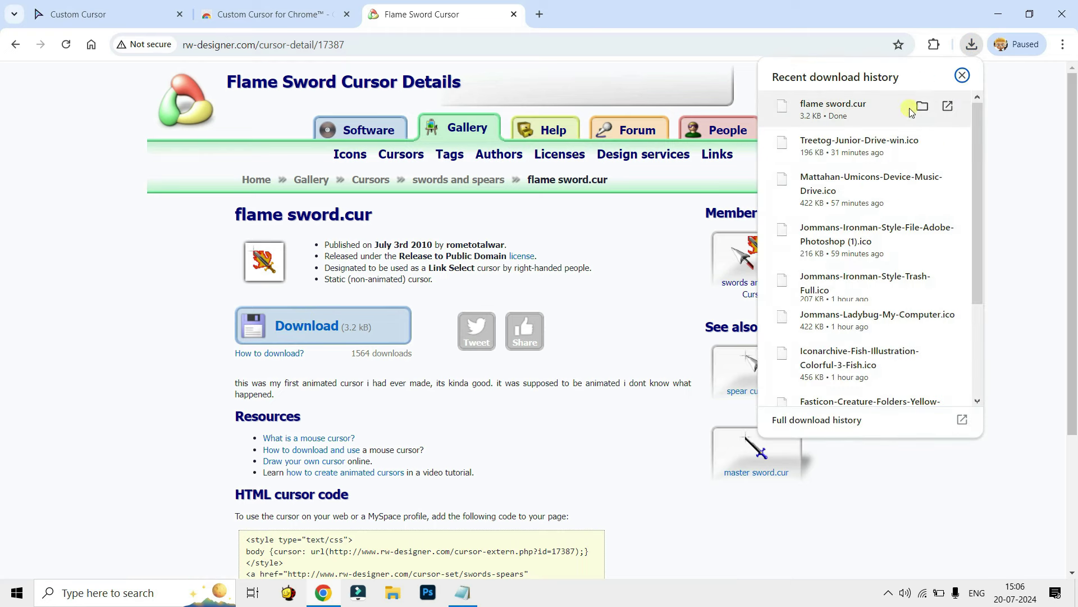
left_click(923, 107)
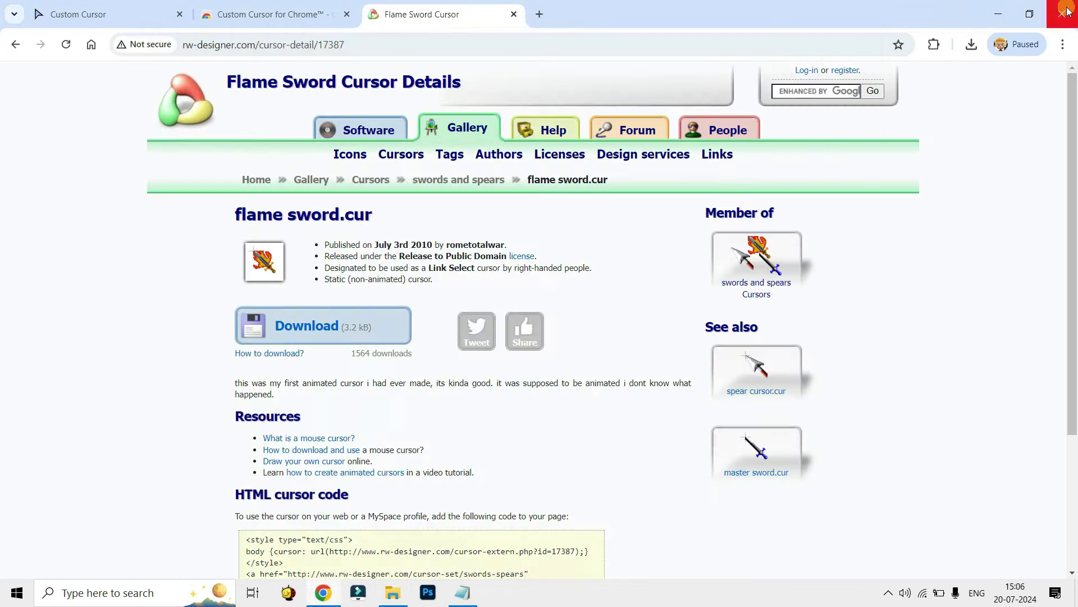
left_click(1062, 14)
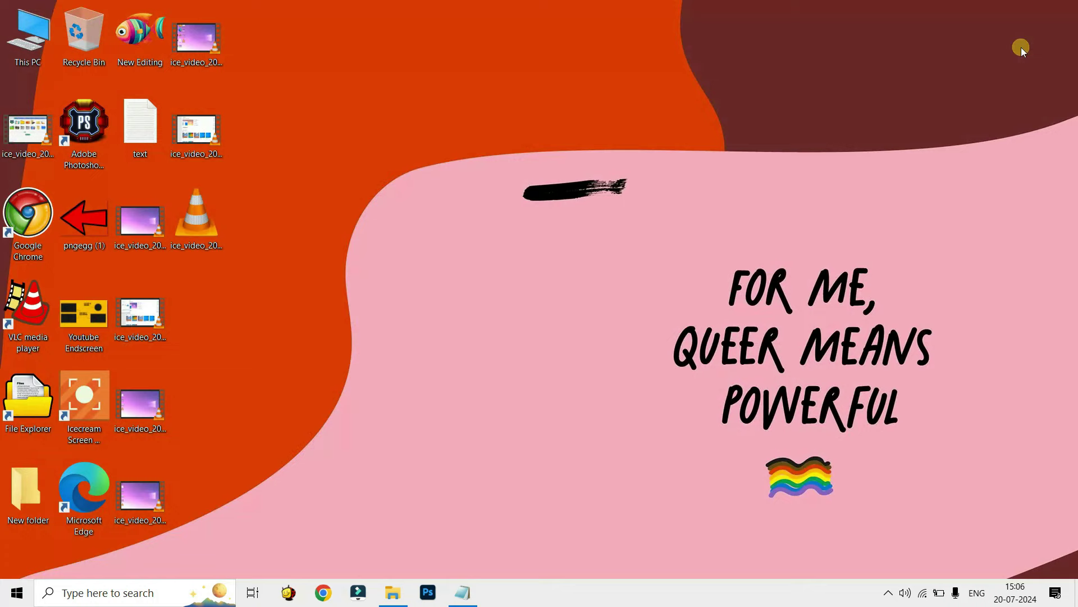
Open the mouse cursor properties from the Themes page of the desktop's Personalization settings
right_click(442, 108)
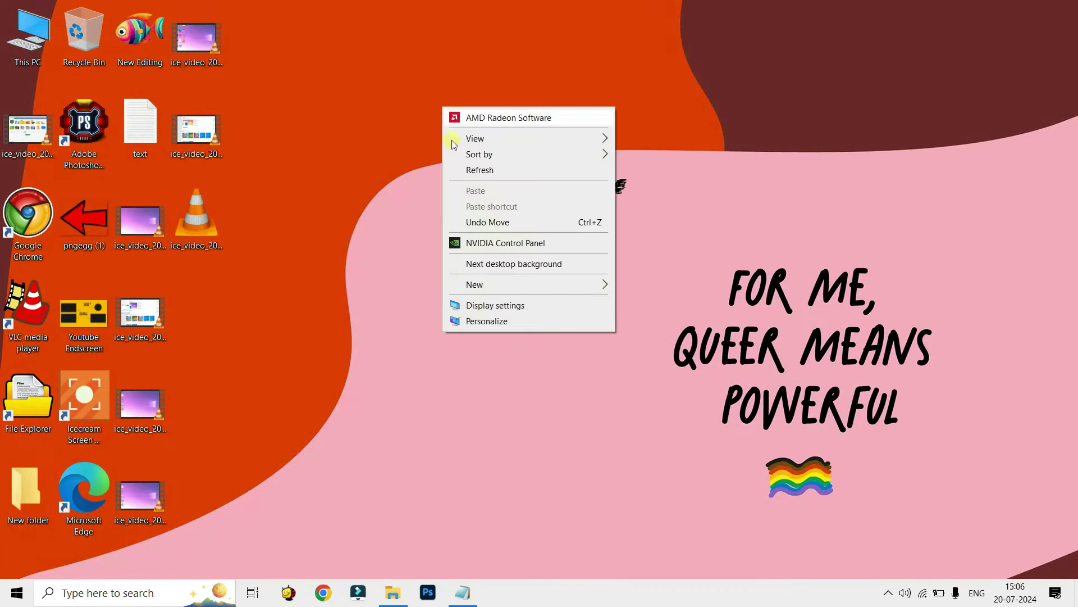
left_click(481, 323)
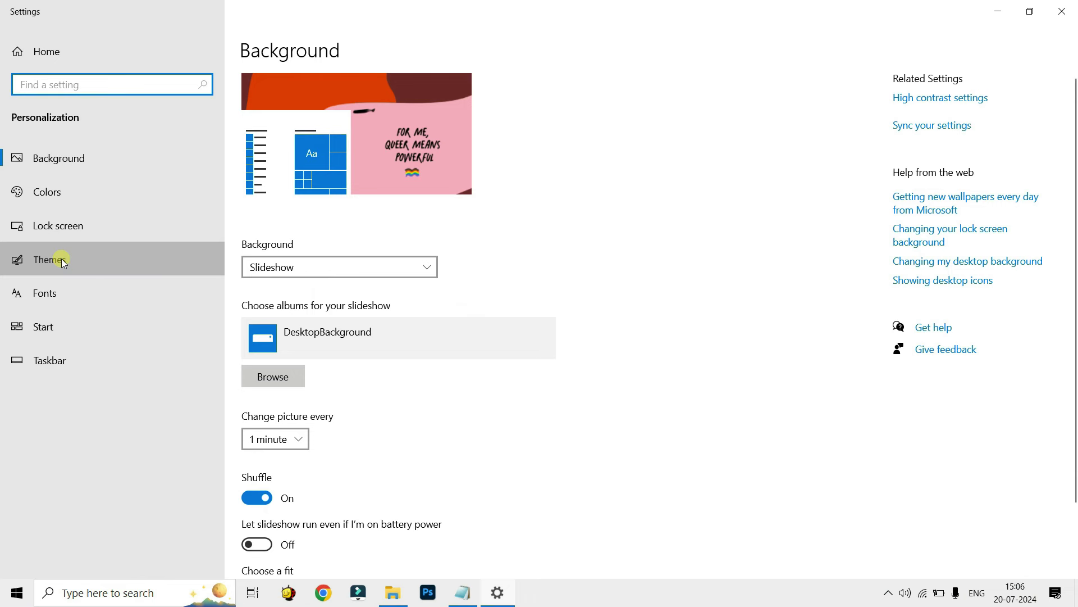
left_click(63, 263)
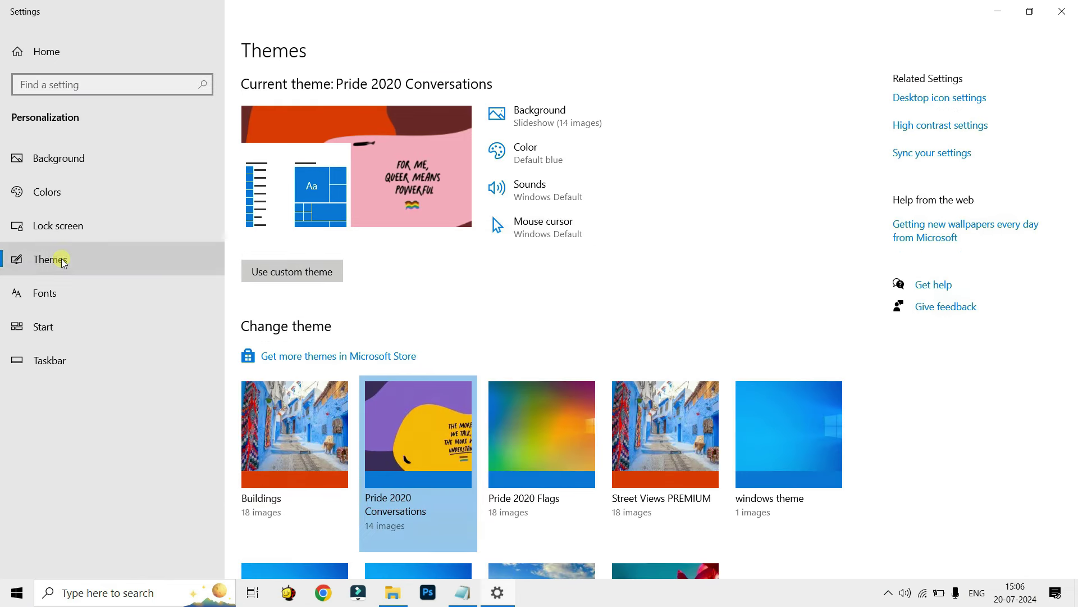
left_click(563, 231)
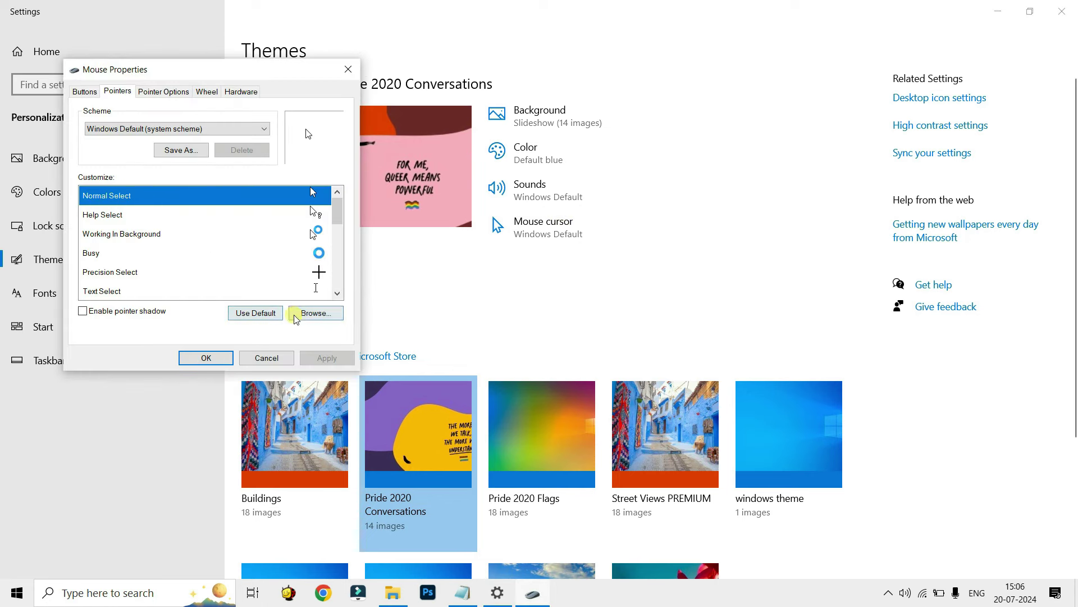
Set the Normal Select pointer to the flame sword cursor from Downloads, apply it and close the settings
left_click(316, 313)
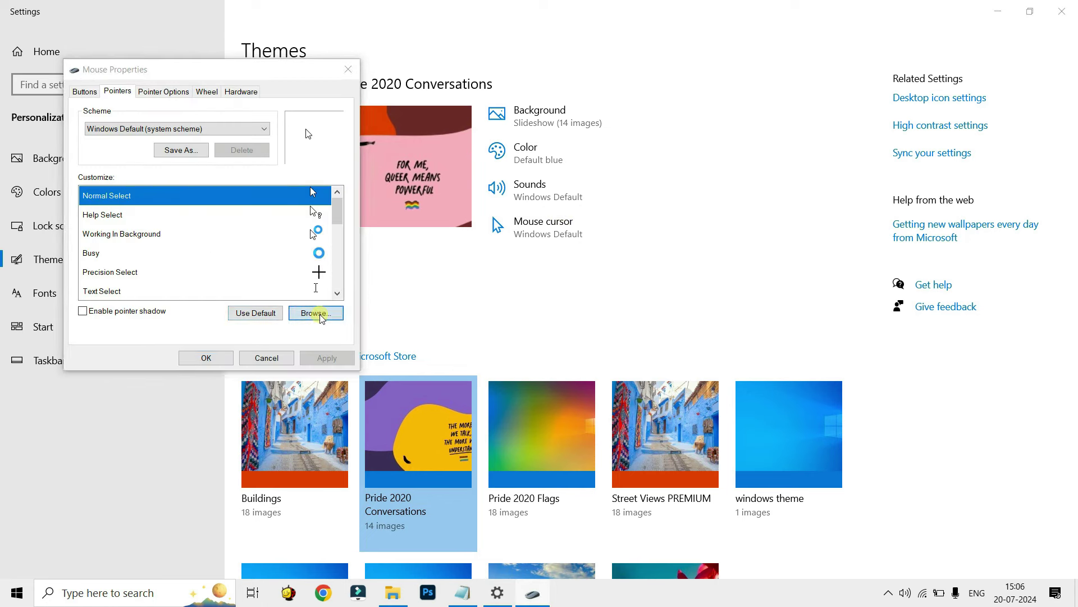
scroll(180, 206, "down", 13)
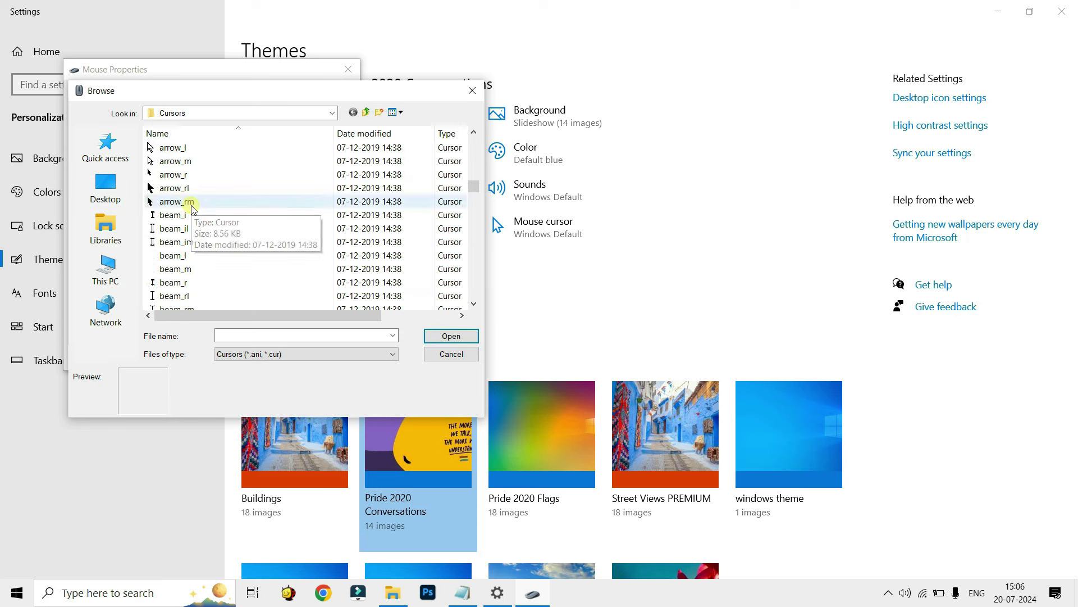
left_click(107, 269)
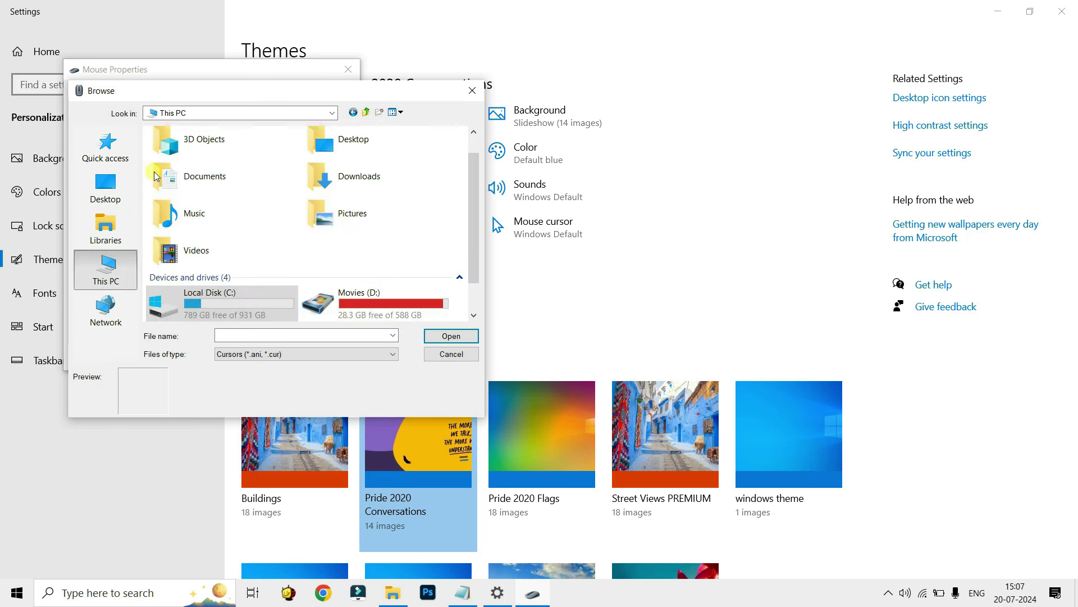
double_click(349, 175)
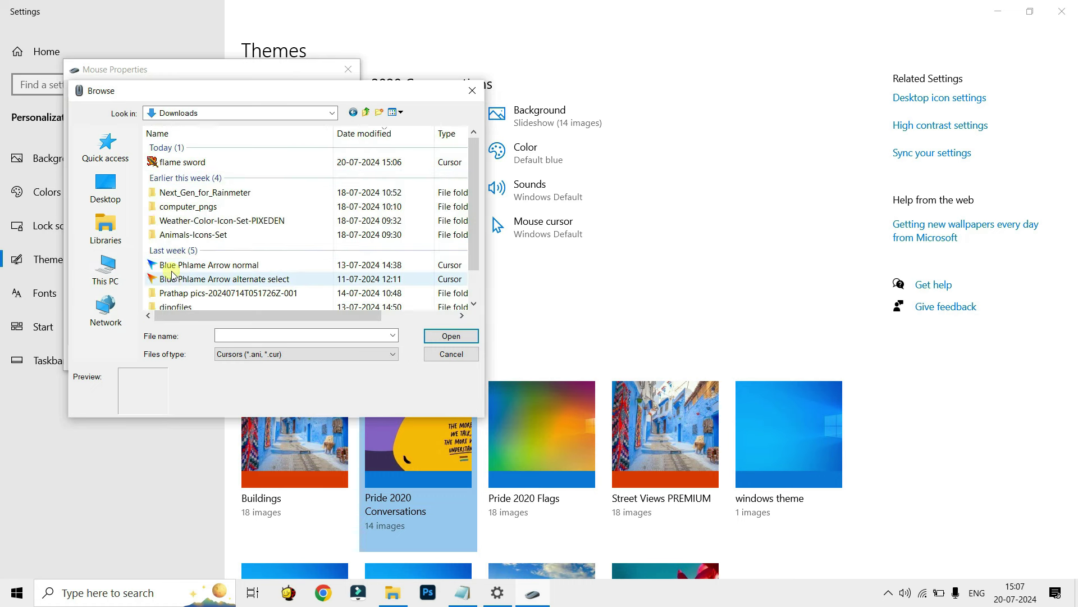
left_click(174, 164)
left_click(450, 335)
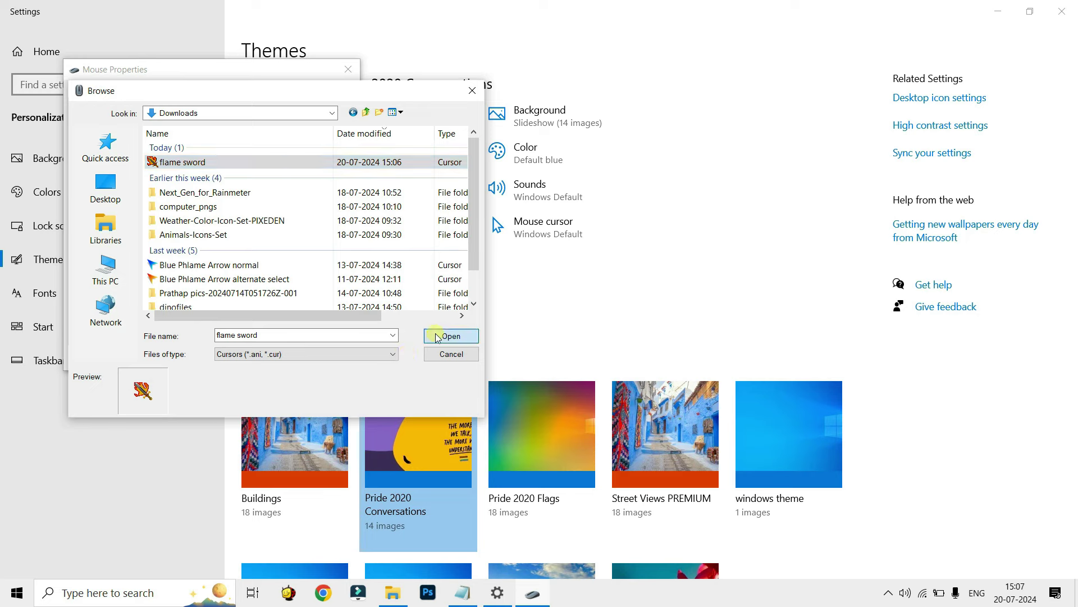
left_click(326, 359)
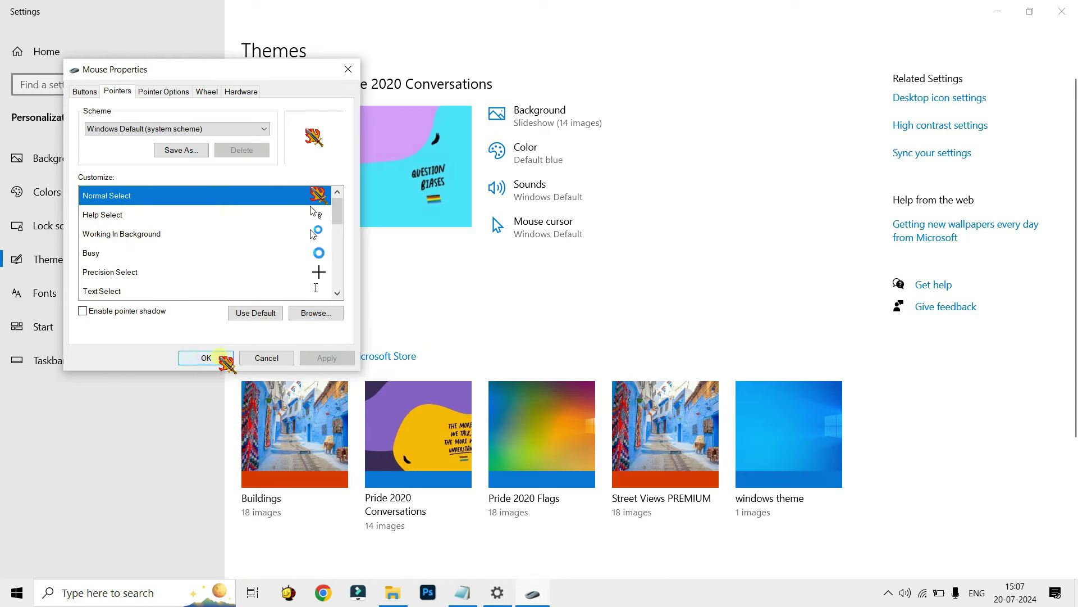
left_click(208, 359)
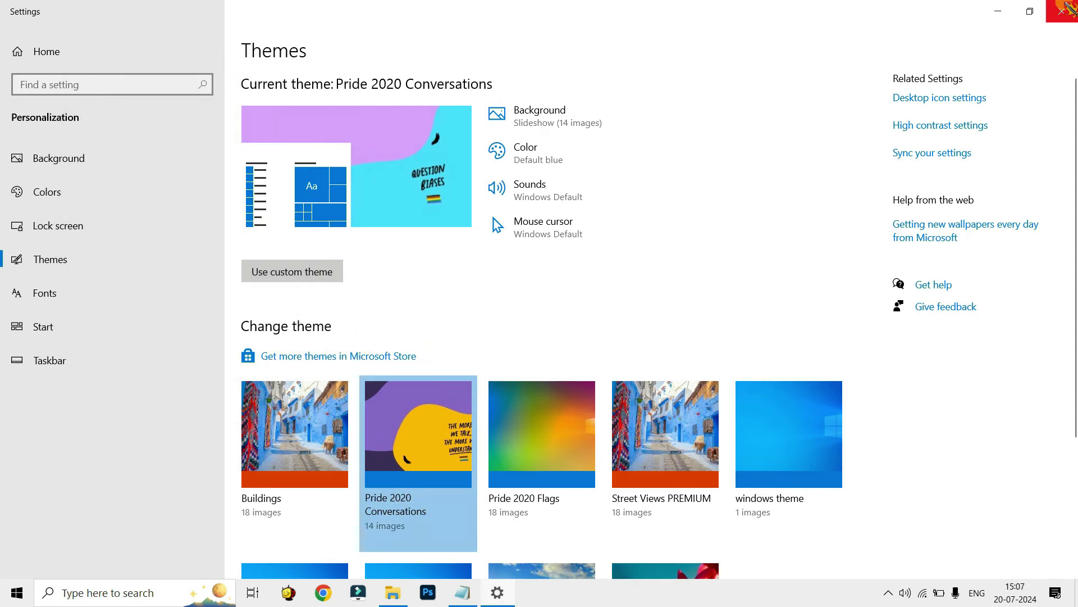
left_click(1062, 11)
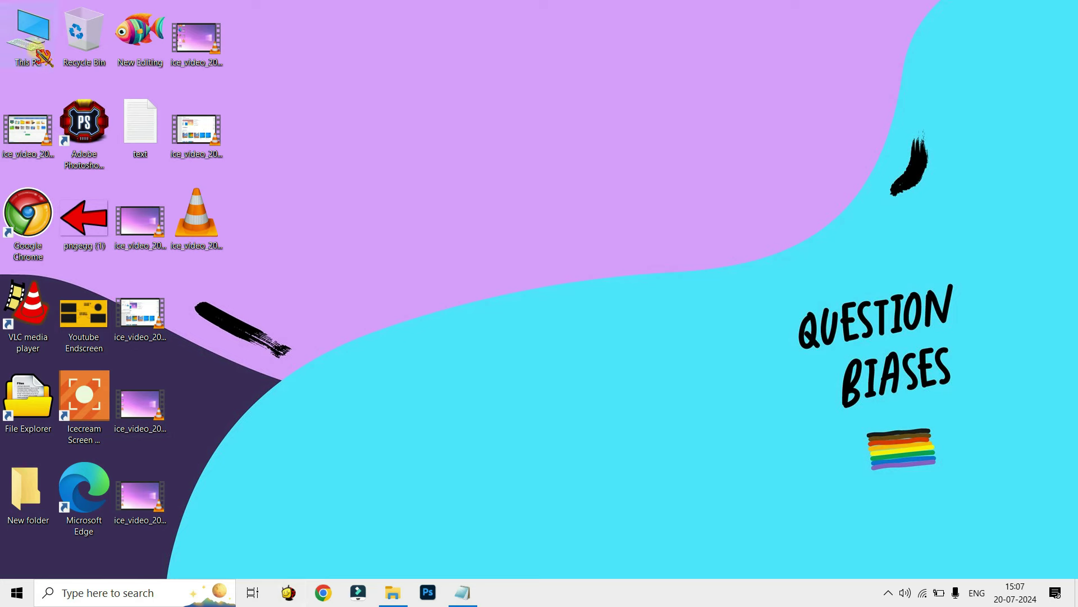
Check the new pointer in the This PC window and close that window
key("super+e")
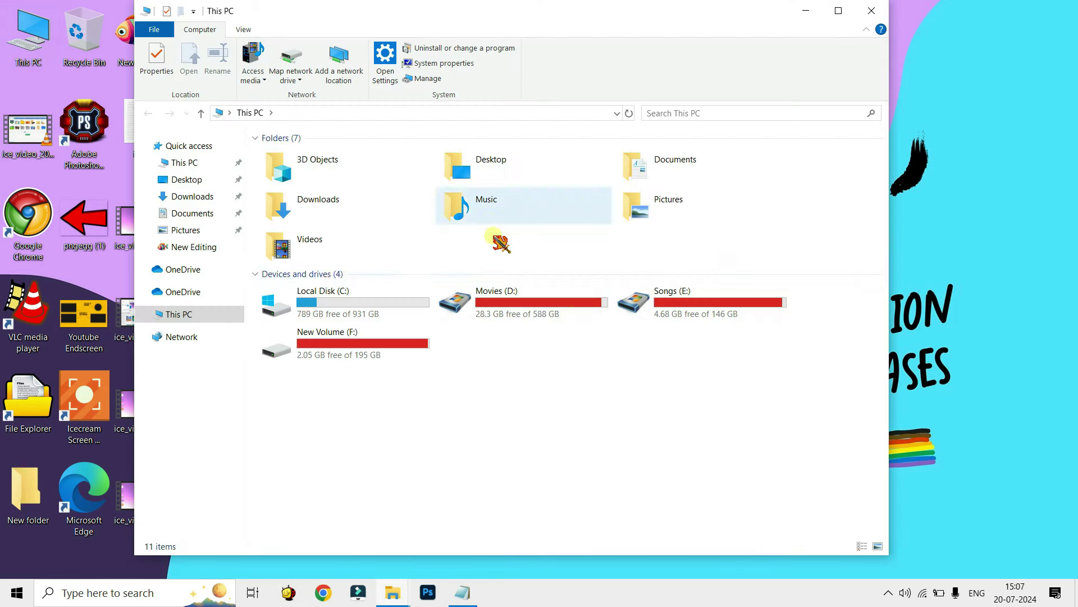
left_click(544, 297)
key("alt+F4")
Reopen the mouse cursor properties from the Themes page of the desktop's Personalization settings
right_click(459, 254)
left_click(521, 467)
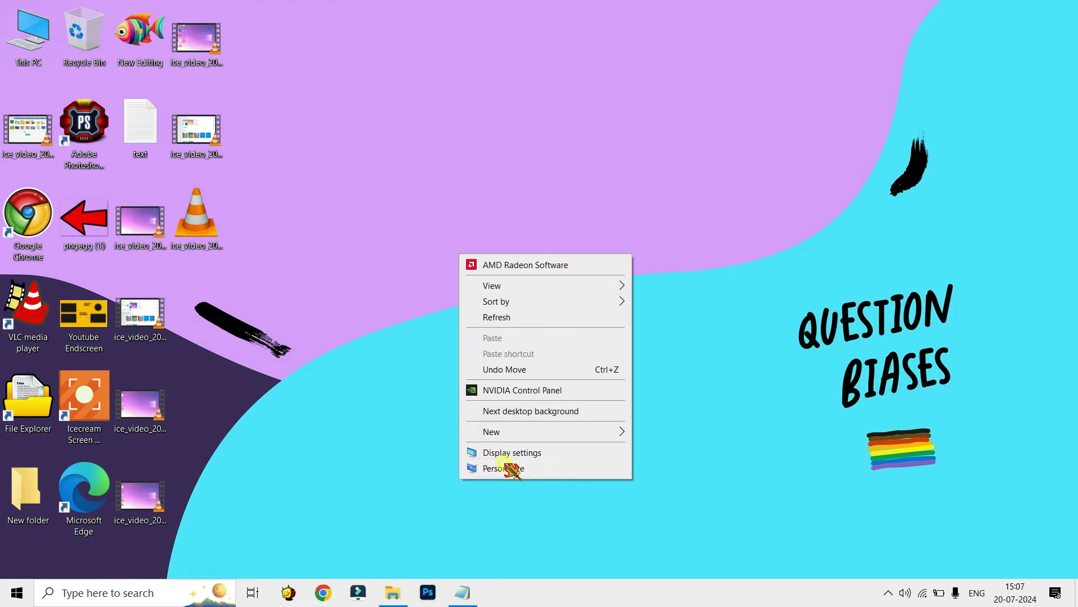
left_click(54, 258)
left_click(587, 231)
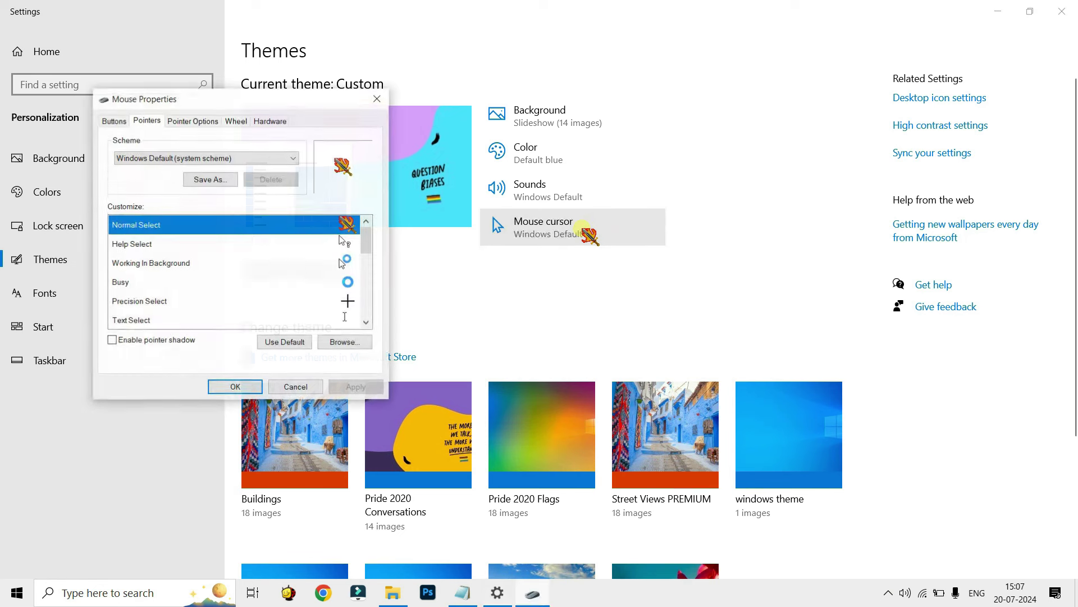
Set the Normal Select pointer to Blue Phlame Arrow alternate select from Downloads, apply it and minimize the settings
left_click(345, 343)
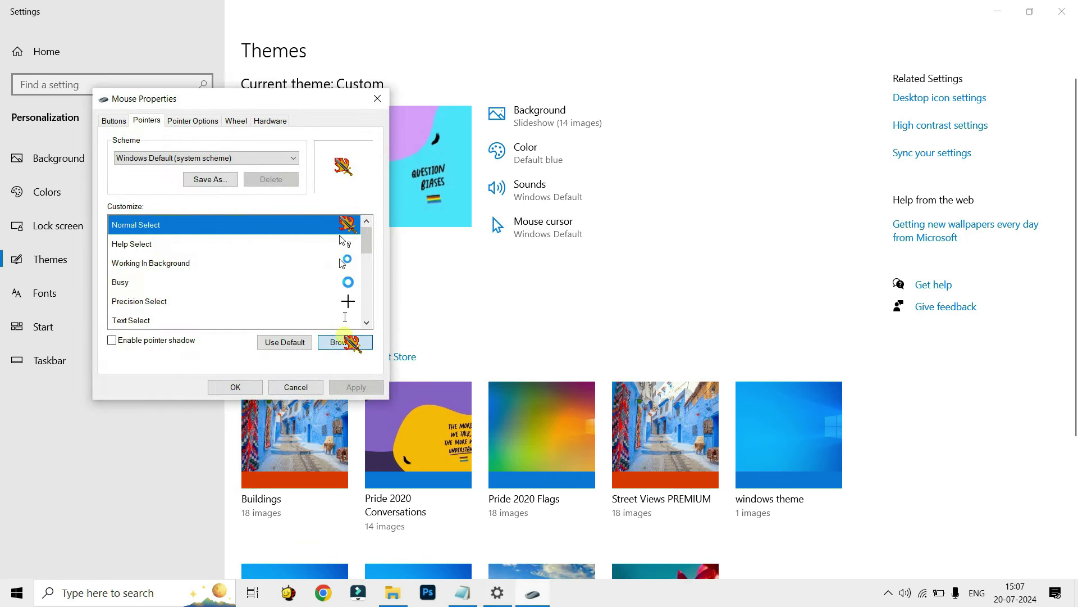
left_click(269, 142)
left_click(219, 245)
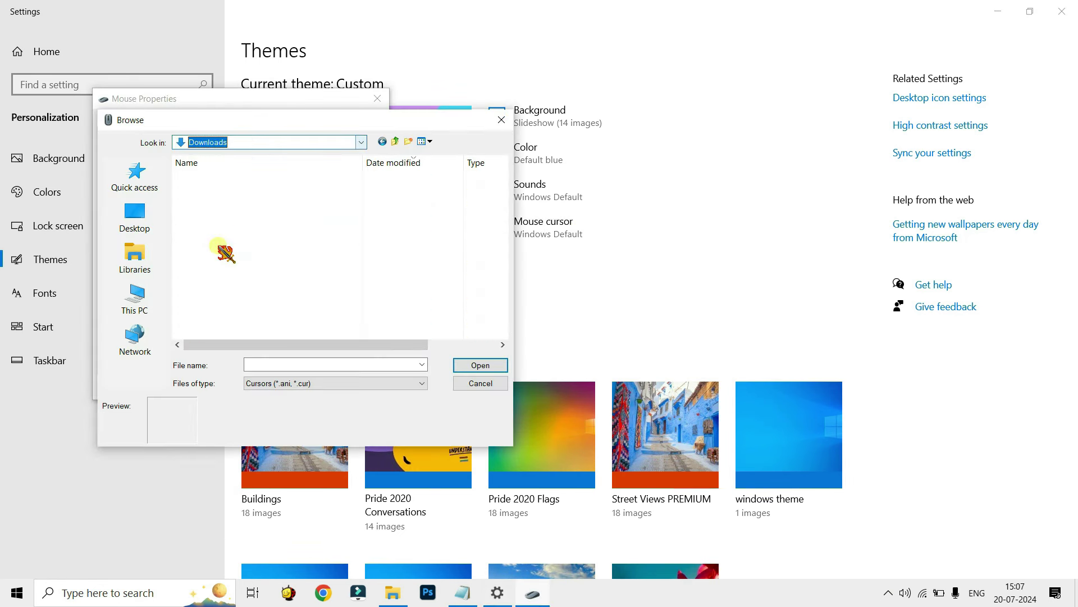
left_click(213, 294)
left_click(214, 307)
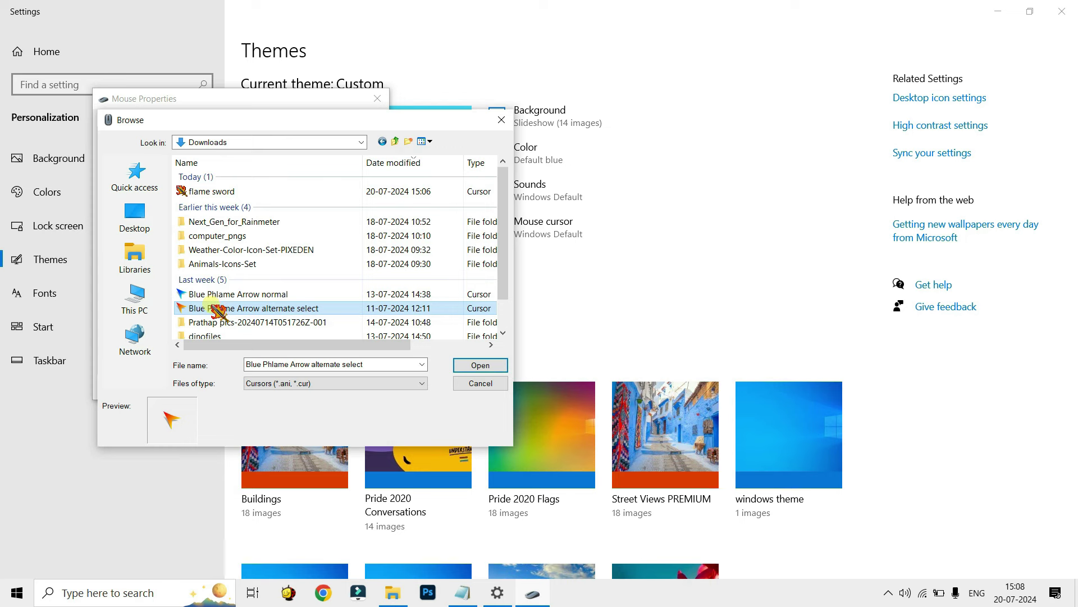
left_click(480, 366)
left_click(348, 387)
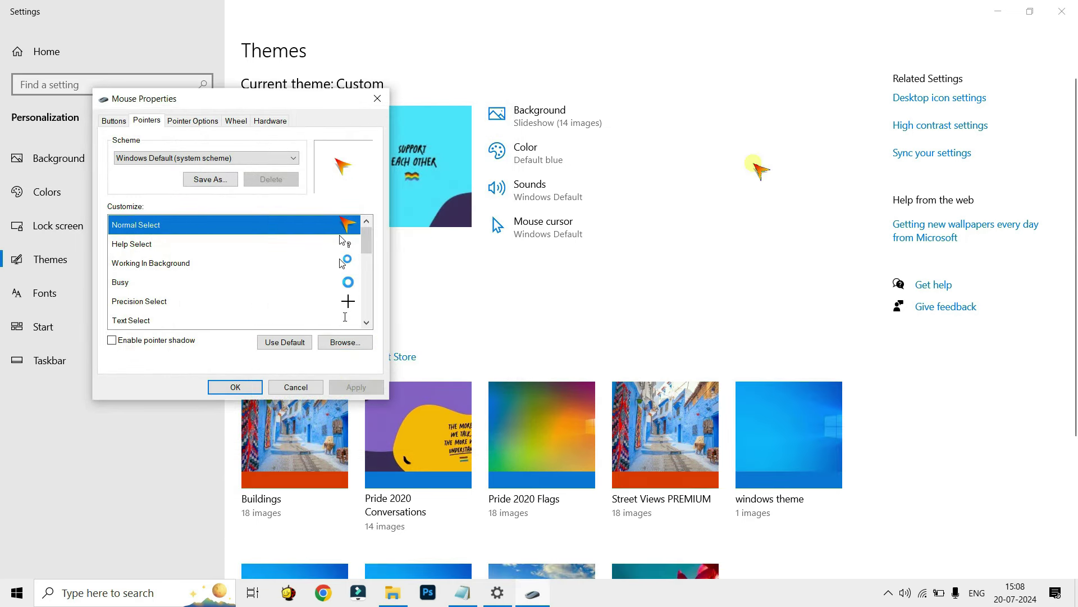
left_click(236, 387)
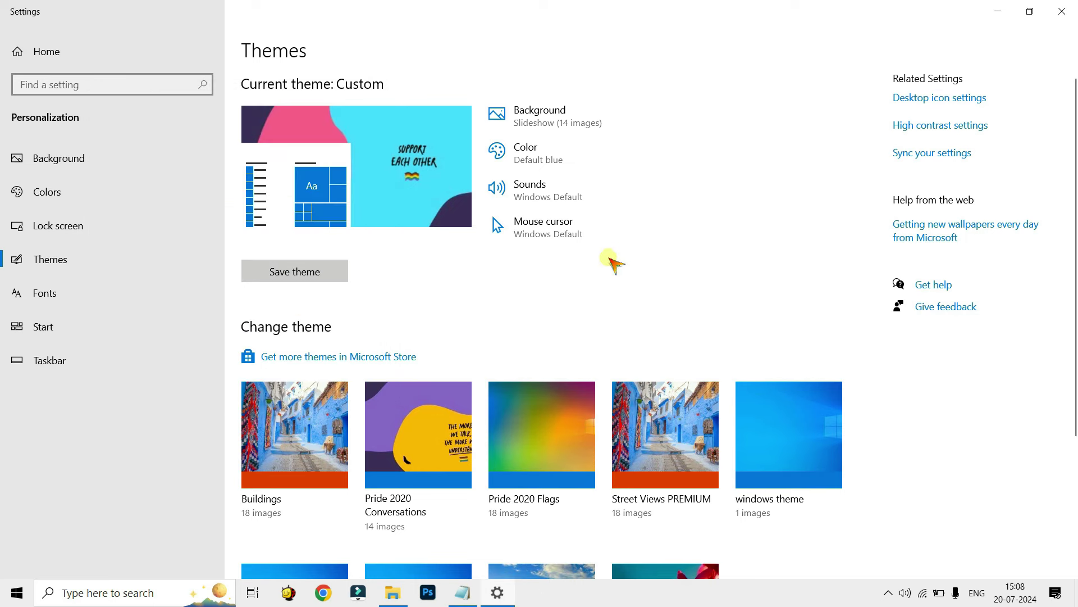
left_click(998, 12)
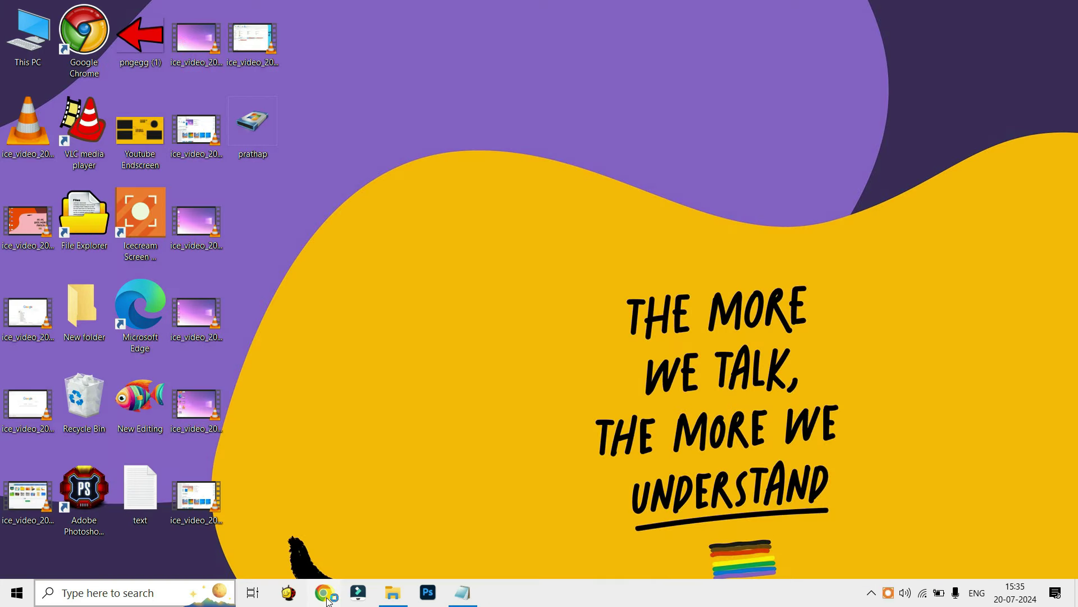
Open Chrome and search Google for "prabhas images hd download"
left_click(324, 592)
left_click(499, 45)
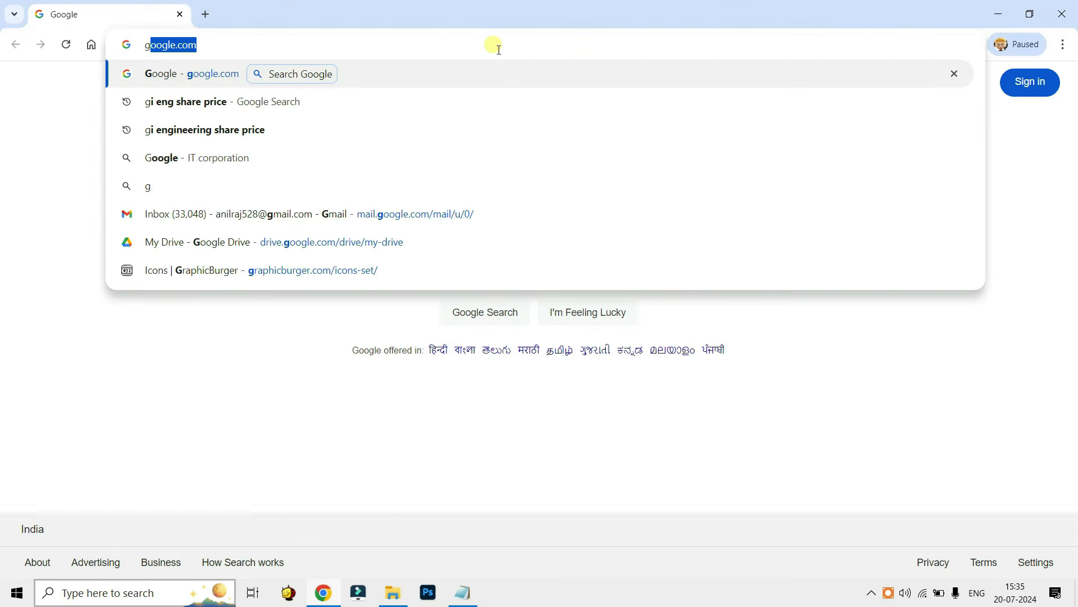
type("prabha")
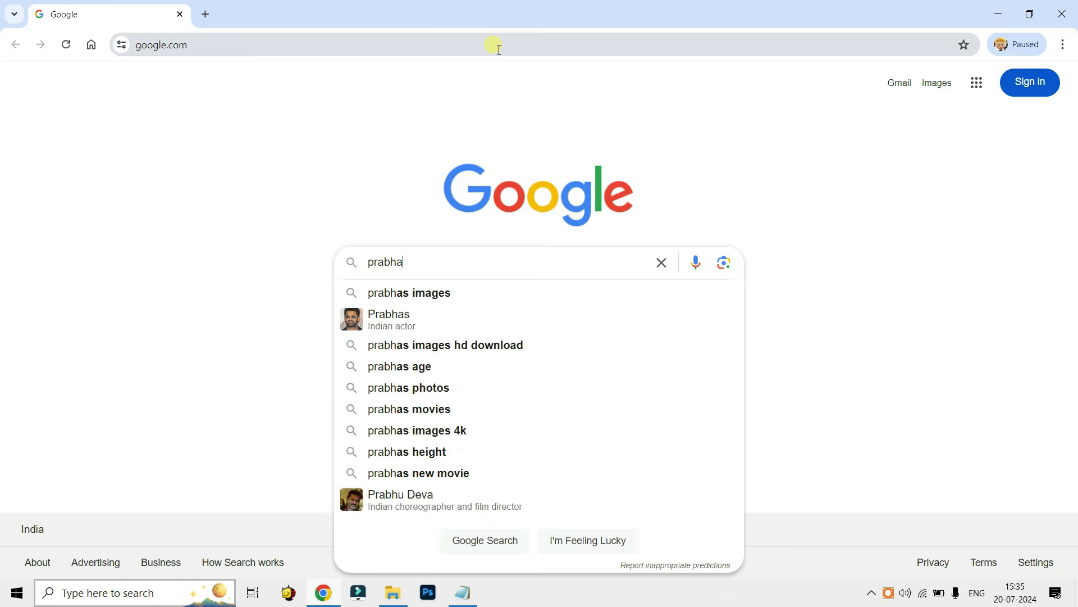
left_click(496, 347)
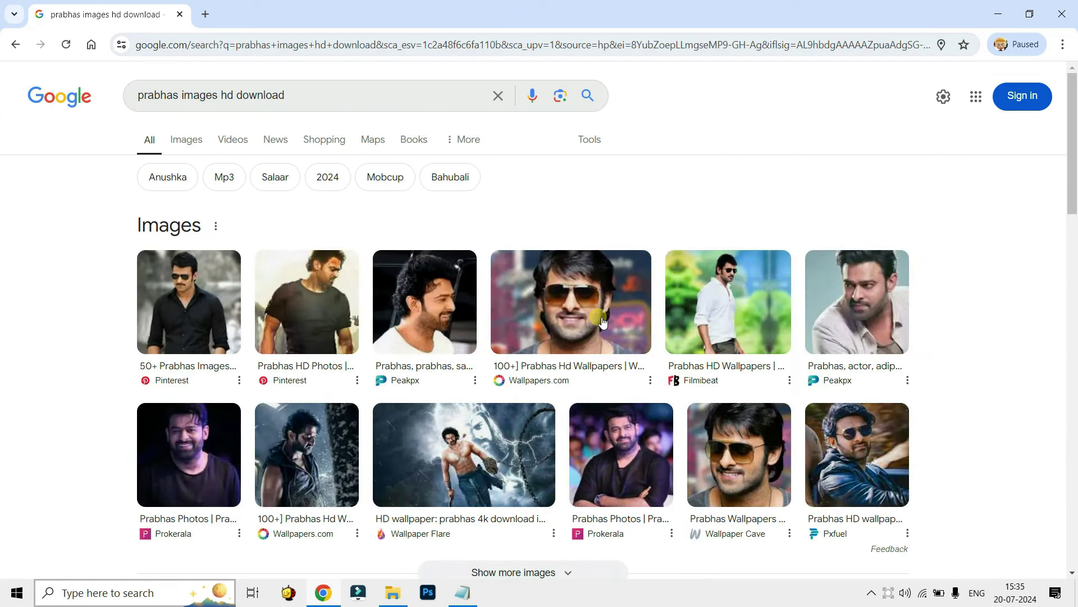
Save the Wallpapers.com image of Prabhas in sunglasses to the Desktop as a JPEG named prabhas
left_click(598, 319)
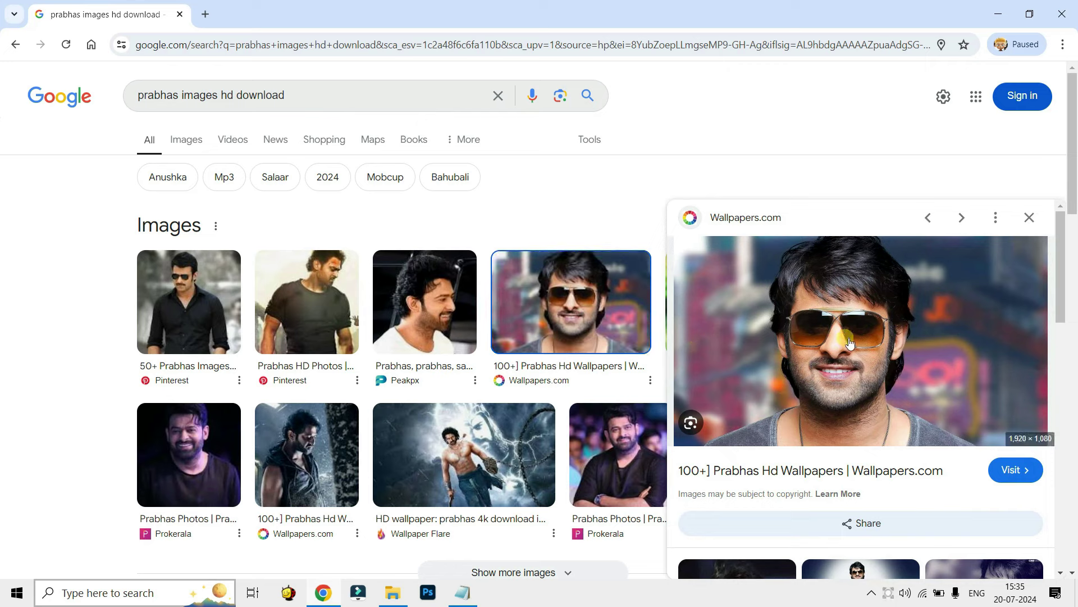
right_click(844, 332)
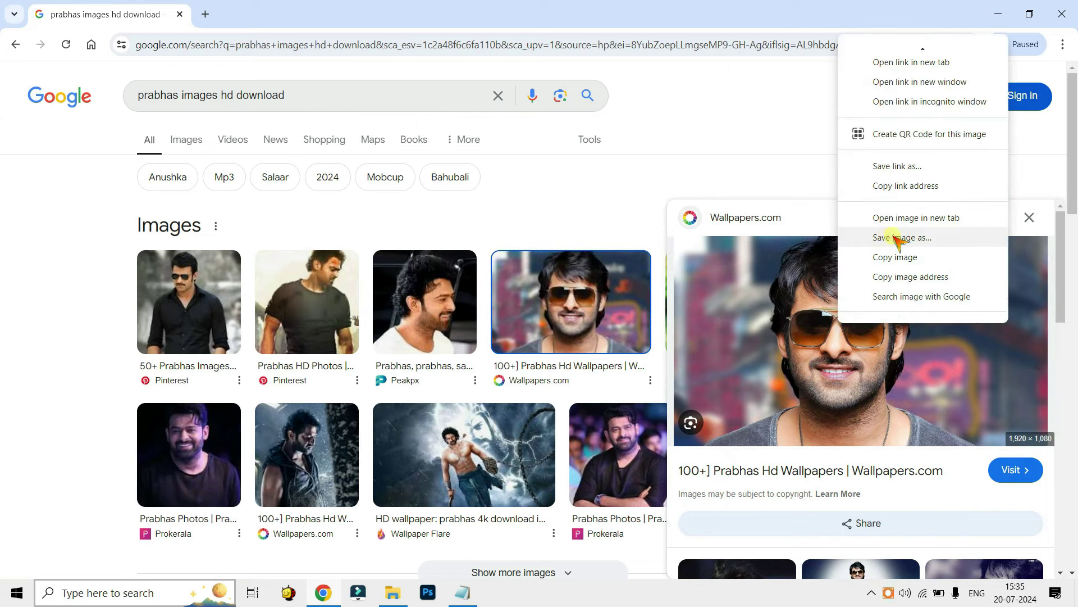
left_click(896, 238)
left_click_drag(233, 264, 157, 263)
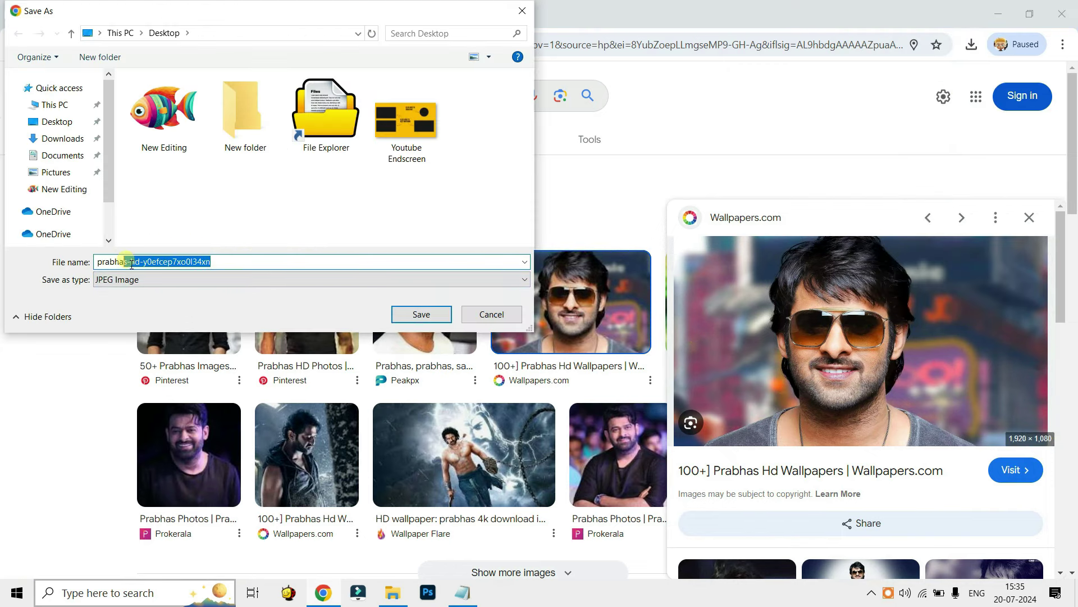
key("BackSpace")
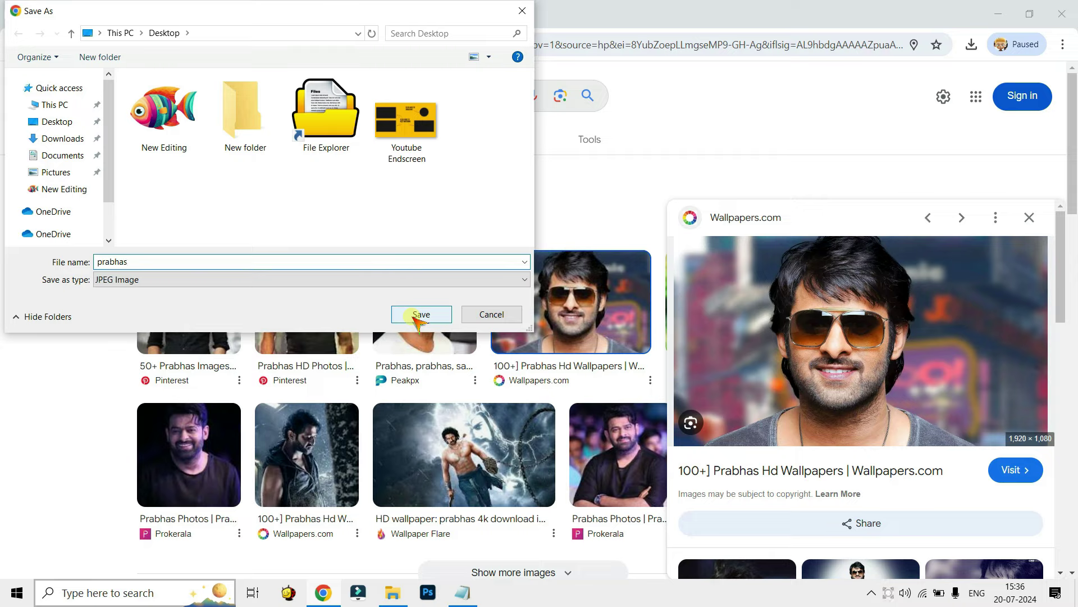
left_click(420, 315)
Show the desktop and open the prabhas image in Paint
key("super+d")
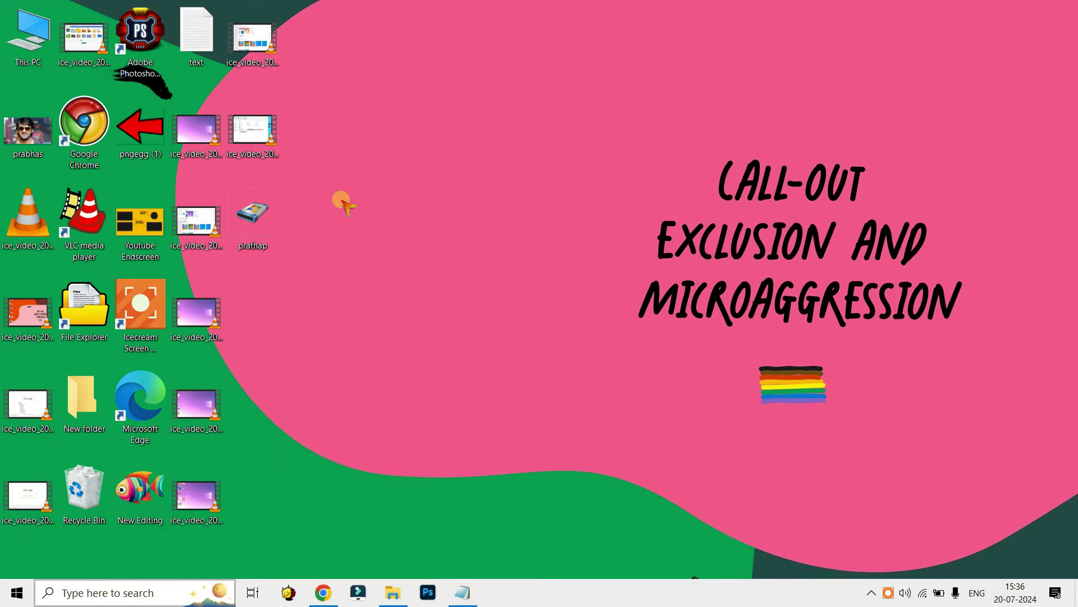
right_click(21, 144)
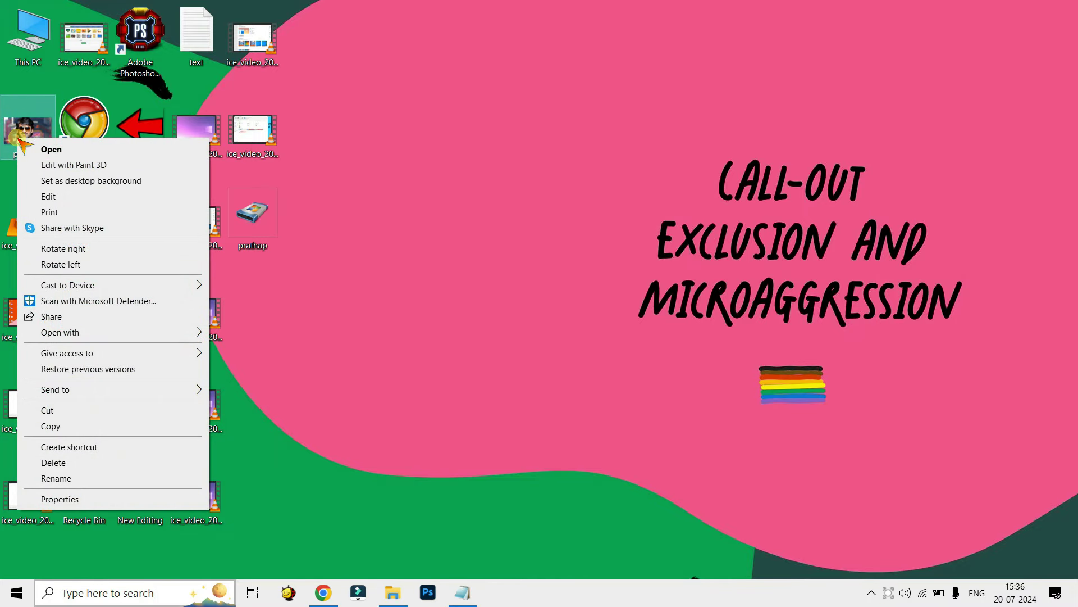
mouse_move(89, 333)
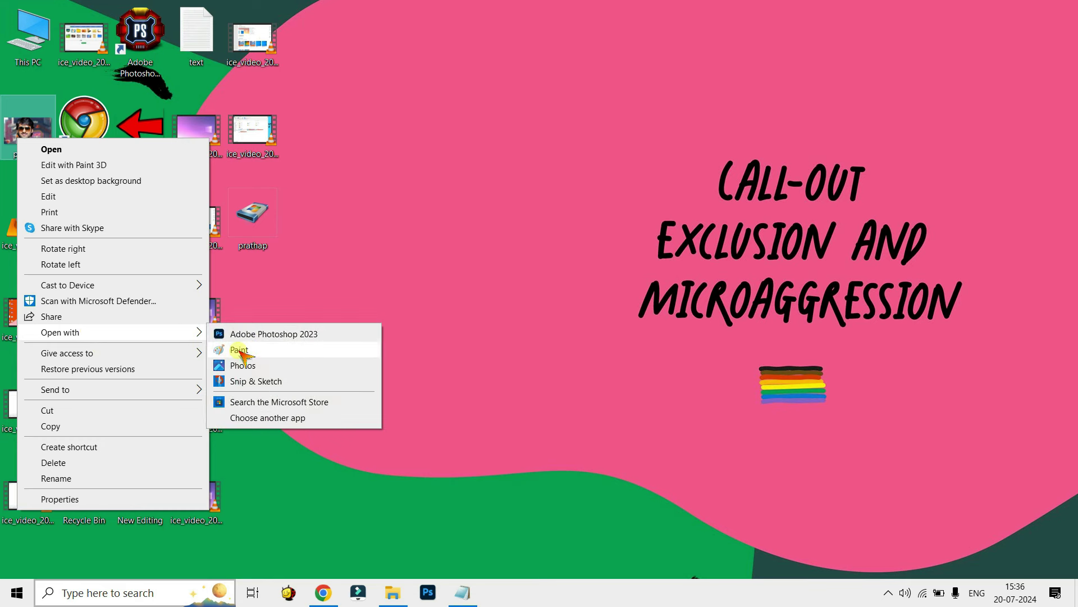
left_click(239, 350)
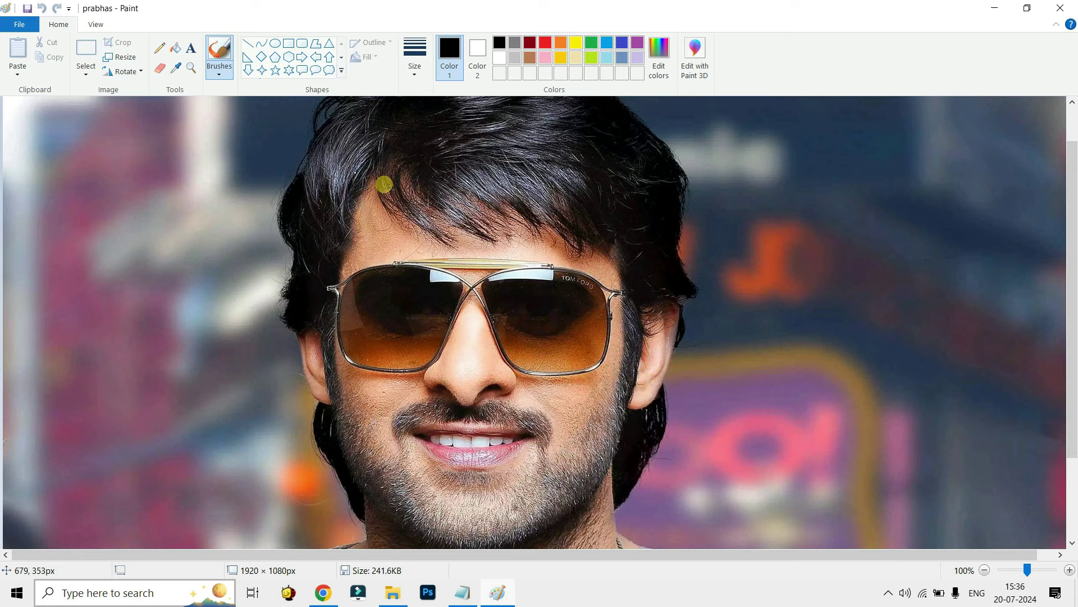
Save the picture to the Desktop as a 24-bit BMP named prabhas.ico
left_click(20, 25)
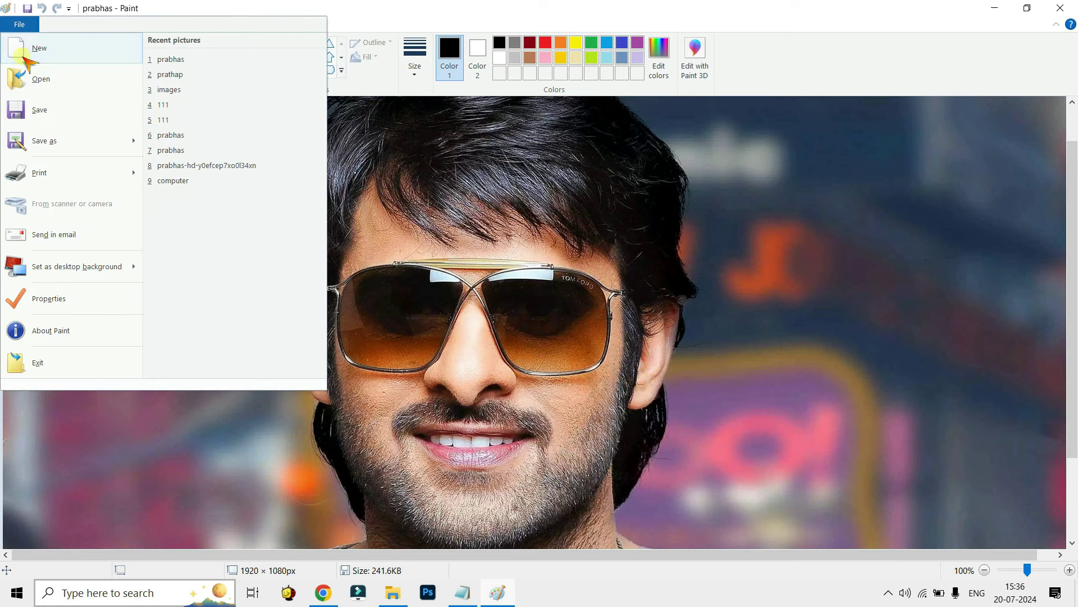
mouse_move(48, 143)
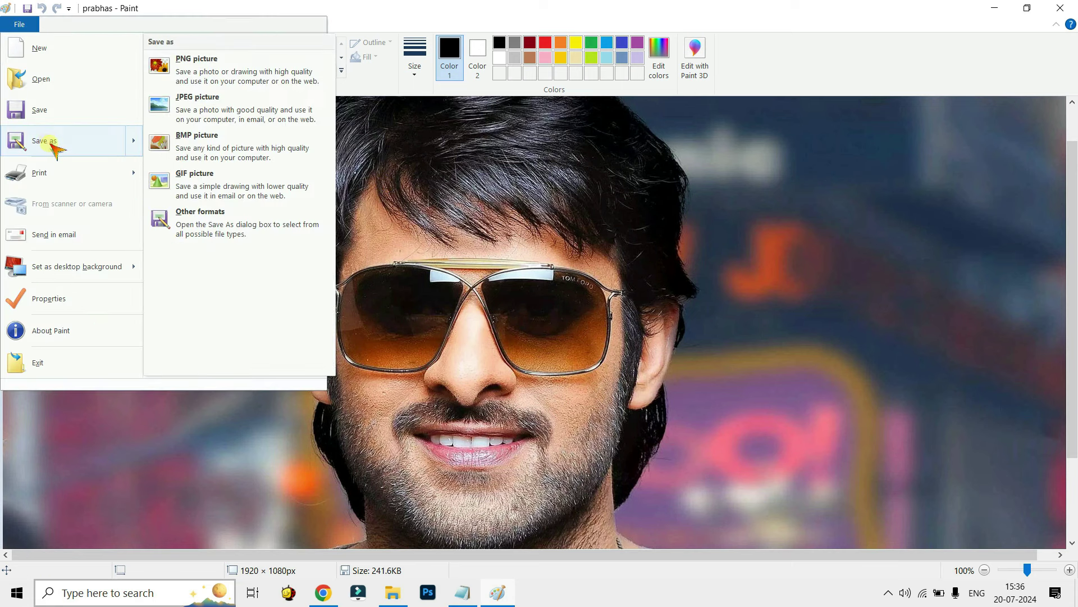
left_click(212, 145)
left_click(269, 266)
type(".ico")
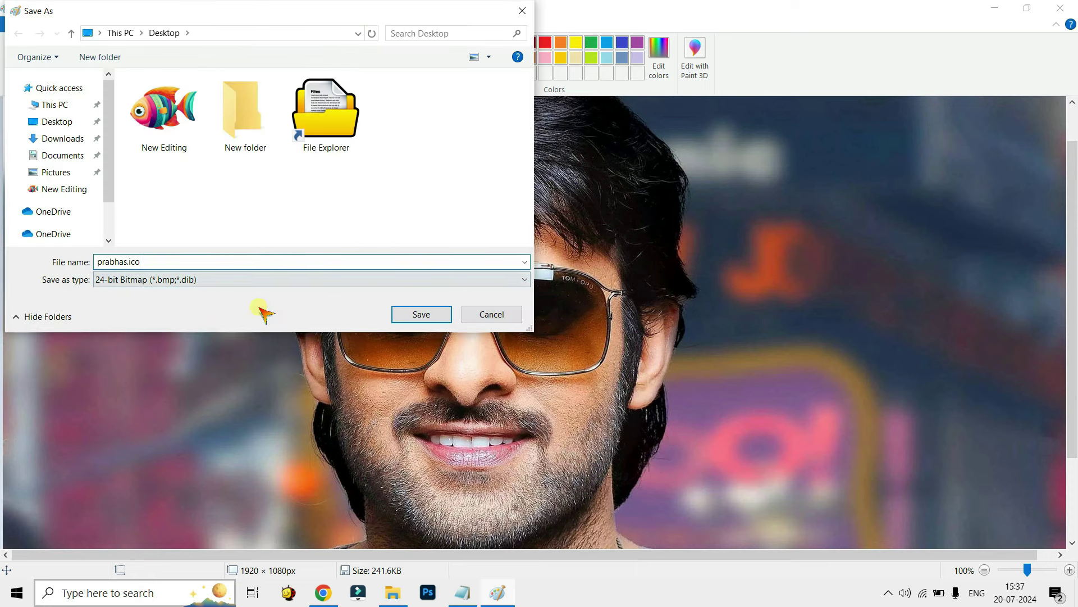
left_click(422, 314)
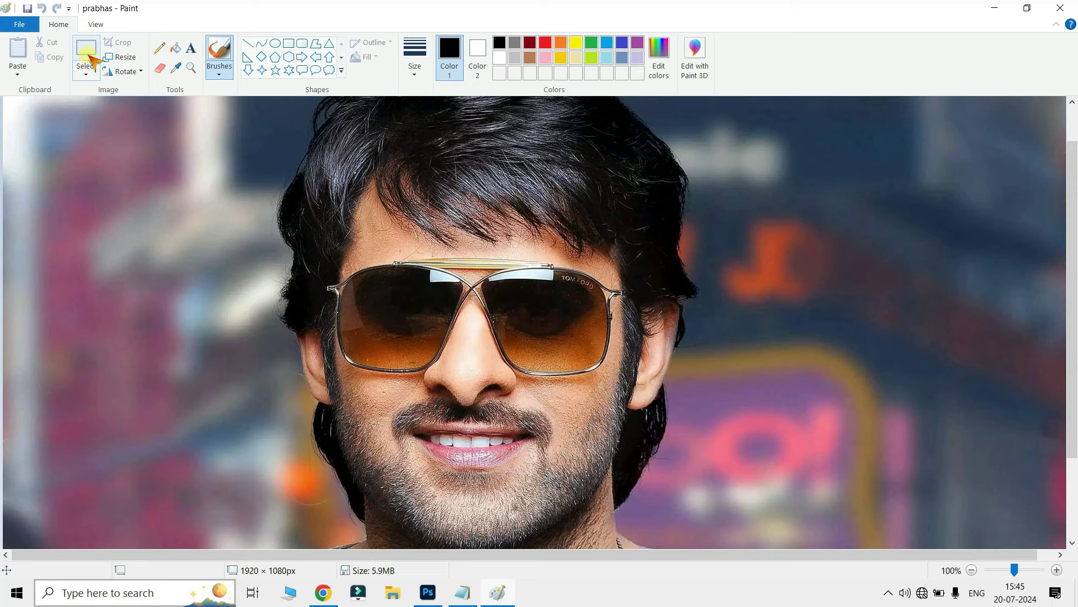
Crop the picture around the face to about 967 × 792 px and resize it to 256 × 256 pixels without maintaining the aspect ratio
left_click(87, 53)
left_click_drag(236, 99, 892, 396)
left_click_drag(219, 103, 762, 544)
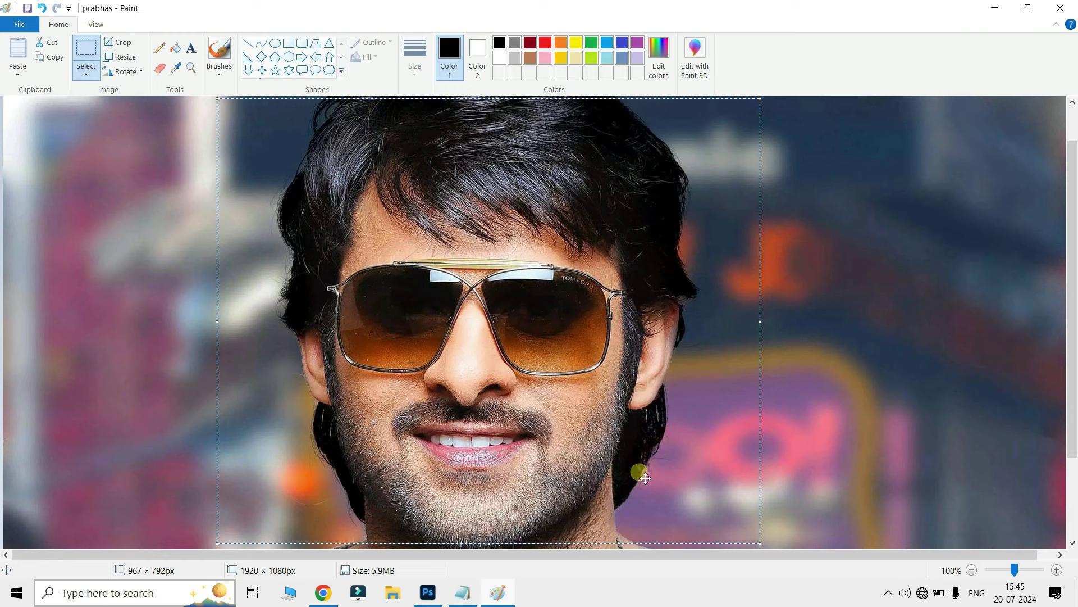
left_click(123, 45)
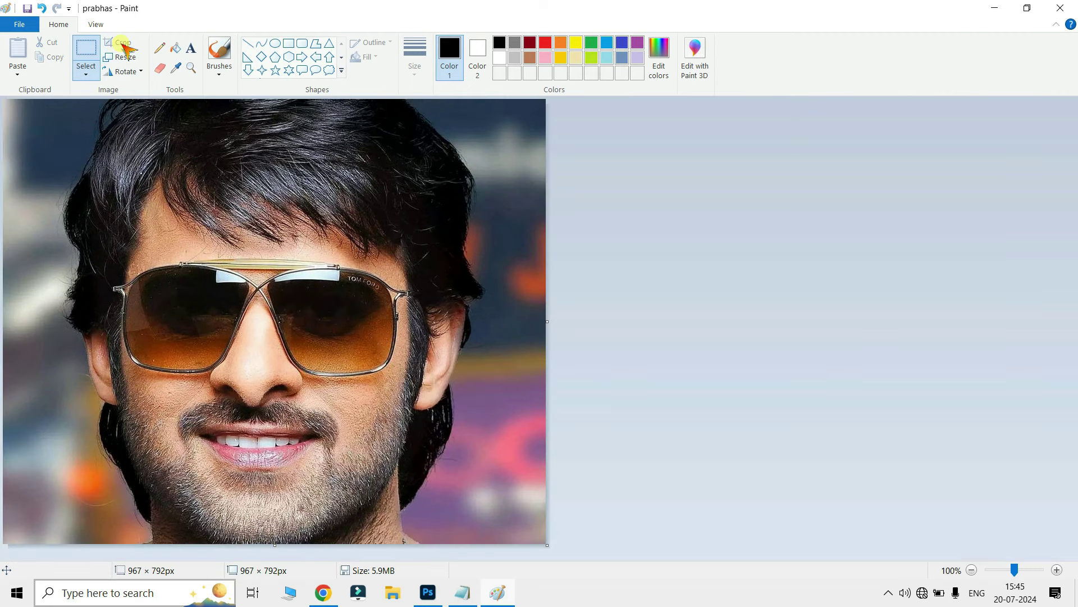
left_click(121, 58)
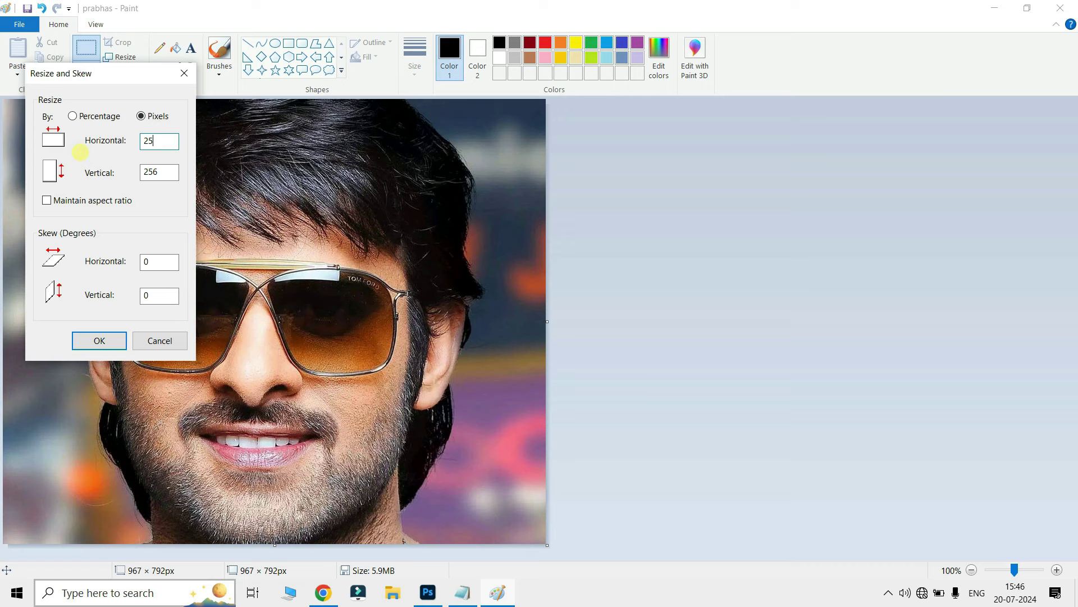
left_click(107, 340)
Save the resized picture to the Desktop as a 24-bit BMP named varma.ico and close Paint
left_click(38, 24)
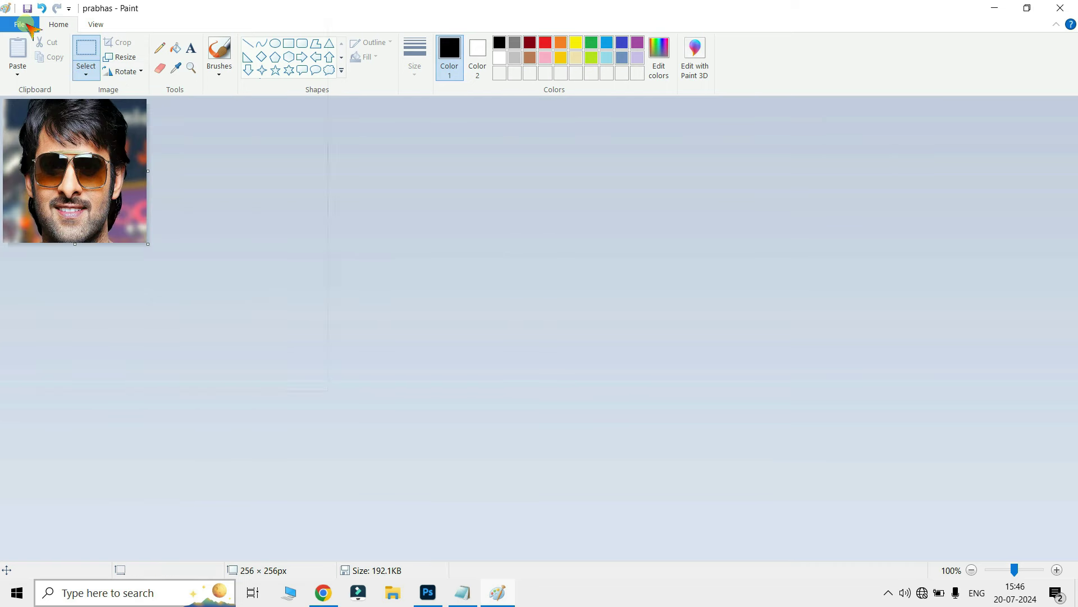
mouse_move(51, 140)
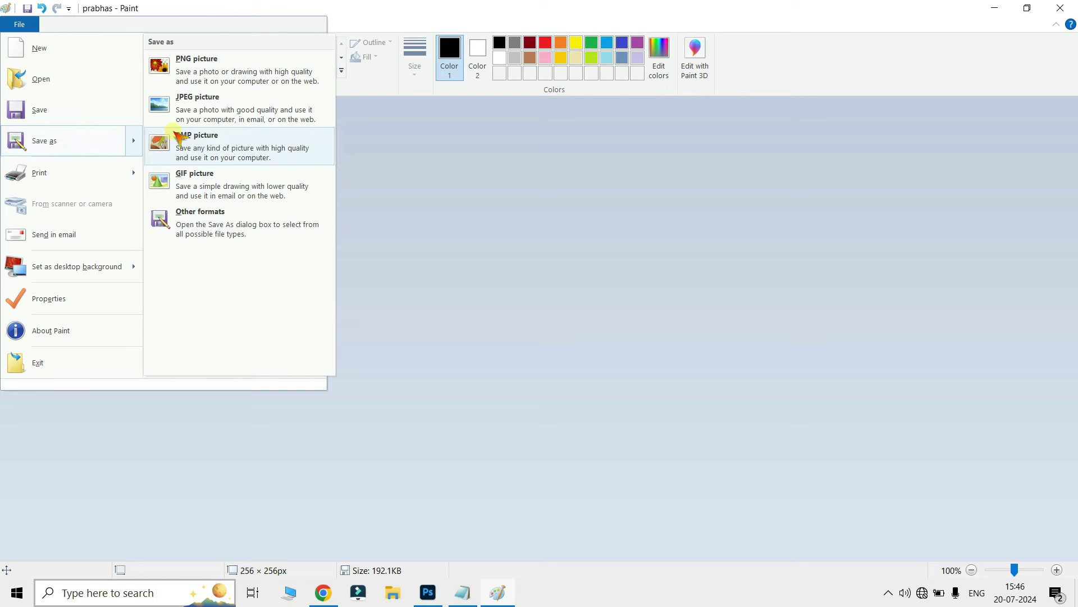
left_click(210, 140)
type("varma.ico")
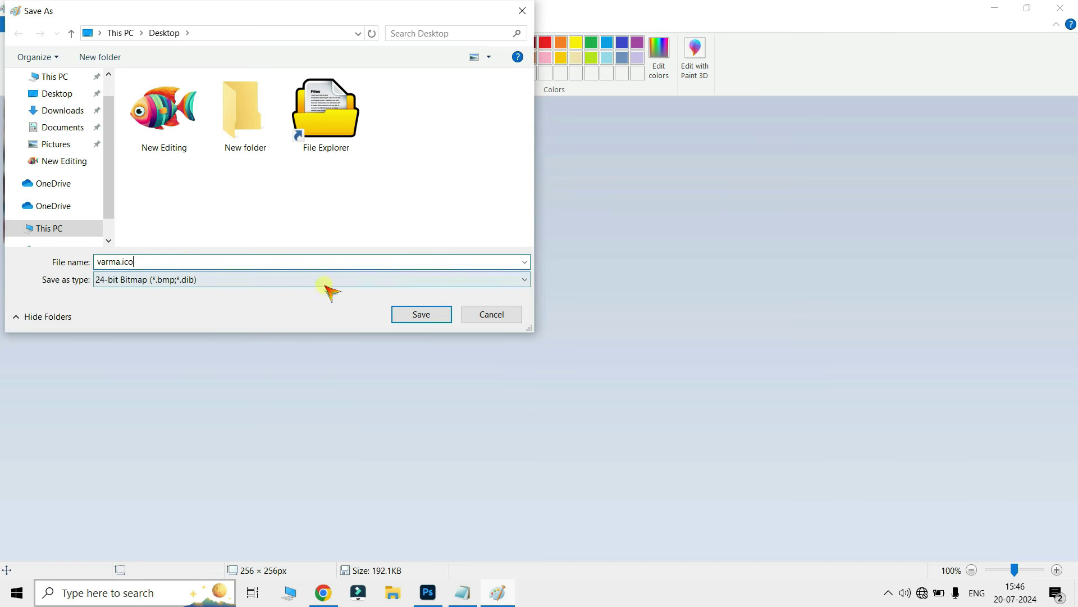
left_click(426, 316)
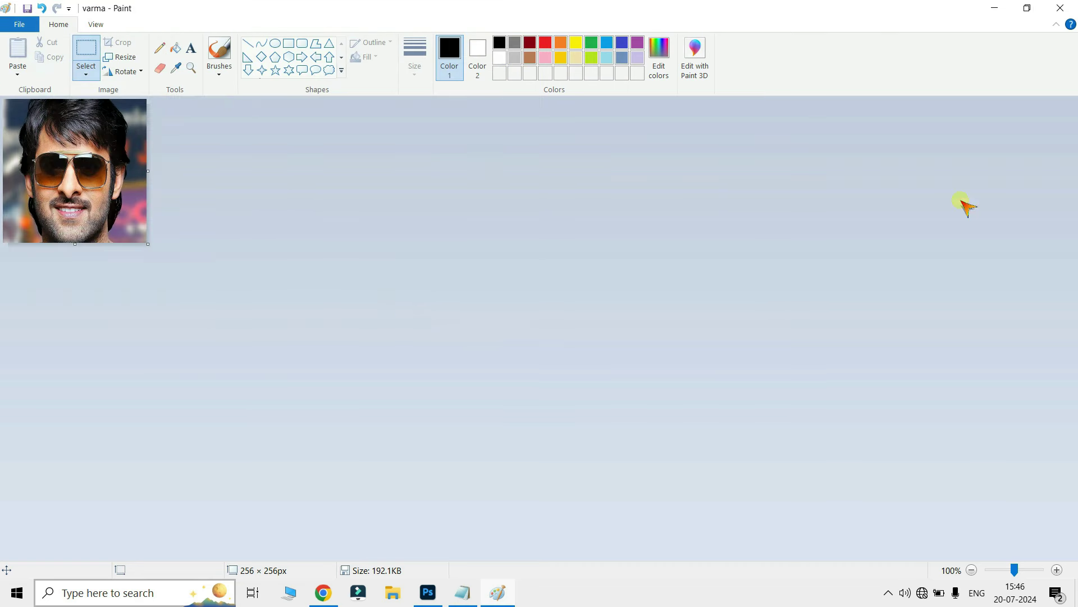
left_click(1061, 8)
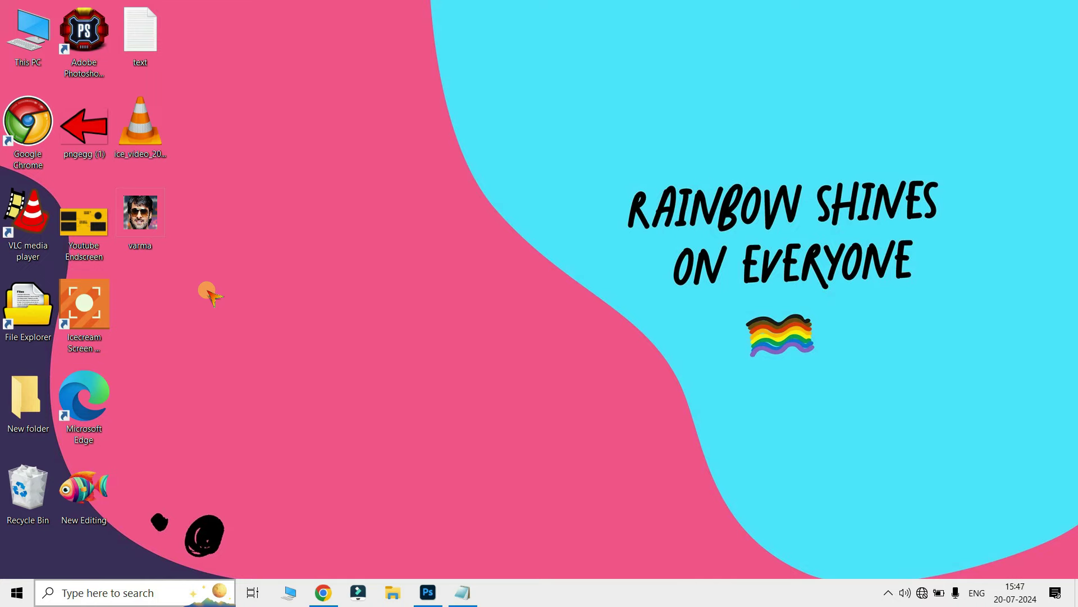
Change the desktop New folder's icon to the varma icon file from the Desktop, apply it, and open the folder
right_click(26, 416)
left_click(50, 400)
left_click(233, 272)
left_click(87, 480)
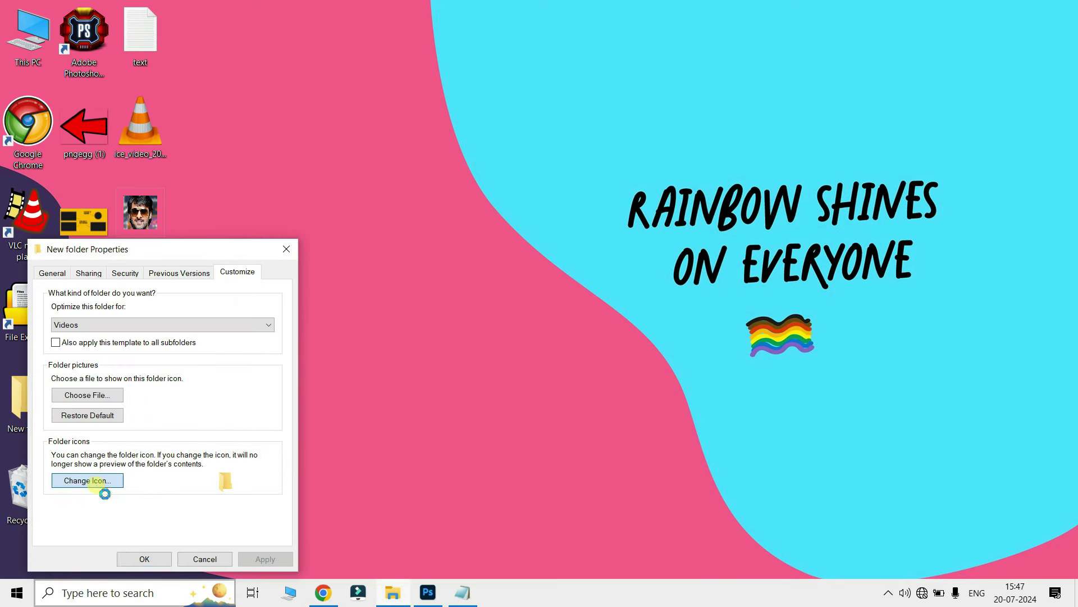
left_click(239, 353)
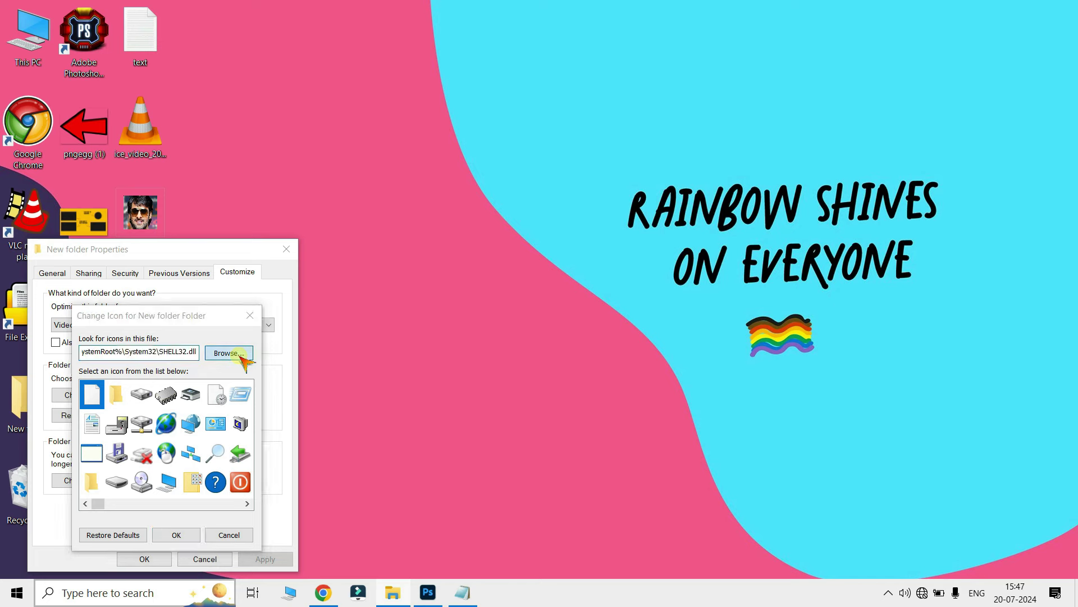
left_click(326, 404)
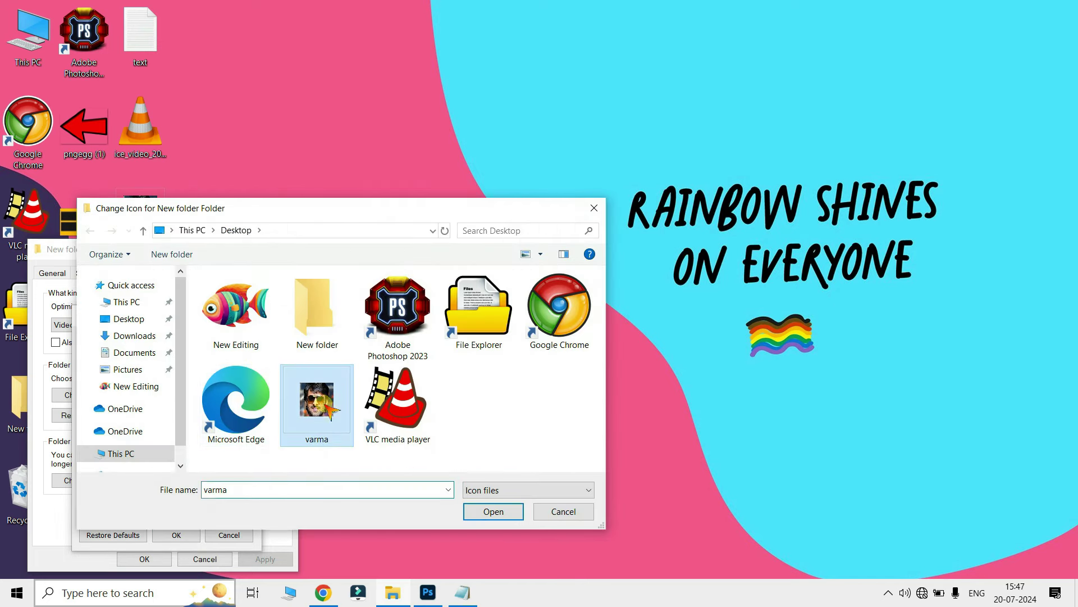
left_click(492, 513)
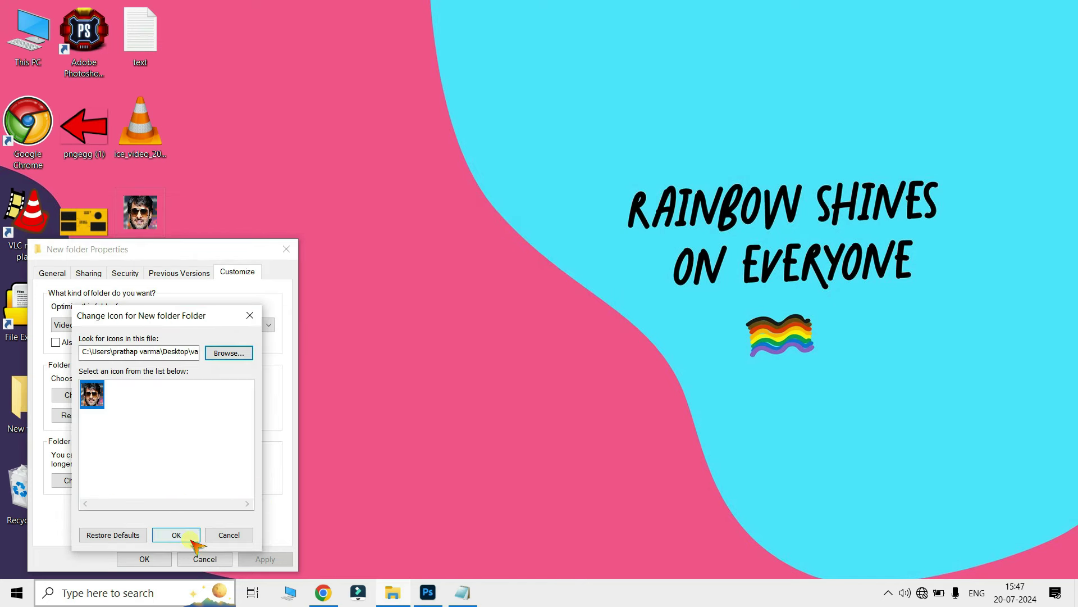
left_click(174, 535)
left_click(264, 559)
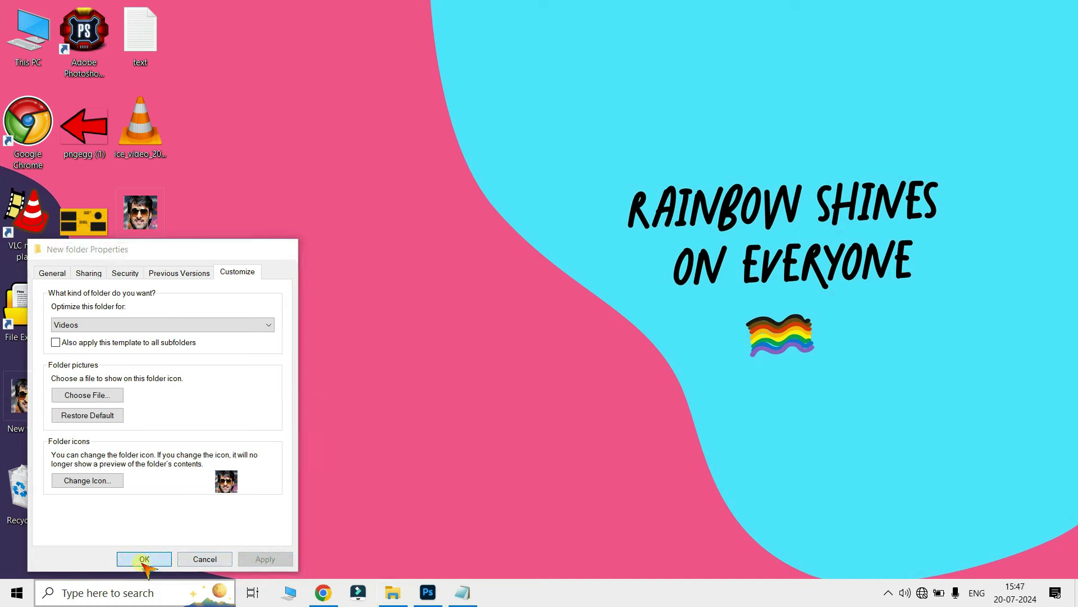
left_click(144, 559)
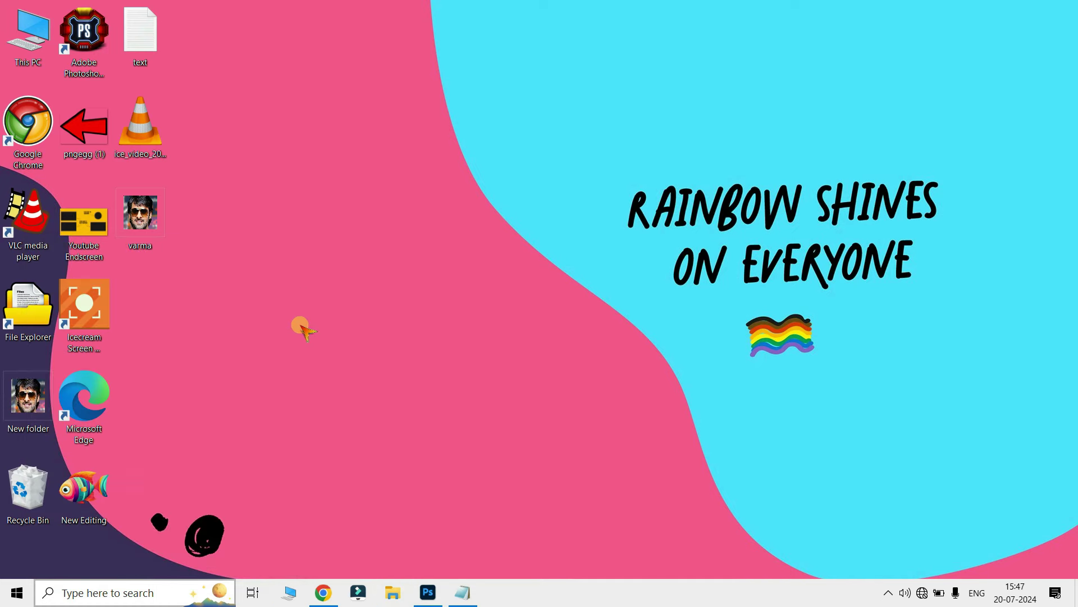
double_click(28, 396)
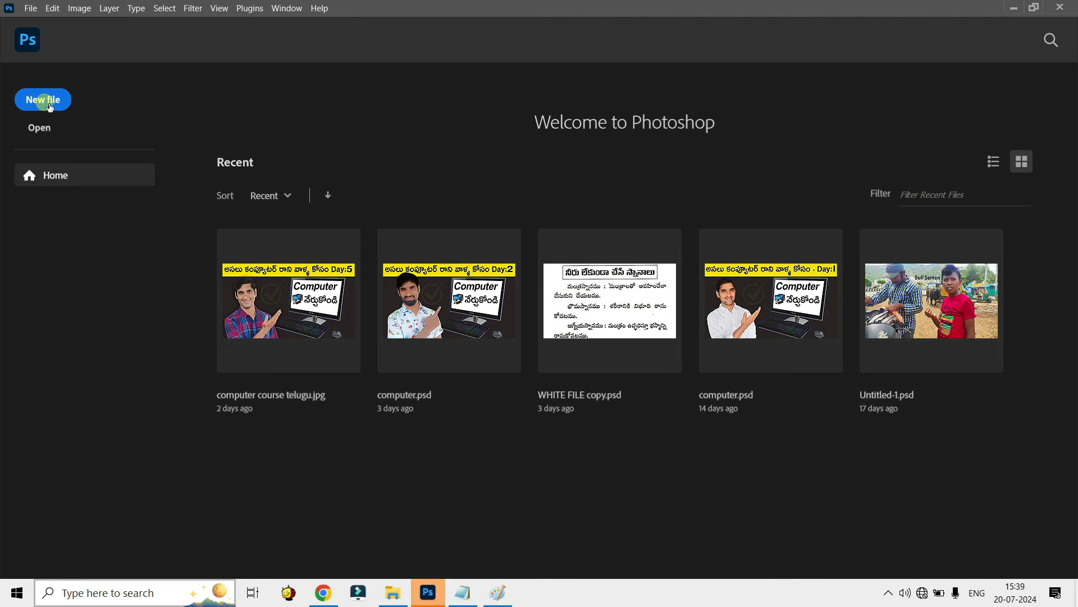
Create a 256 × 256 px, 72 ppi Photoshop document and place the desktop prabhas photo, scaled to about 526 × 296 px with the face centred
left_click(49, 106)
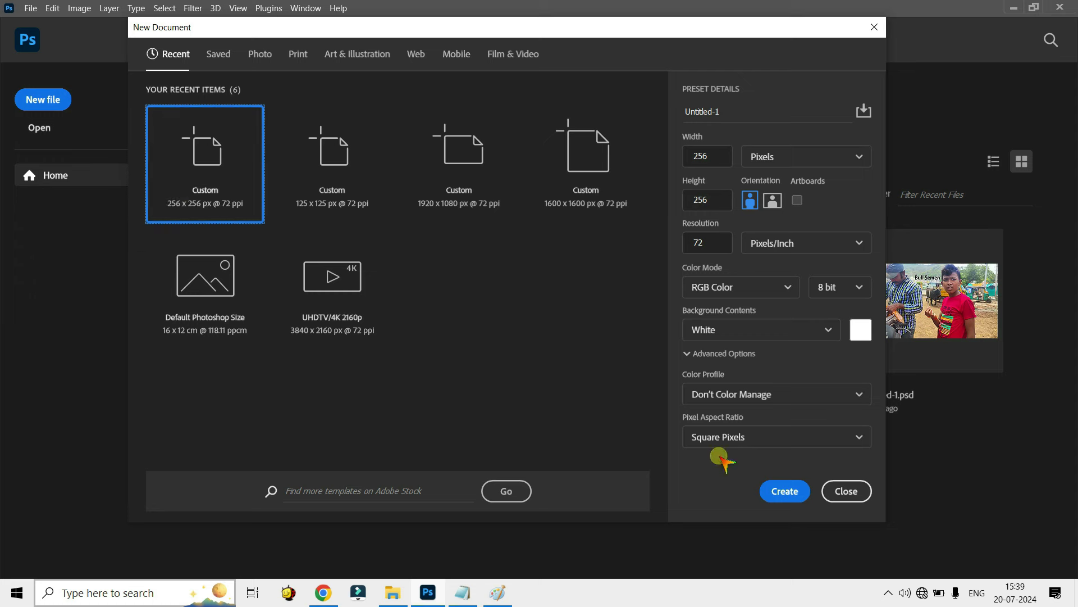
left_click(785, 493)
left_click(1014, 8)
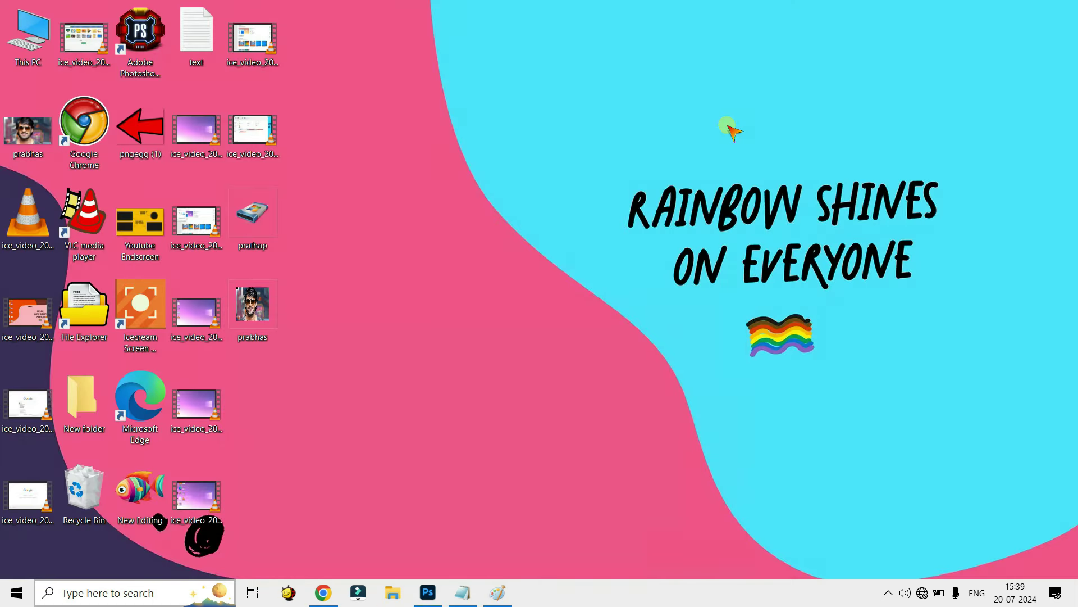
left_click_drag(28, 129, 433, 308)
left_click_drag(503, 275, 564, 240)
left_click_drag(500, 312, 510, 314)
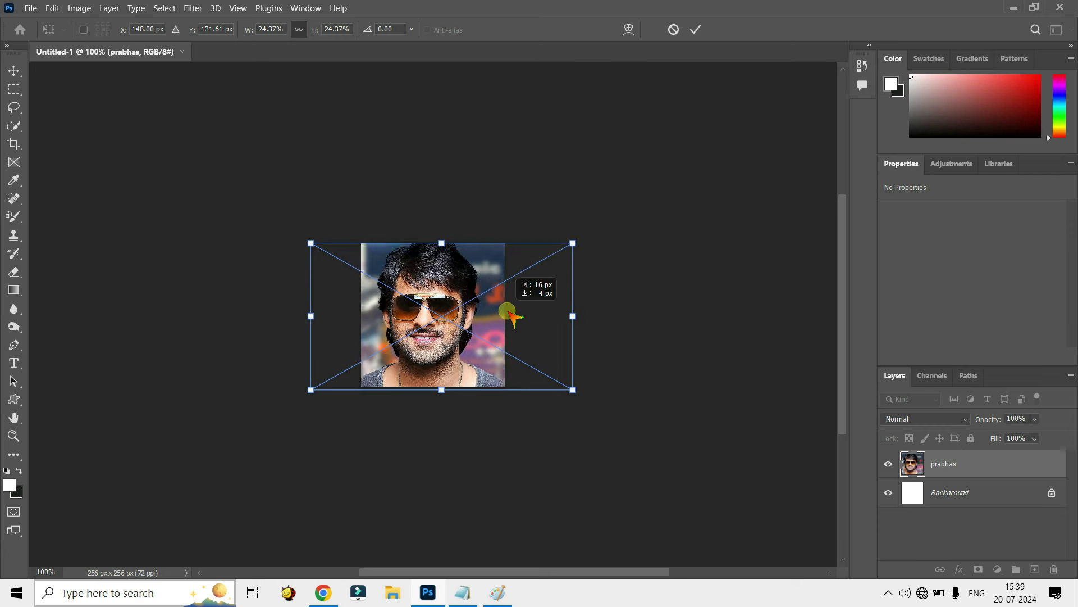
key("Return")
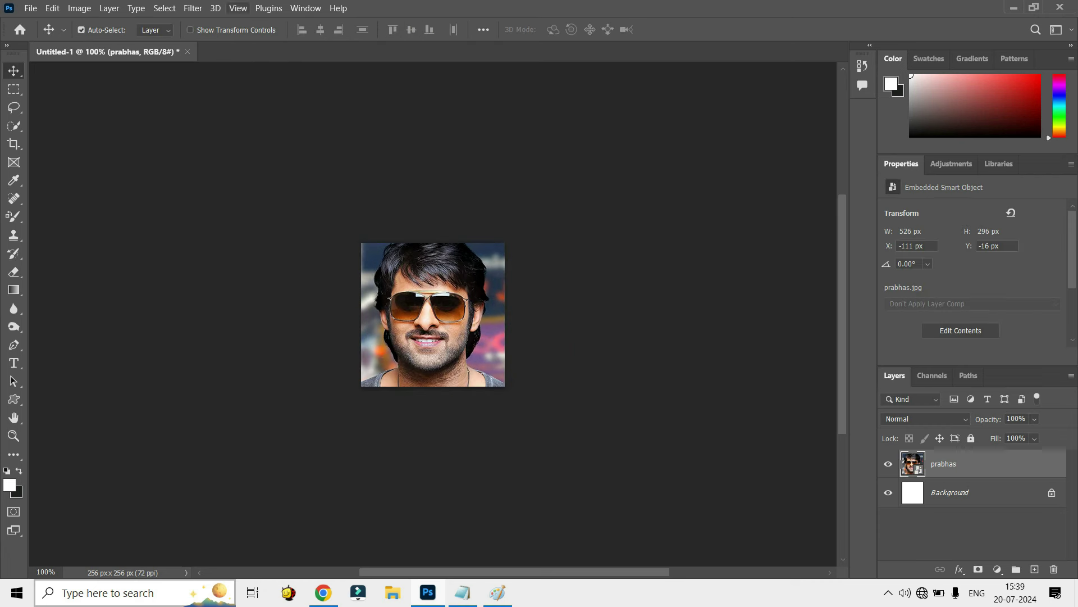
Save a copy of the picture to the Desktop in BMP format, named praba.ico
left_click(31, 8)
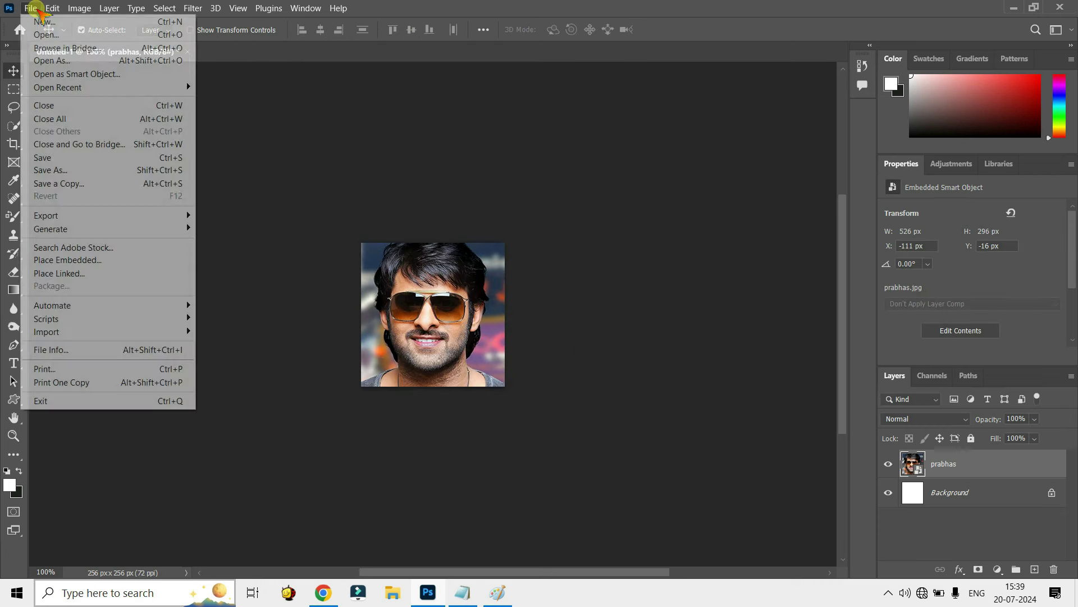
left_click(66, 184)
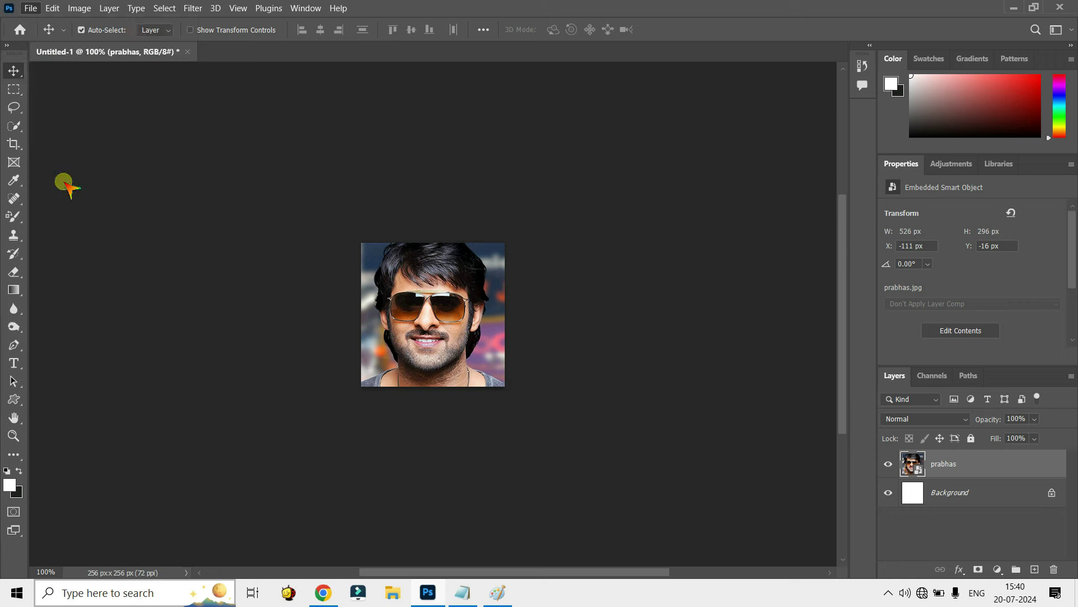
left_click(400, 287)
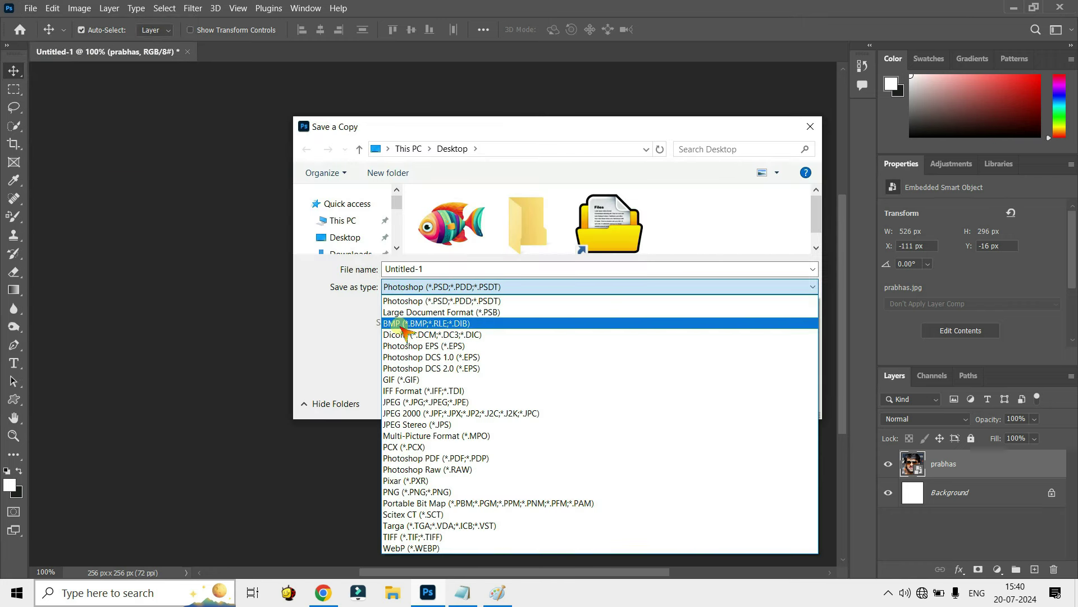
left_click(403, 323)
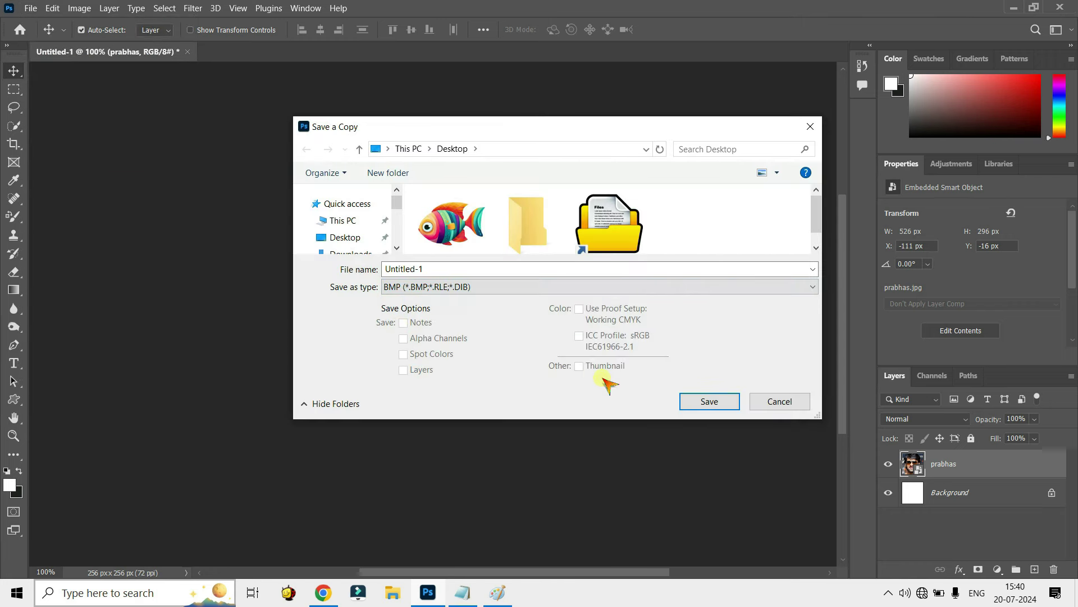
left_click(489, 275)
type("praba.ico")
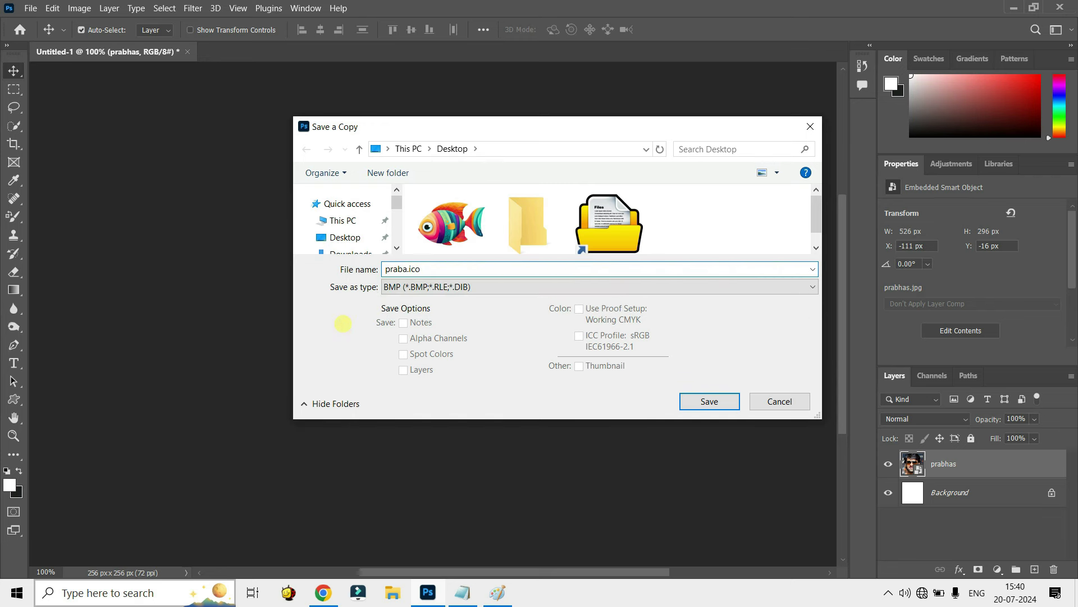
left_click(701, 402)
left_click(614, 164)
Return to the desktop, change the New folder's icon to the praba icon file, and briefly open the folder to check it
left_click(1010, 7)
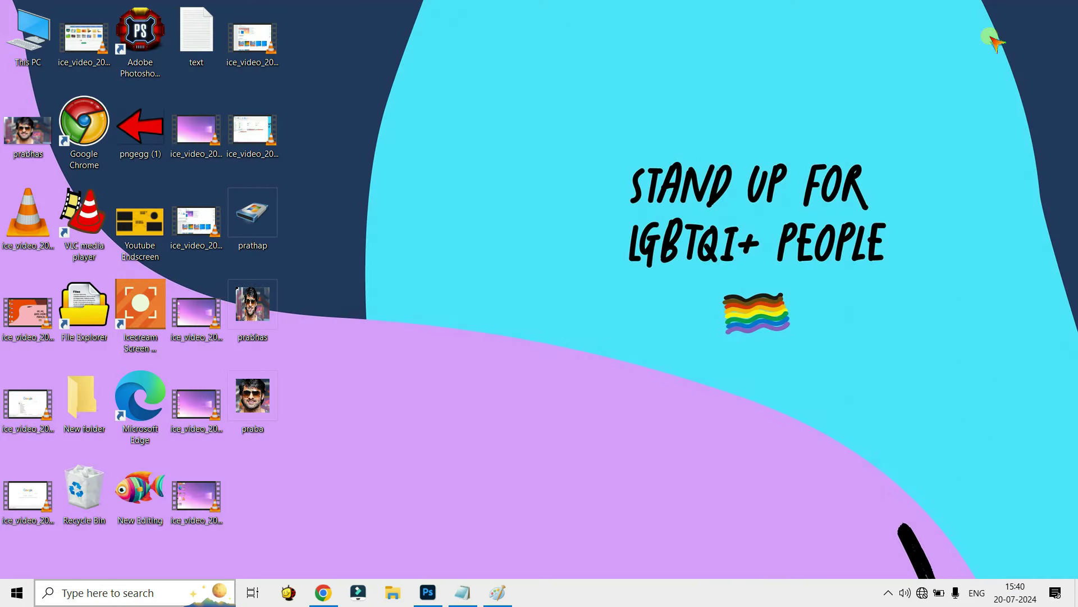
right_click(85, 401)
left_click(111, 396)
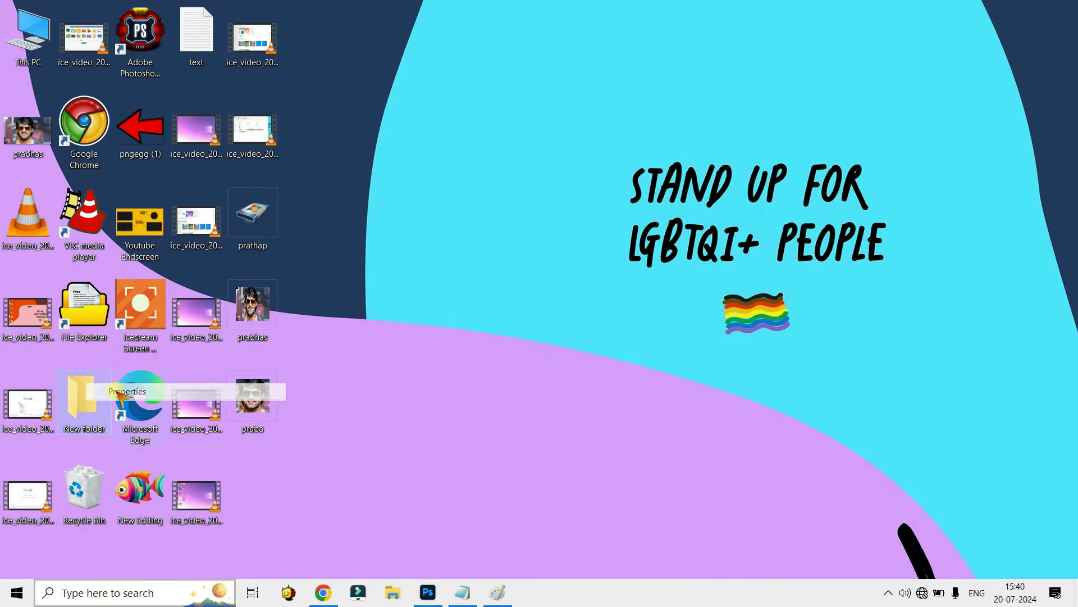
left_click(300, 274)
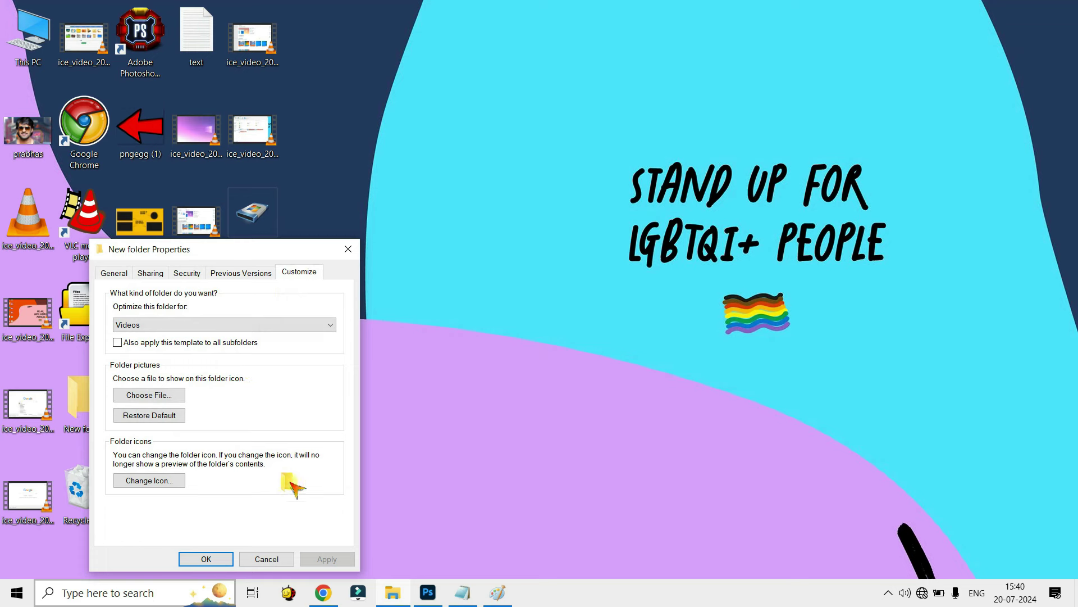
left_click(178, 481)
left_click(301, 360)
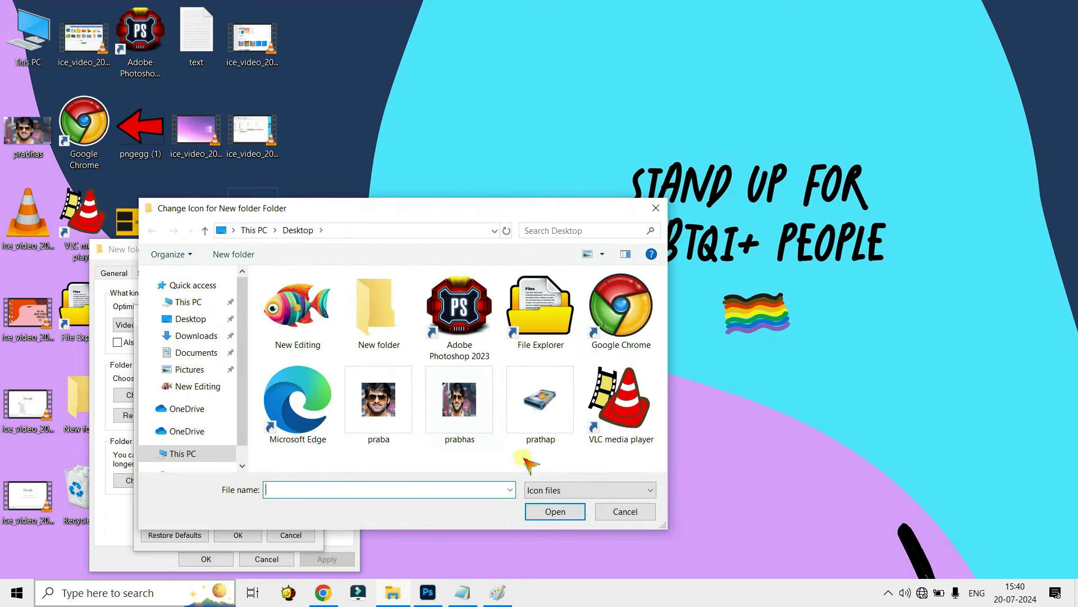
left_click(379, 399)
left_click(568, 511)
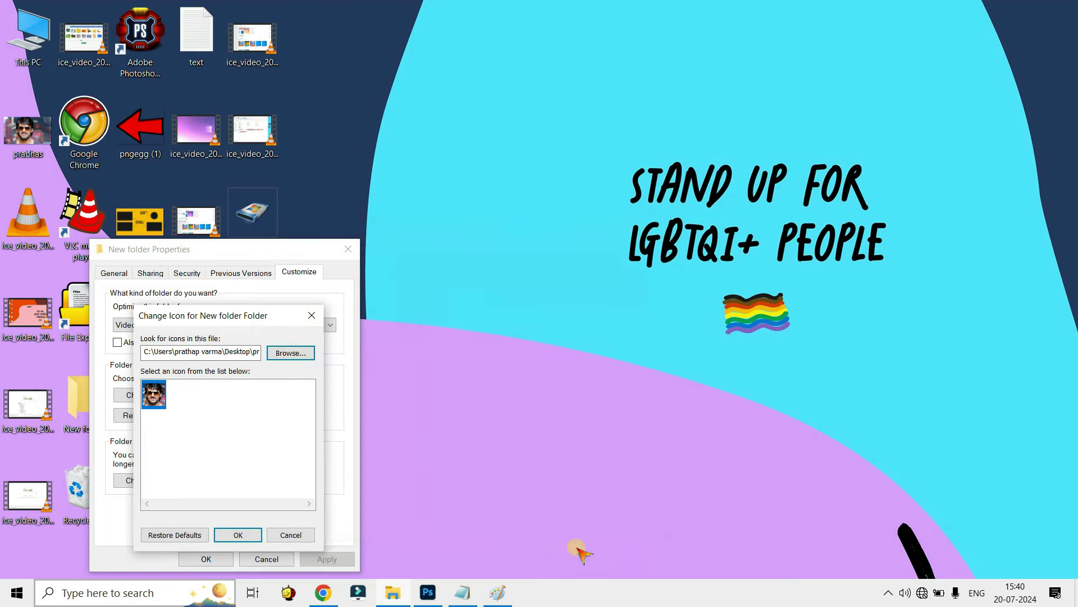
left_click(238, 534)
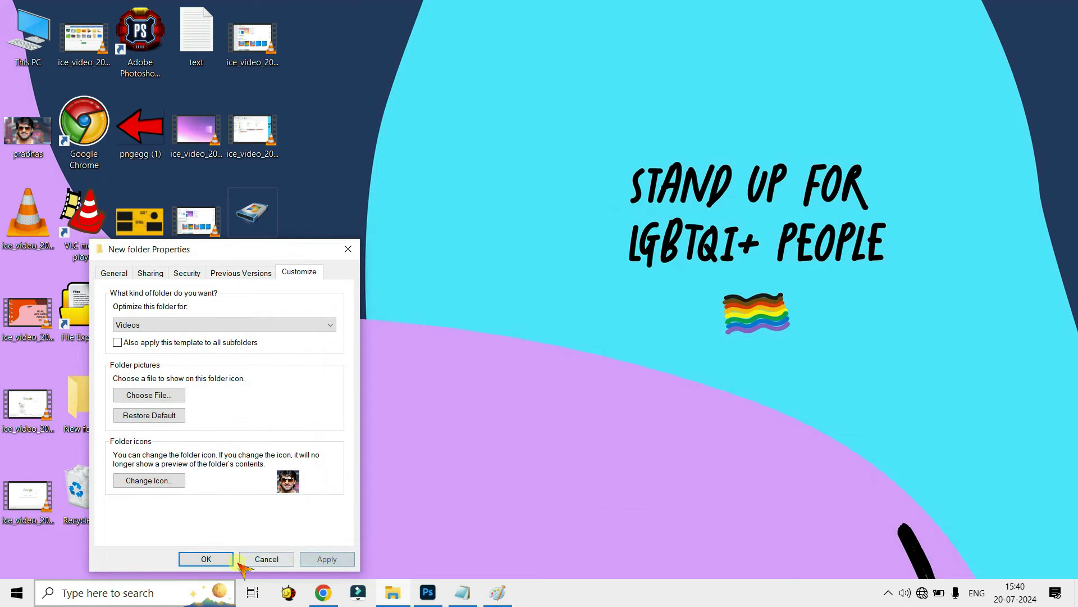
left_click(207, 558)
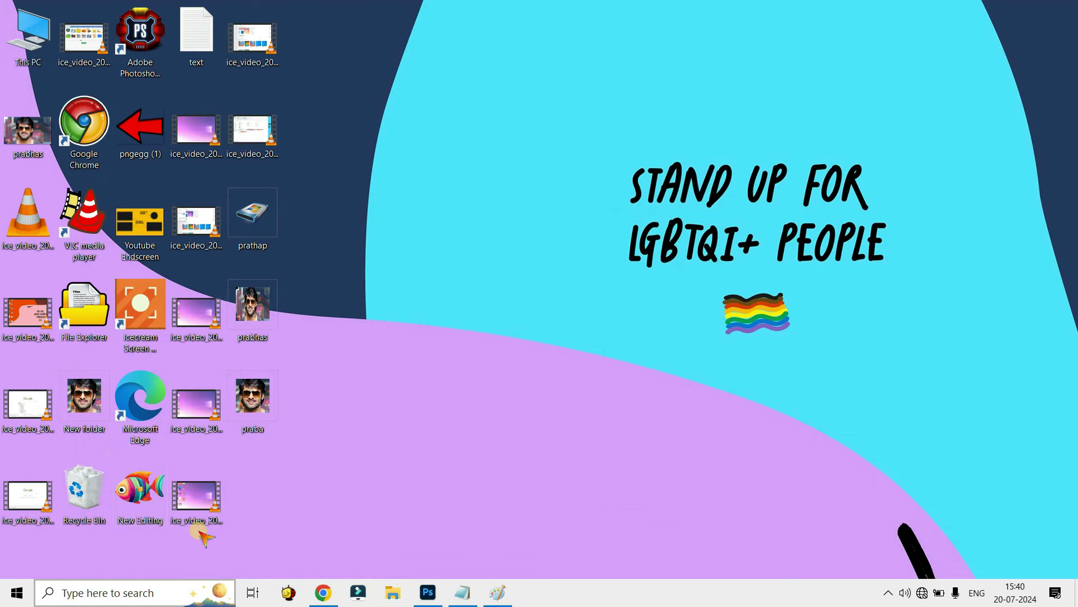
double_click(91, 406)
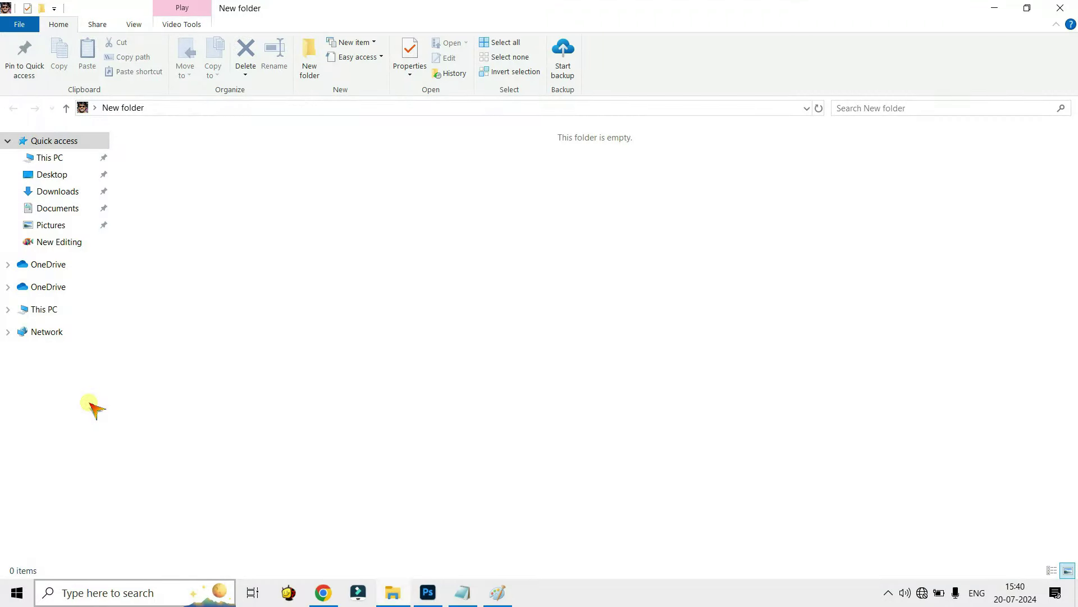
left_click(1060, 8)
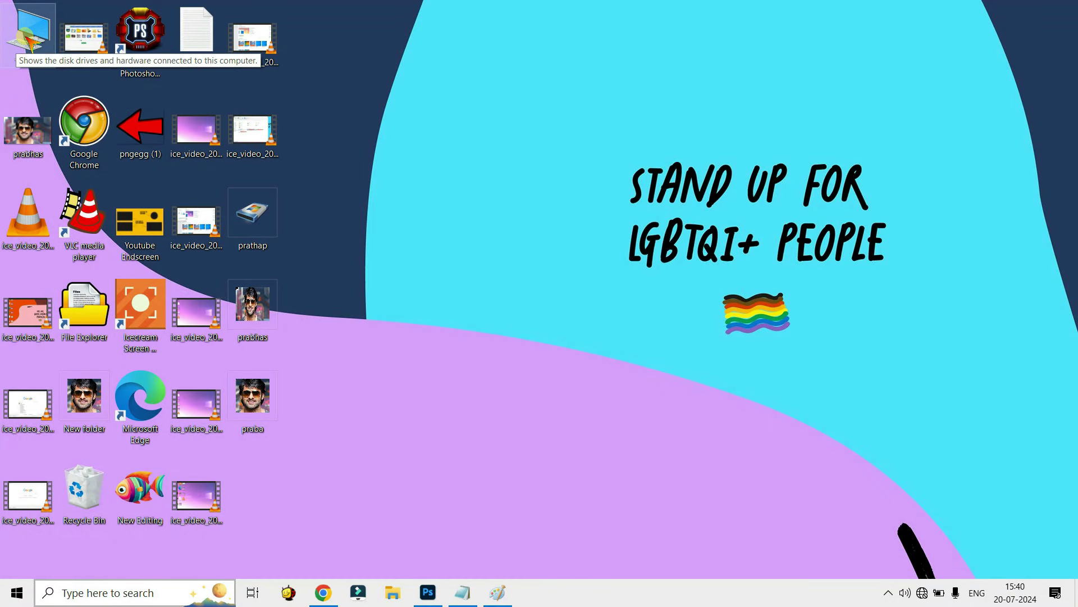
Open the desktop icon settings from the Themes page of the Windows personalization settings
right_click(631, 164)
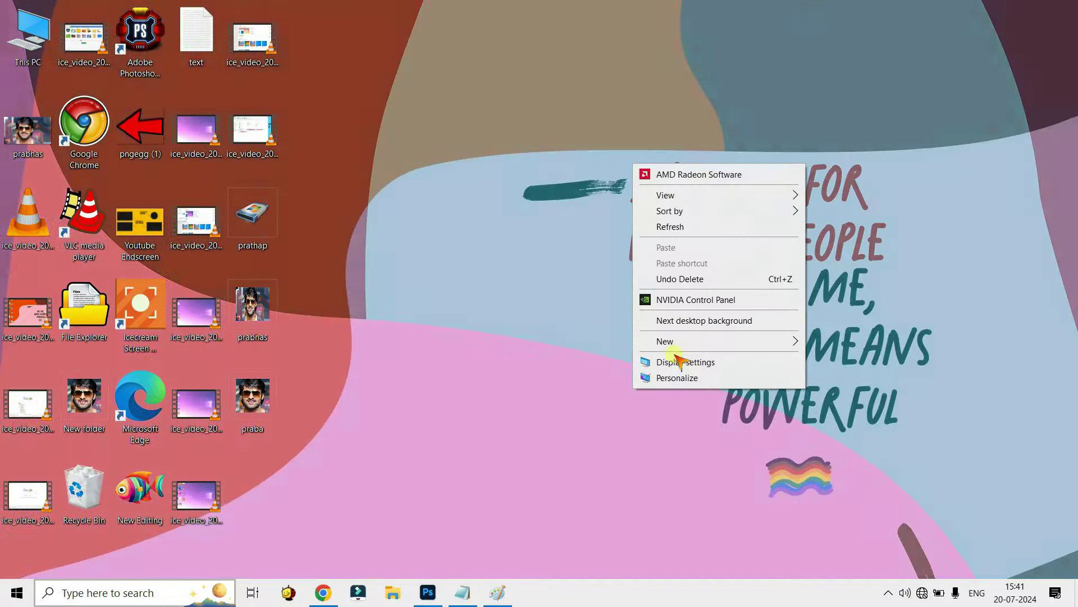
left_click(677, 378)
left_click(65, 258)
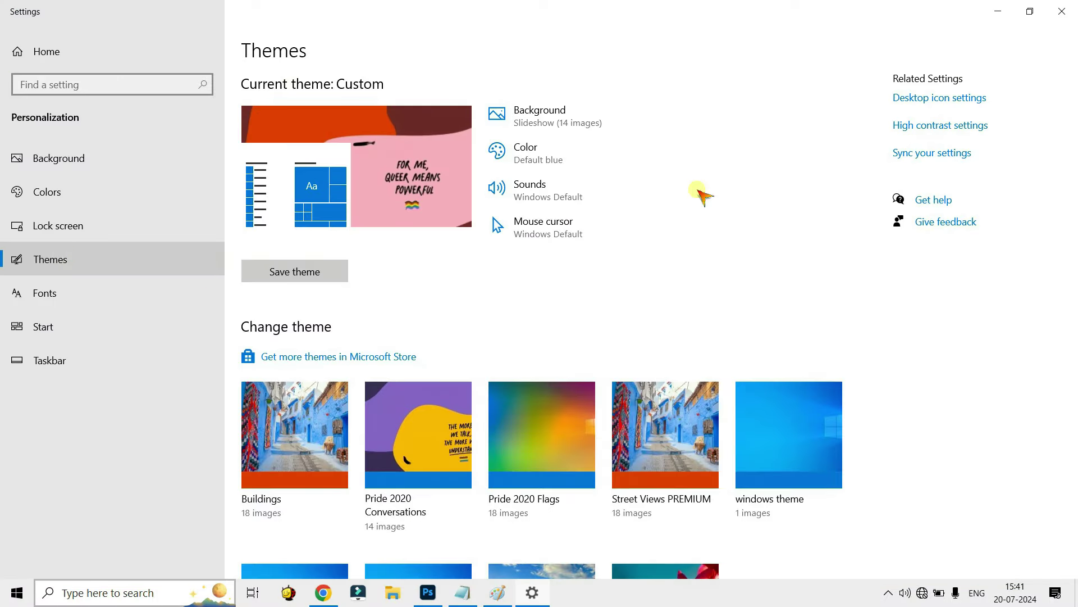
left_click(948, 101)
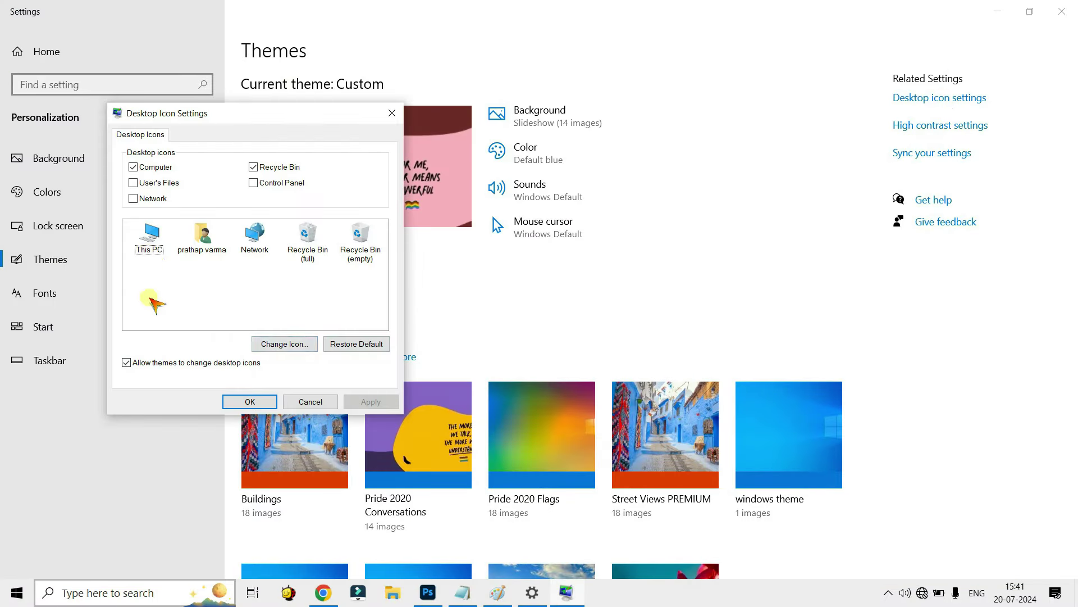
Change the This PC icon to the praba icon file from the Desktop, apply it, and open This PC
left_click(285, 344)
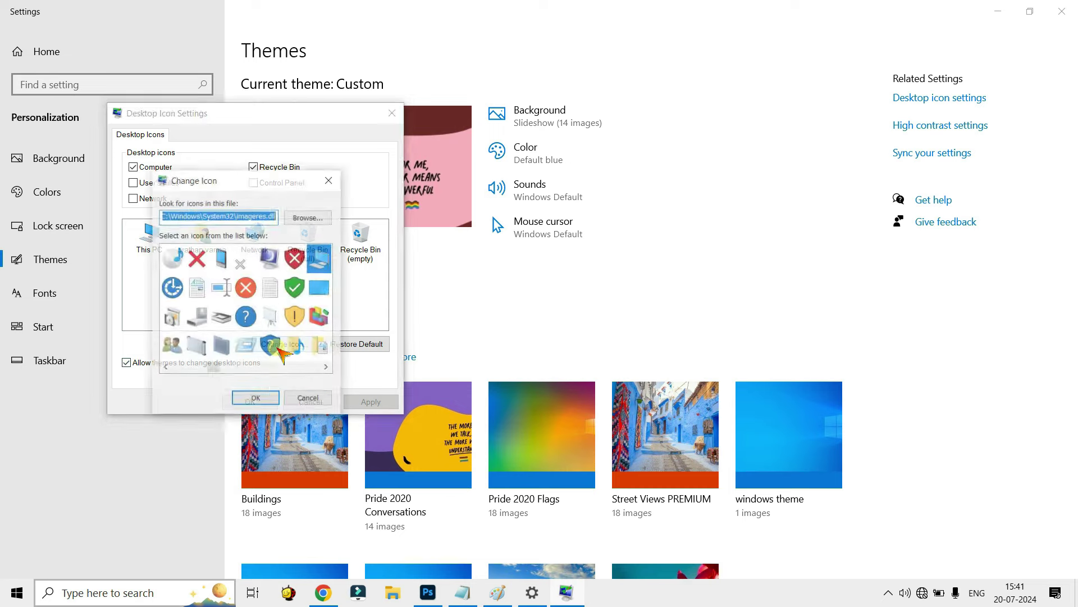
left_click(308, 218)
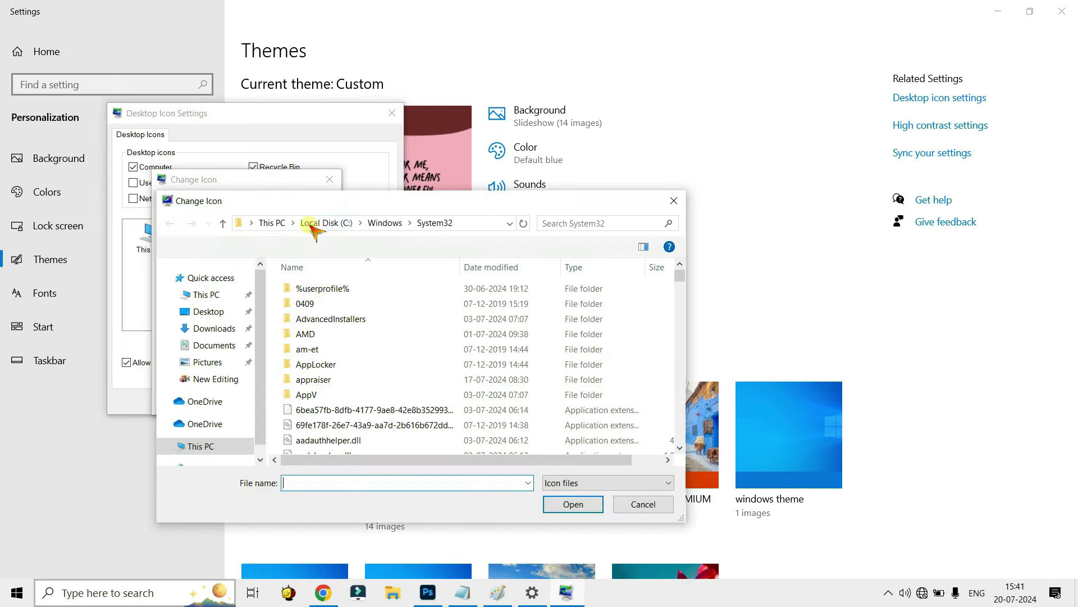
left_click(211, 312)
left_click(397, 393)
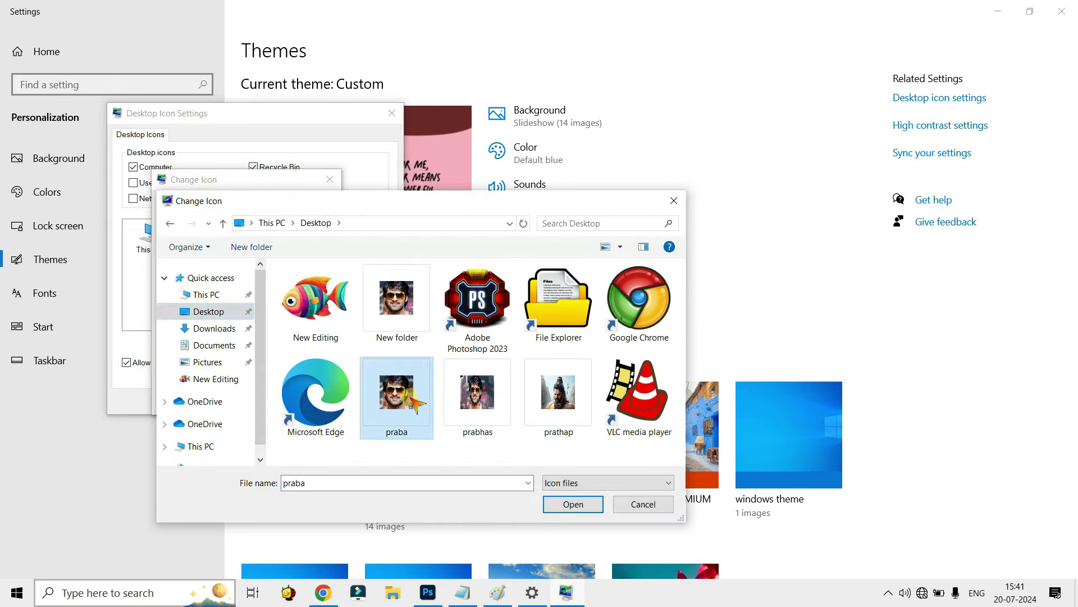
left_click(573, 504)
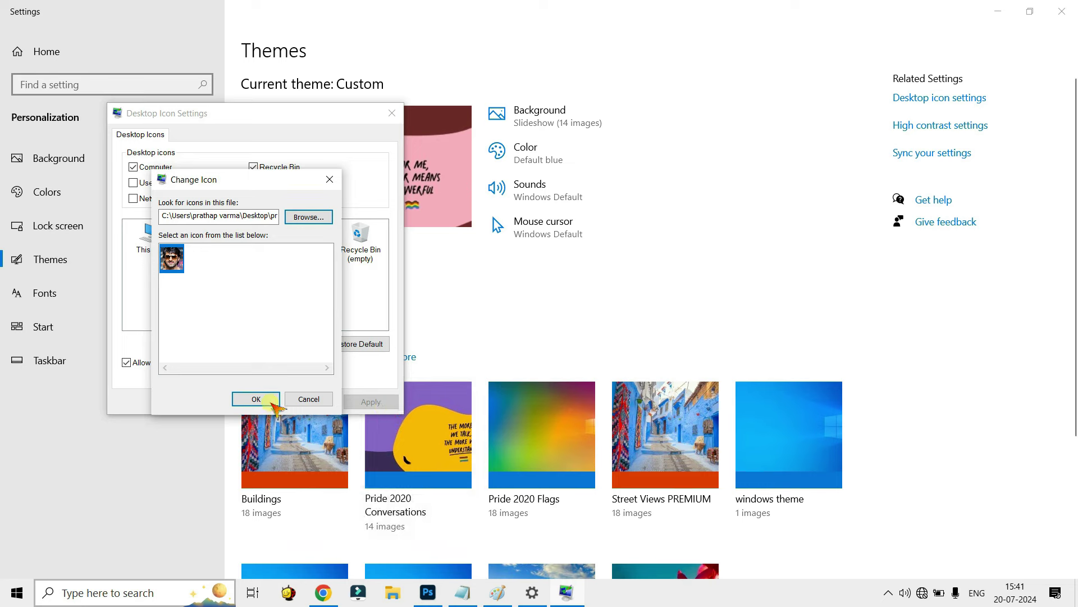
left_click(267, 398)
left_click(357, 402)
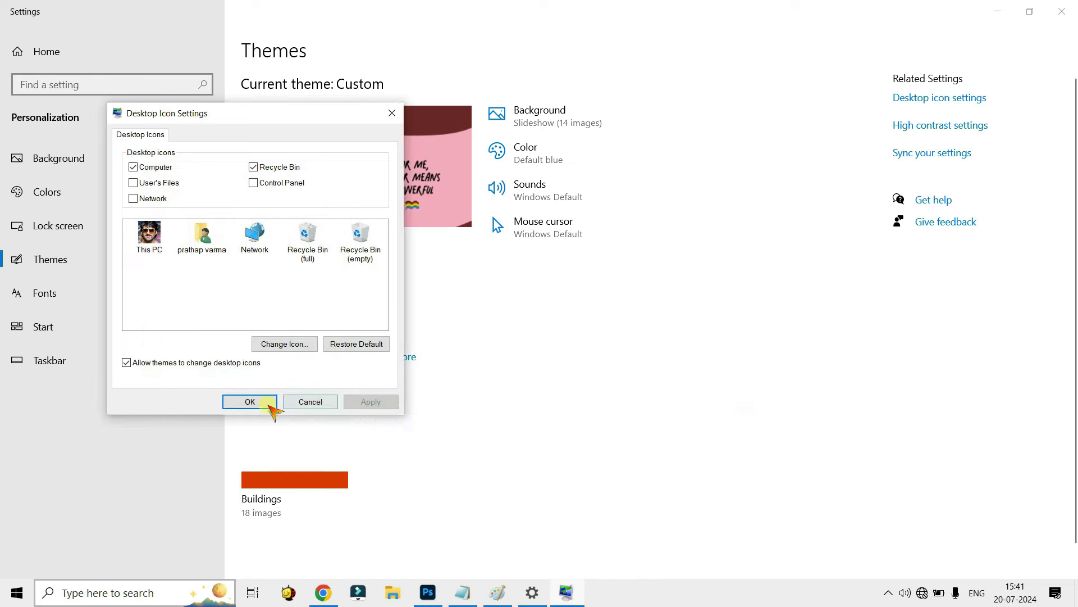
left_click(263, 402)
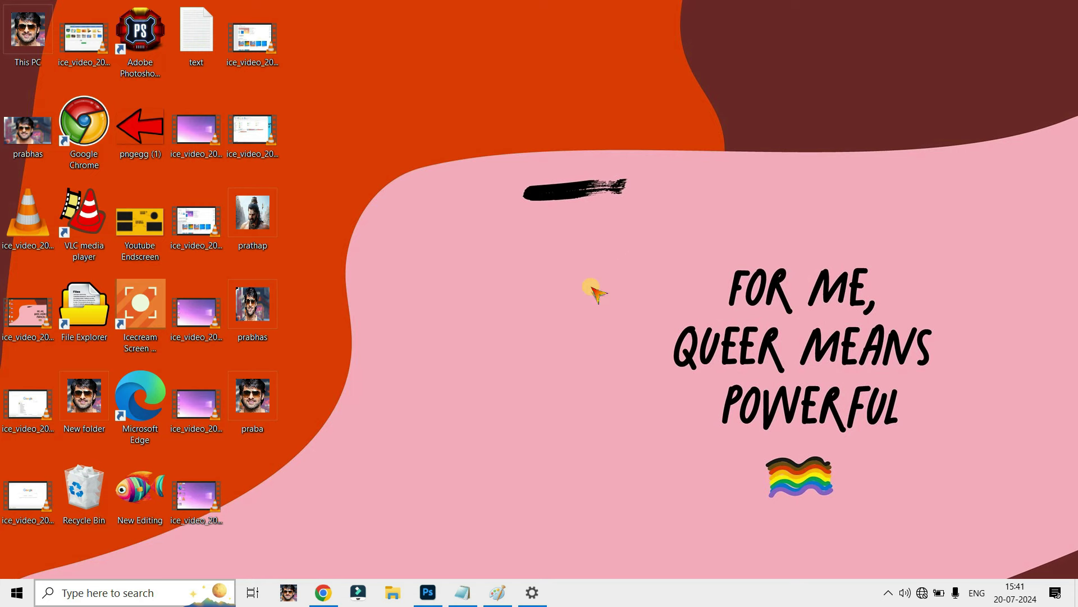
double_click(33, 38)
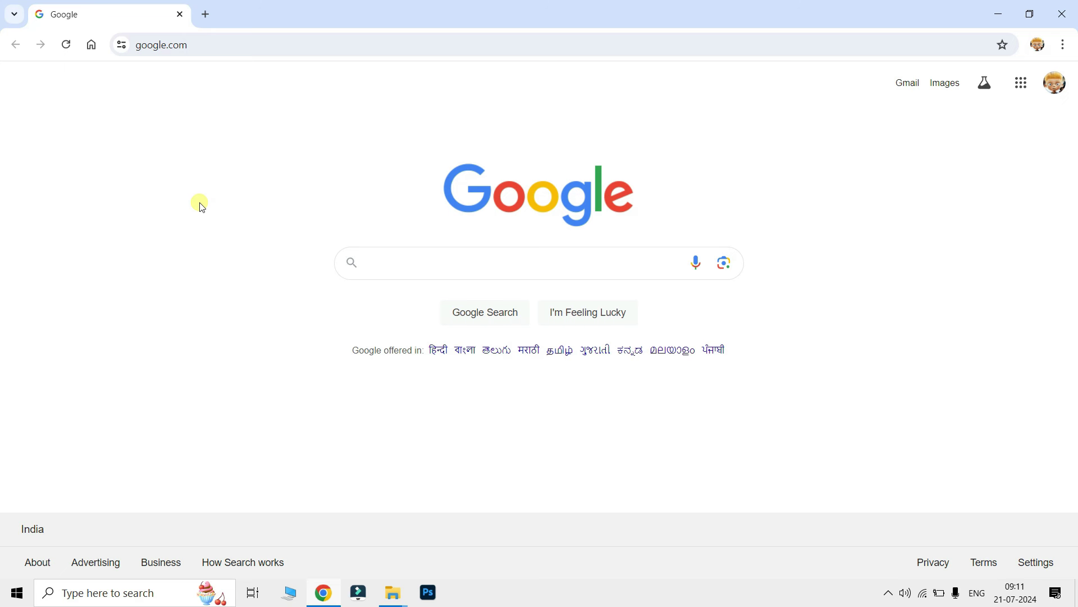
Search Google for "ico converter online" and open RedKetchup's Icon Converter from the results
left_click(397, 275)
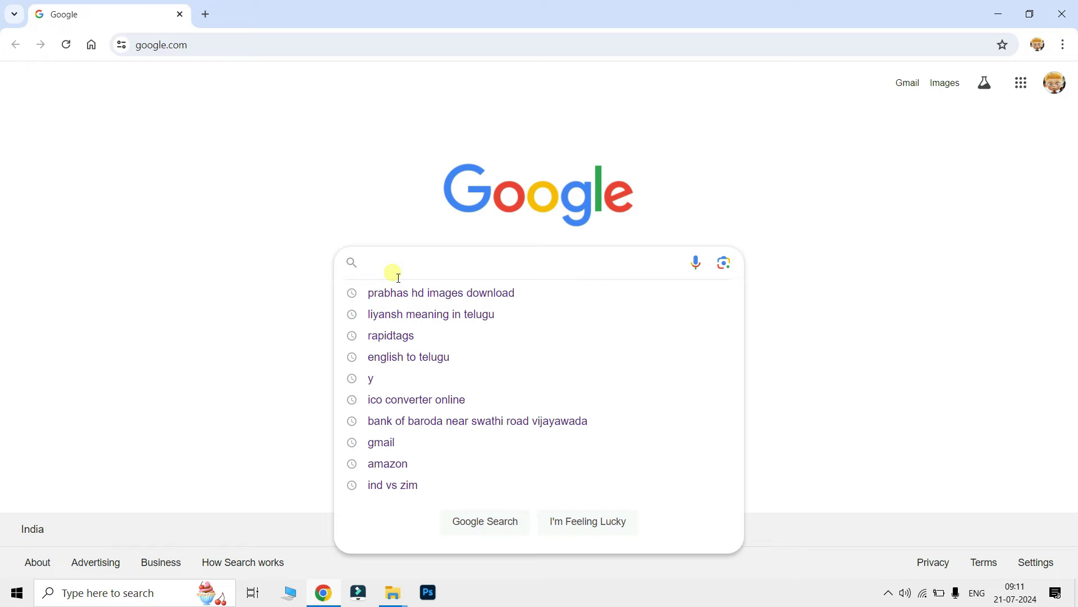
type("ico")
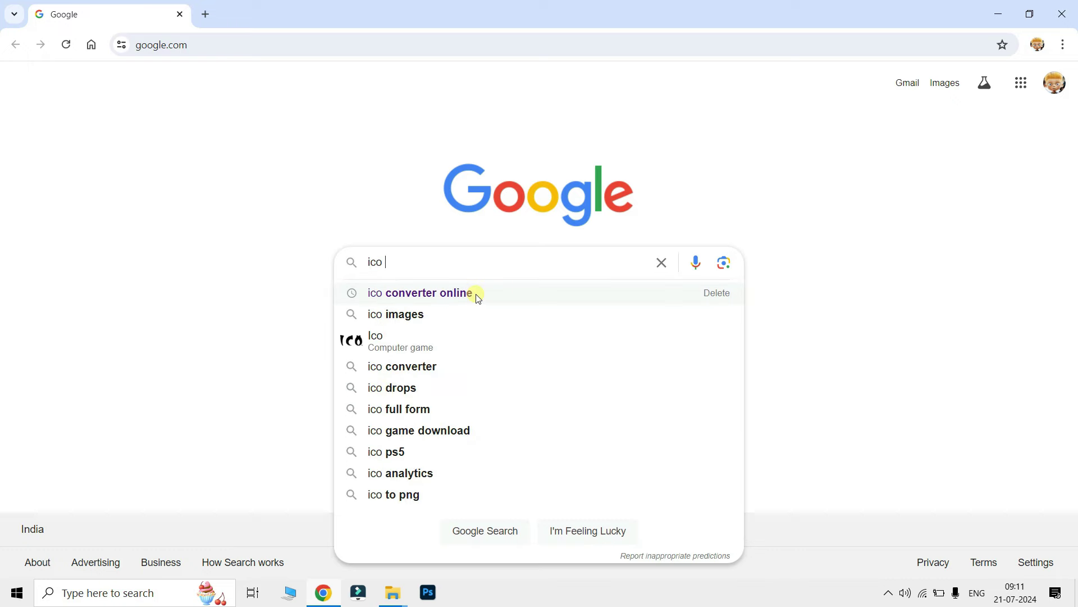
left_click(478, 299)
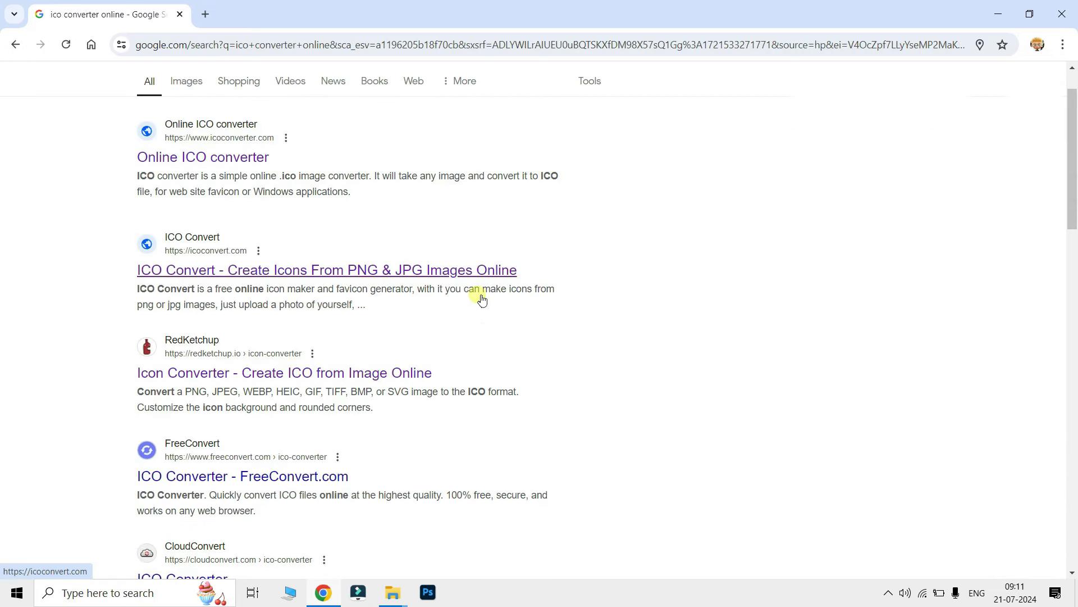
scroll(482, 300, "down", 1)
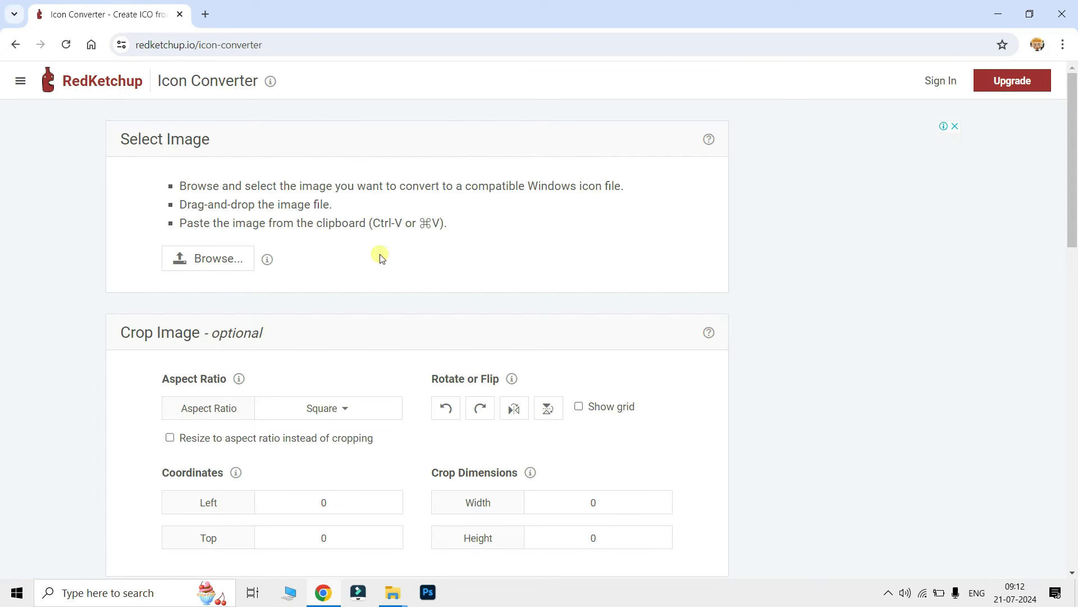
Load the prabhas-hd picture from the Desktop into the icon converter
scroll(380, 256, "down", 1)
scroll(381, 257, "up", 1)
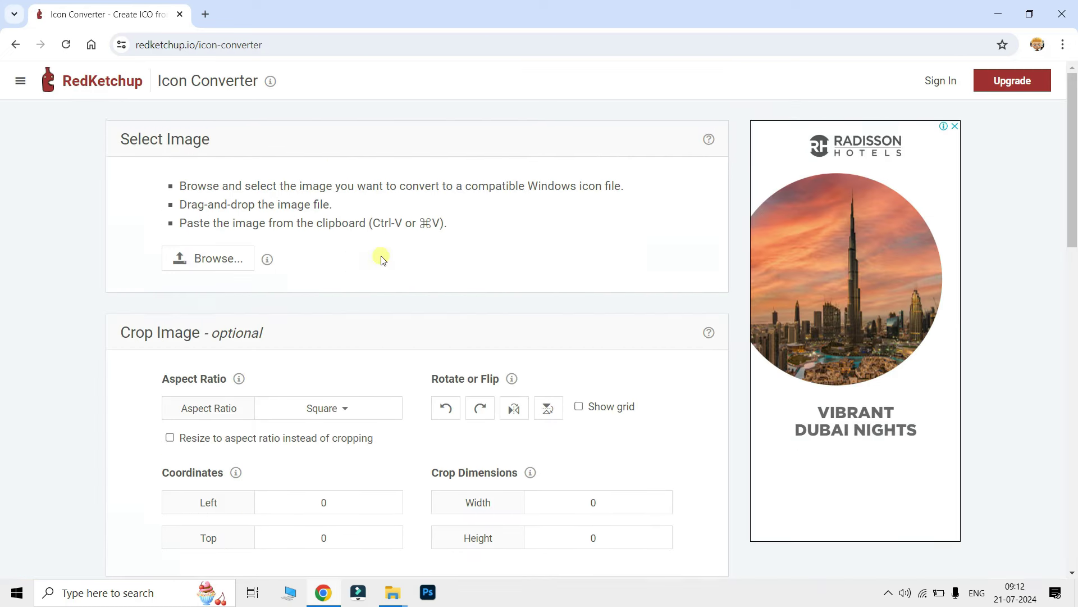
left_click(191, 269)
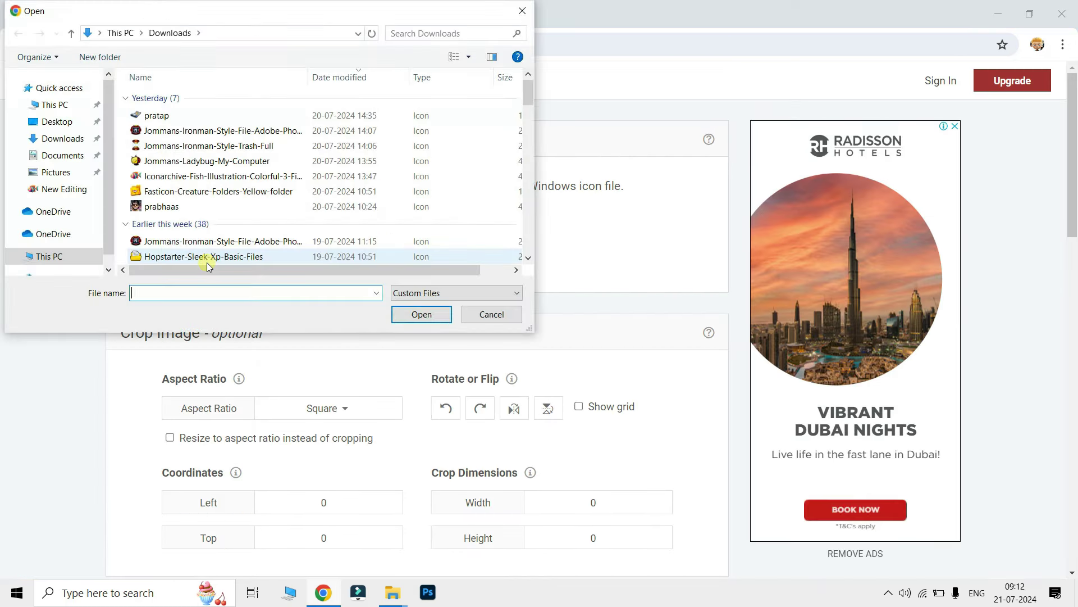
left_click(76, 128)
left_click(486, 121)
left_click(420, 315)
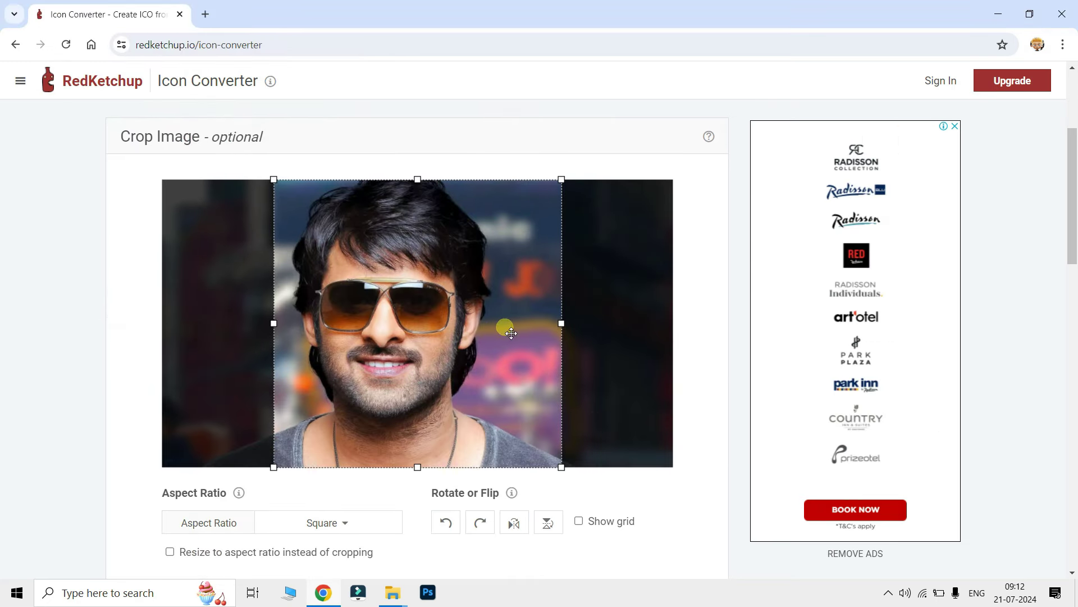
Shift the square crop area so it frames the face, with a left coordinate of about 344
left_click_drag(511, 333, 492, 333)
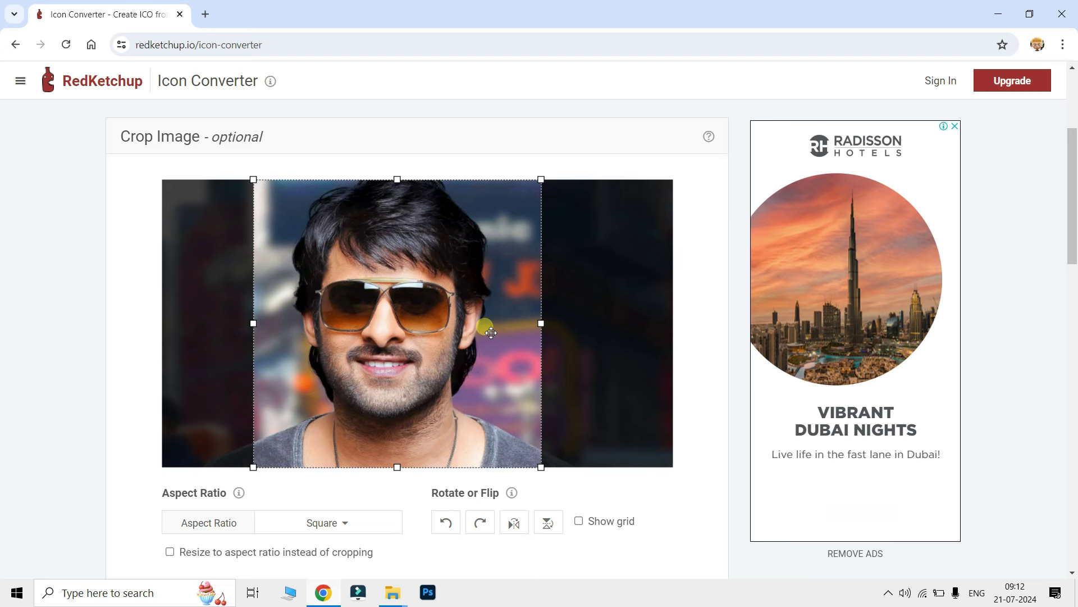
scroll(614, 366, "down", 5)
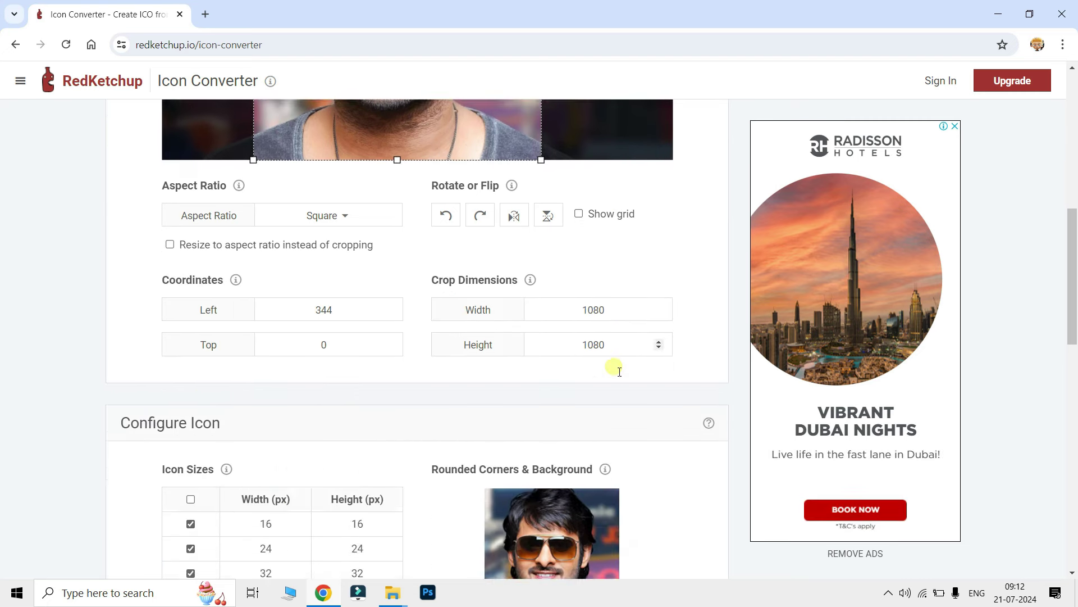
Download the converted icon file in BMP (32-bit) format and show it in the Downloads folder
scroll(620, 372, "down", 8)
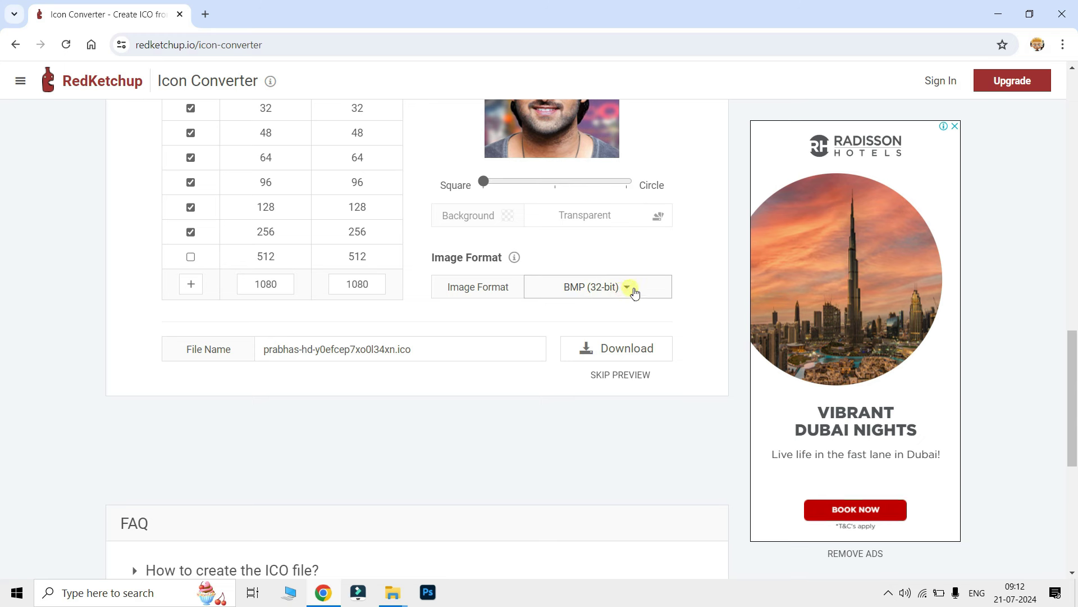
left_click(634, 294)
left_click(634, 293)
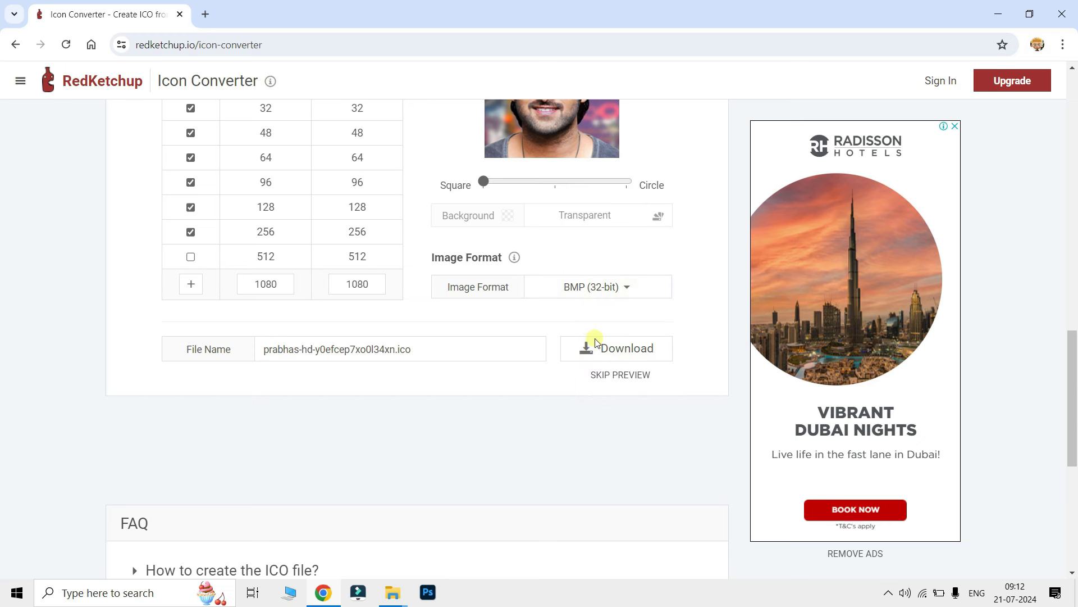
left_click(627, 349)
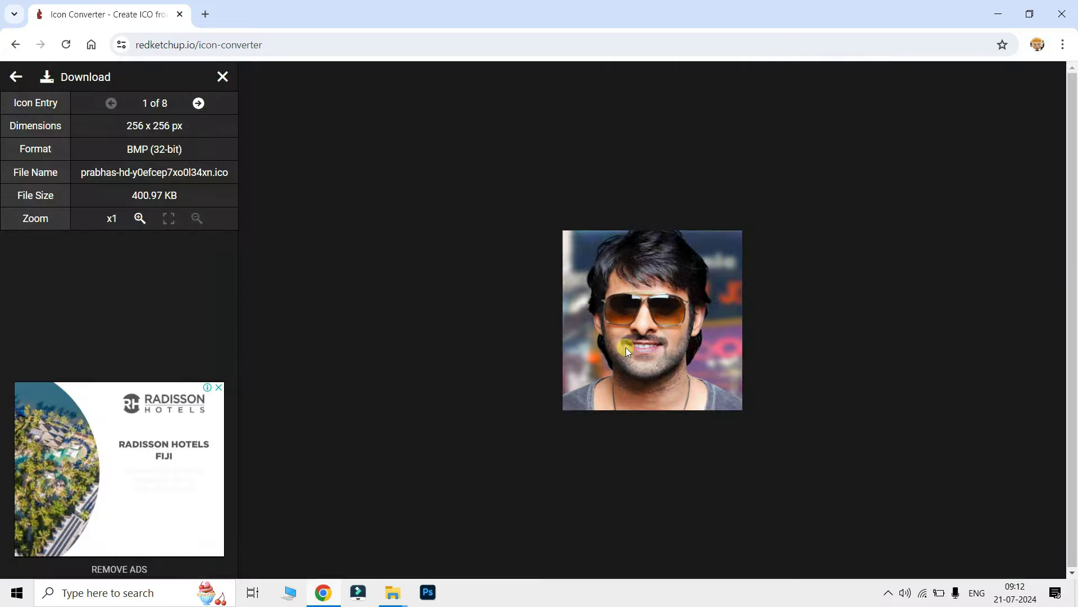
left_click(99, 78)
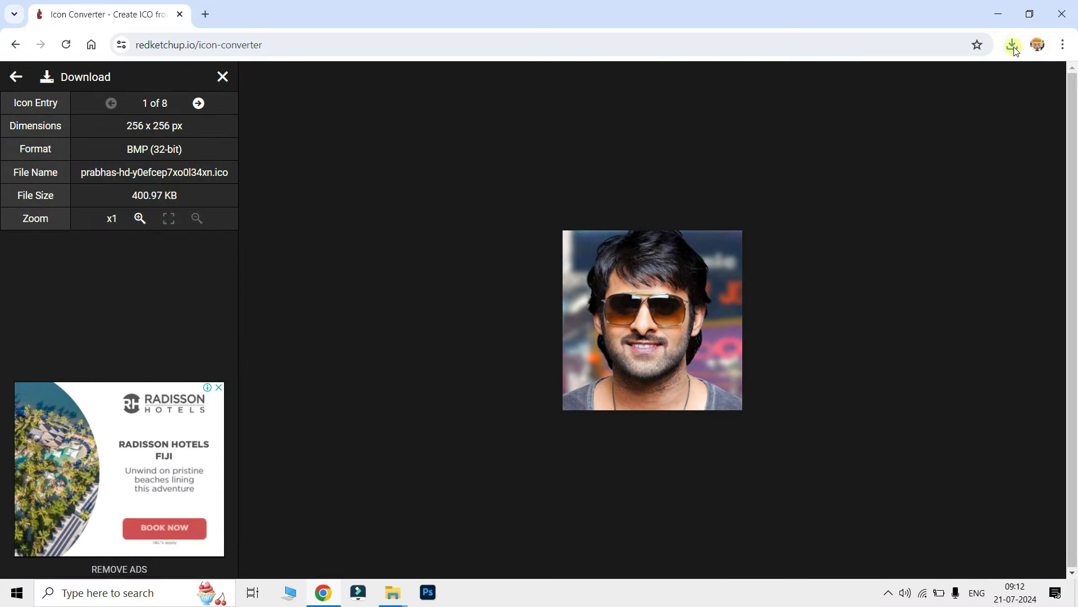
left_click(1014, 47)
left_click(967, 106)
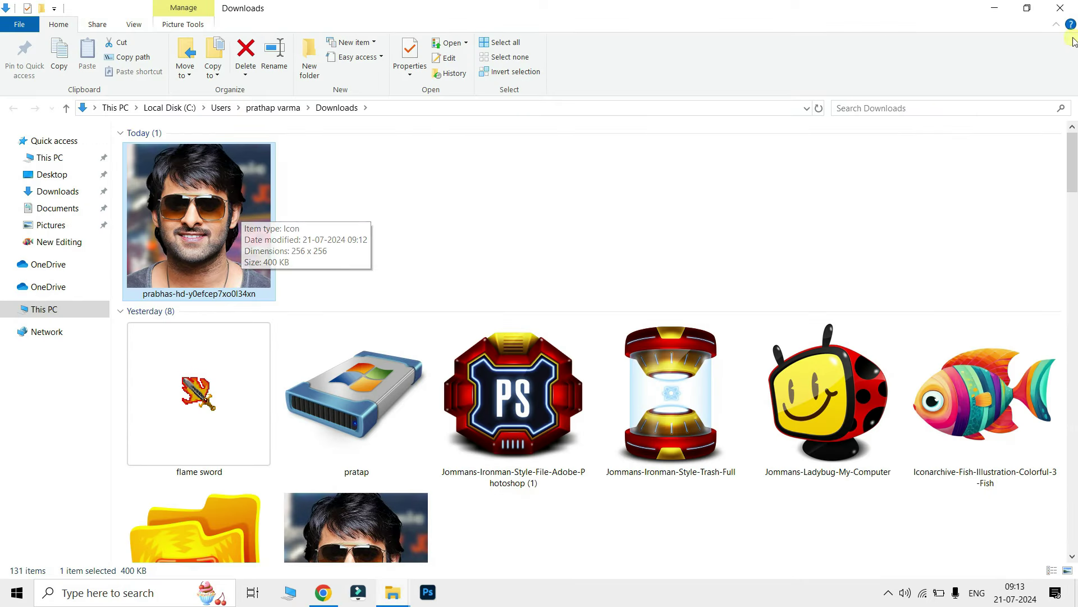
Return to the desktop and change the icon of New folder (2) to the prabhas-hd icon file from Downloads, applying the change
key("super+d")
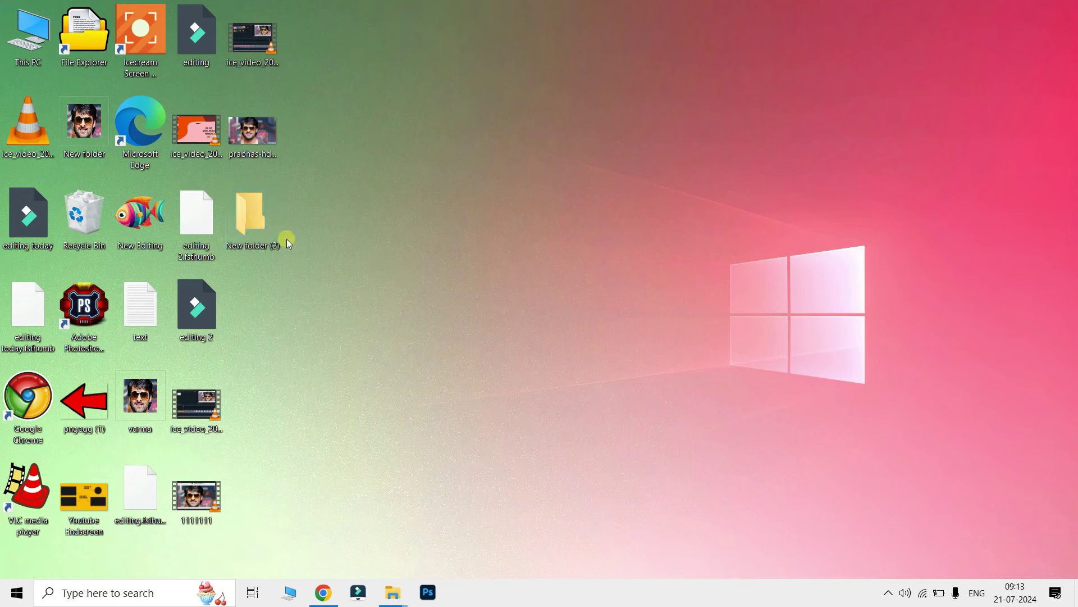
right_click(257, 215)
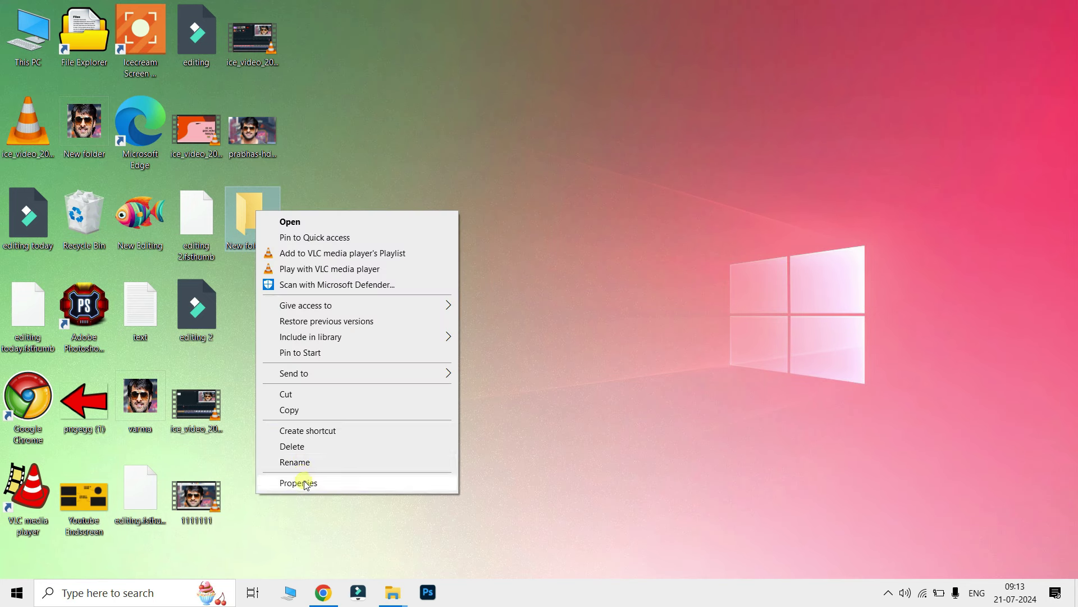
left_click(301, 482)
left_click(470, 244)
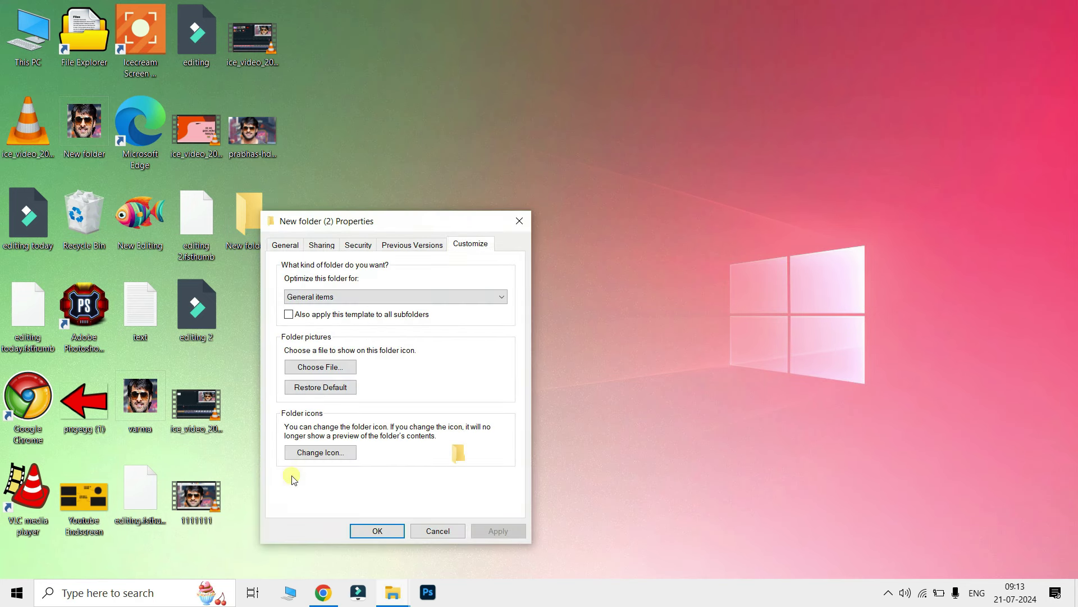
left_click(332, 454)
left_click(459, 324)
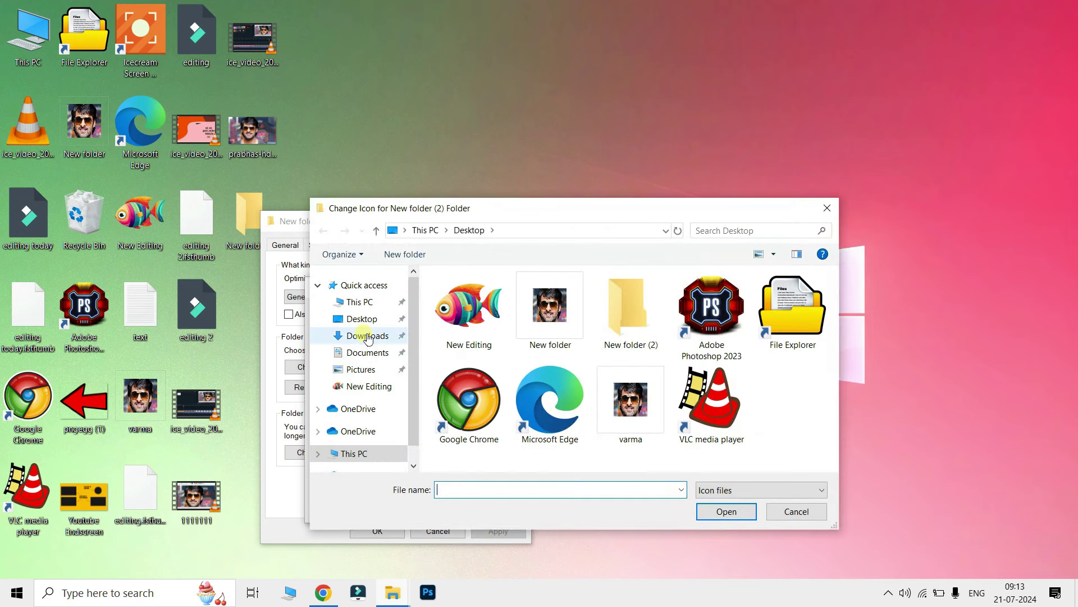
left_click(368, 336)
left_click(494, 316)
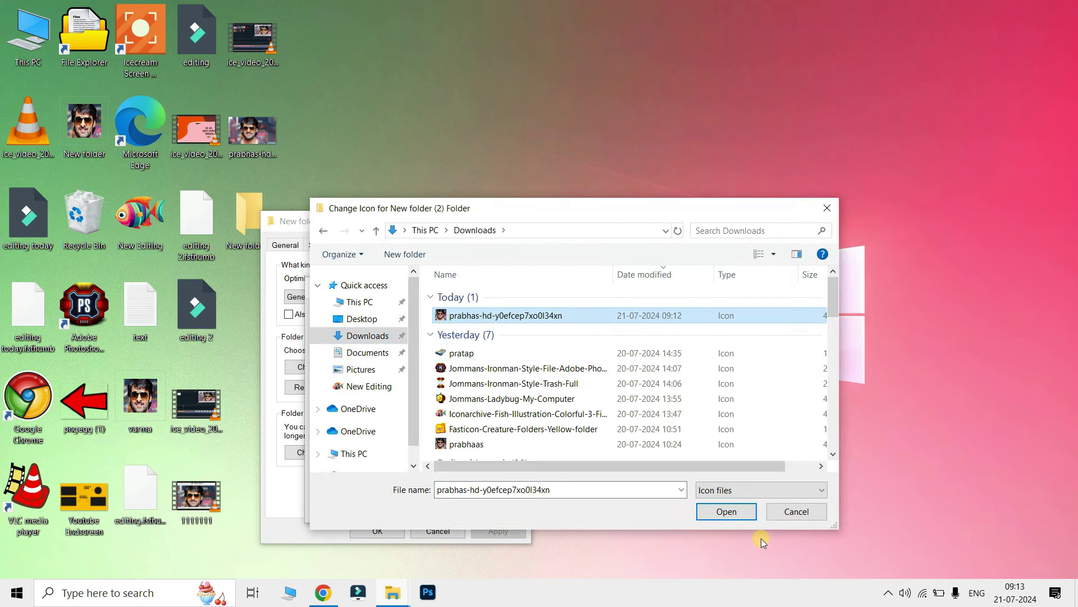
left_click(728, 512)
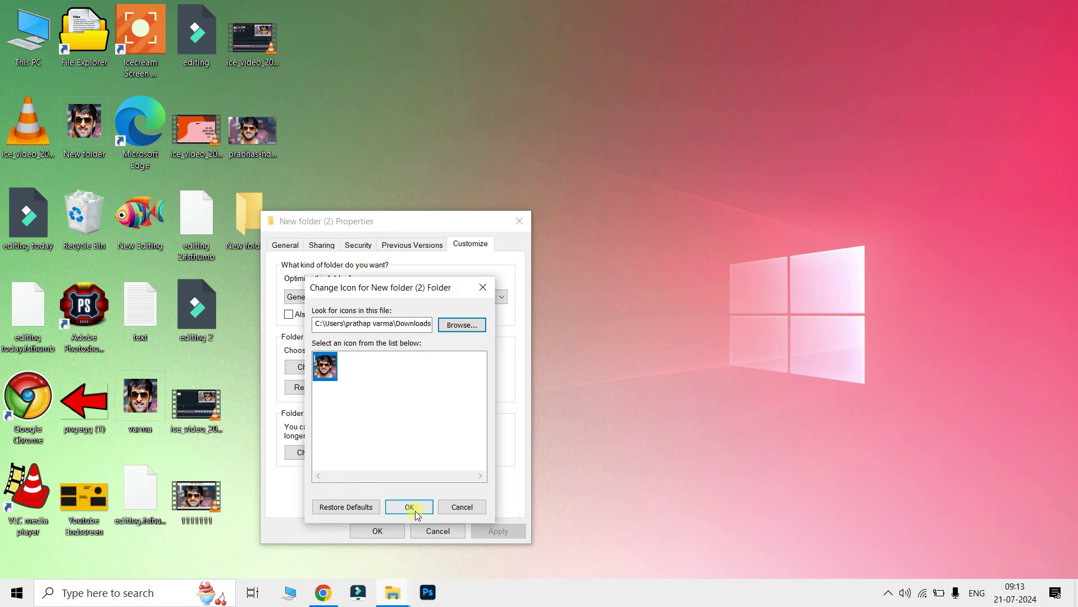
left_click(410, 507)
left_click(498, 531)
left_click(377, 531)
Restore the default icon for New folder (2) through its folder properties and apply the change
right_click(259, 219)
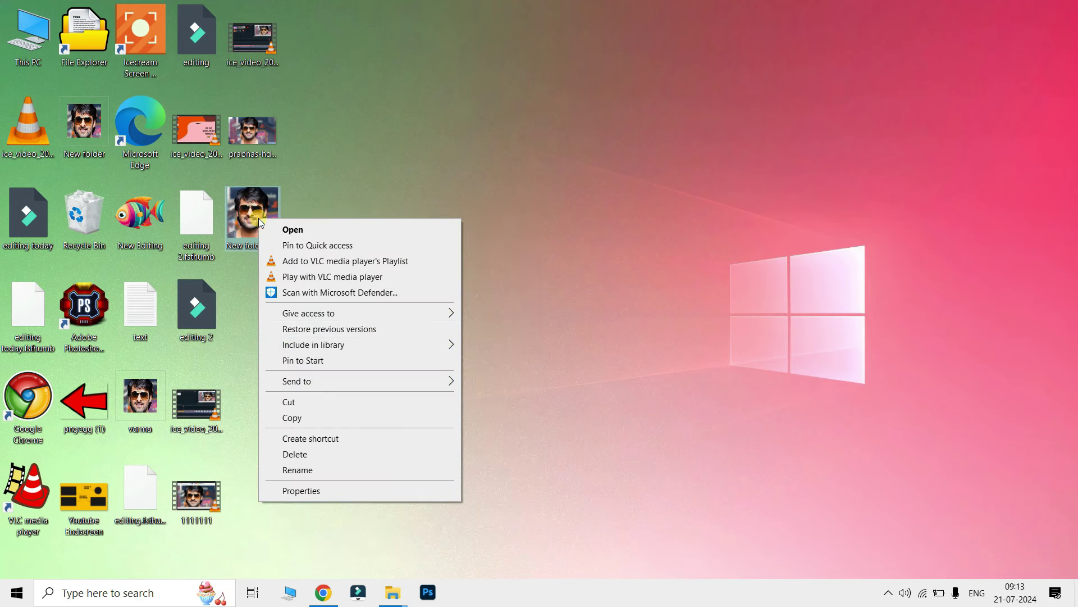
left_click(302, 491)
left_click(467, 254)
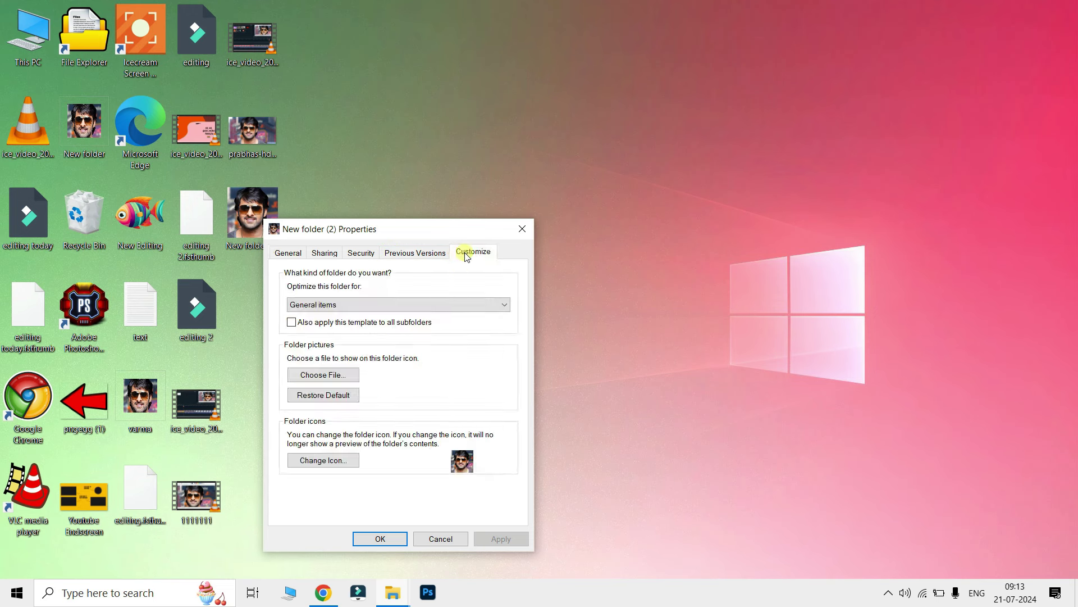
left_click(318, 461)
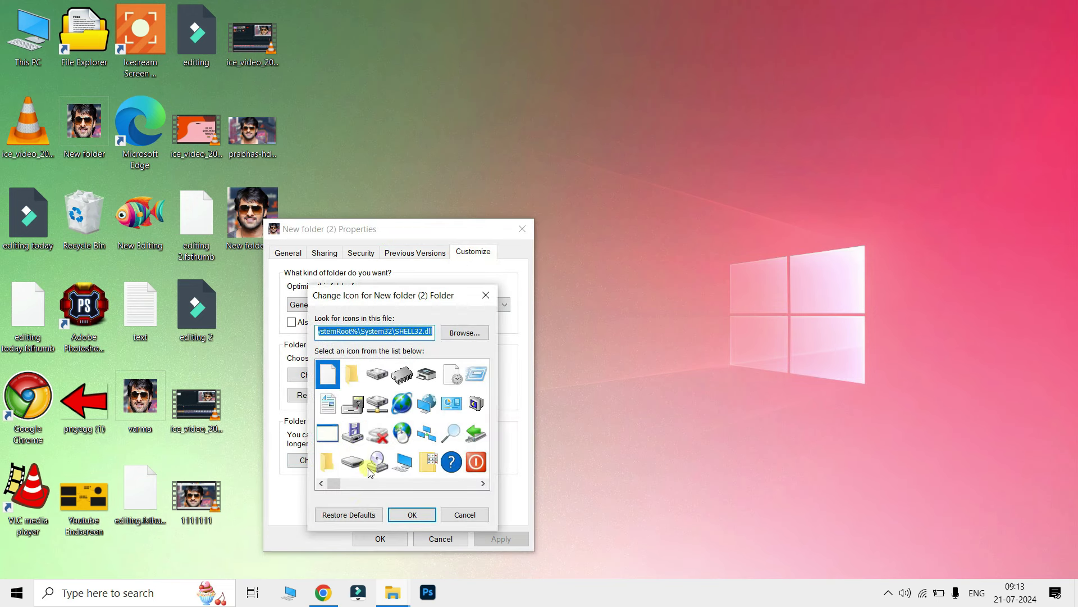
left_click(363, 517)
left_click(502, 539)
left_click(381, 538)
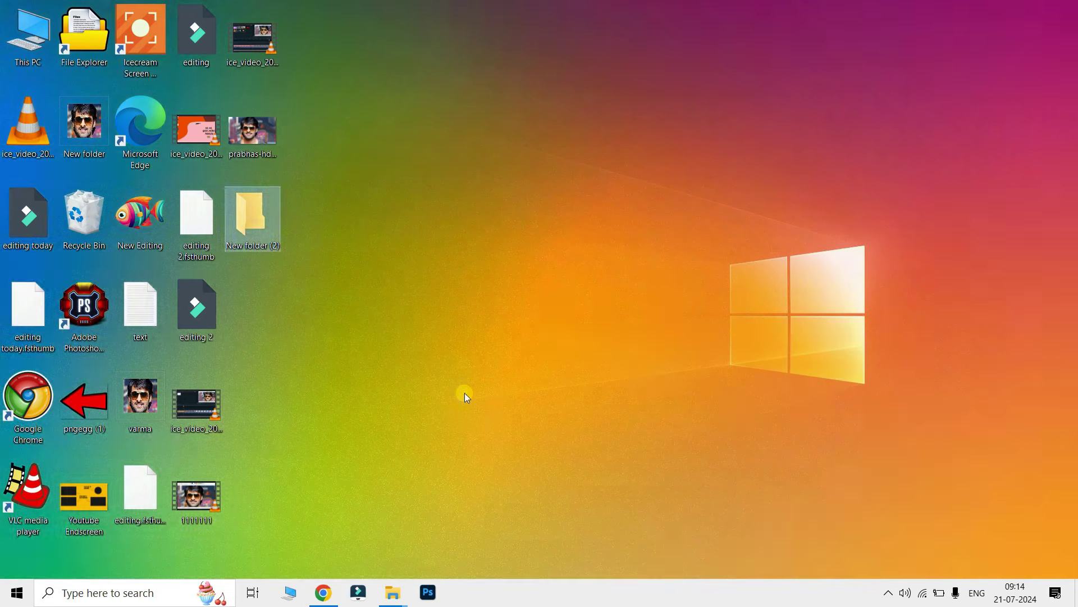